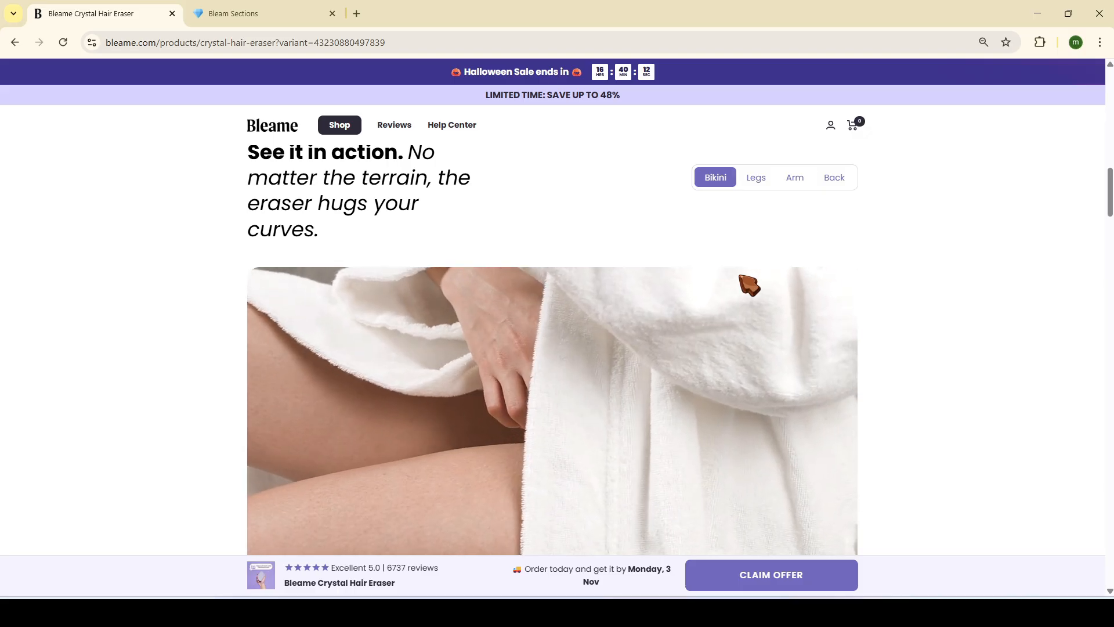
# Examine the Bleame product page's Legs, Arm and Back views and try its before-and-after comparison slider
pyautogui.click(756, 177)
pyautogui.click(795, 180)
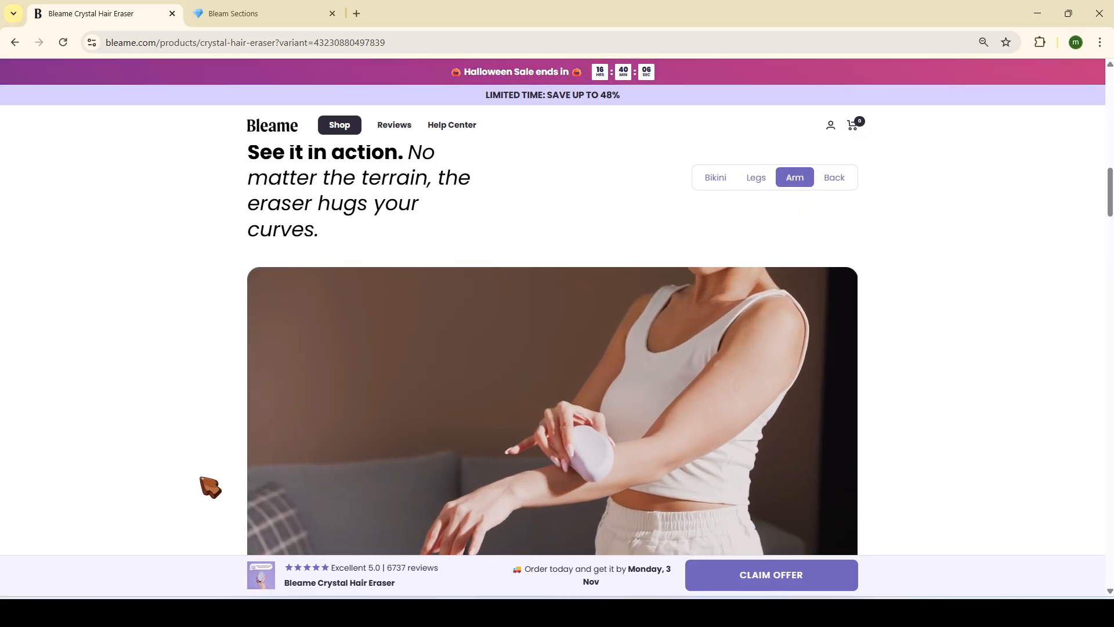
pyautogui.click(834, 179)
pyautogui.scroll(-4, 914, 271)
pyautogui.scroll(-5, 905, 263)
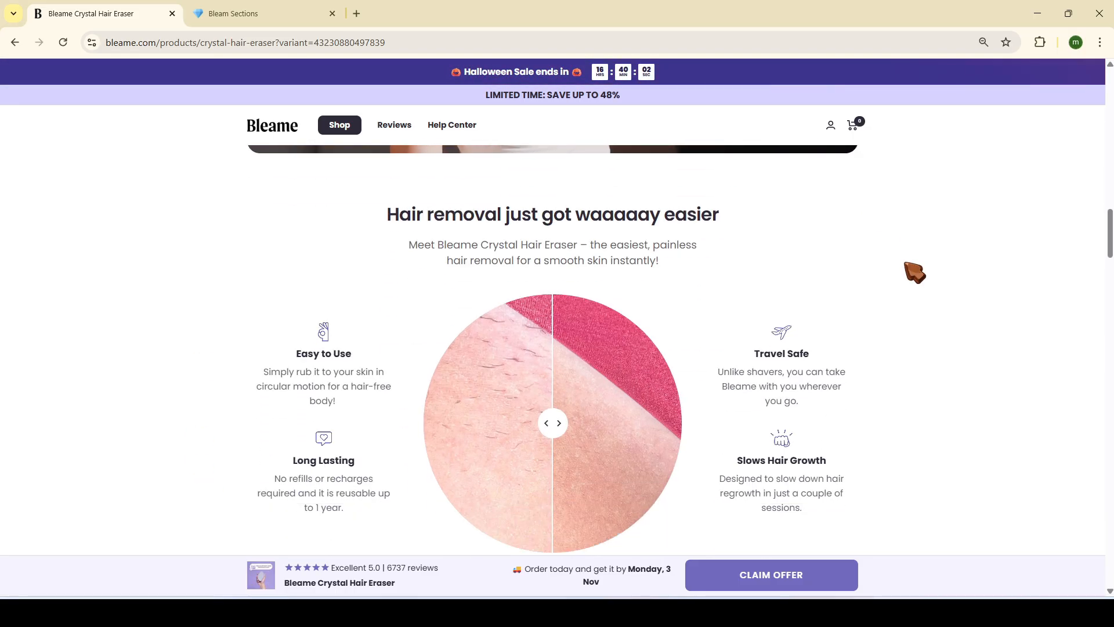
pyautogui.moveTo(548, 347); pyautogui.dragTo(455, 369)
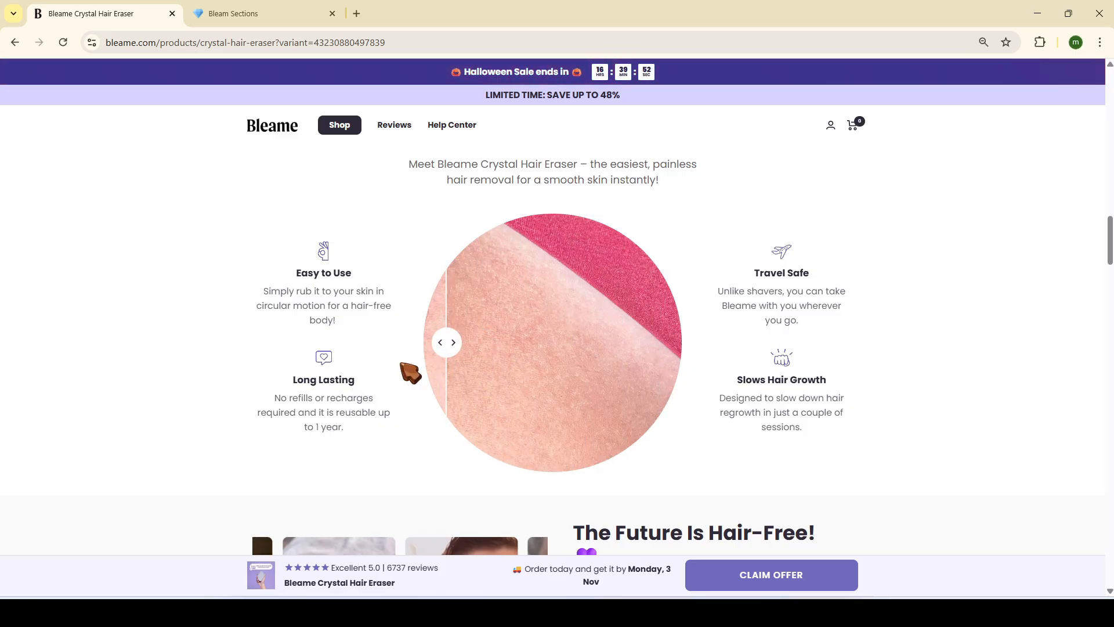
# Review the Bleame page's social video, customer review and product comparison sections
pyautogui.scroll(-5, 411, 372)
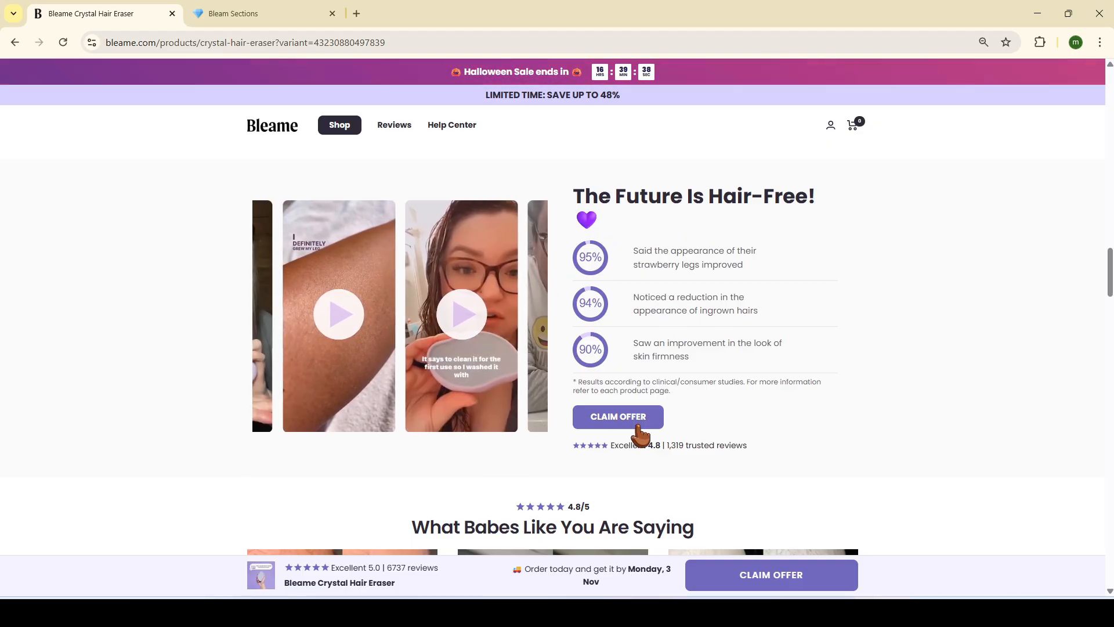
pyautogui.scroll(-7, 633, 429)
pyautogui.scroll(1, 643, 172)
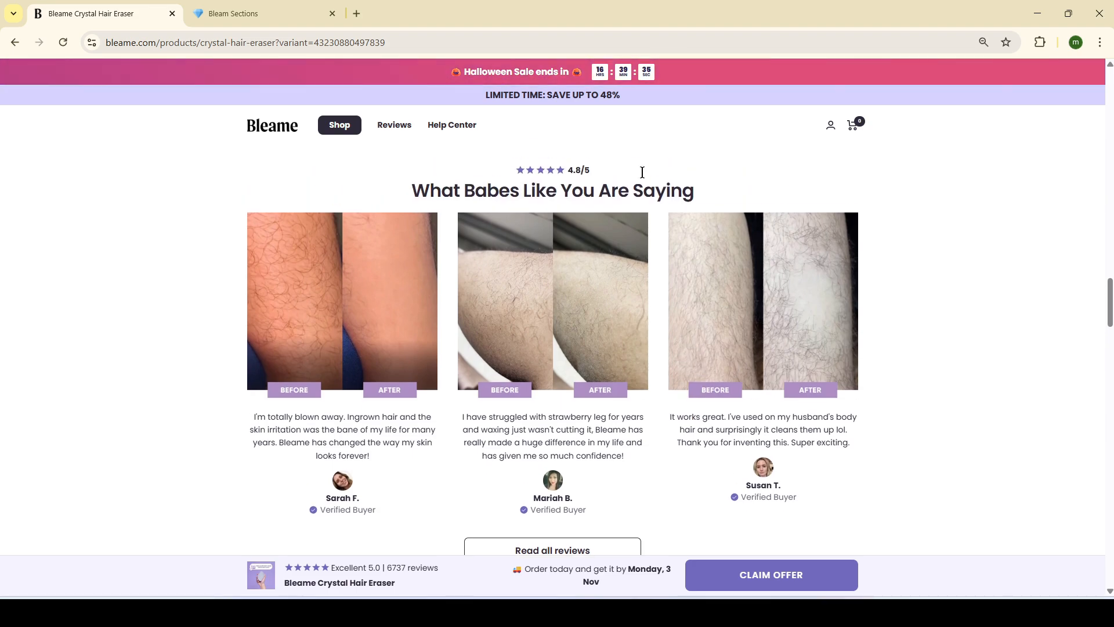
pyautogui.scroll(-6, 540, 381)
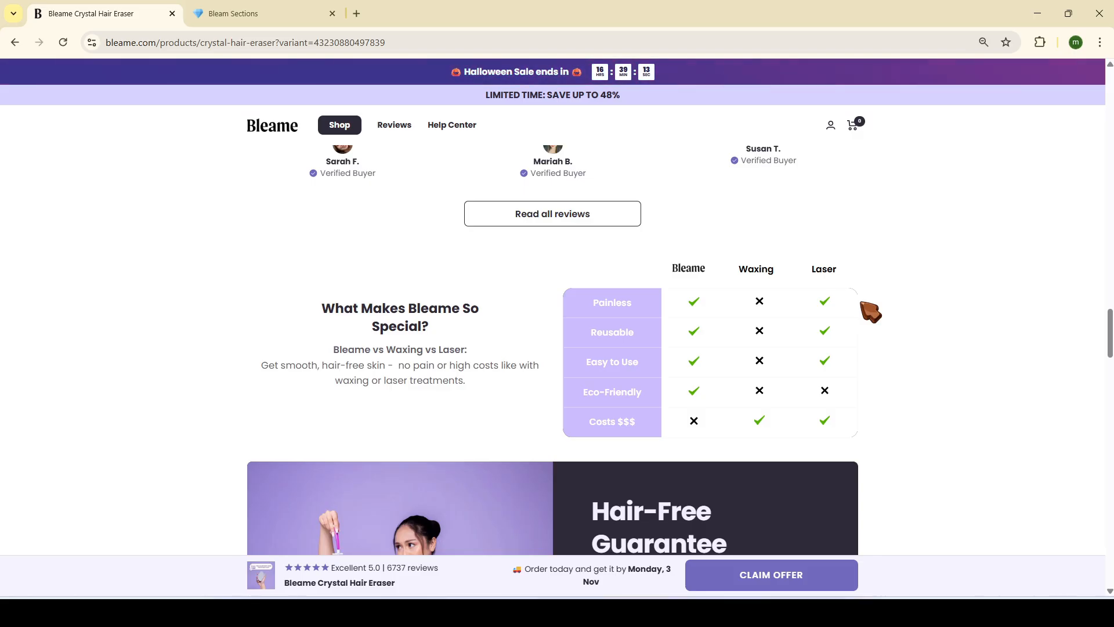
# Switch to the Bleam Sections page, follow its Shopify free trial link and read the trial offer
pyautogui.hotkey('ctrl', 'Tab')
pyautogui.scroll(-1, 292, 318)
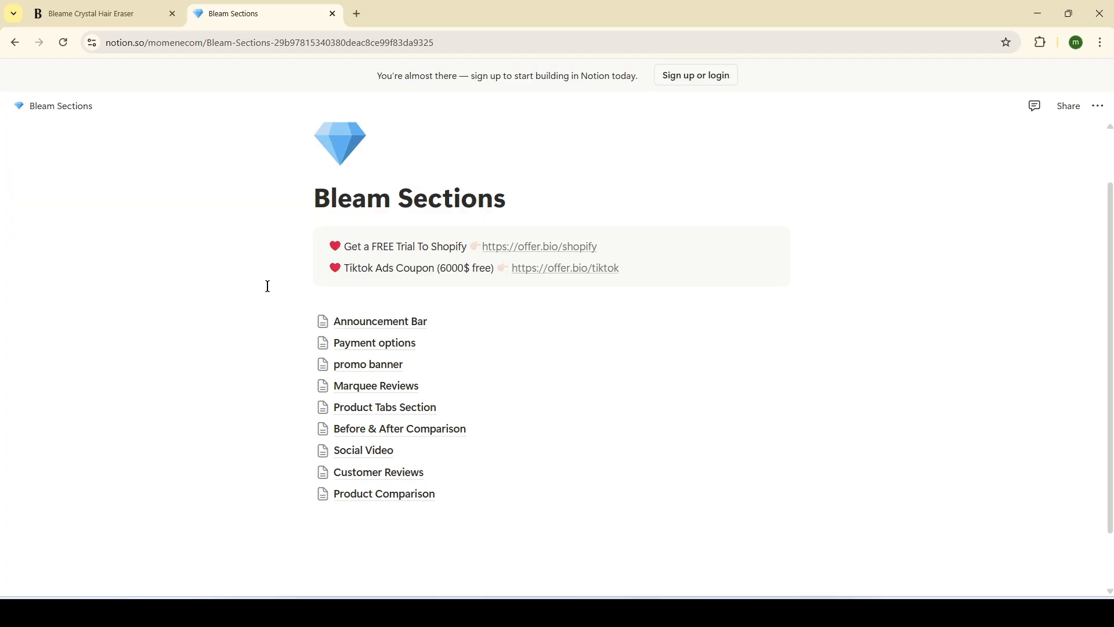
pyautogui.click(580, 250)
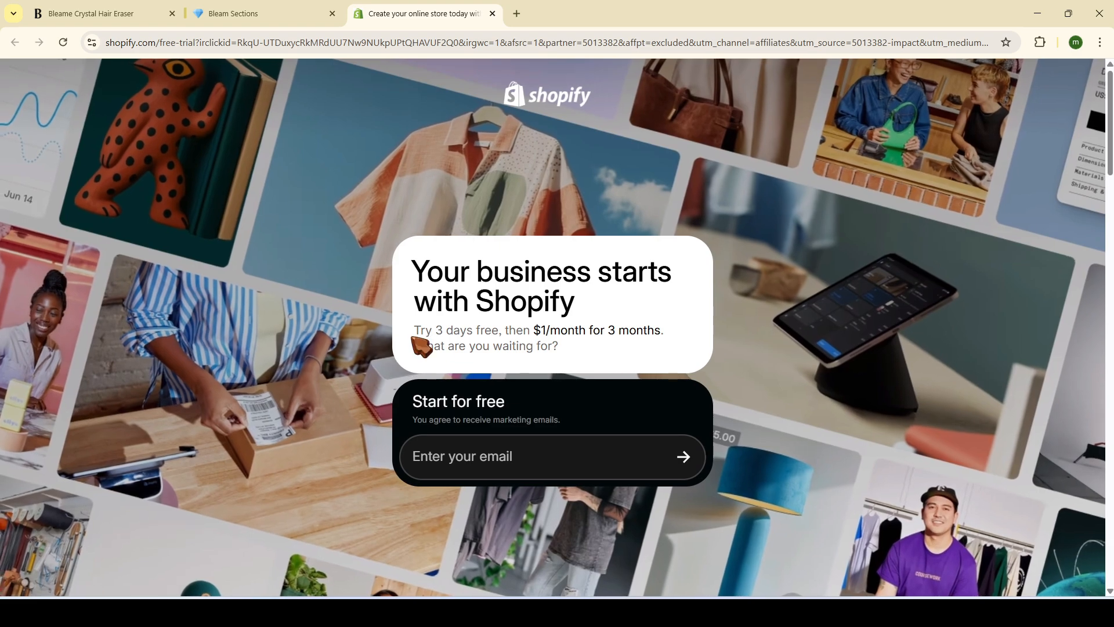
pyautogui.moveTo(415, 331); pyautogui.dragTo(662, 331)
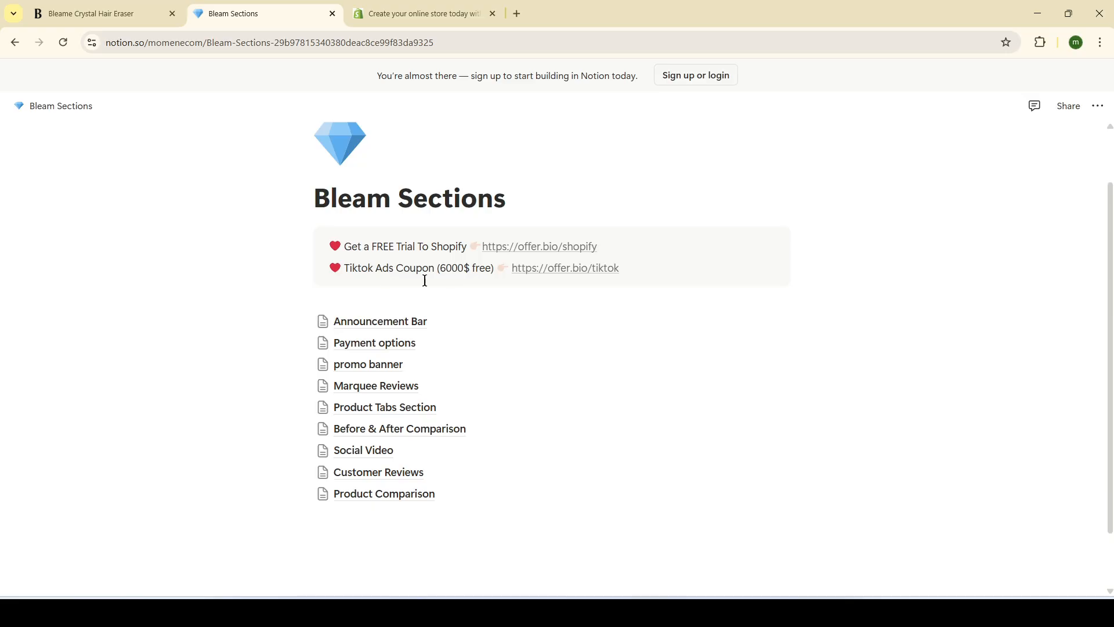
# Open the TikTok Ads coupon link from the Bleam Sections page and read the ad credit tiers
pyautogui.click(535, 273)
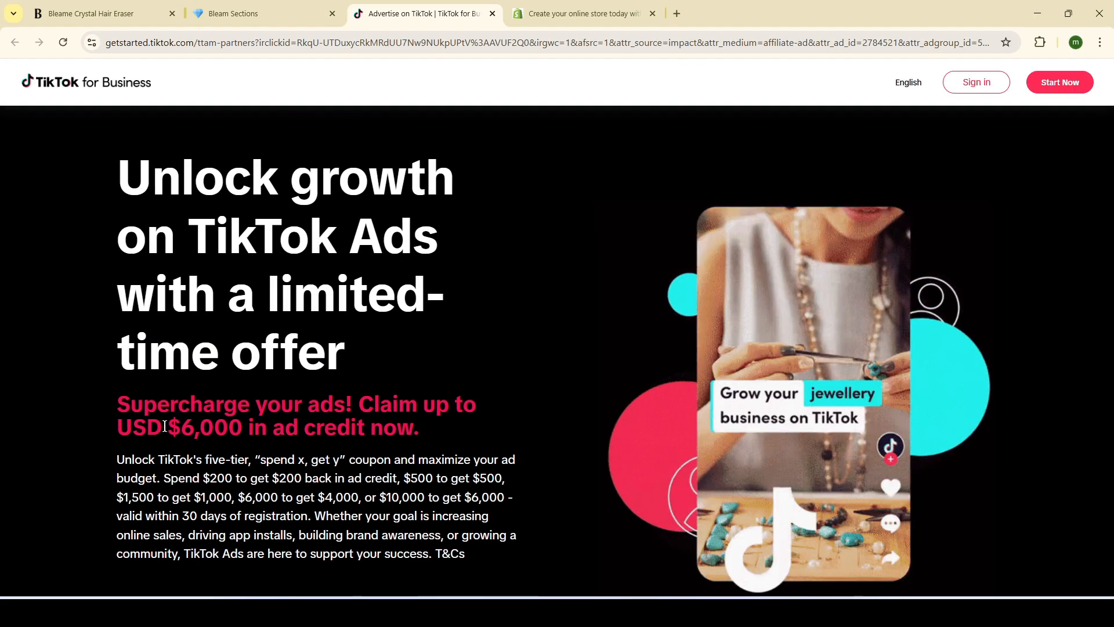
pyautogui.moveTo(161, 427); pyautogui.dragTo(339, 462)
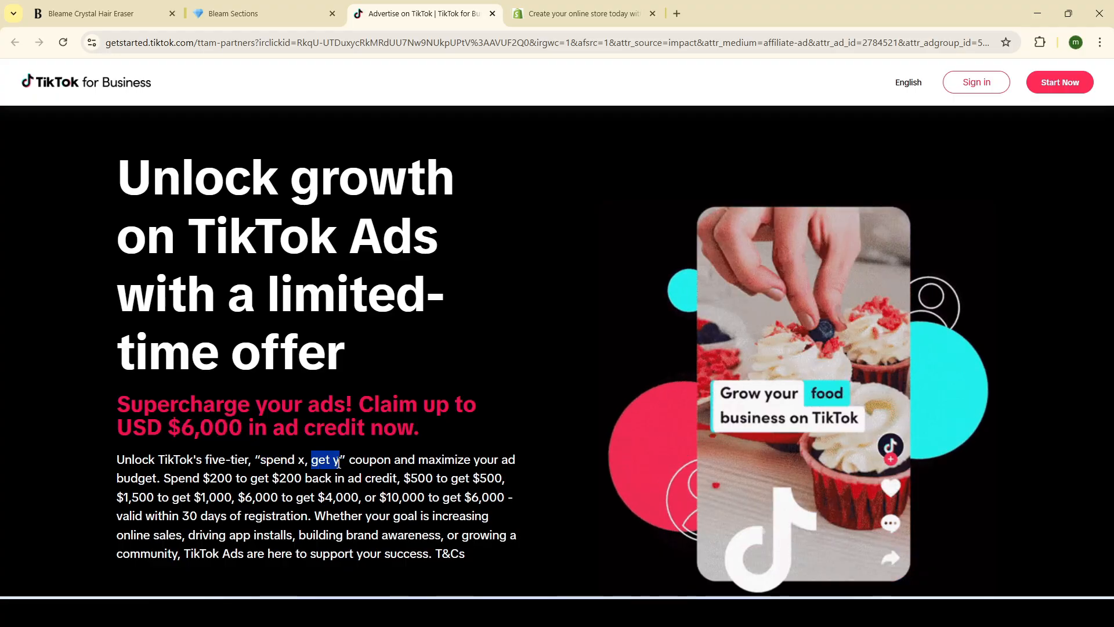
pyautogui.click(182, 481)
pyautogui.moveTo(164, 480); pyautogui.dragTo(301, 481)
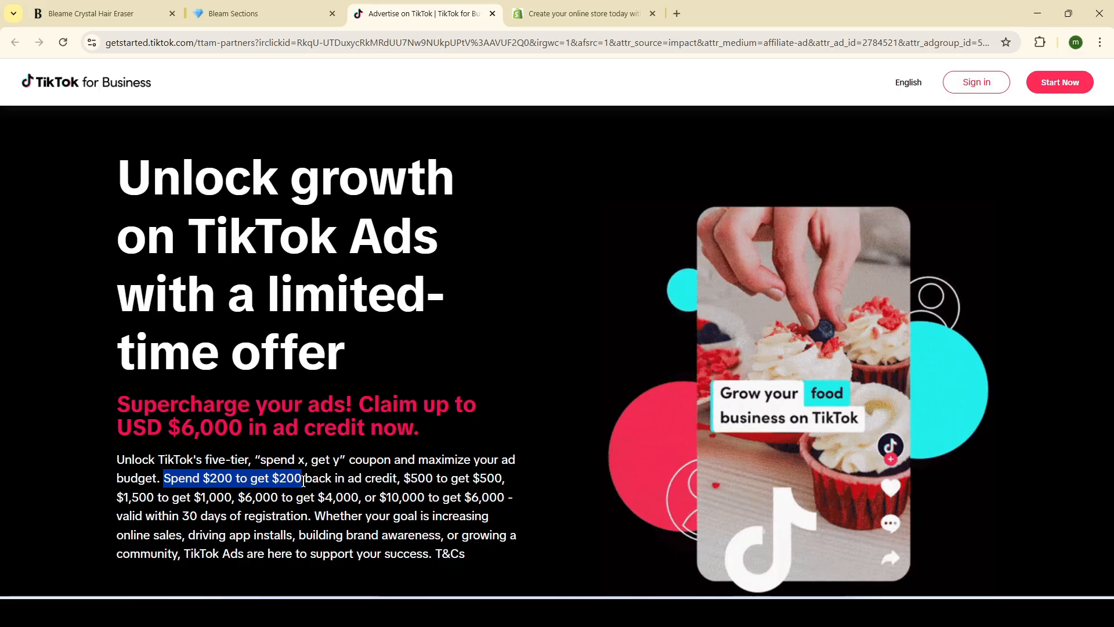
pyautogui.moveTo(405, 480); pyautogui.dragTo(502, 480)
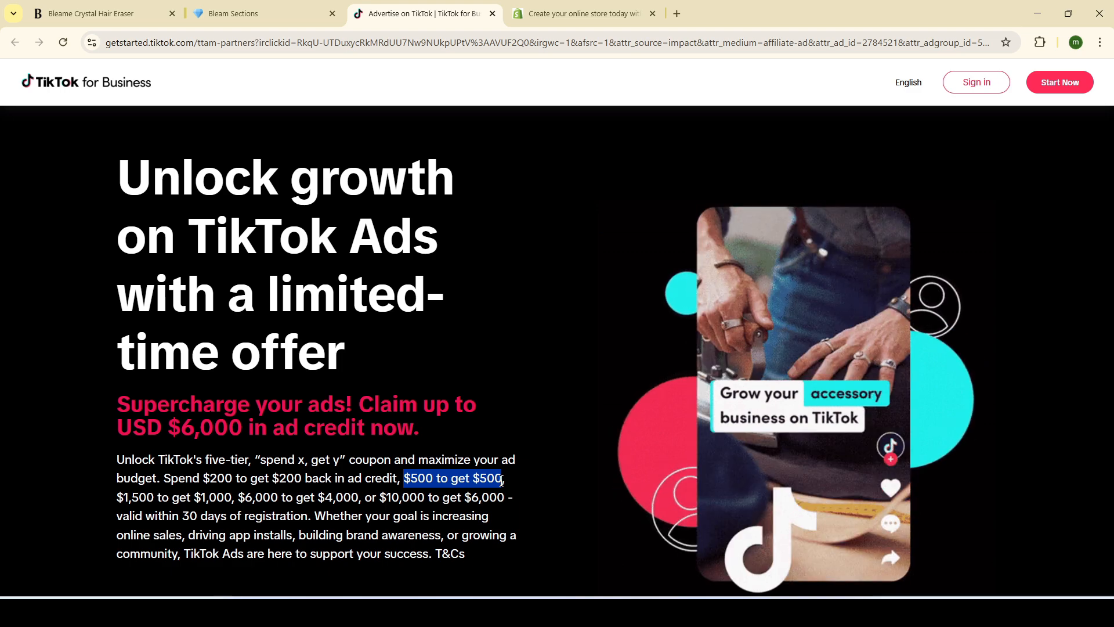
# Sign up for the Shopify free trial by submitting an email address and an account password
pyautogui.click(561, 302)
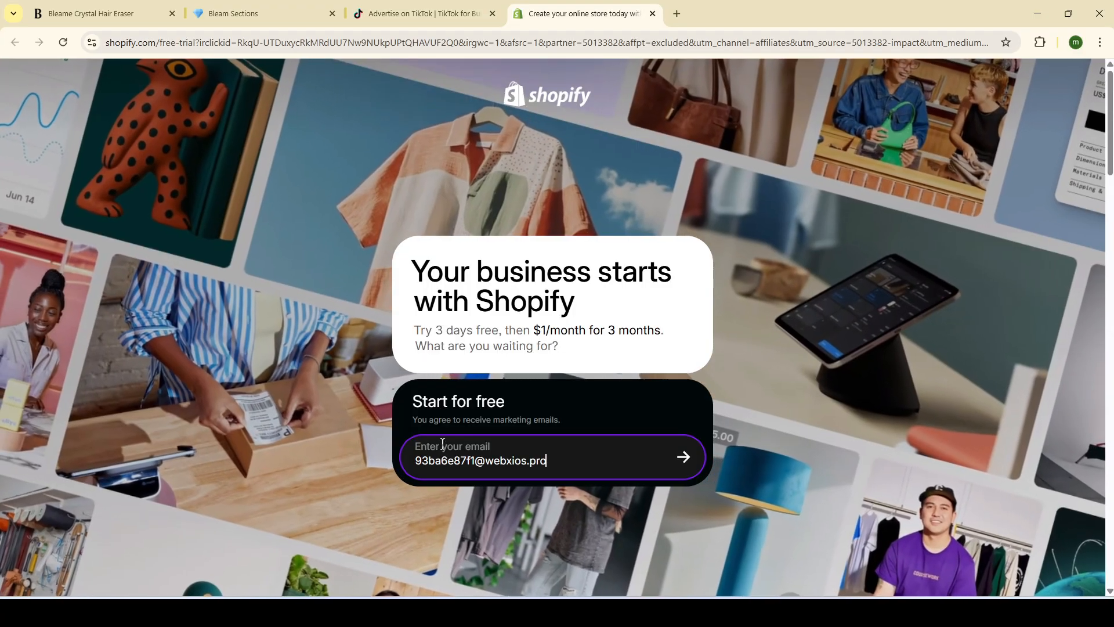
pyautogui.press('Return')
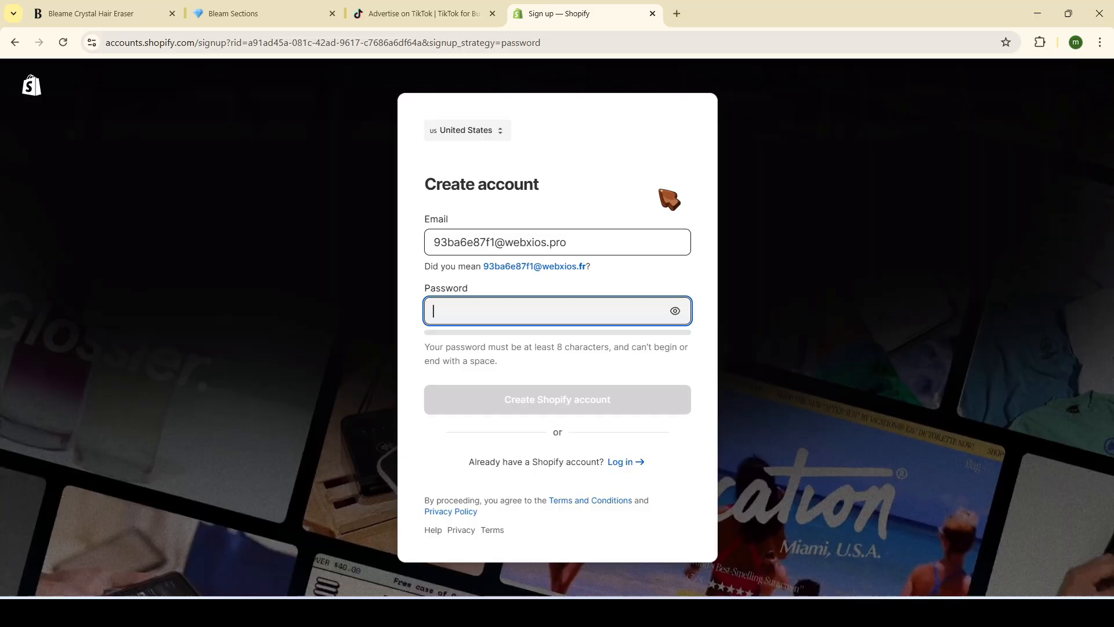
pyautogui.click(502, 133)
pyautogui.click(649, 152)
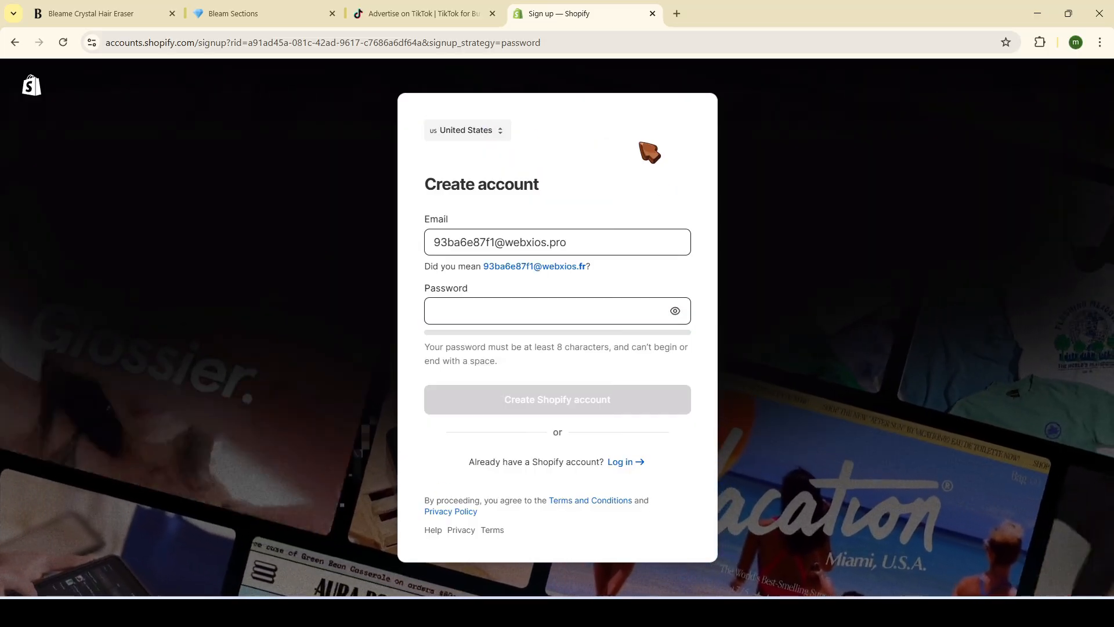
pyautogui.click(552, 312)
pyautogui.hotkey('ctrl', 'v')
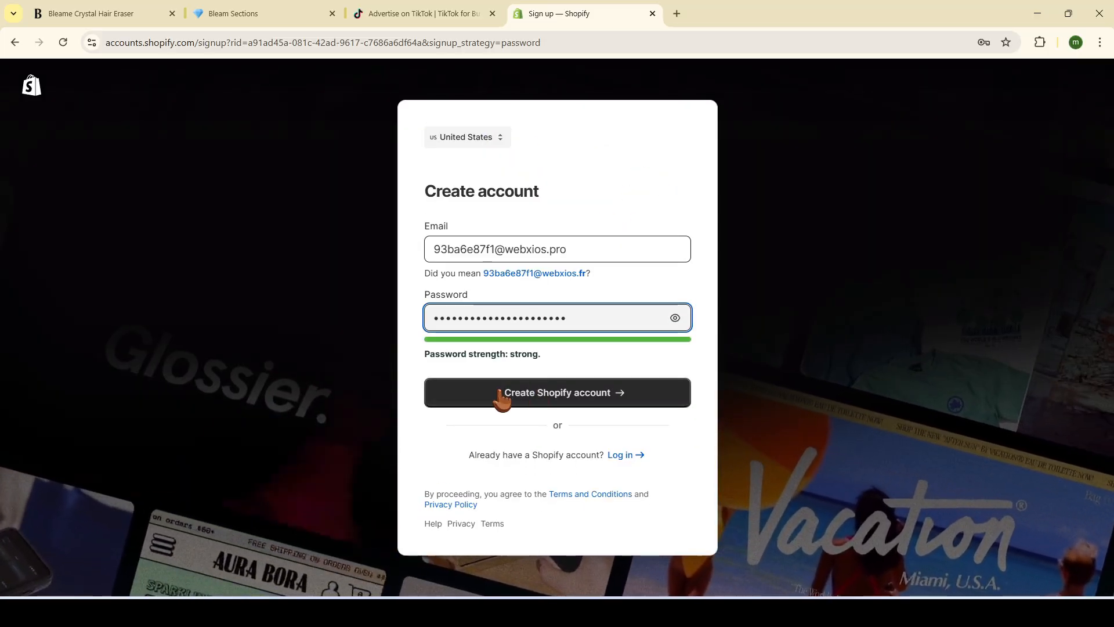
pyautogui.click(528, 398)
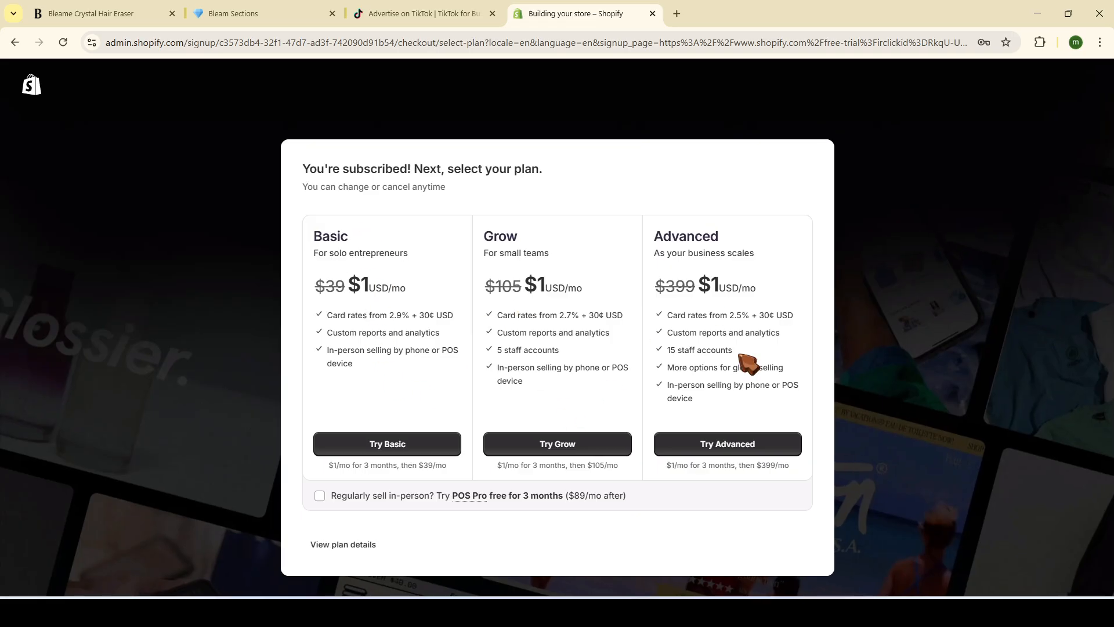
# Complete the store sign-up with the Basic plan and the business address, skipping the customized setup
pyautogui.click(385, 448)
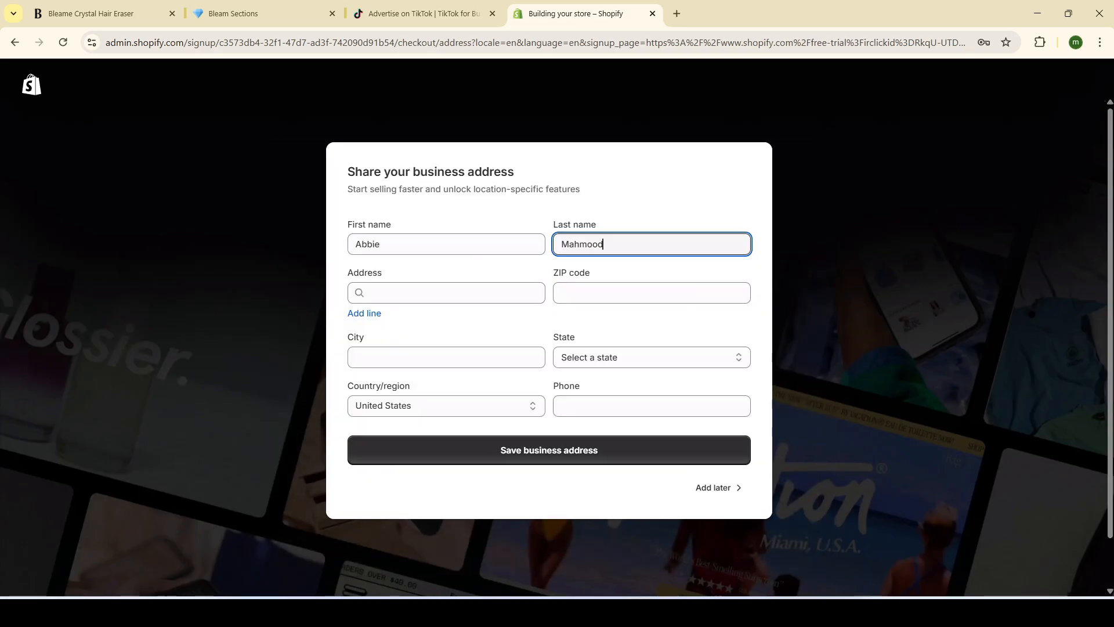
pyautogui.click(682, 455)
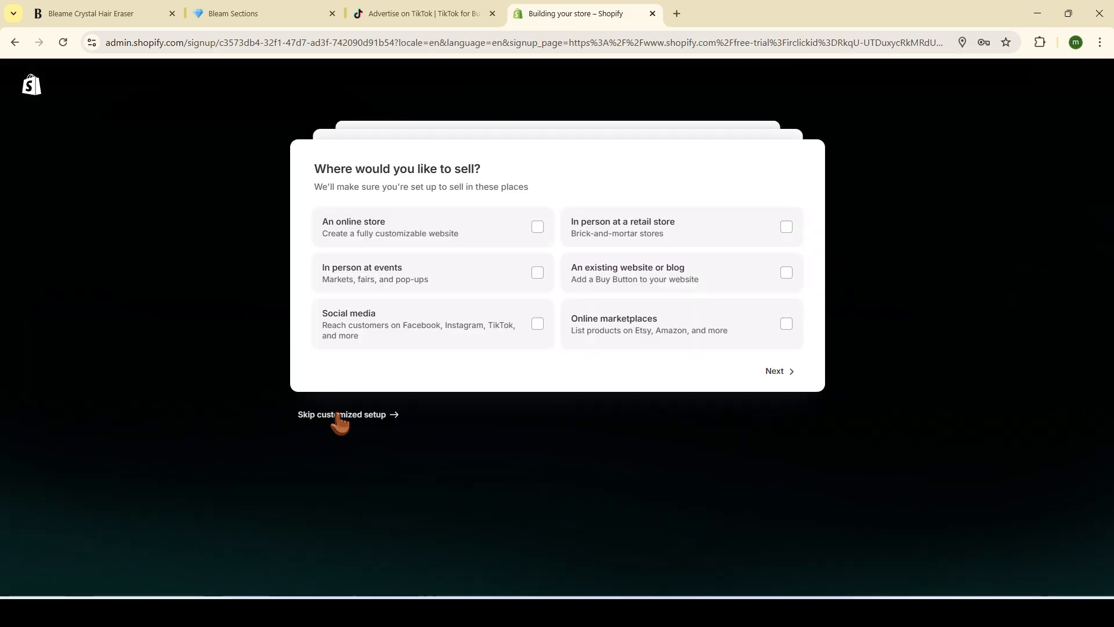
pyautogui.click(338, 415)
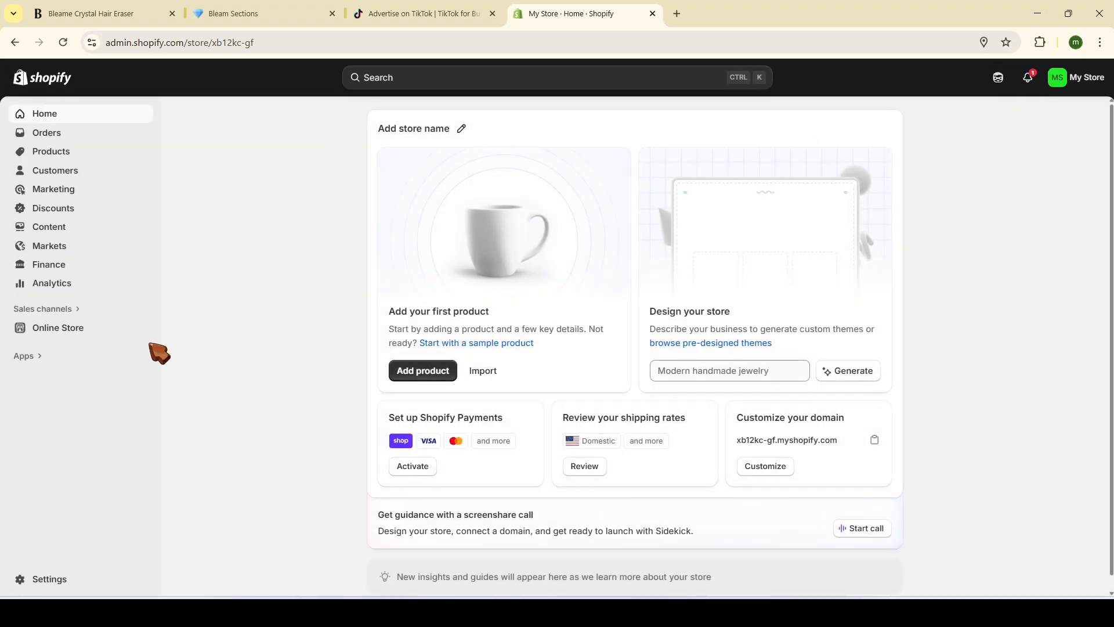
# Remove the password protection from the online store and read the access notice
pyautogui.click(62, 334)
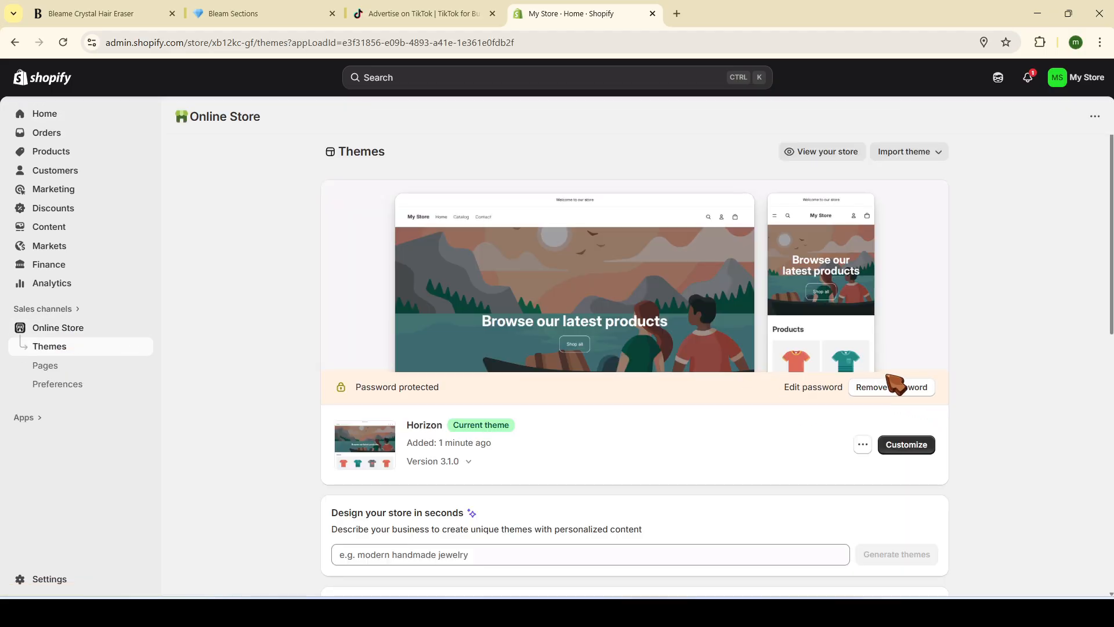
pyautogui.click(890, 388)
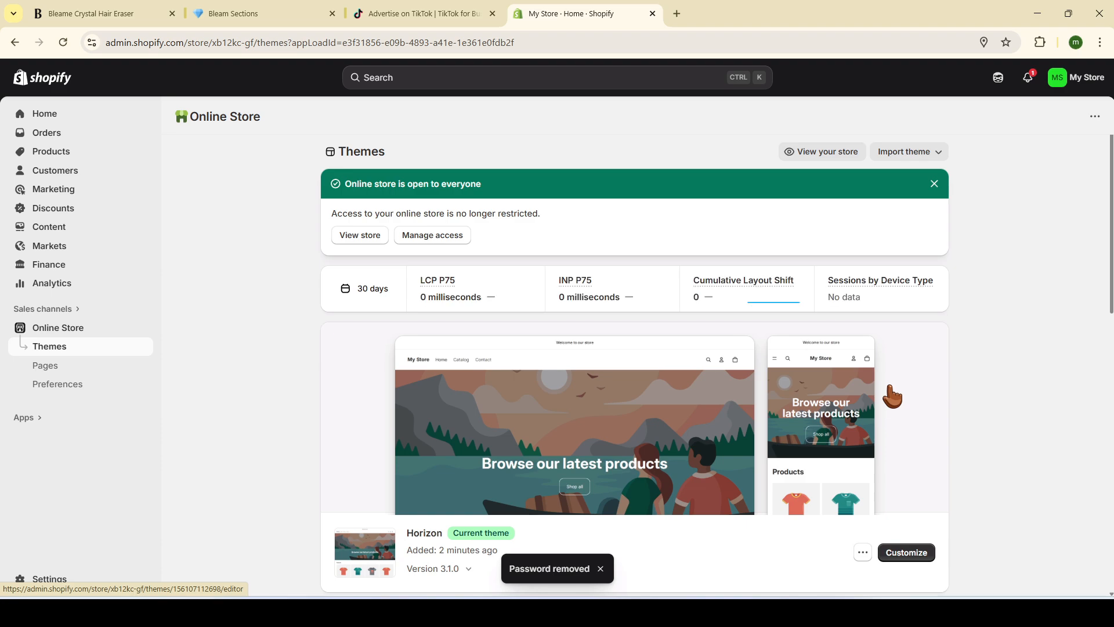
pyautogui.moveTo(333, 215); pyautogui.dragTo(448, 218)
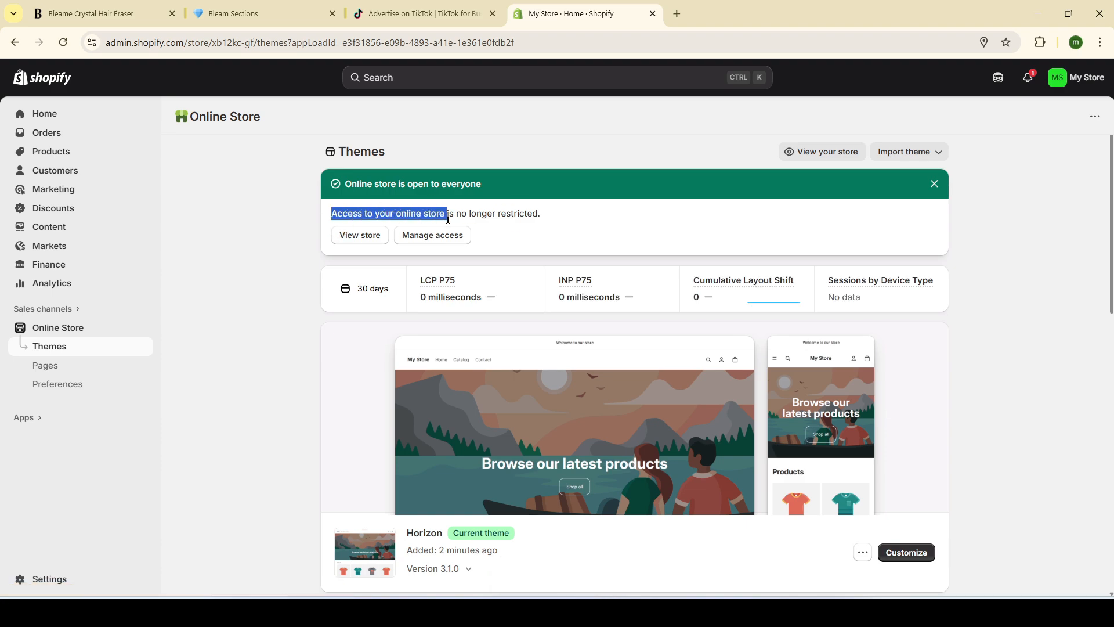
pyautogui.click(552, 217)
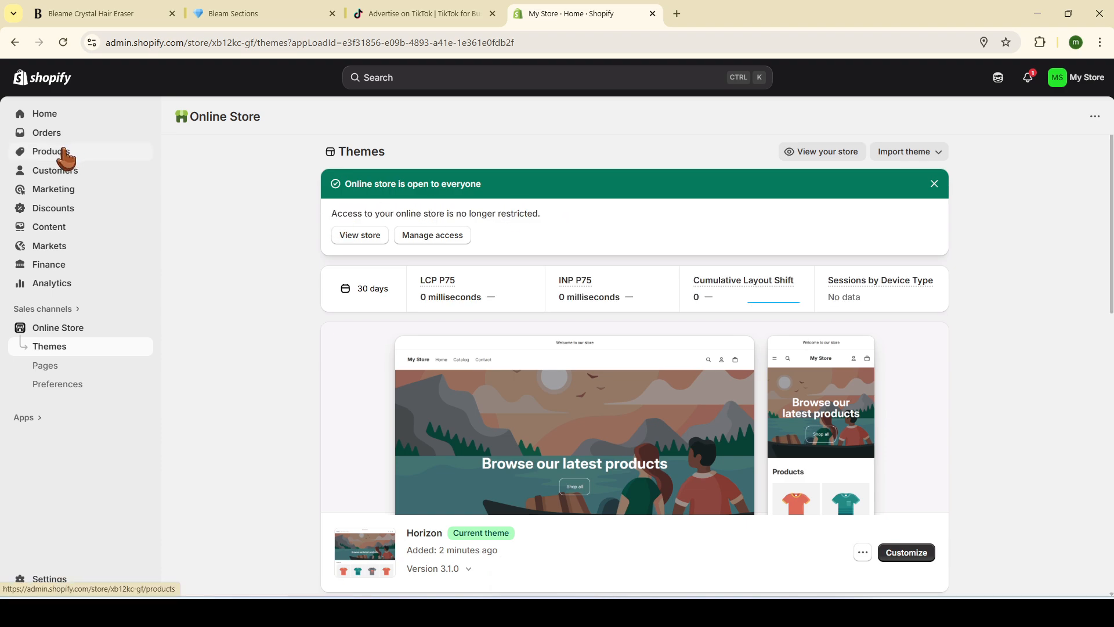
# Rename the store as Cunnery in the general store details and save the settings
pyautogui.click(55, 119)
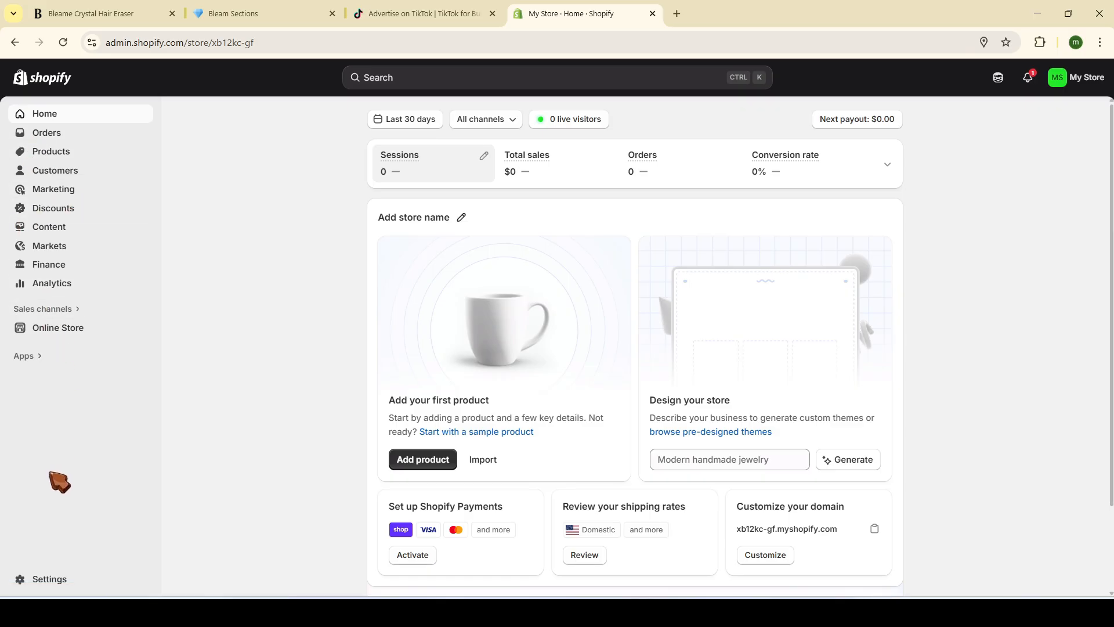
pyautogui.click(52, 580)
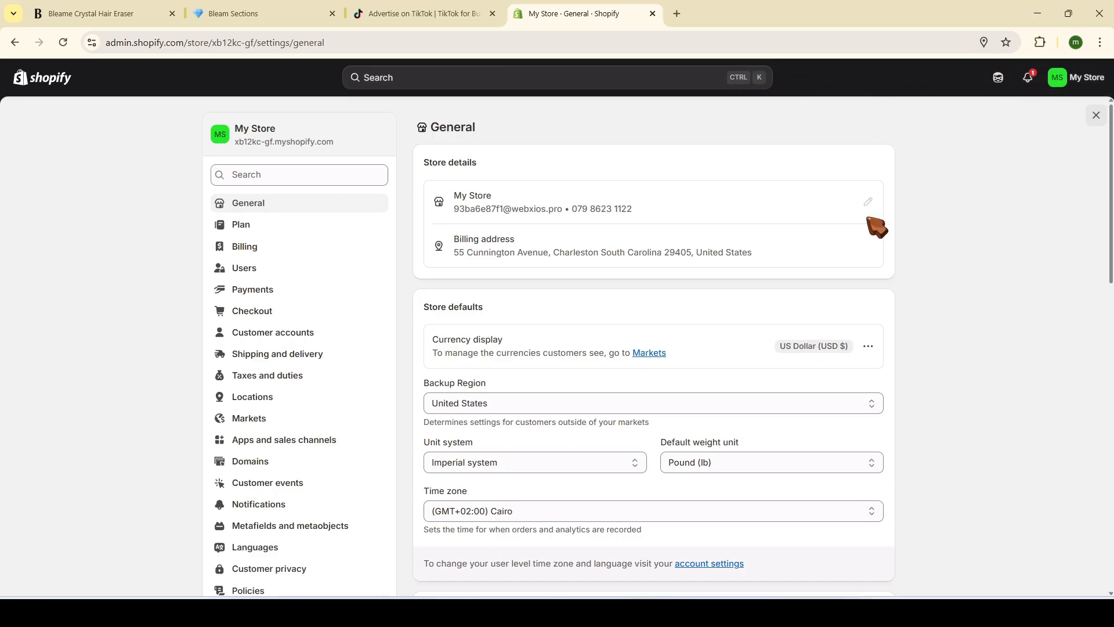
pyautogui.click(869, 203)
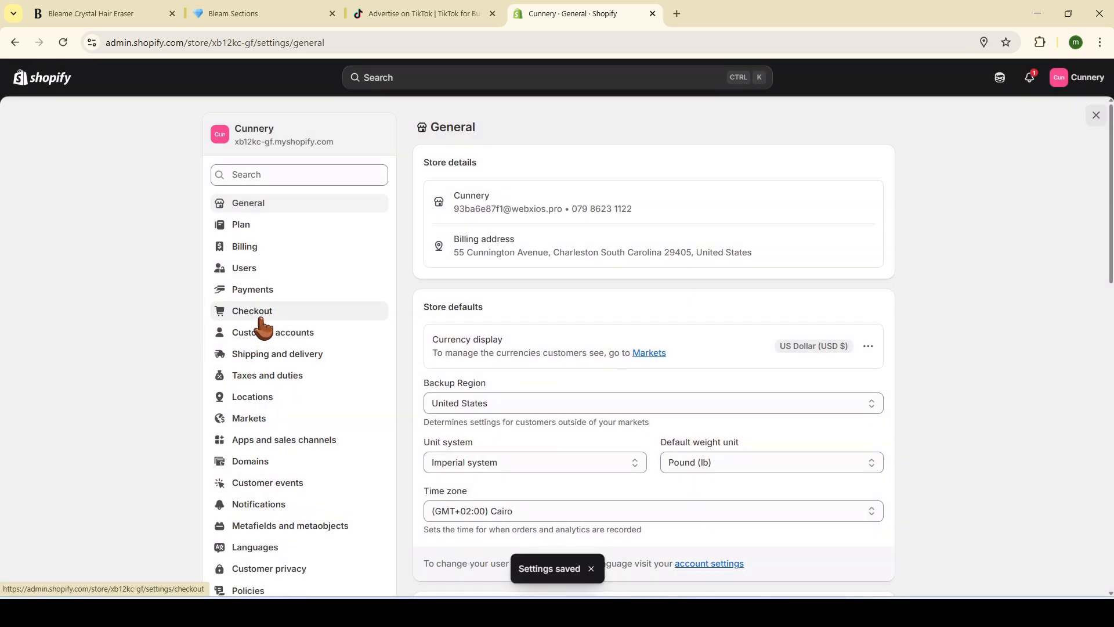
# Review the store's payment settings, then close the settings
pyautogui.click(302, 301)
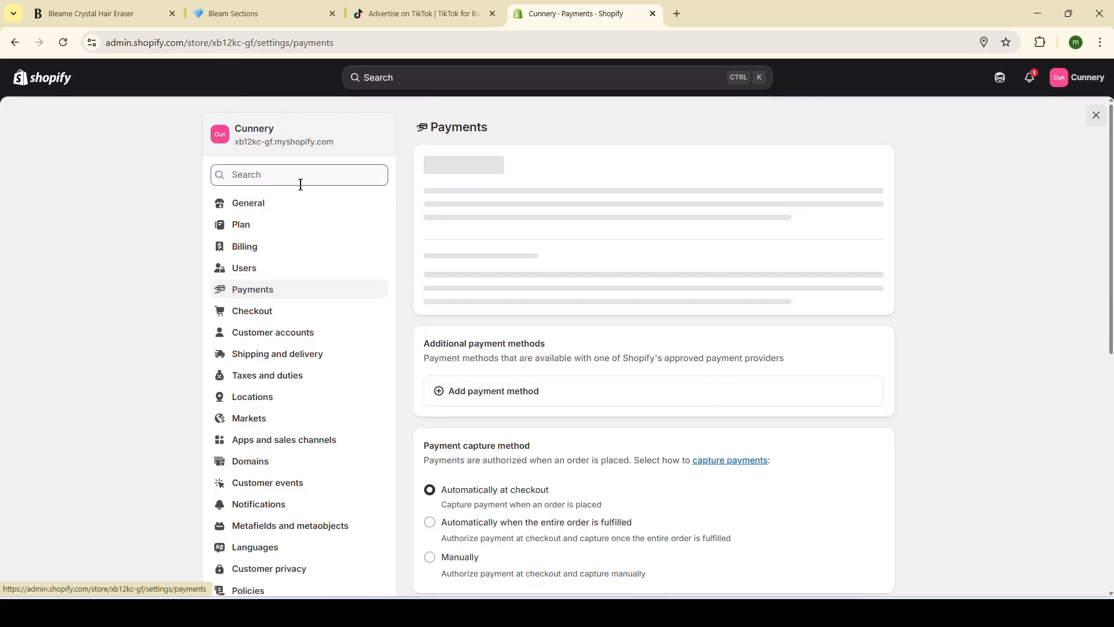
pyautogui.scroll(-3, 289, 397)
pyautogui.scroll(3, 294, 487)
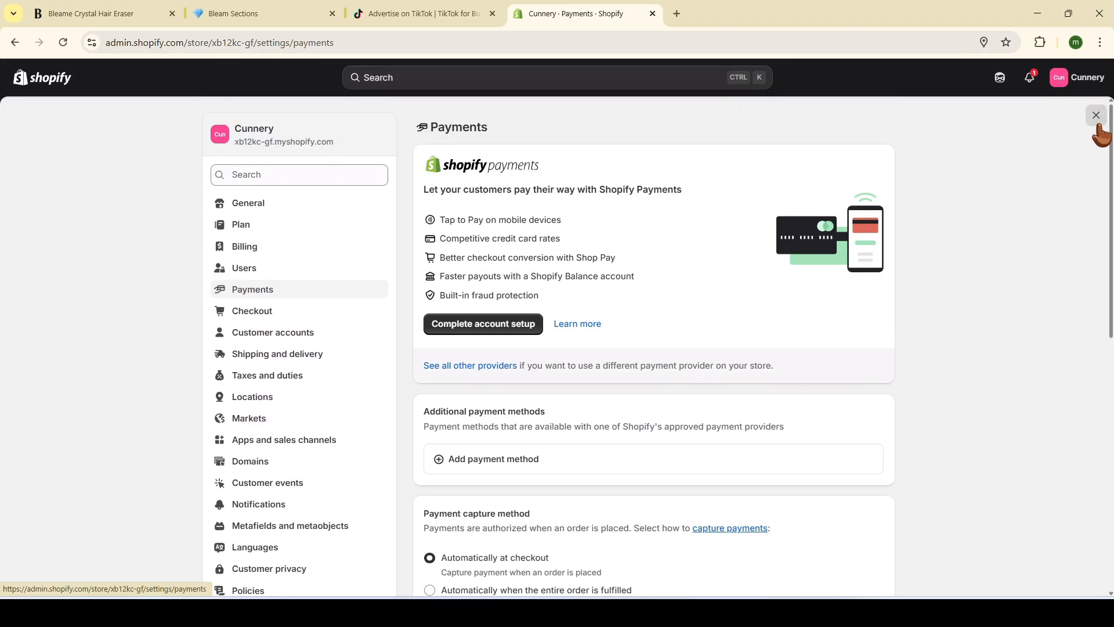
pyautogui.click(1097, 116)
# Start adding a new product to the store's catalog
pyautogui.click(56, 153)
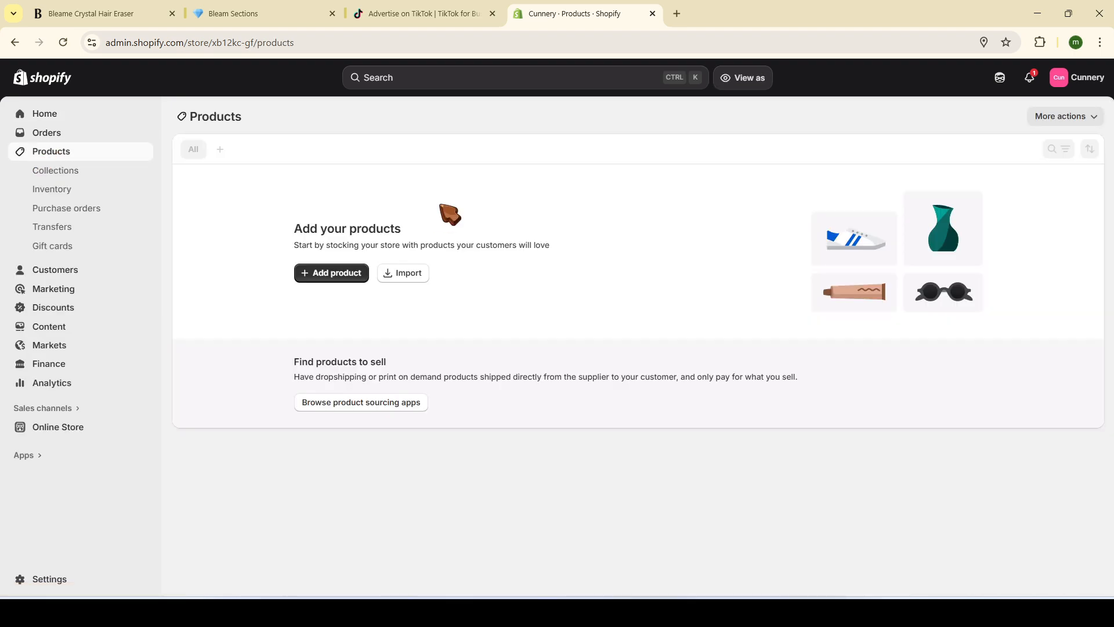
pyautogui.click(329, 288)
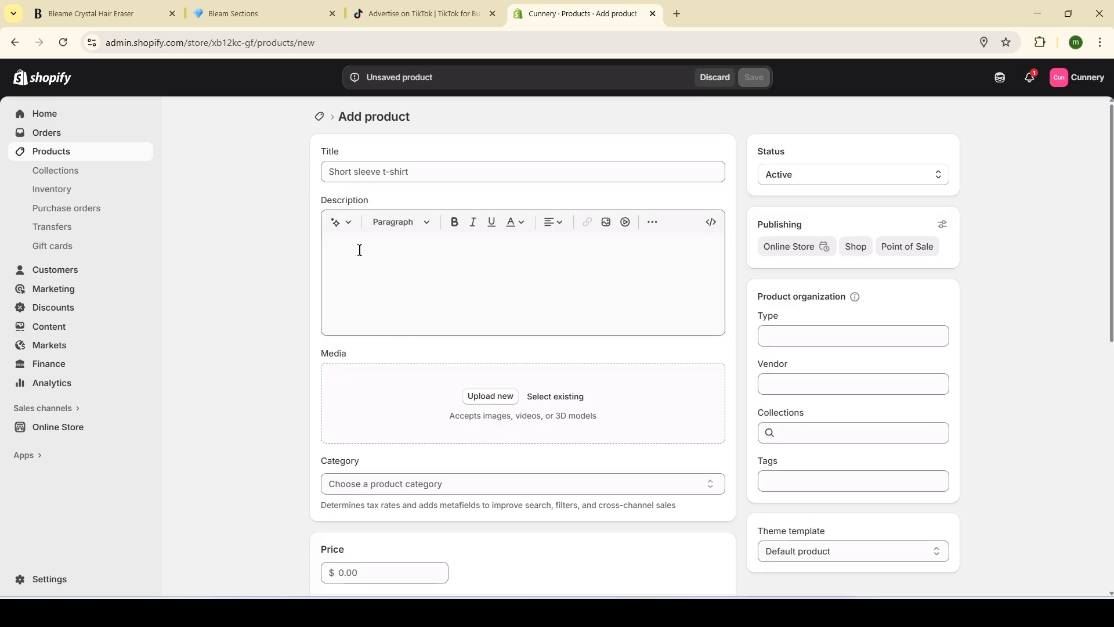
pyautogui.scroll(-1, 487, 391)
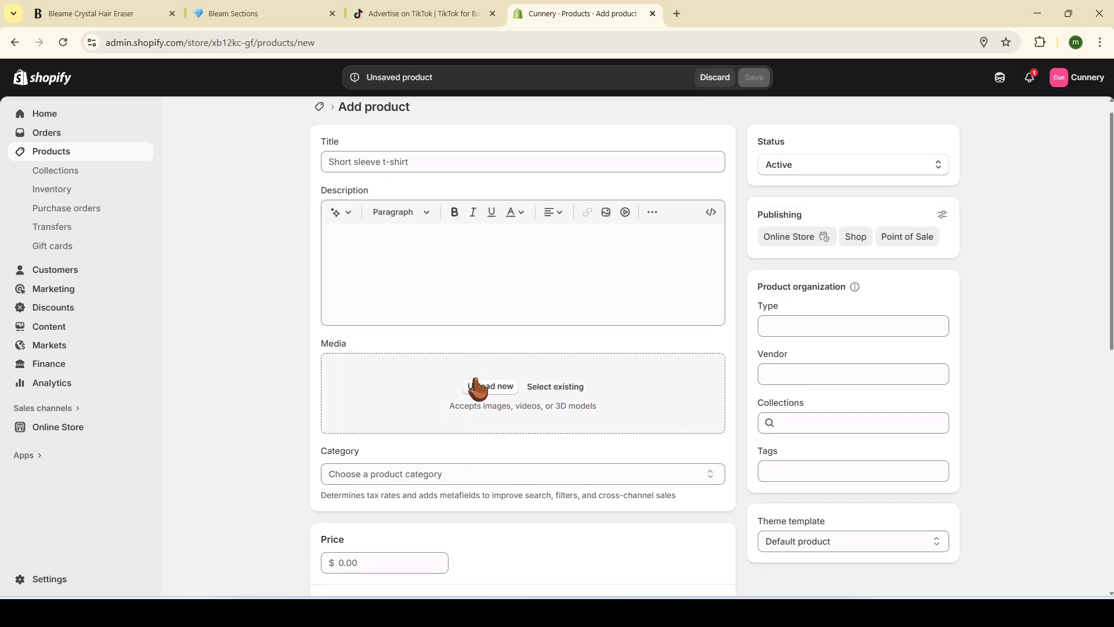
# Switch back to the Bleame Crystal Hair Eraser page and show the first image of its product gallery
pyautogui.click(149, 9)
pyautogui.scroll(20, 342, 333)
pyautogui.scroll(-1, 331, 328)
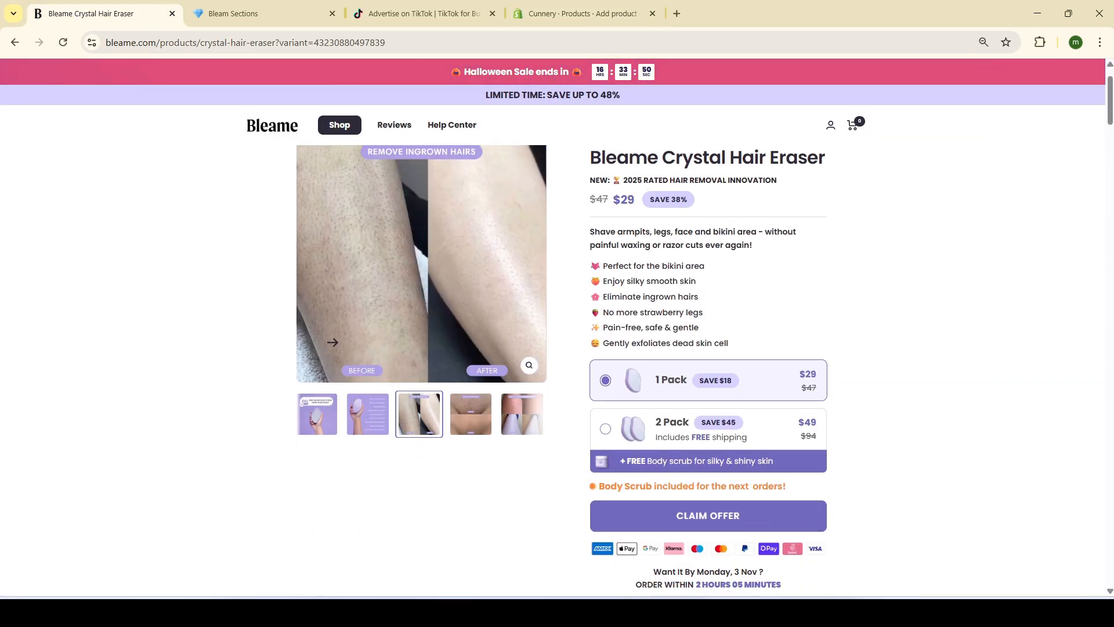
pyautogui.click(316, 415)
pyautogui.scroll(1, 316, 418)
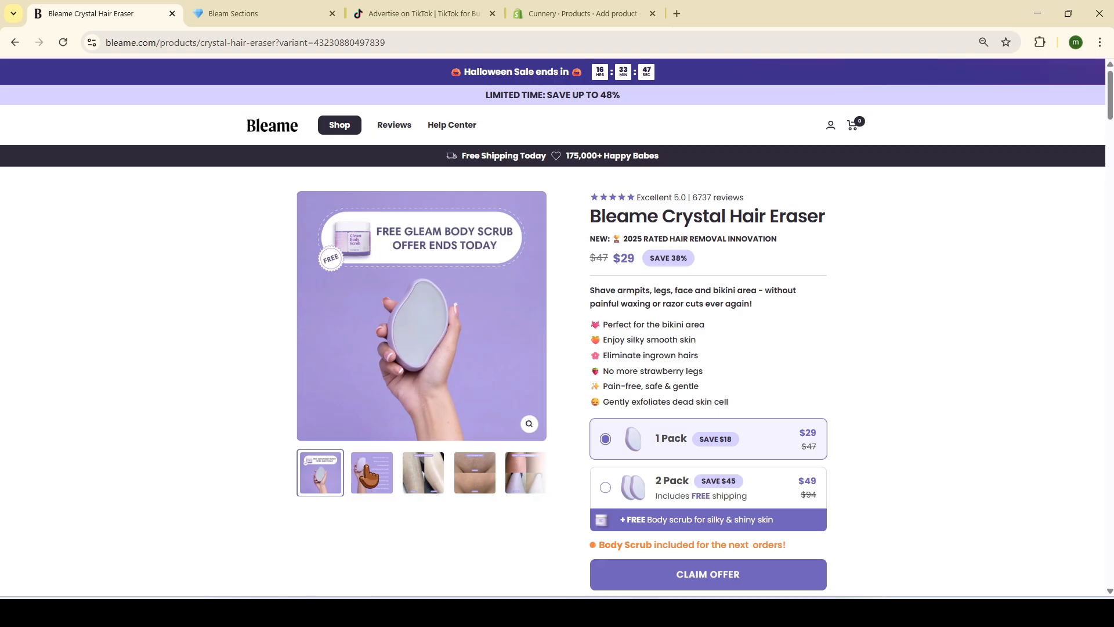
# Switch back to the new product form and start adding variant options to the product
pyautogui.click(582, 13)
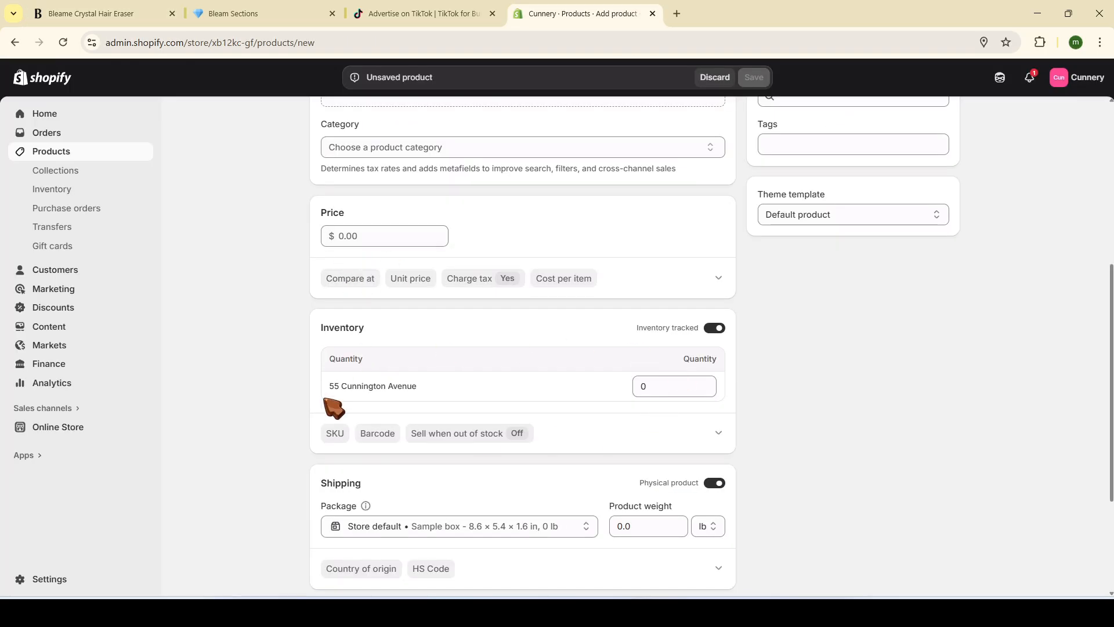
pyautogui.scroll(-3, 367, 474)
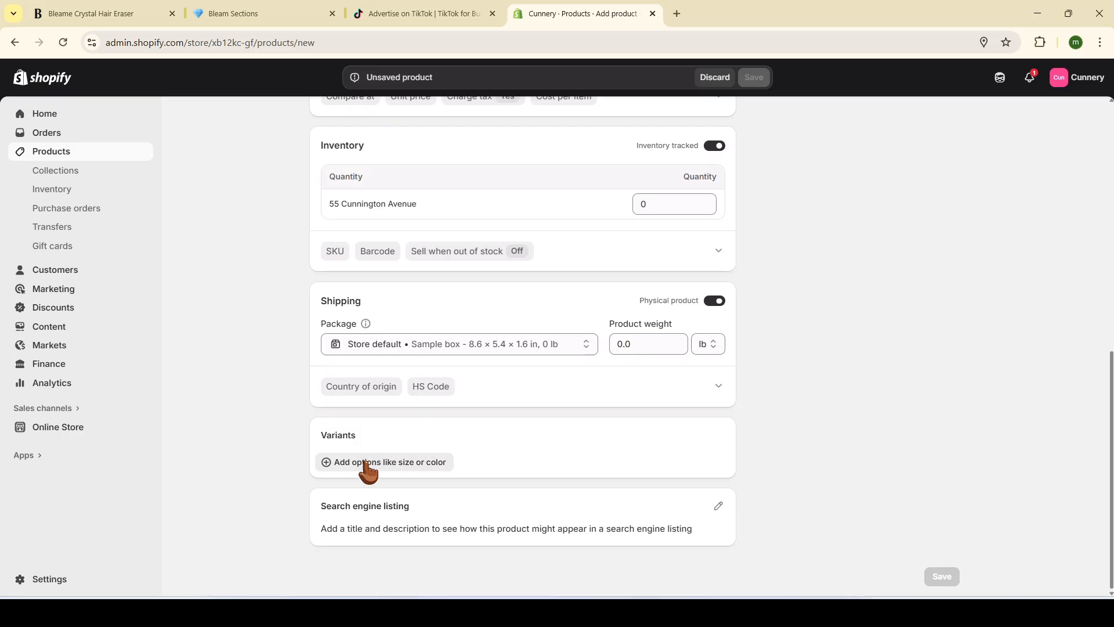
pyautogui.click(367, 463)
pyautogui.scroll(-2, 383, 418)
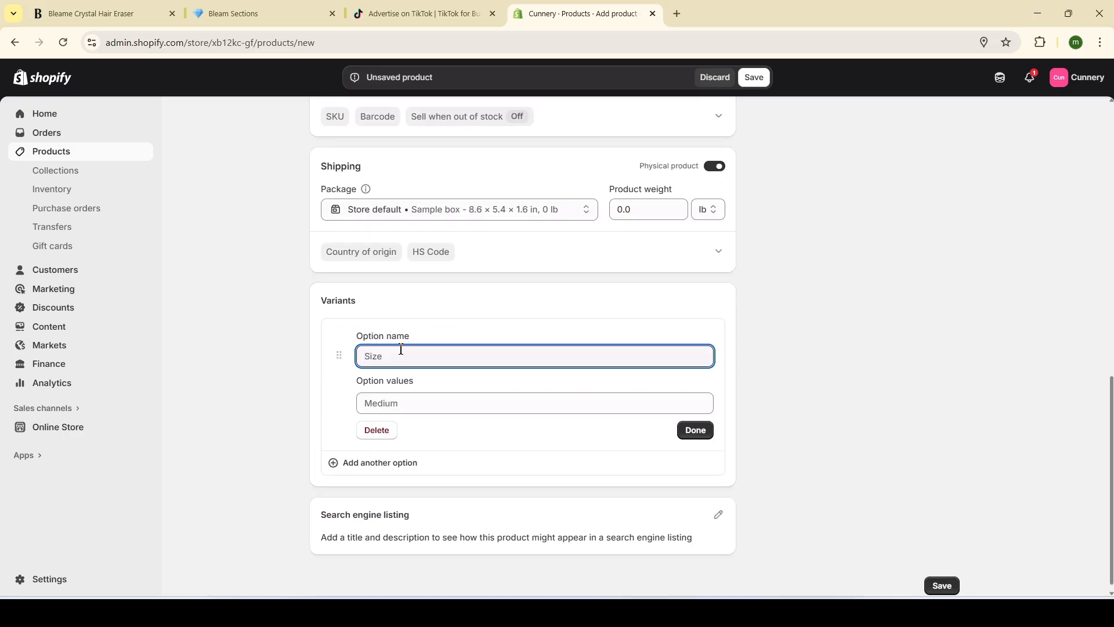
pyautogui.click(385, 463)
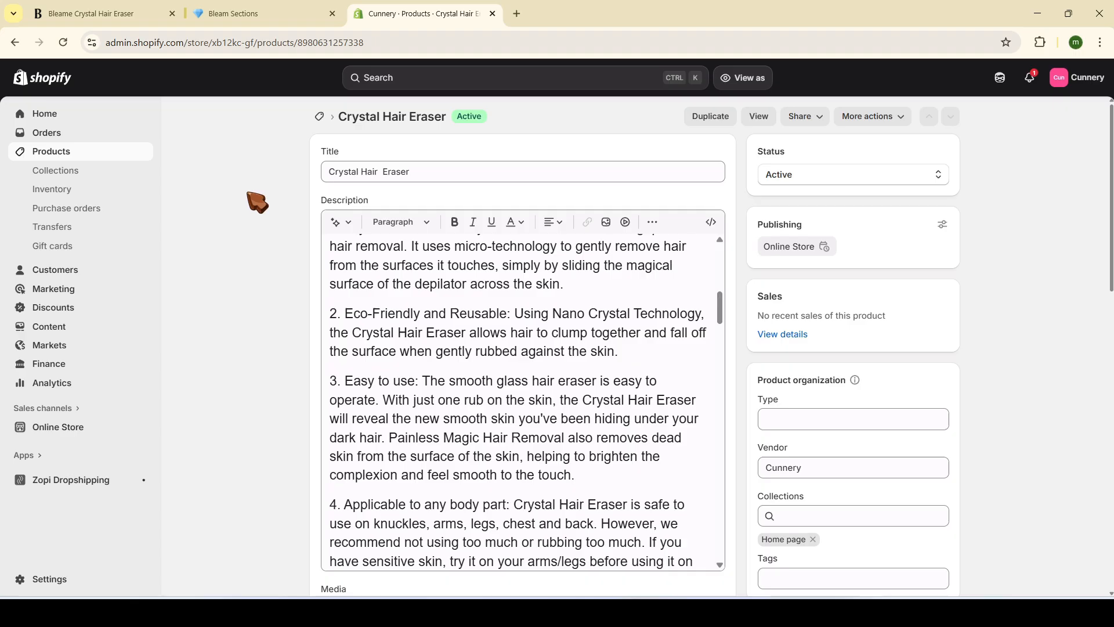
# Review the Crystal Hair Eraser product's description, media, variants and search engine listing
pyautogui.scroll(-5, 255, 201)
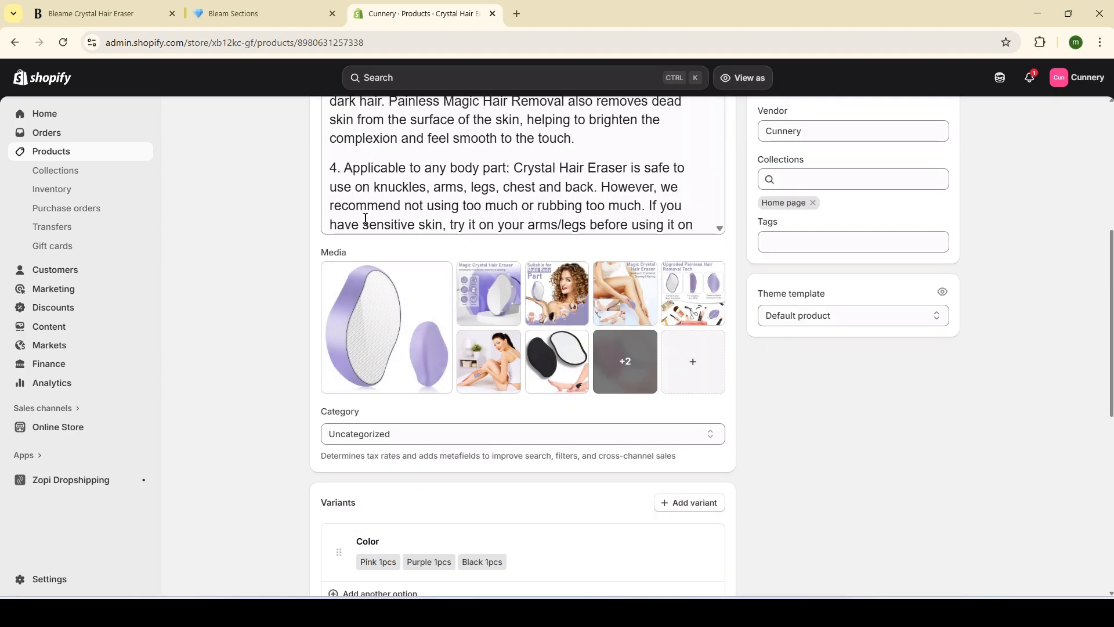
pyautogui.scroll(-7, 682, 490)
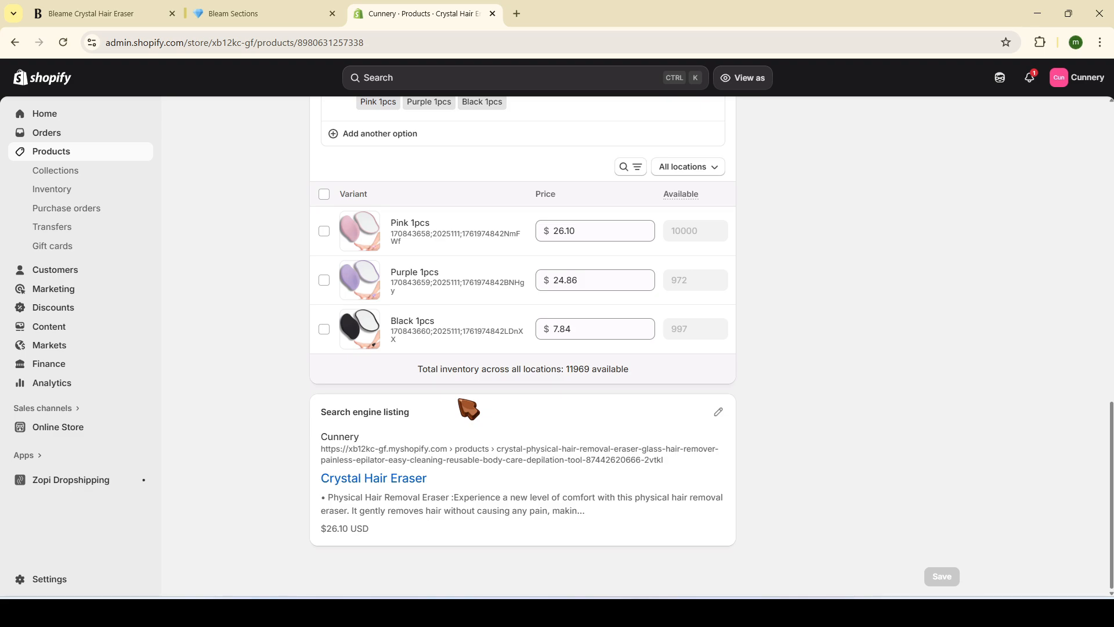
pyautogui.scroll(13, 459, 400)
# Open the online store's themes, look through the suggested ones and visit the Shopify Theme Store
pyautogui.click(53, 430)
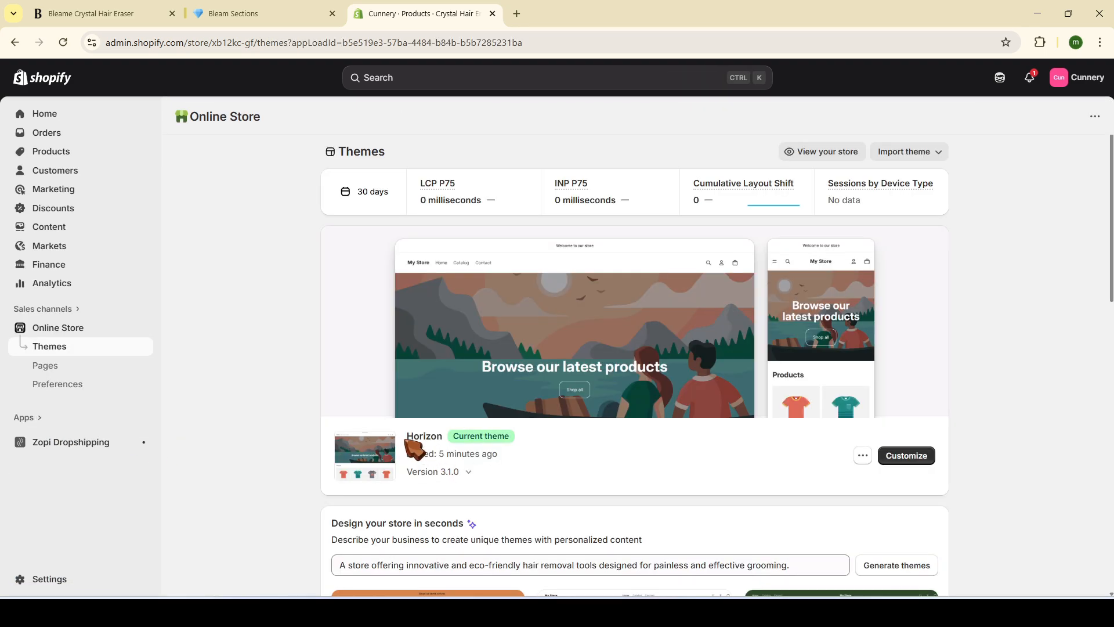
pyautogui.scroll(-4, 227, 366)
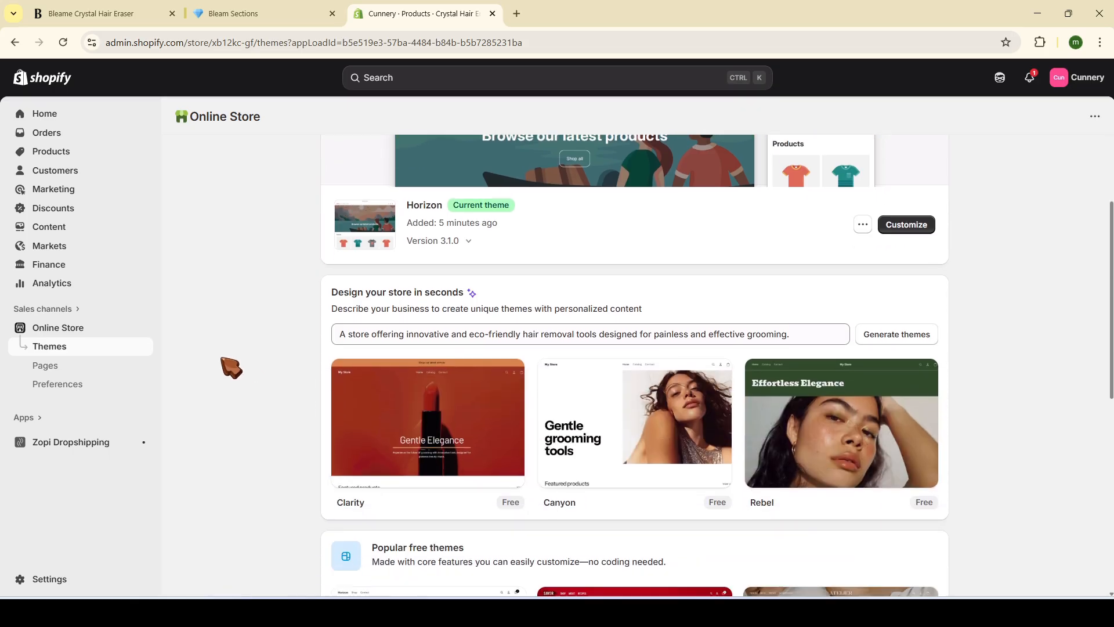
pyautogui.scroll(4, 226, 365)
pyautogui.scroll(-10, 373, 442)
pyautogui.scroll(-3, 373, 441)
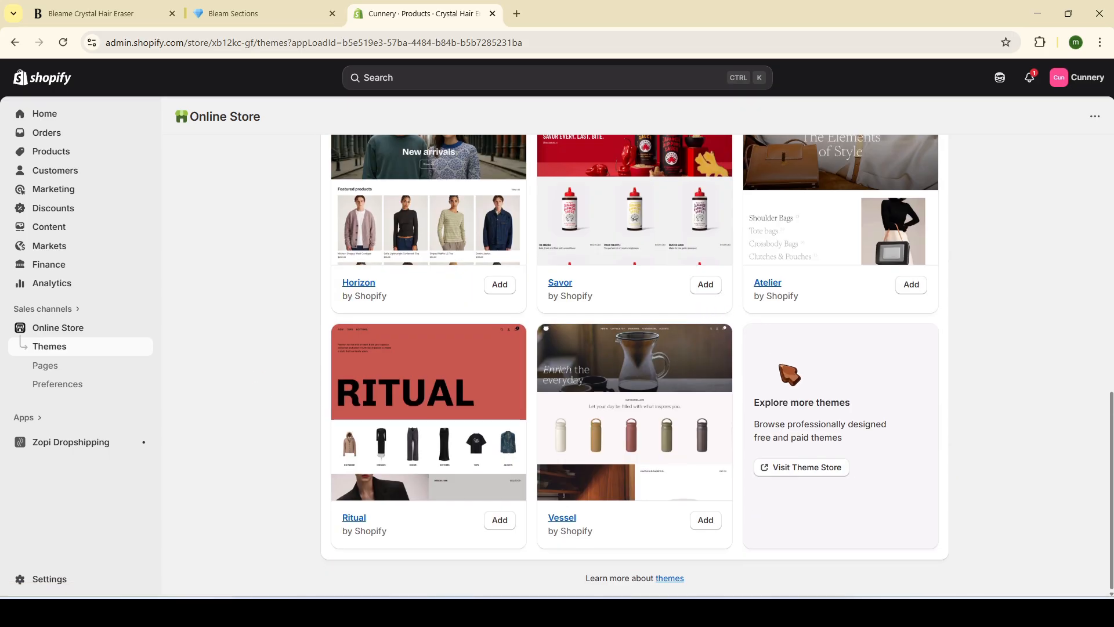
pyautogui.click(801, 469)
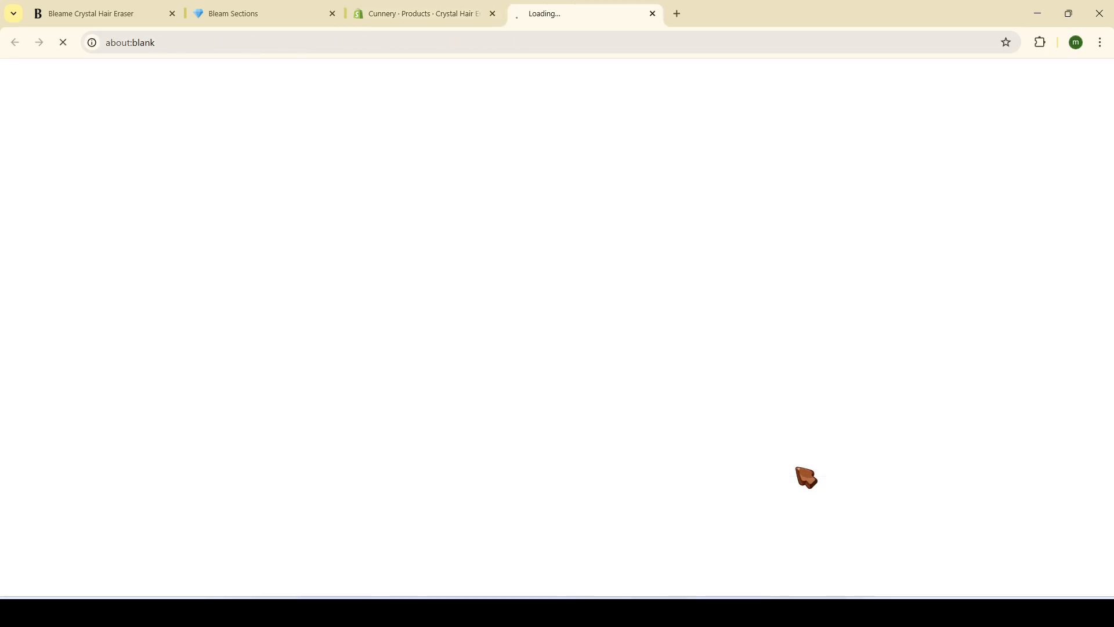
# Browse the free themes and add the Dawn theme to the store's theme library
pyautogui.click(106, 208)
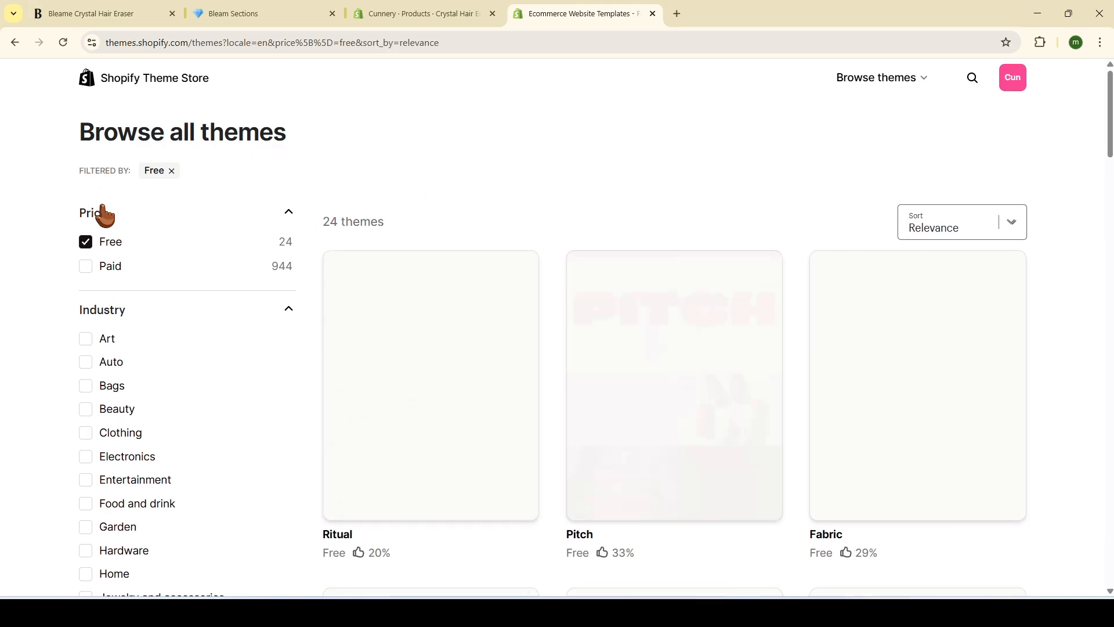
pyautogui.scroll(-6, 511, 230)
pyautogui.scroll(-15, 511, 229)
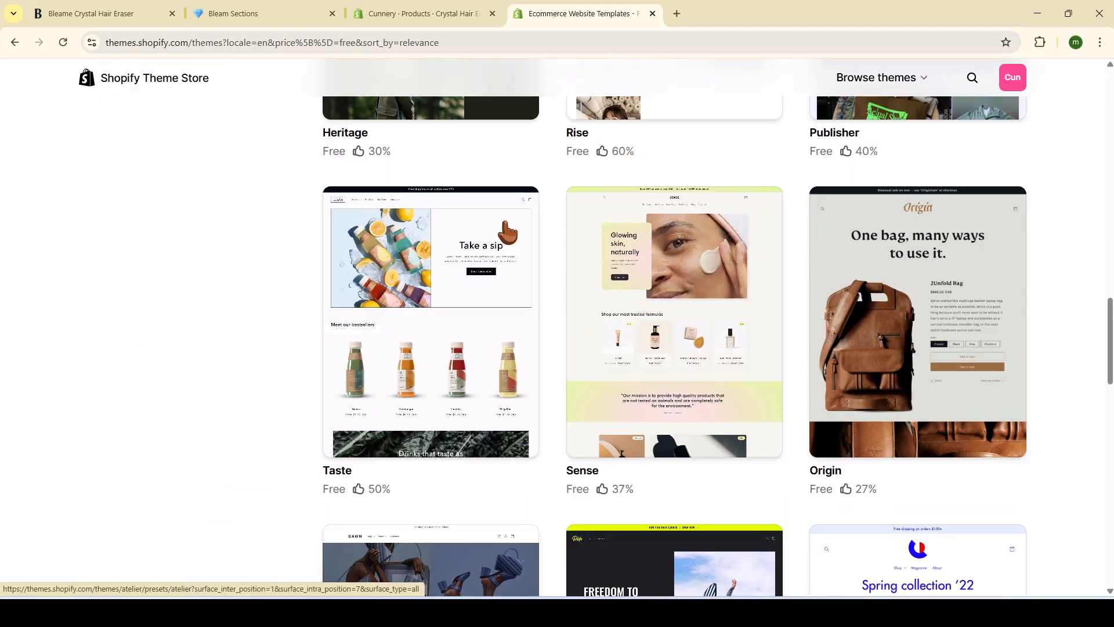
pyautogui.scroll(1, 508, 232)
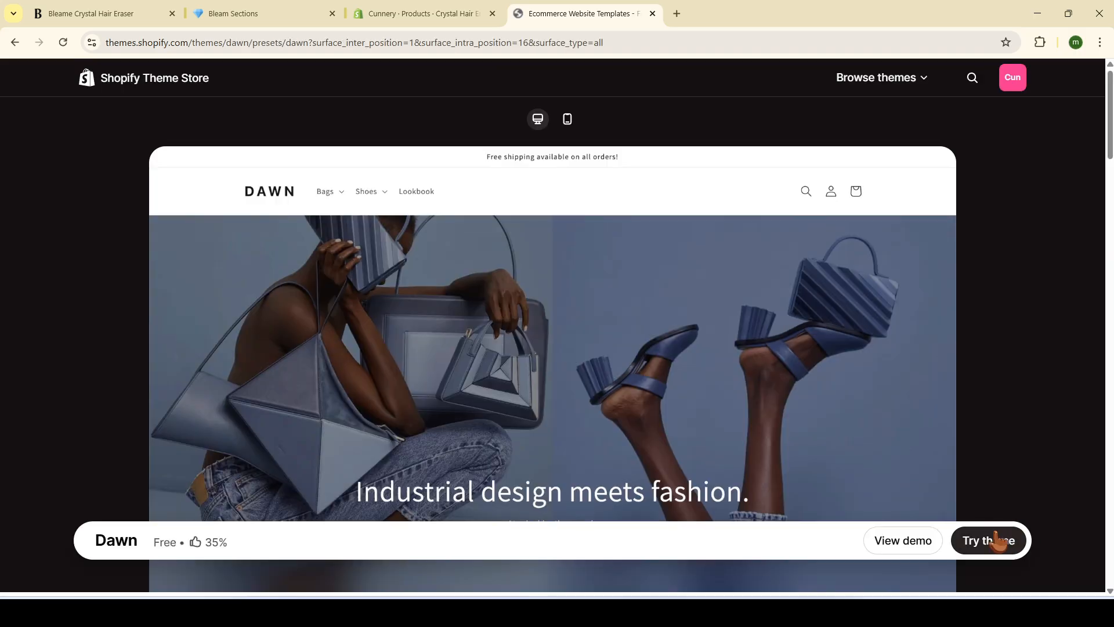
pyautogui.click(989, 540)
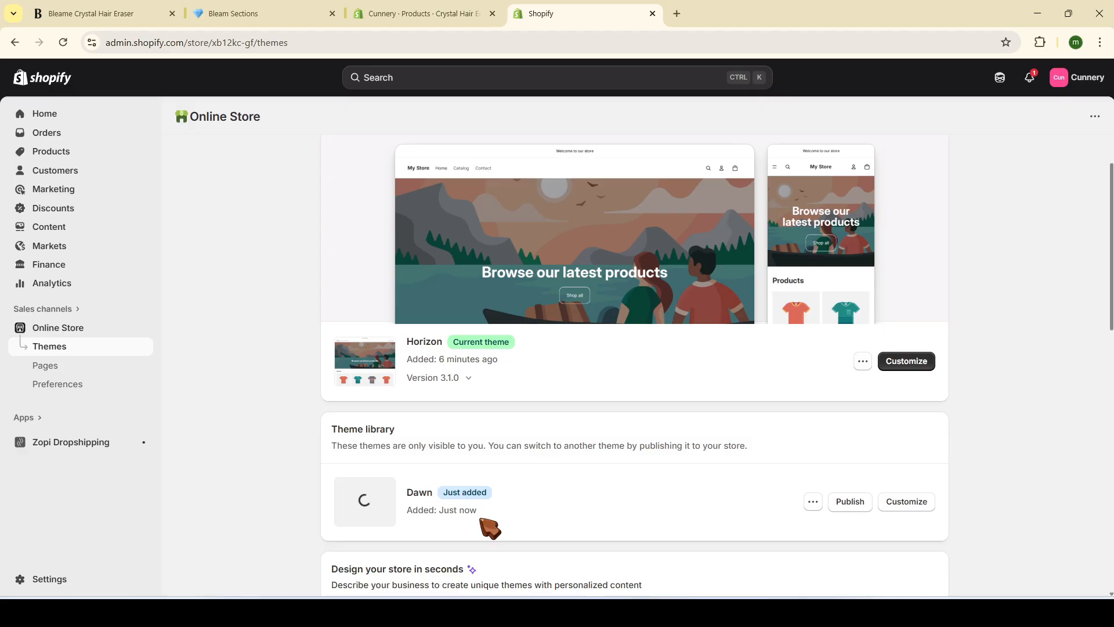
# Publish Dawn as the store's current theme in place of Horizon
pyautogui.click(850, 502)
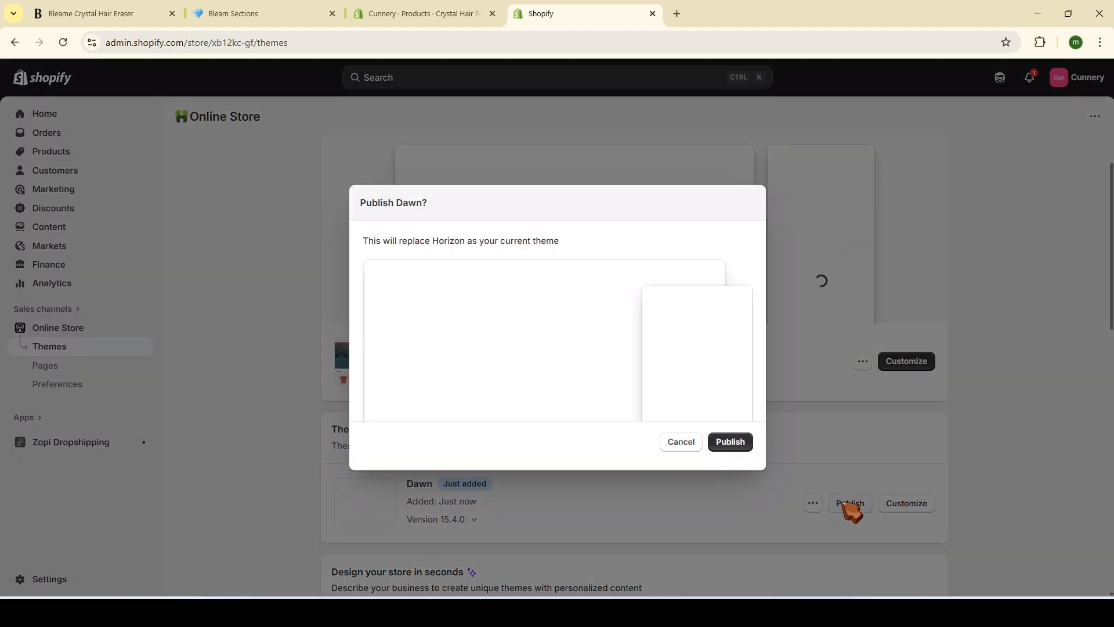
pyautogui.click(734, 447)
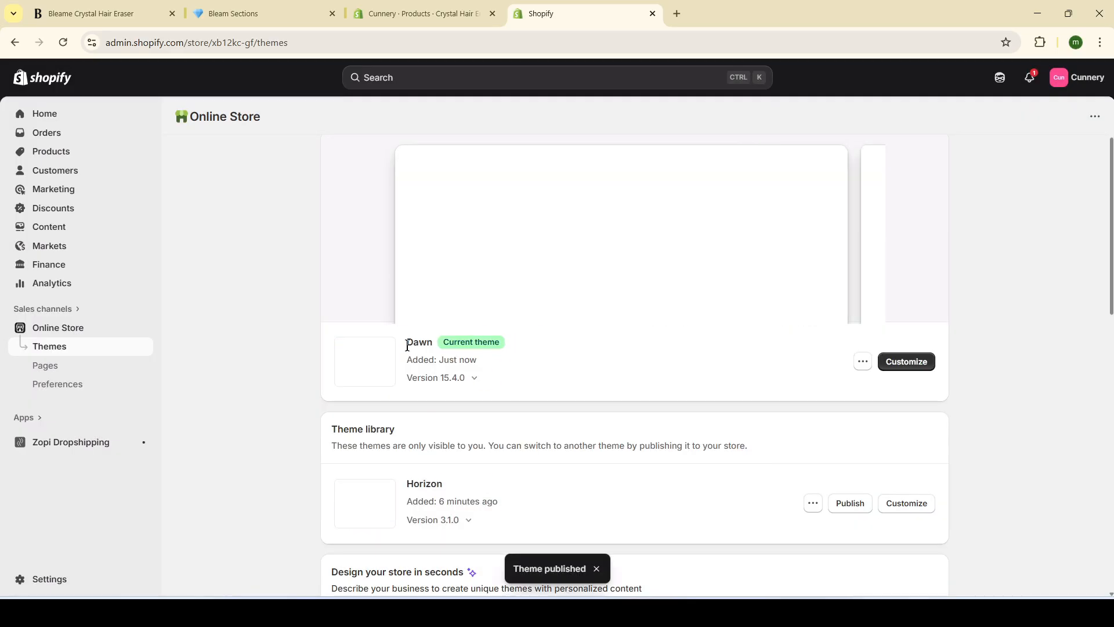
pyautogui.moveTo(407, 342); pyautogui.dragTo(428, 342)
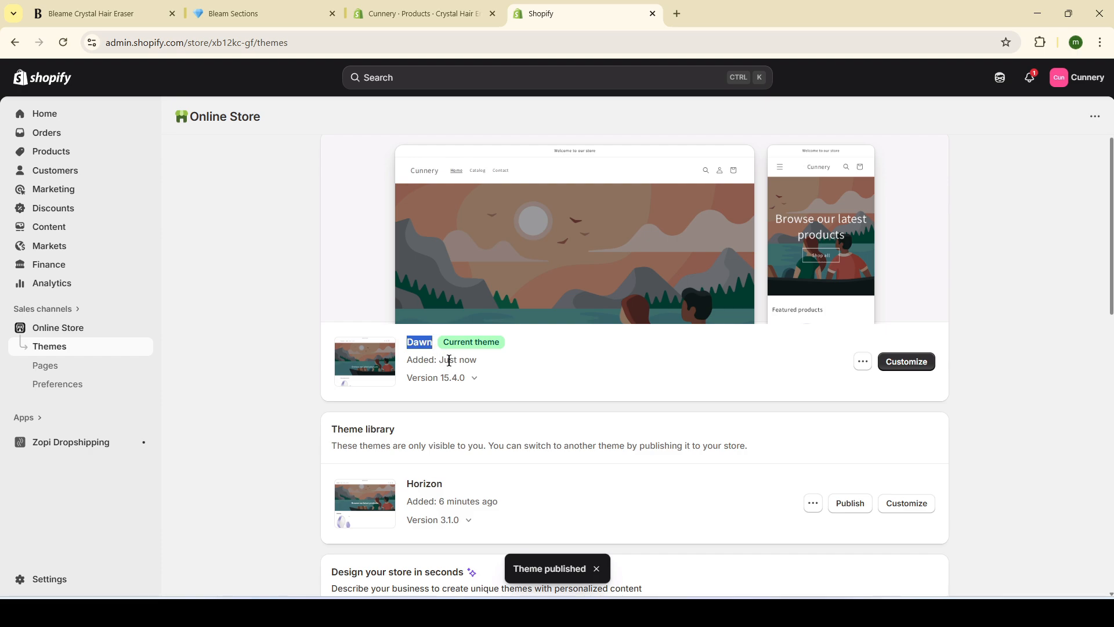
# Open the Dawn theme for customization in a new browser tab and look over its home page preview
pyautogui.rightClick(900, 363)
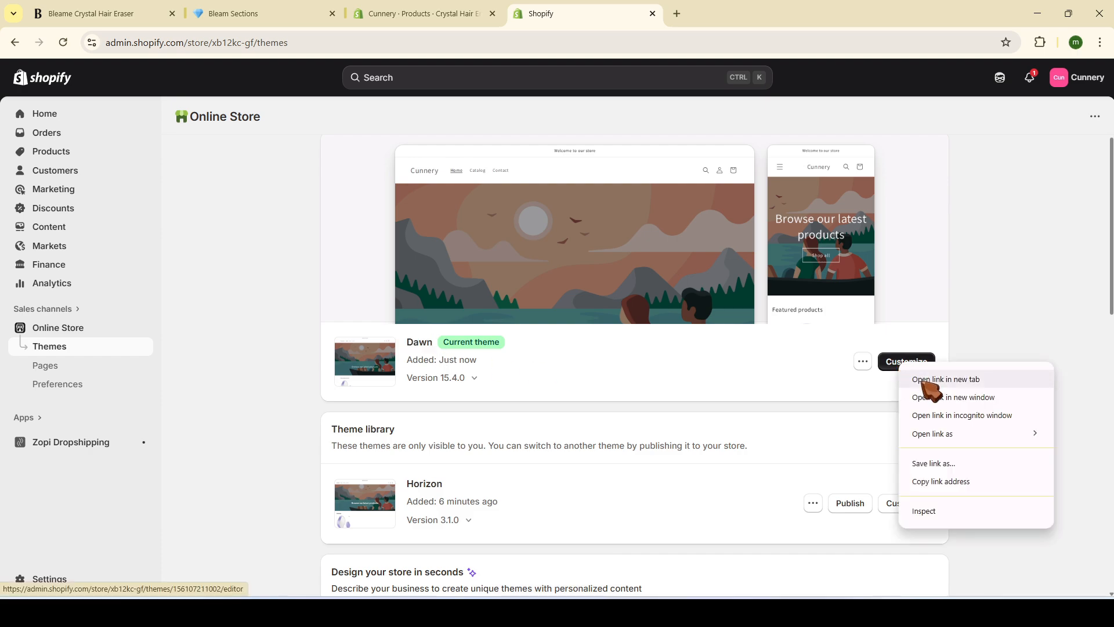
pyautogui.click(925, 384)
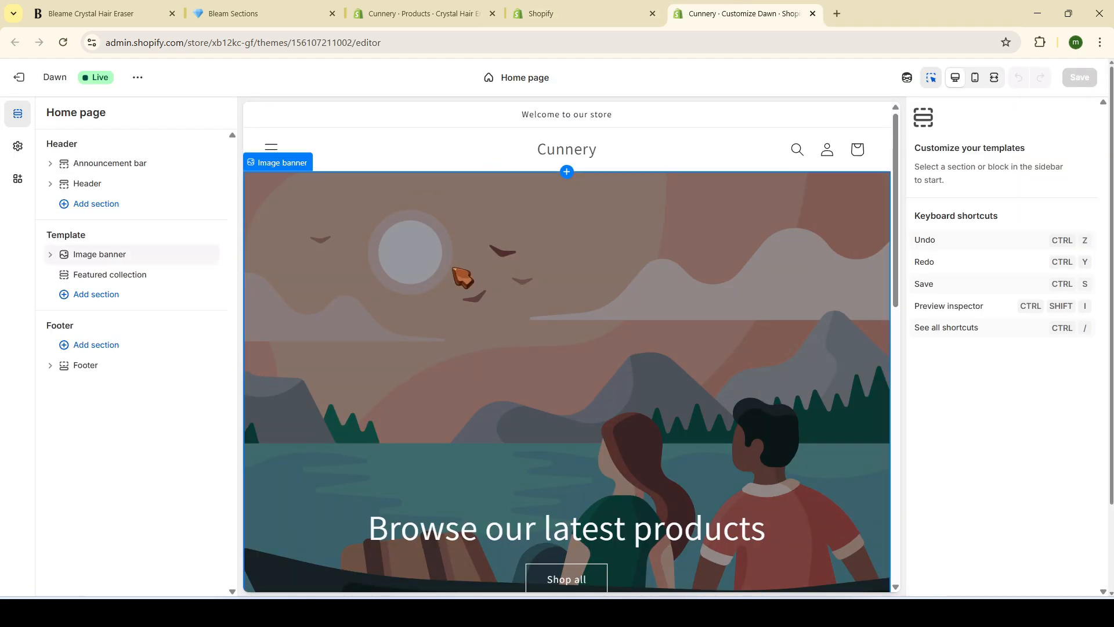
pyautogui.scroll(-3, 462, 277)
pyautogui.scroll(-8, 452, 267)
pyautogui.scroll(12, 489, 341)
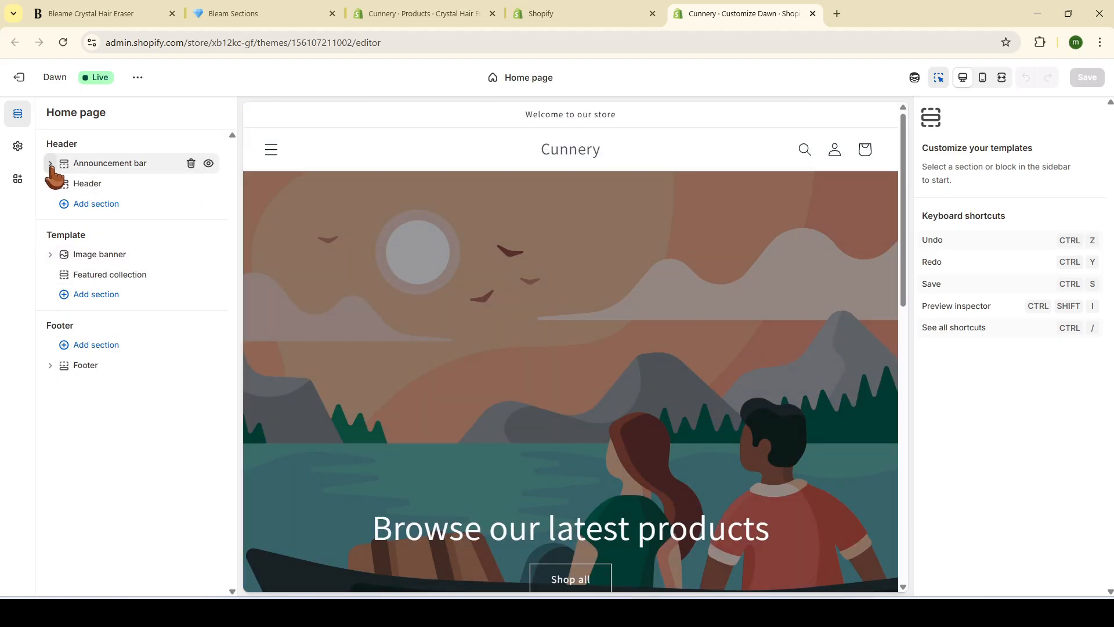
# Expand the home page's image banner and examine the settings of its heading and buttons blocks
pyautogui.click(51, 255)
pyautogui.click(101, 279)
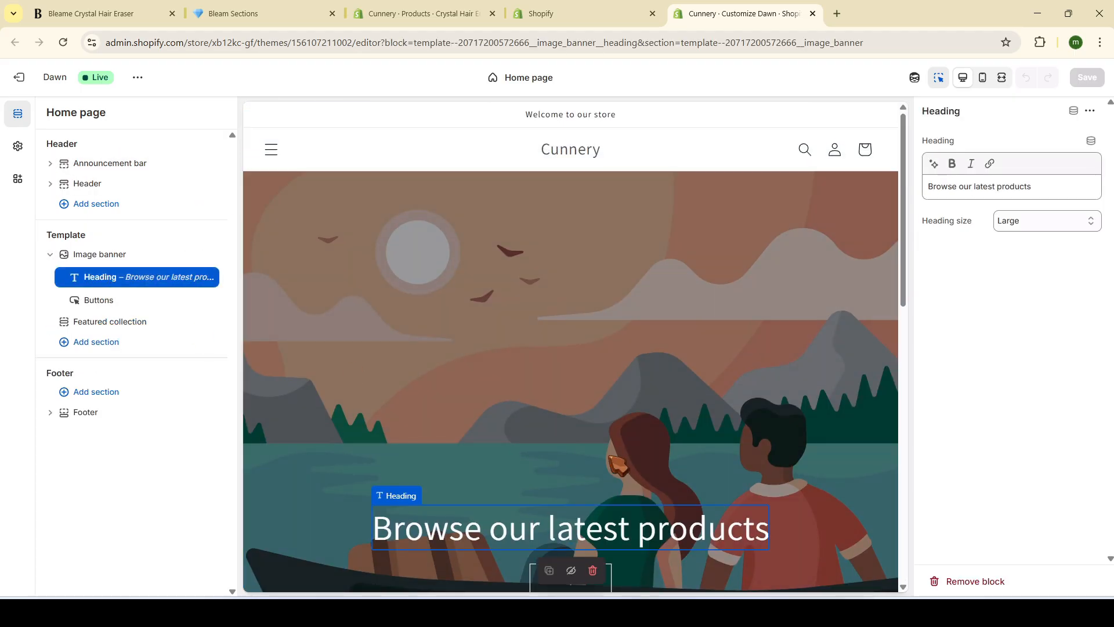
pyautogui.click(1045, 221)
pyautogui.click(904, 393)
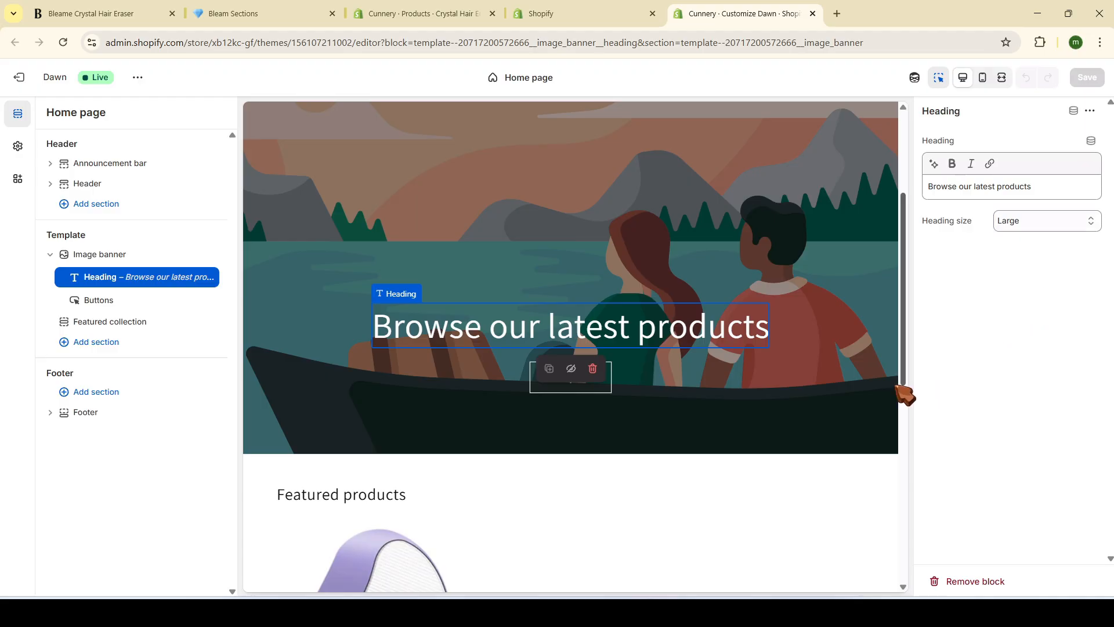
pyautogui.click(120, 303)
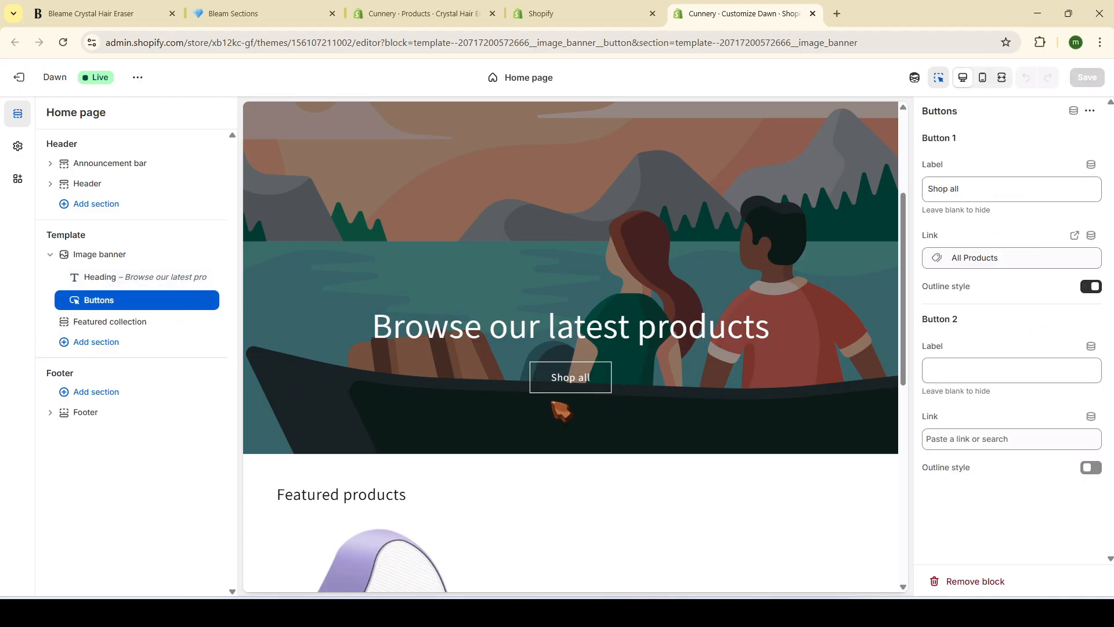
pyautogui.scroll(3, 560, 411)
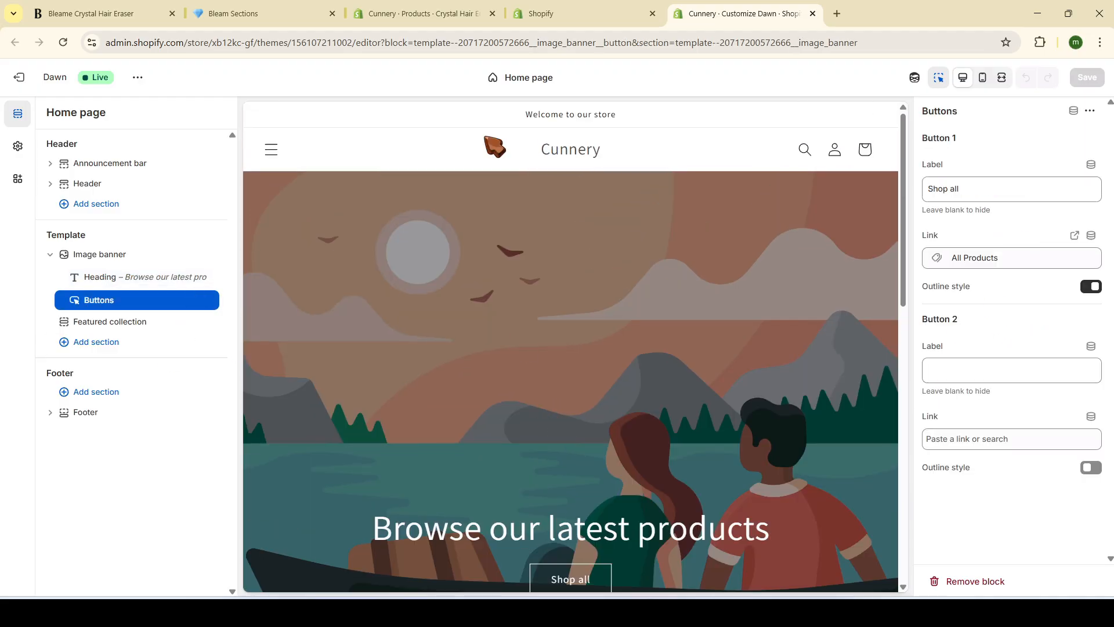
# Bring up the list of product templates for the Dawn theme
pyautogui.click(528, 77)
pyautogui.click(523, 156)
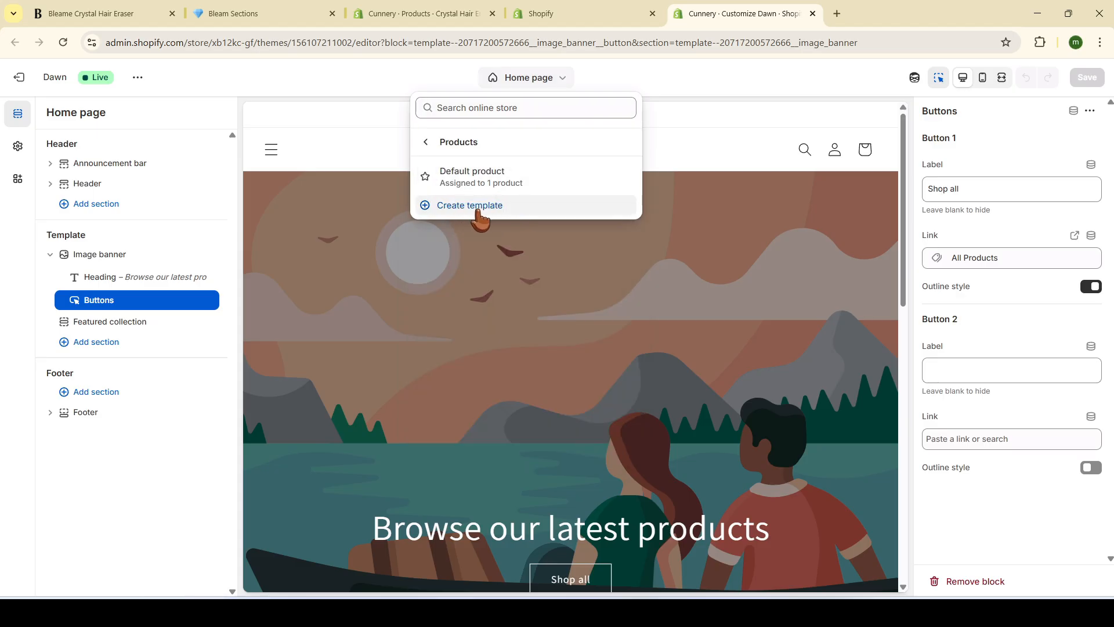
# Switch to the Bleame Crystal Hair Eraser page and look through the sections that make up its product page
pyautogui.click(134, 13)
pyautogui.scroll(-10, 923, 267)
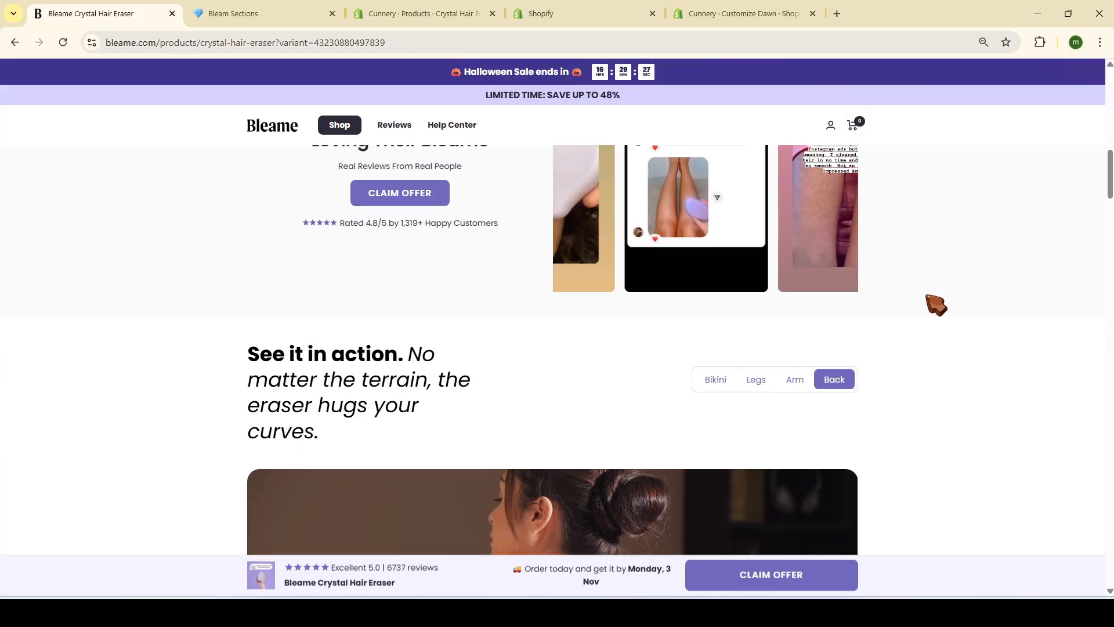
pyautogui.scroll(-12, 922, 319)
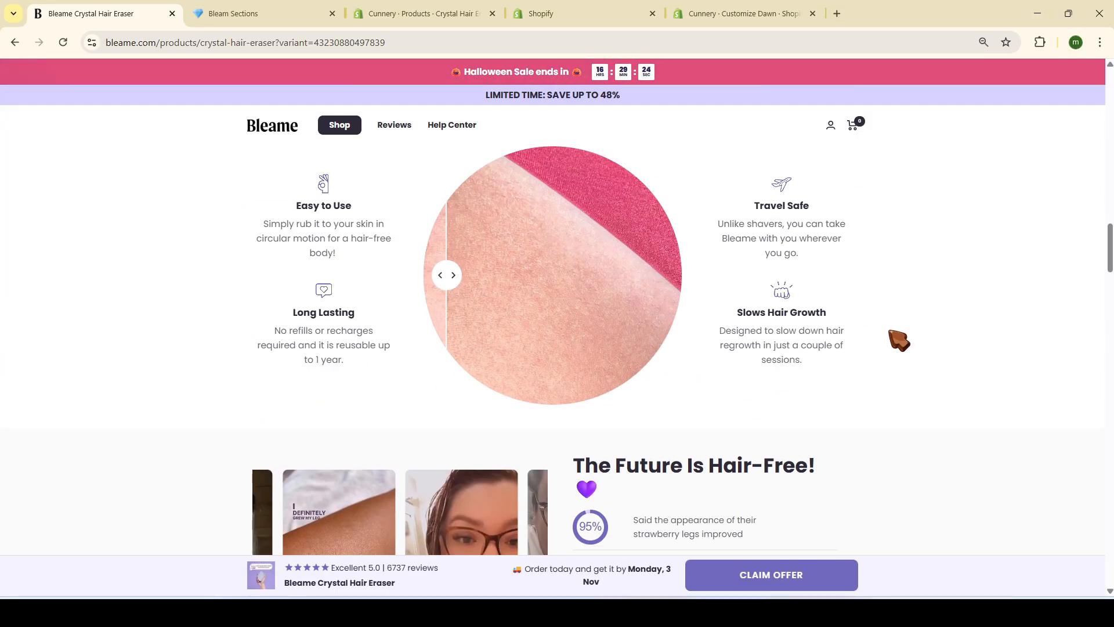
pyautogui.scroll(-10, 900, 340)
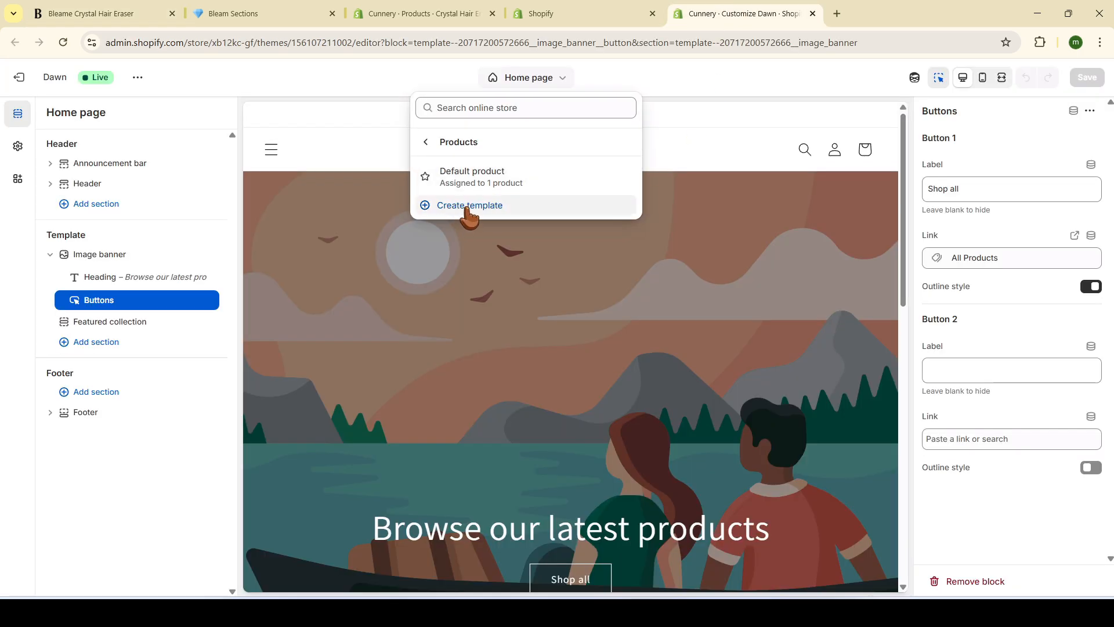
# Back in the theme editor, create a product template named BLEAME based on the default product
pyautogui.click(462, 208)
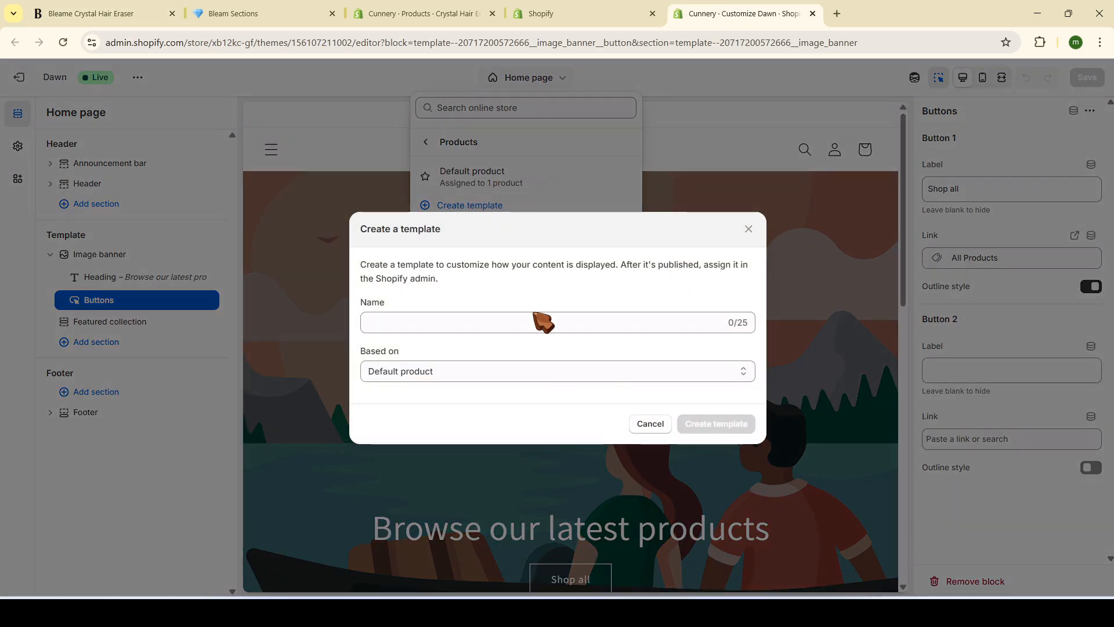
pyautogui.click(502, 323)
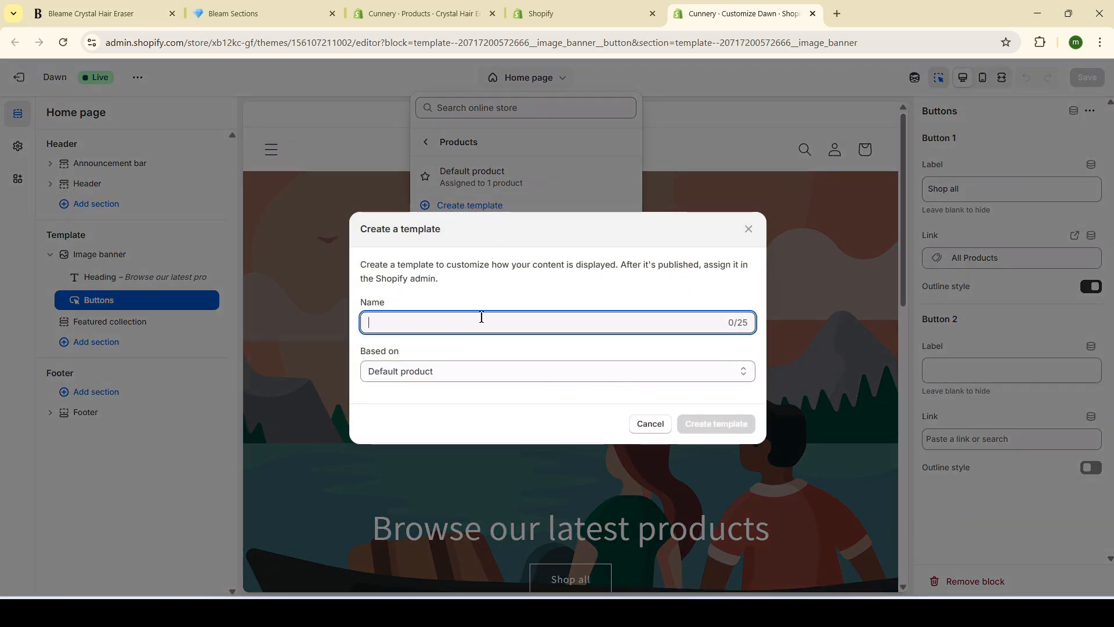
pyautogui.write('BLEAME')
pyautogui.click(718, 426)
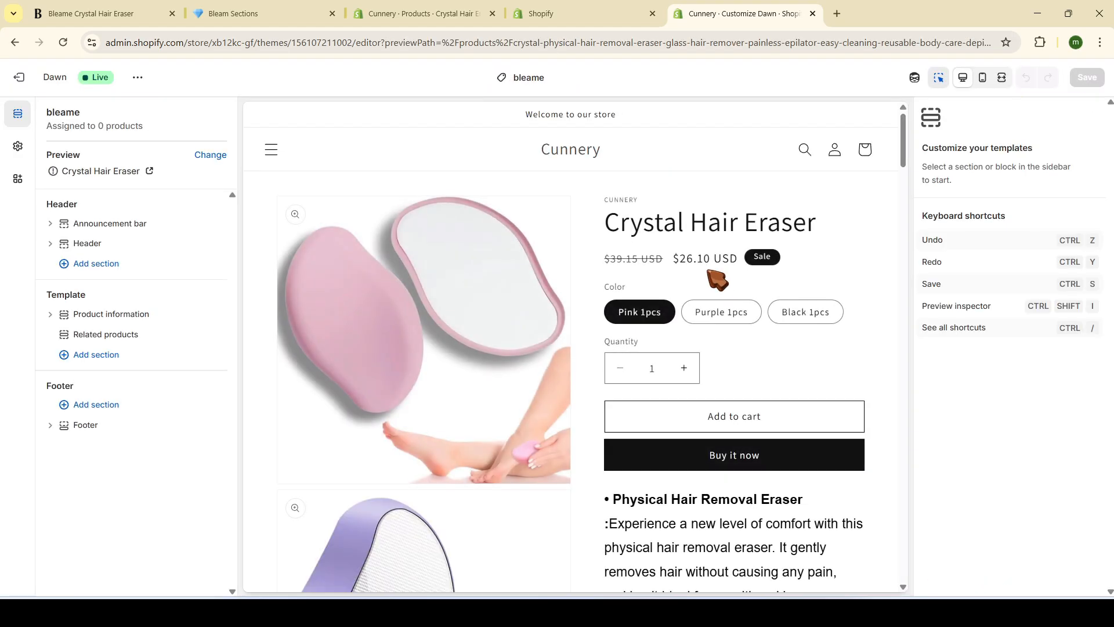
# In the store's product list, open Crystal Hair Eraser and set its theme template to bleame
pyautogui.click(530, 12)
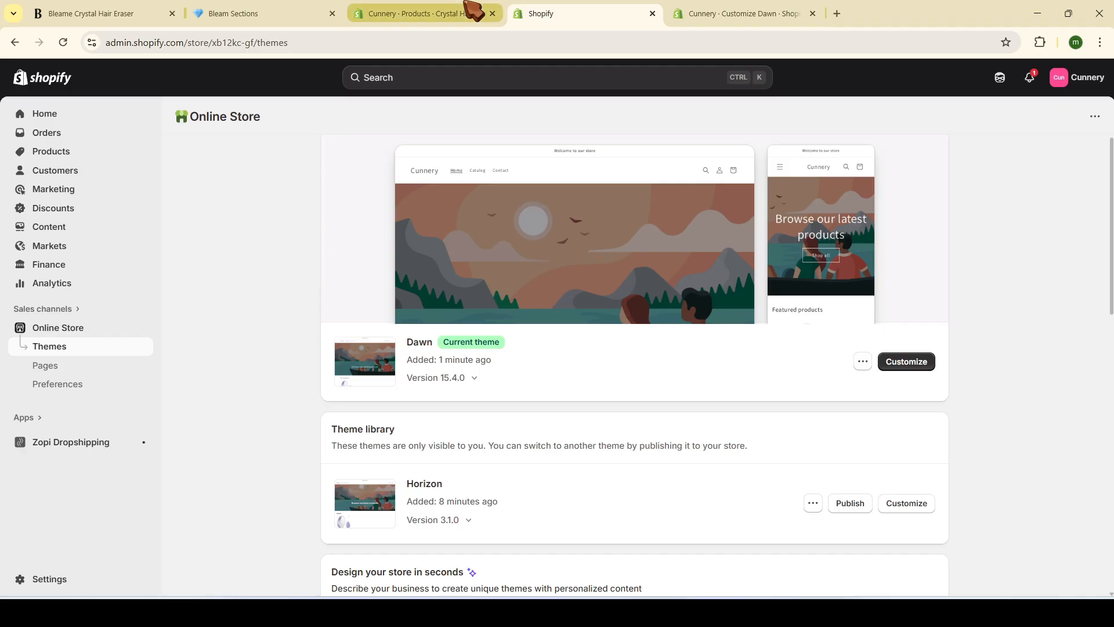
pyautogui.click(95, 152)
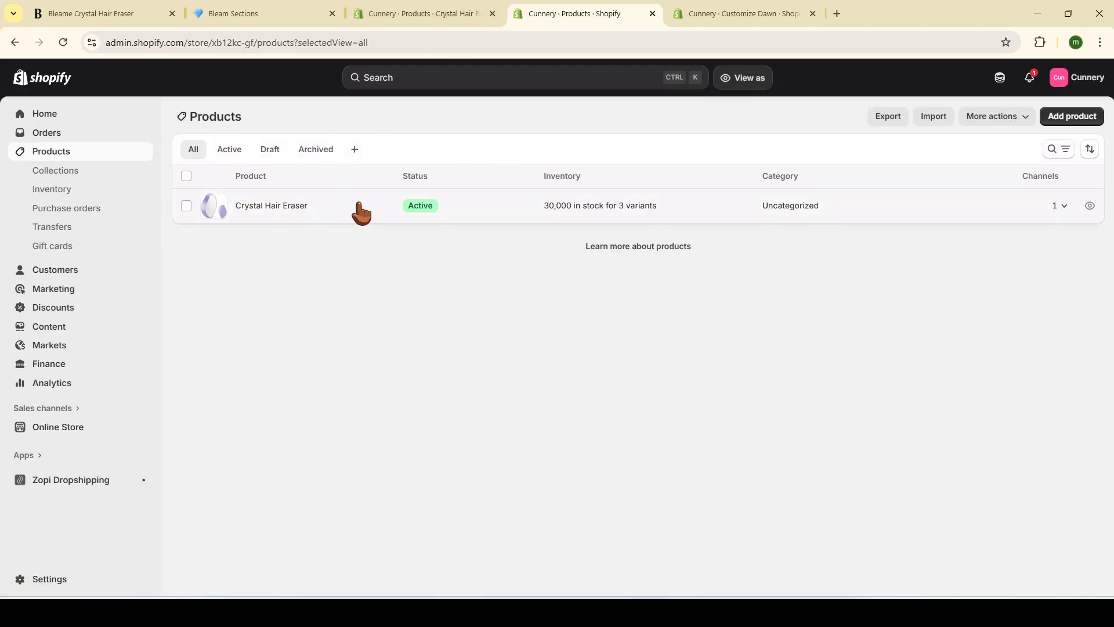
pyautogui.click(361, 212)
pyautogui.scroll(-6, 825, 430)
pyautogui.click(815, 447)
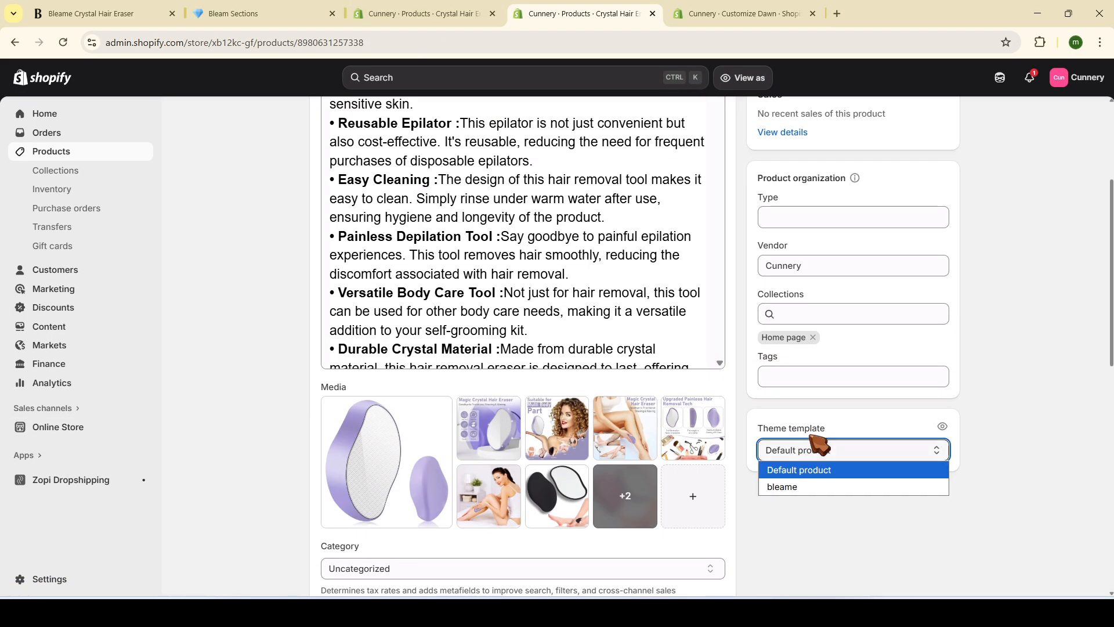
pyautogui.click(817, 489)
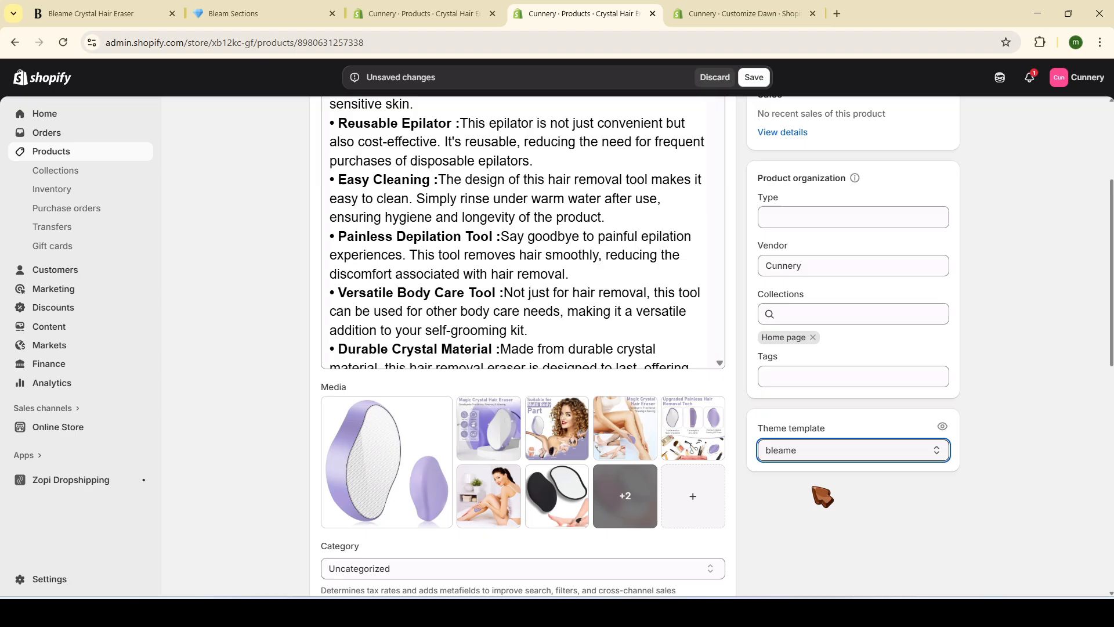
# Save the product's template assignment and, back in the theme editor, select the store's announcement above the header
pyautogui.click(757, 79)
pyautogui.click(744, 13)
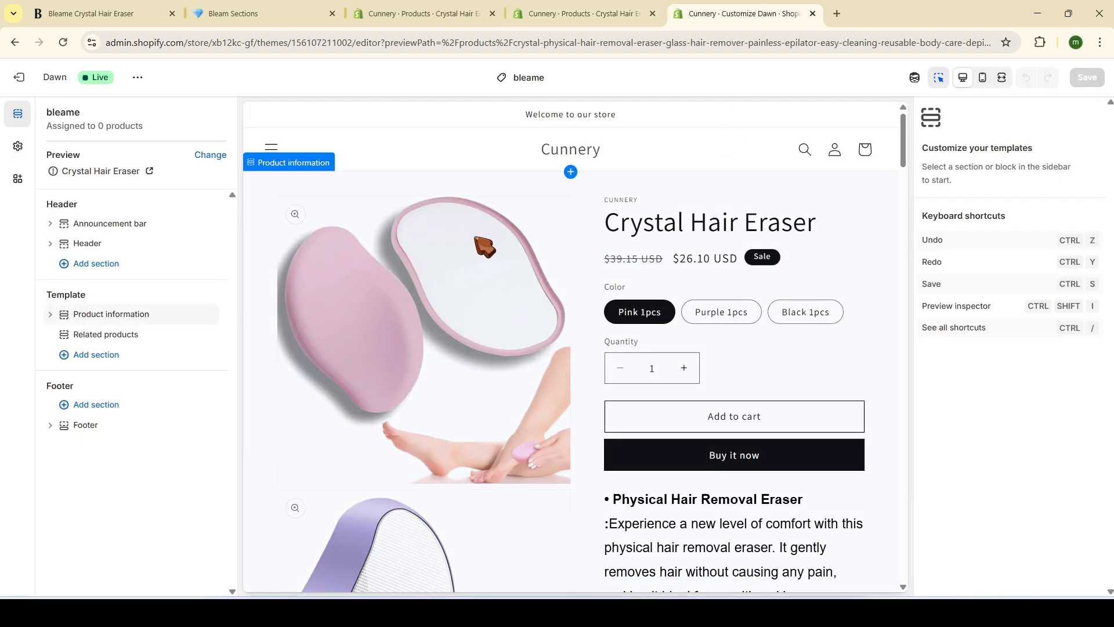
pyautogui.click(213, 158)
pyautogui.click(1033, 203)
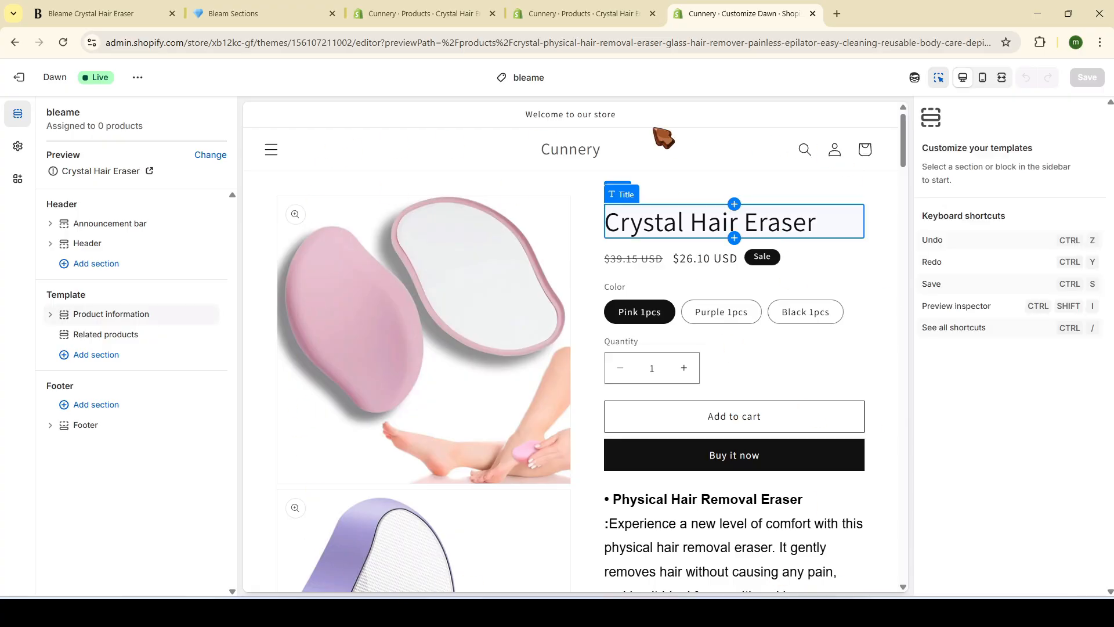
pyautogui.click(624, 120)
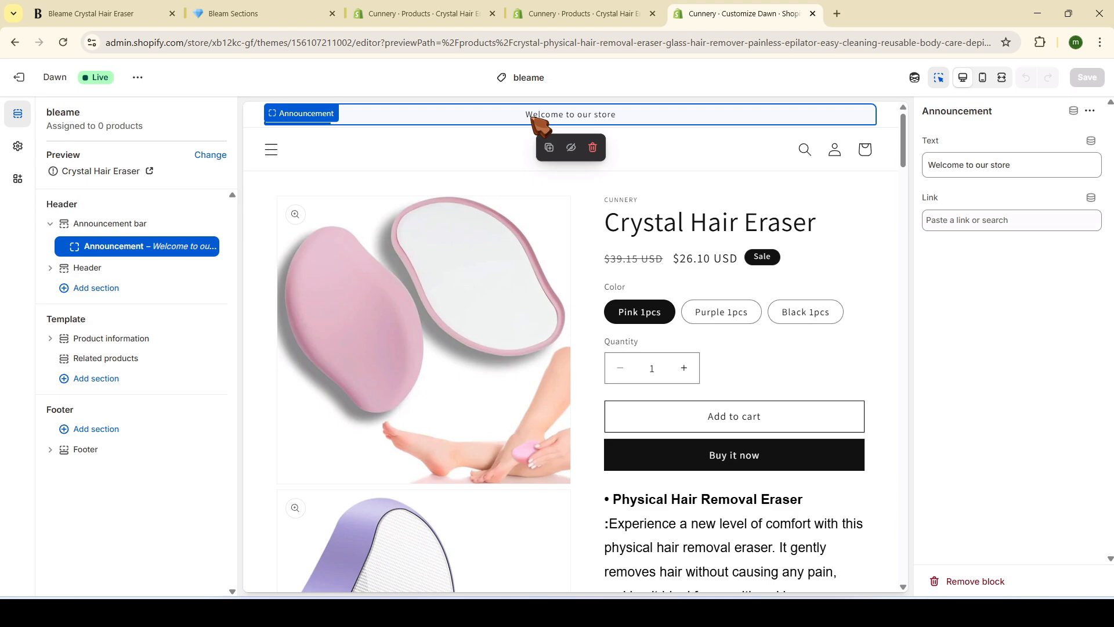
# Check the announcement bar on the Bleame product page and open the Announcement Bar entry in the Bleam Sections Notion page
pyautogui.hotkey('ctrl', '1')
pyautogui.hotkey('ctrl', '+')
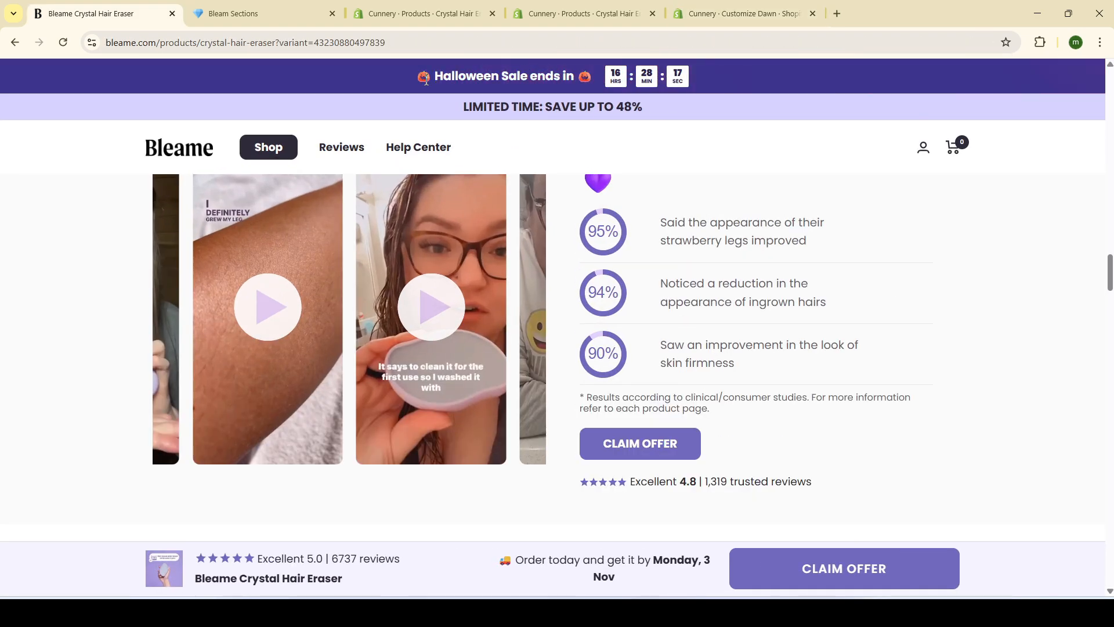
pyautogui.scroll(2, 425, 78)
pyautogui.click(256, 13)
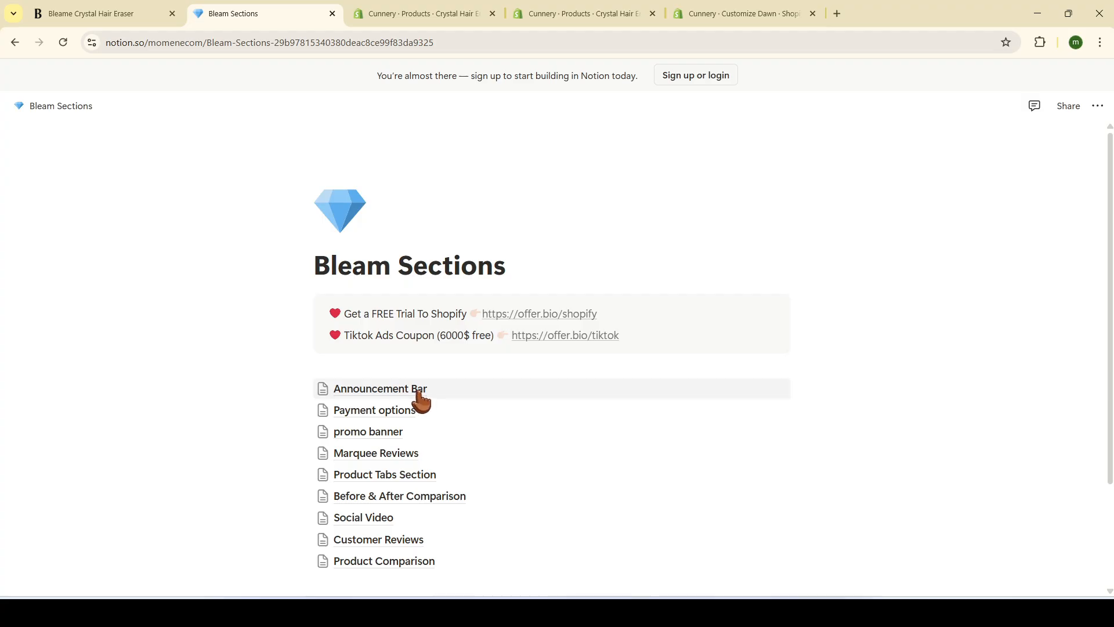
pyautogui.click(419, 393)
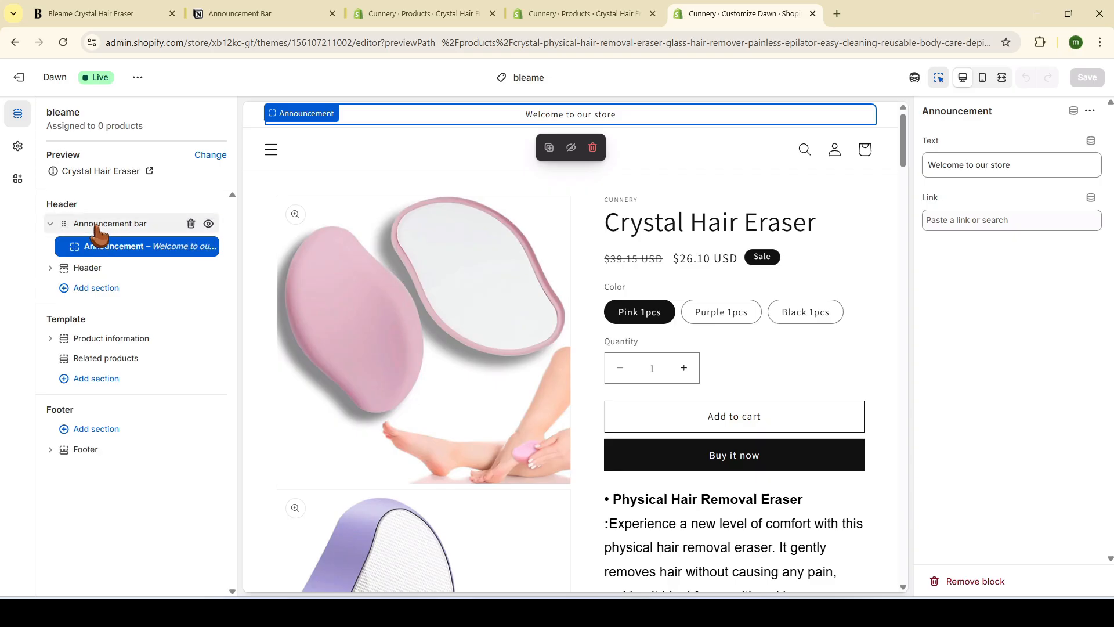
# Back in the theme editor, open the announcement bar section's code and delete everything in announcement-bar.liquid
pyautogui.rightClick(102, 229)
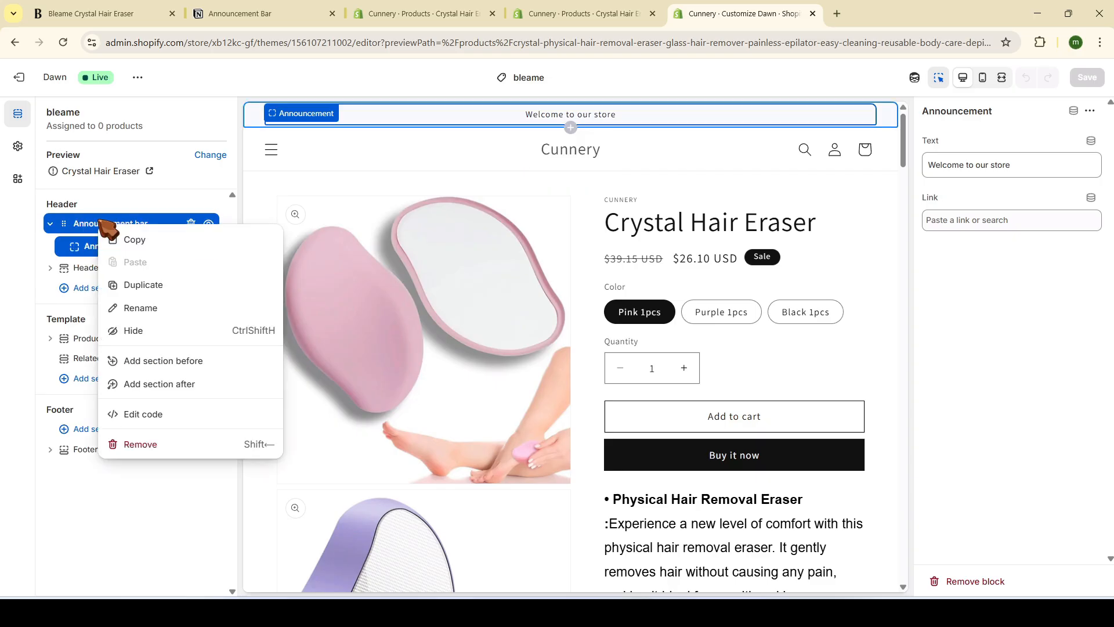
pyautogui.click(145, 413)
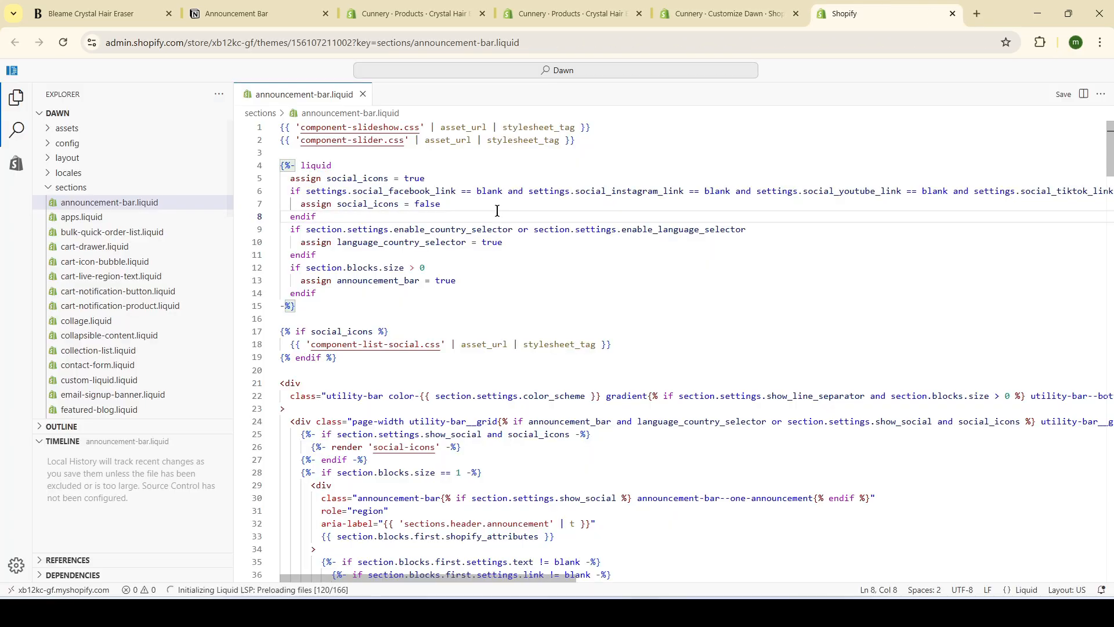
pyautogui.hotkey('ctrl', 'a')
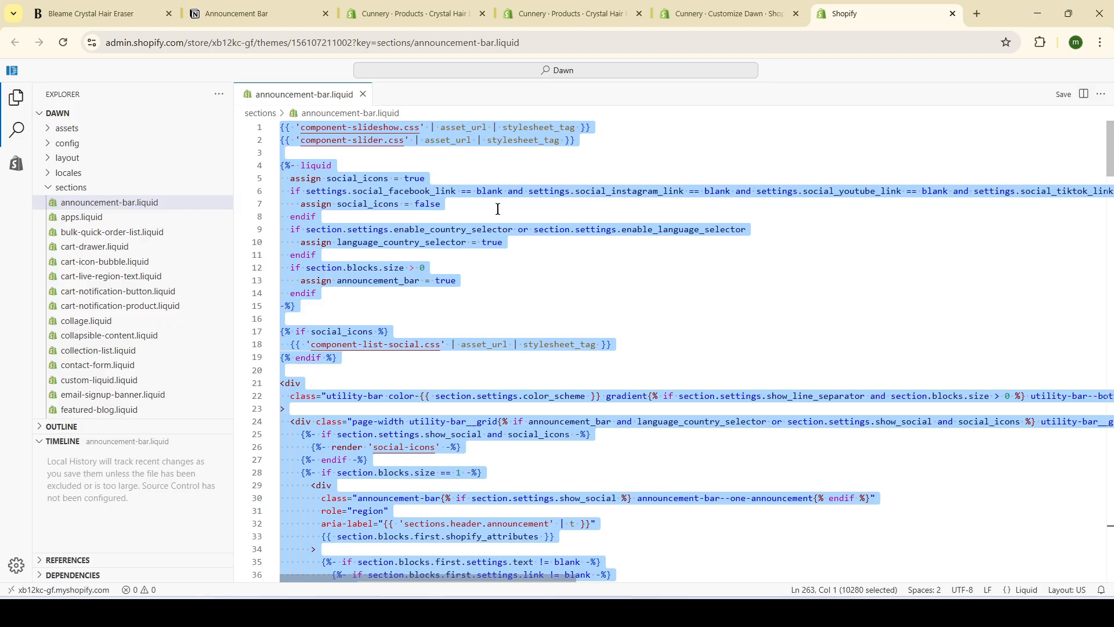
pyautogui.press('BackSpace')
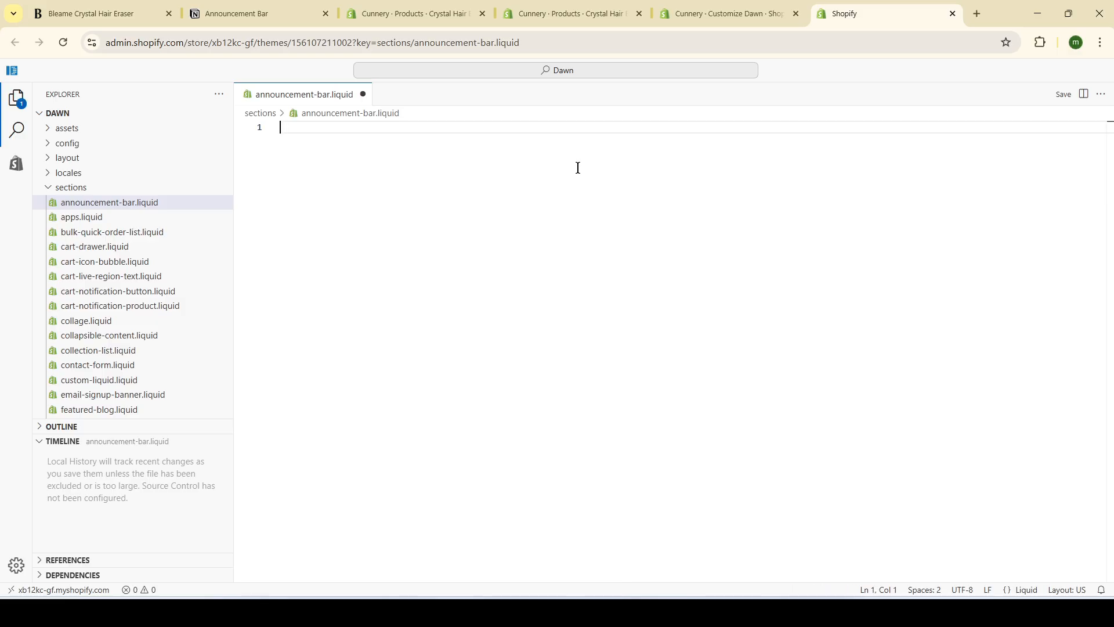
# Copy the Announcement Bar code from the Notion page into announcement-bar.liquid, save the file, and return to the theme editor
pyautogui.click(225, 12)
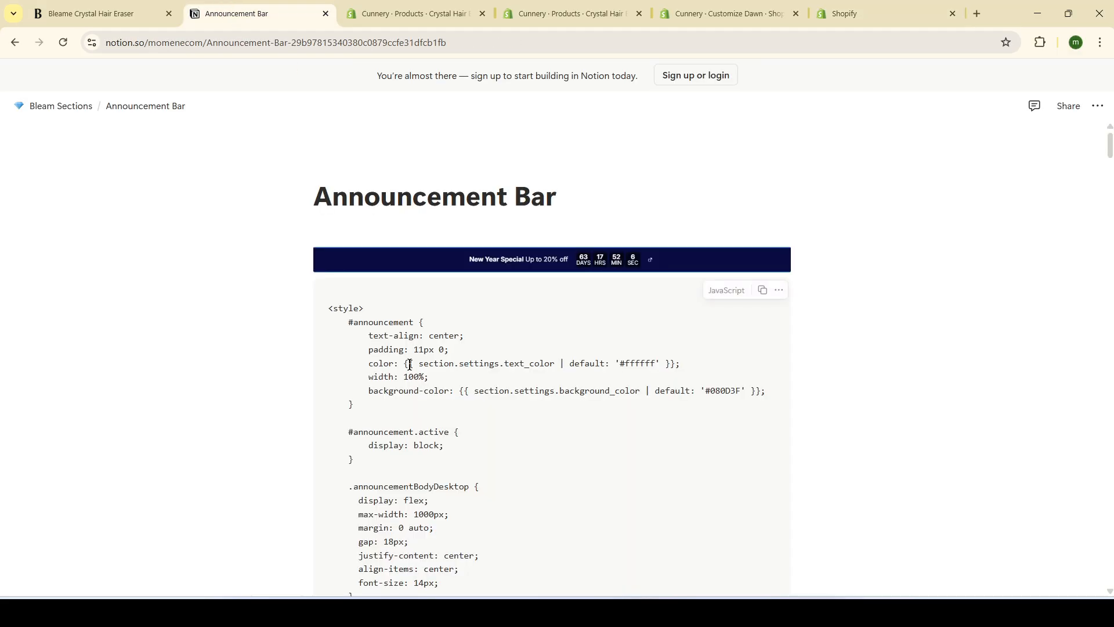
pyautogui.click(762, 290)
pyautogui.click(940, 13)
pyautogui.hotkey('ctrl', 'v')
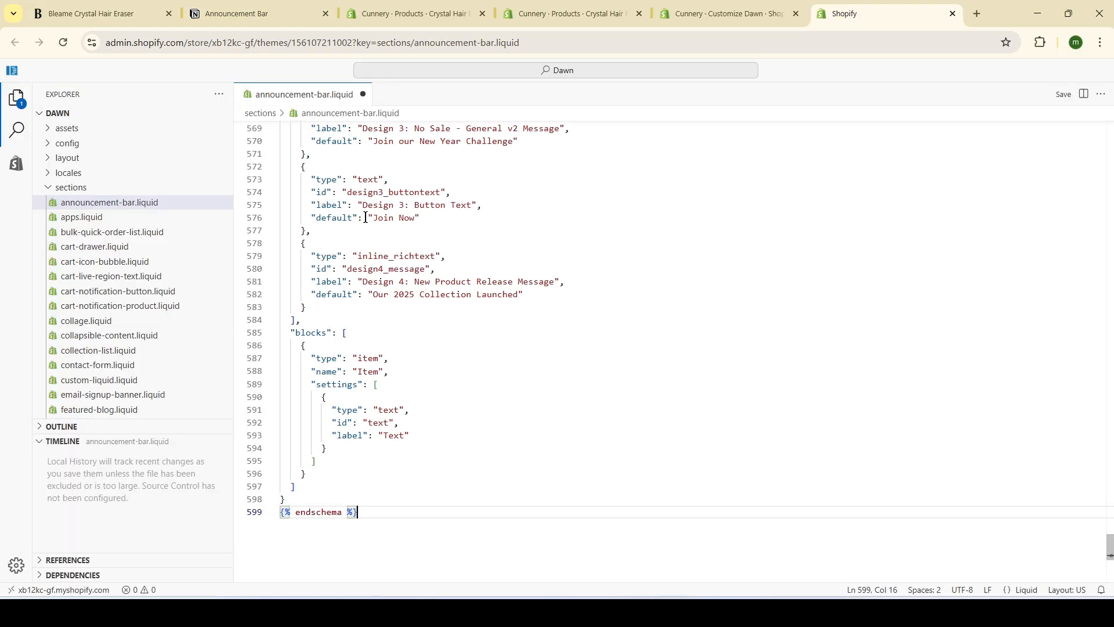
pyautogui.click(1063, 94)
pyautogui.click(725, 13)
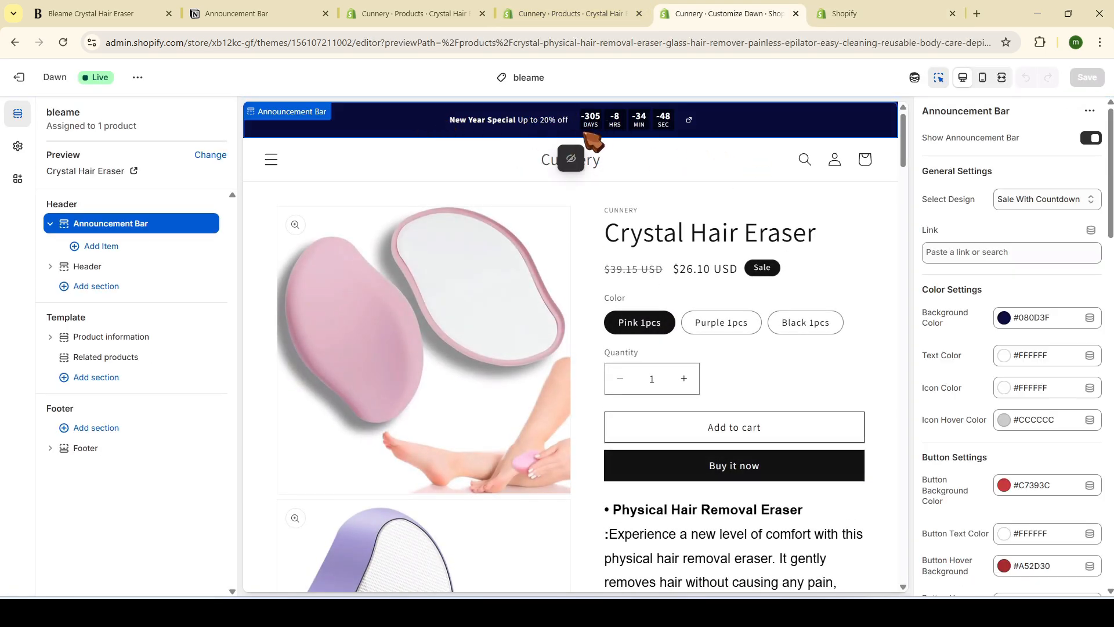
# Try the No Sale - General v1 and No Sale - General v2 designs on the announcement bar
pyautogui.click(1015, 200)
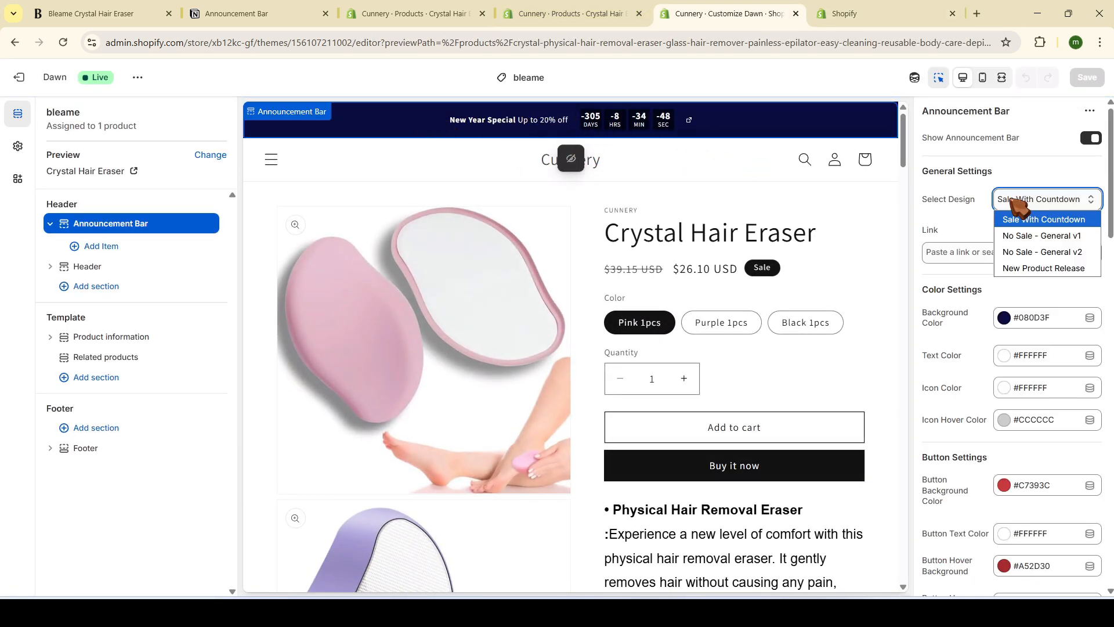
pyautogui.click(1045, 236)
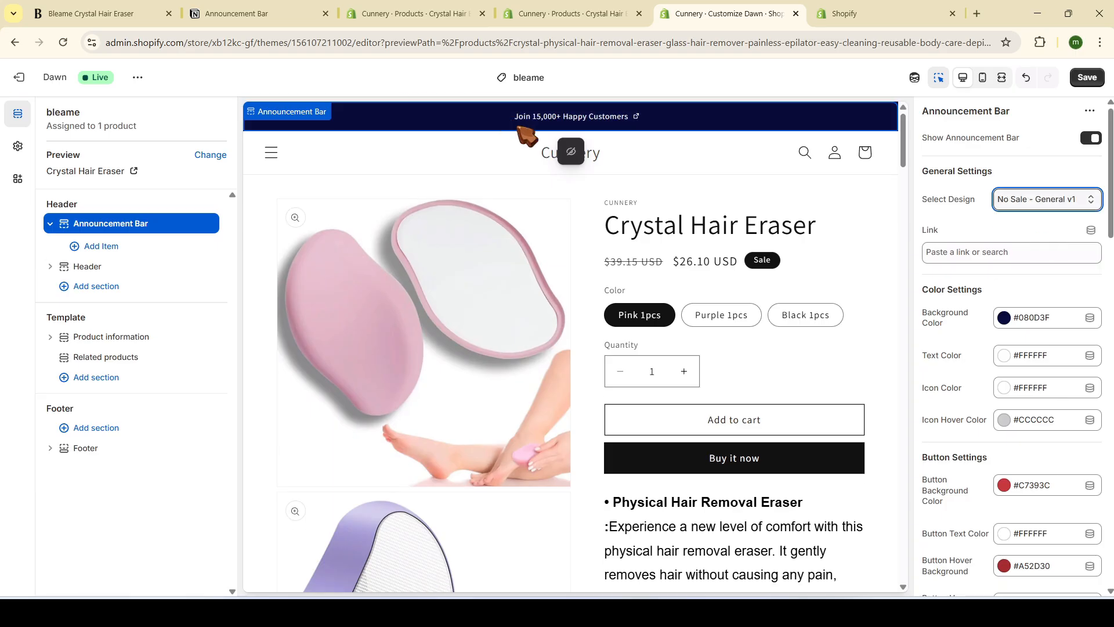
pyautogui.click(1052, 200)
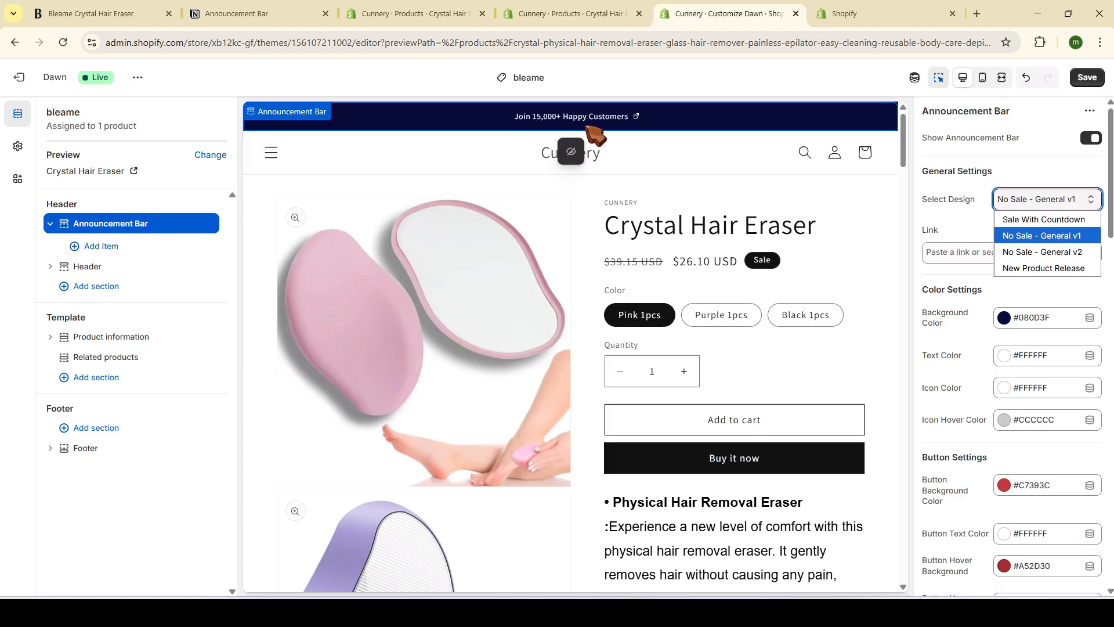
pyautogui.click(1021, 252)
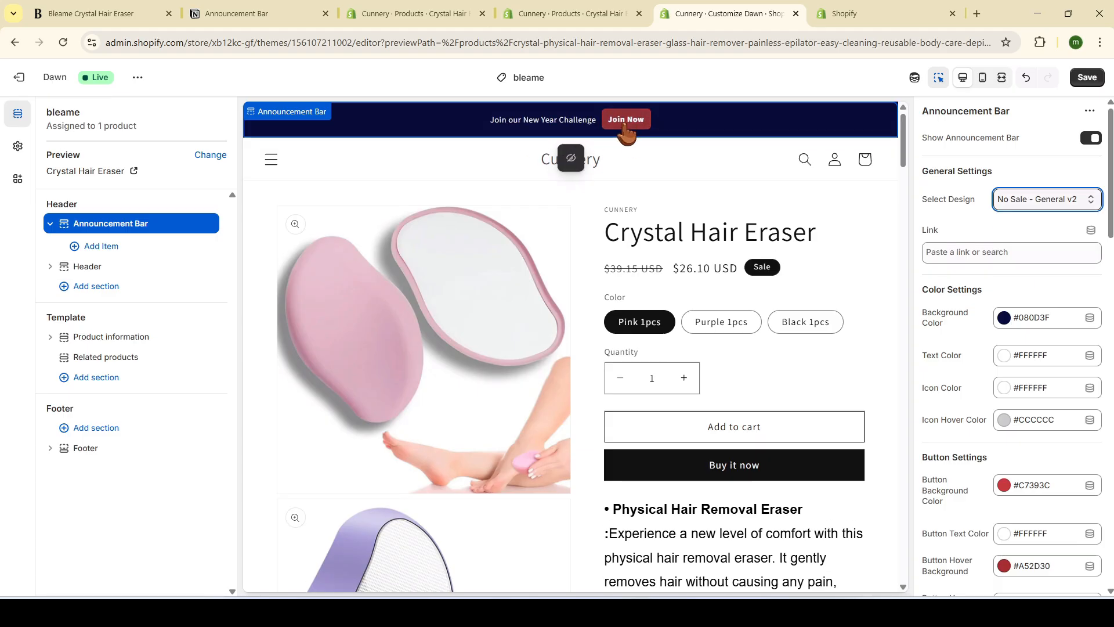
# Set the announcement bar's Design 3 button text to "Buy Now"
pyautogui.scroll(-1, 950, 252)
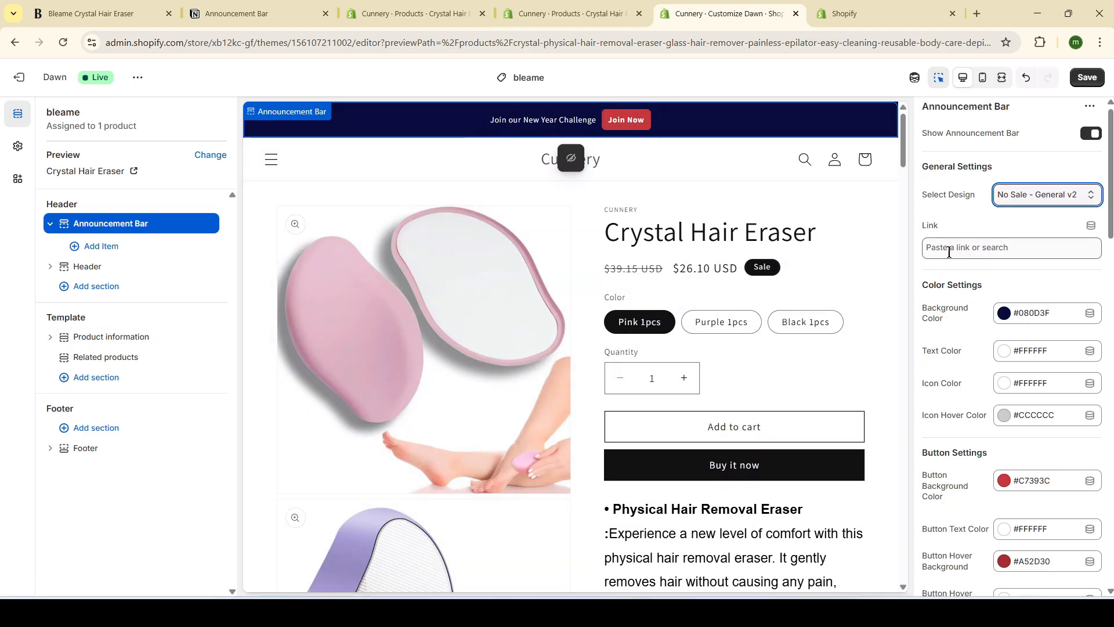
pyautogui.scroll(-15, 955, 232)
pyautogui.moveTo(948, 164); pyautogui.dragTo(1041, 174)
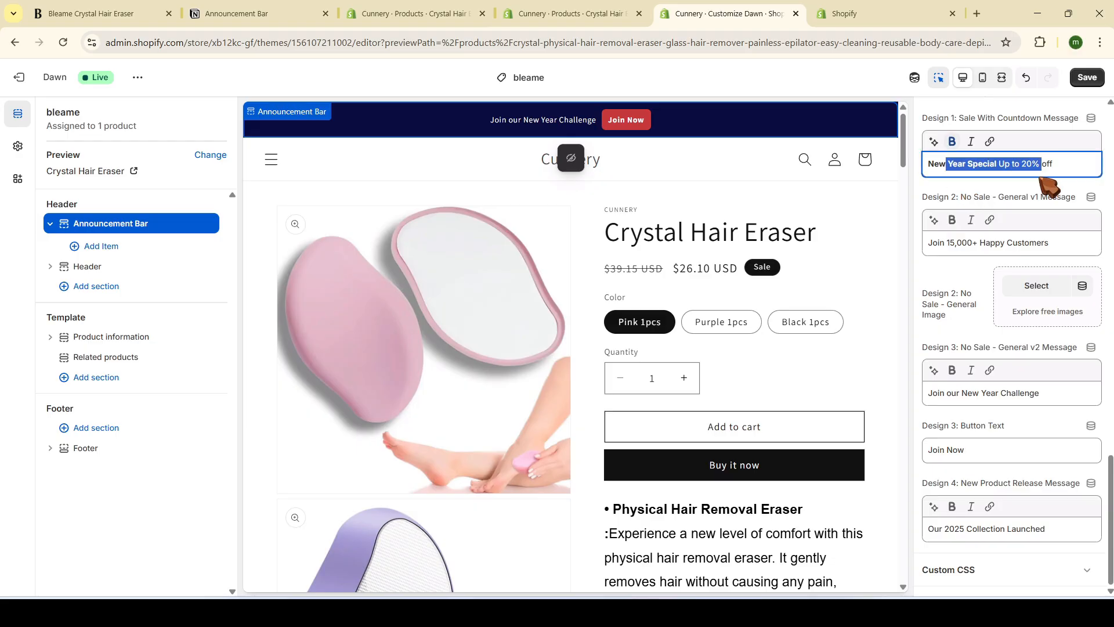
pyautogui.moveTo(946, 243); pyautogui.dragTo(1028, 244)
pyautogui.moveTo(937, 392); pyautogui.dragTo(991, 395)
pyautogui.doubleClick(931, 453)
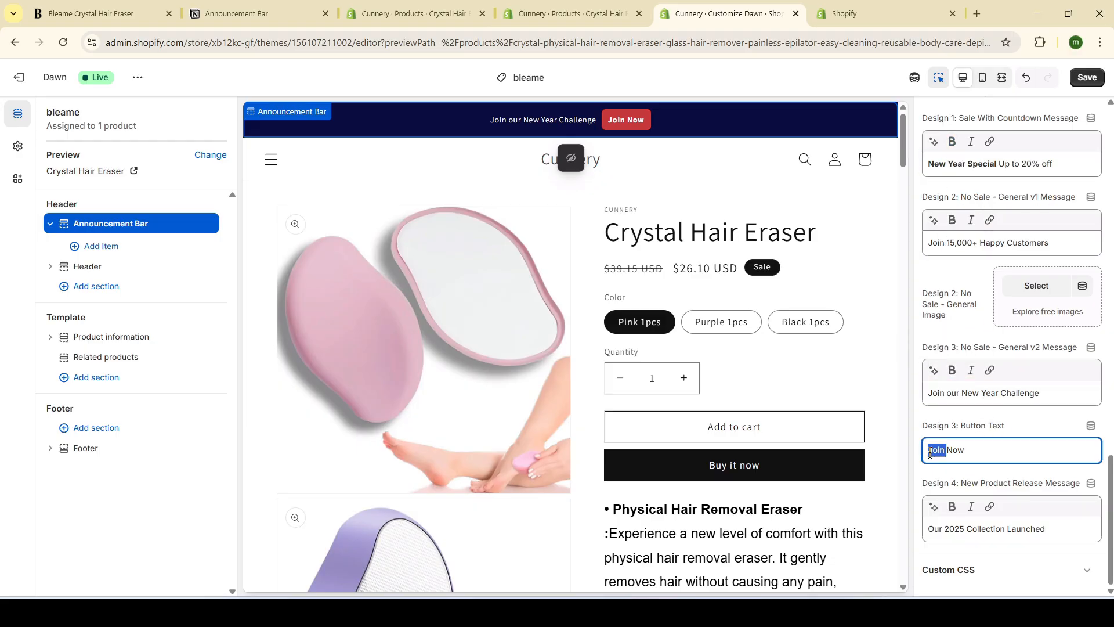
pyautogui.write('Buy Now')
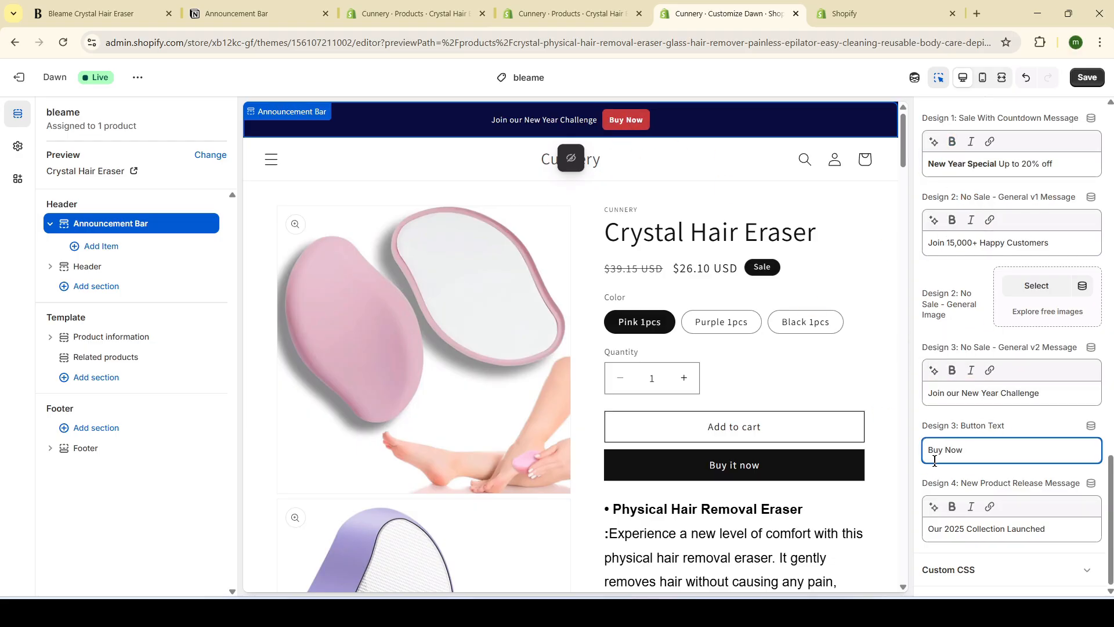
# Preview the New Product Release design and set the announcement bar's design to Sale With Countdown
pyautogui.scroll(15, 1007, 406)
pyautogui.click(1038, 204)
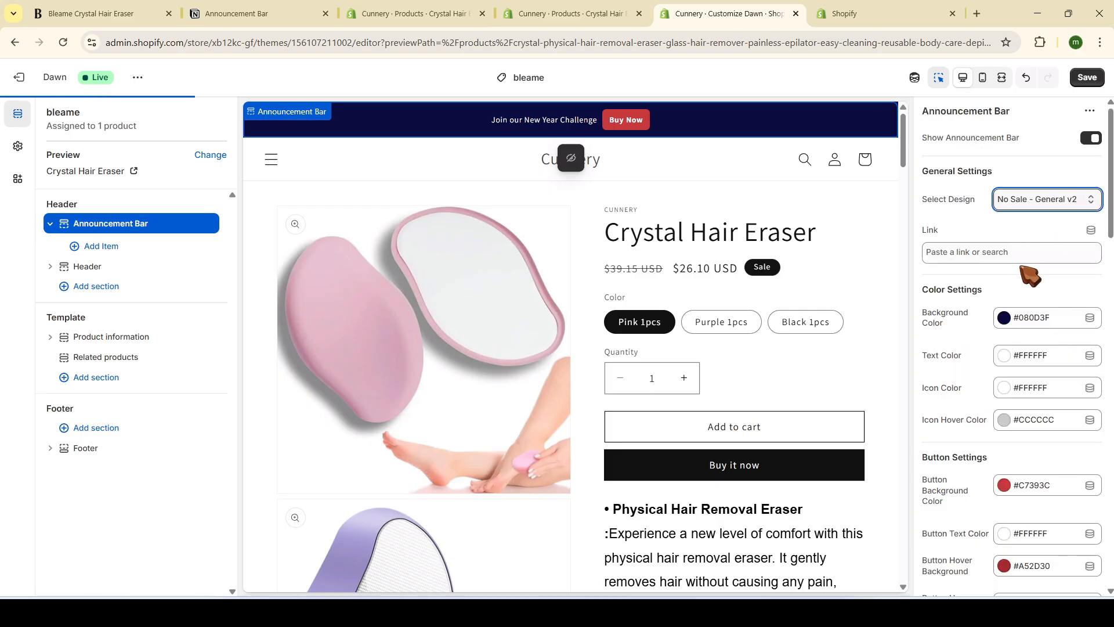
pyautogui.click(1020, 272)
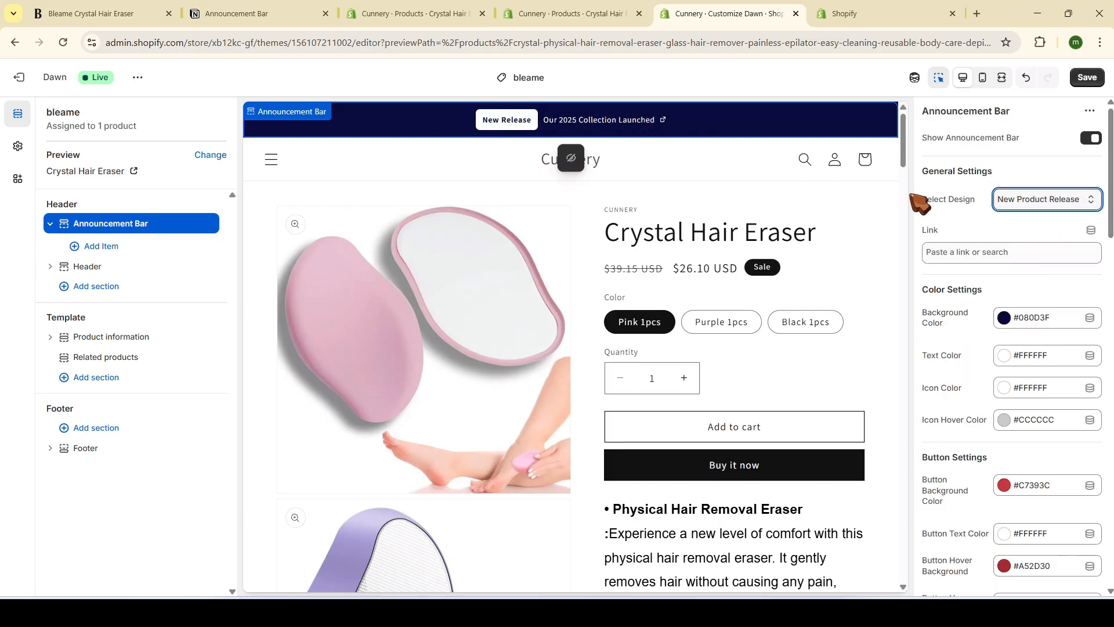
pyautogui.click(1045, 199)
pyautogui.click(1034, 219)
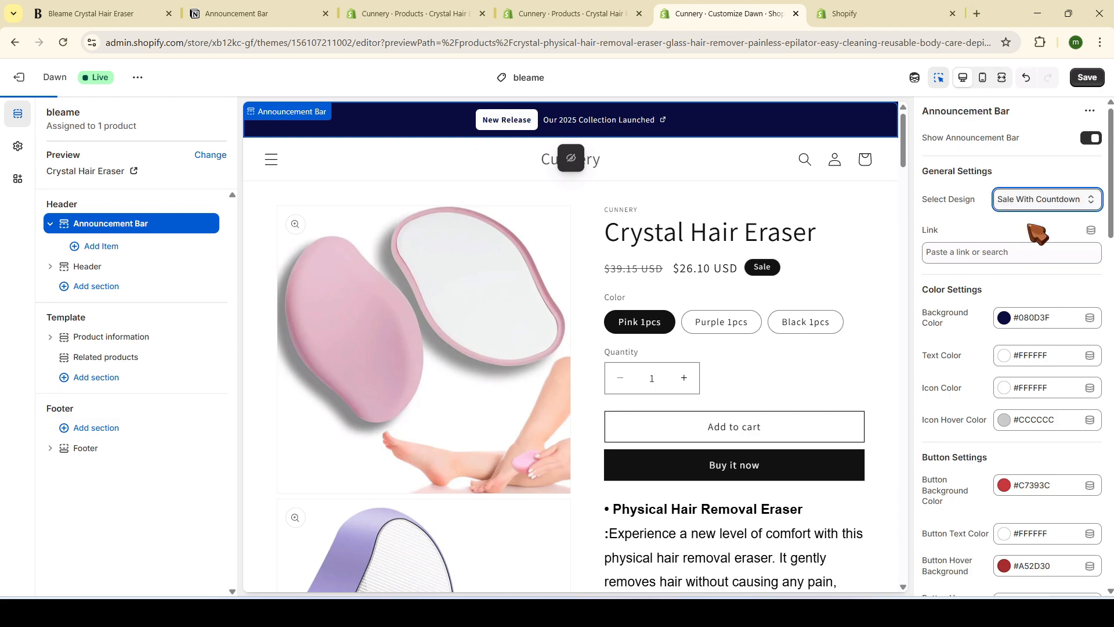
# Set the announcement bar's background color to purple #B029DC
pyautogui.scroll(-2, 1030, 195)
pyautogui.click(1029, 188)
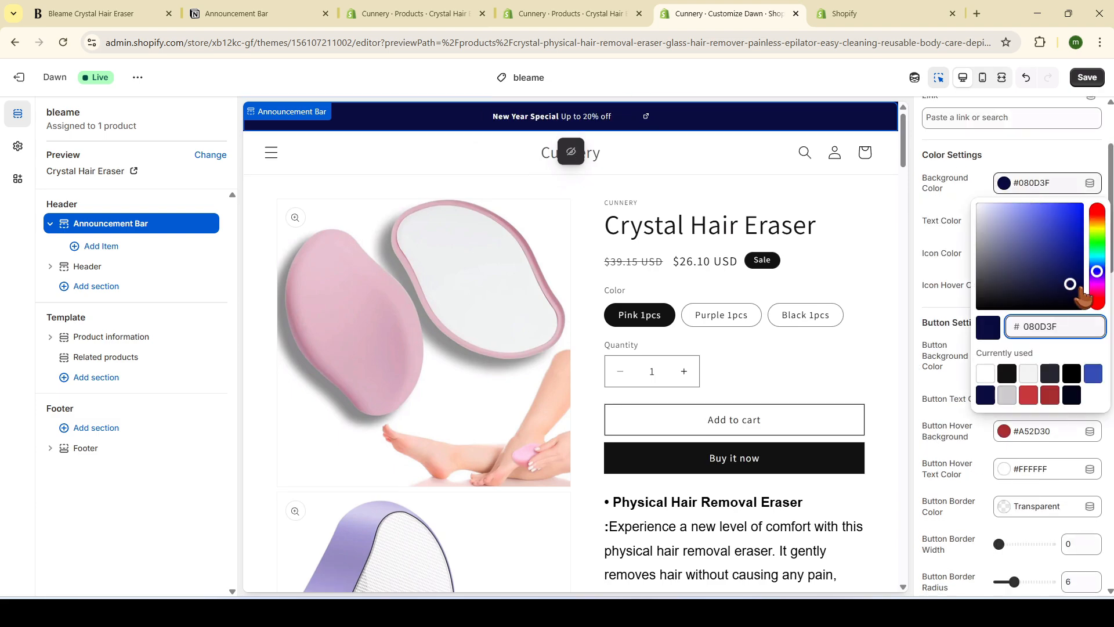
pyautogui.click(1096, 284)
pyautogui.click(1064, 219)
pyautogui.click(932, 214)
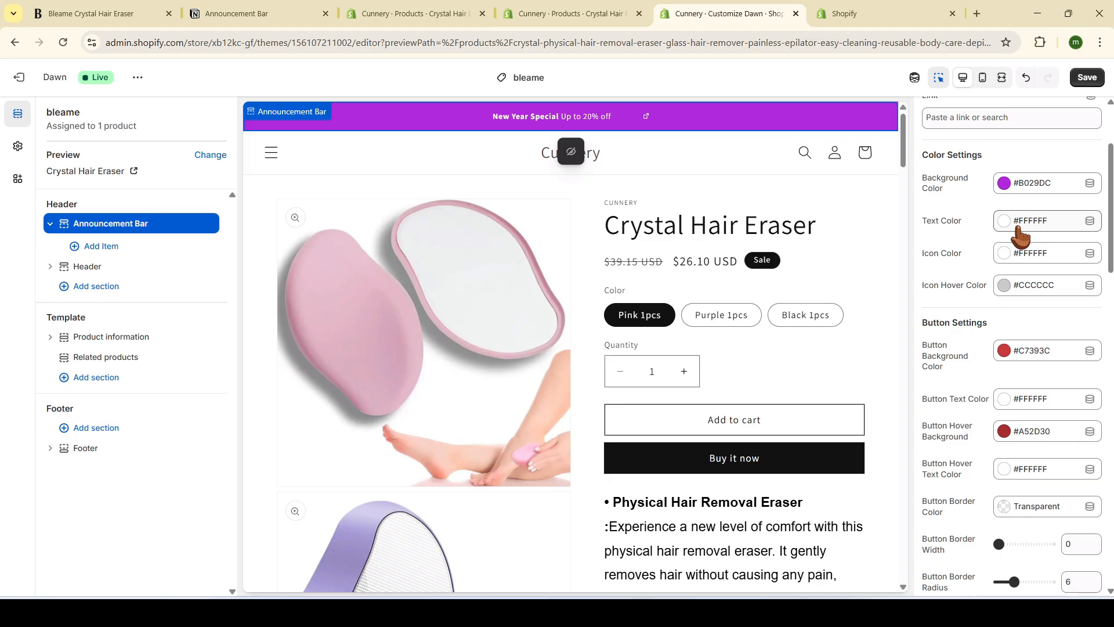
# Look over the announcement bar's settings and bring up the available destinations for its link
pyautogui.scroll(-5, 1021, 267)
pyautogui.scroll(7, 1008, 315)
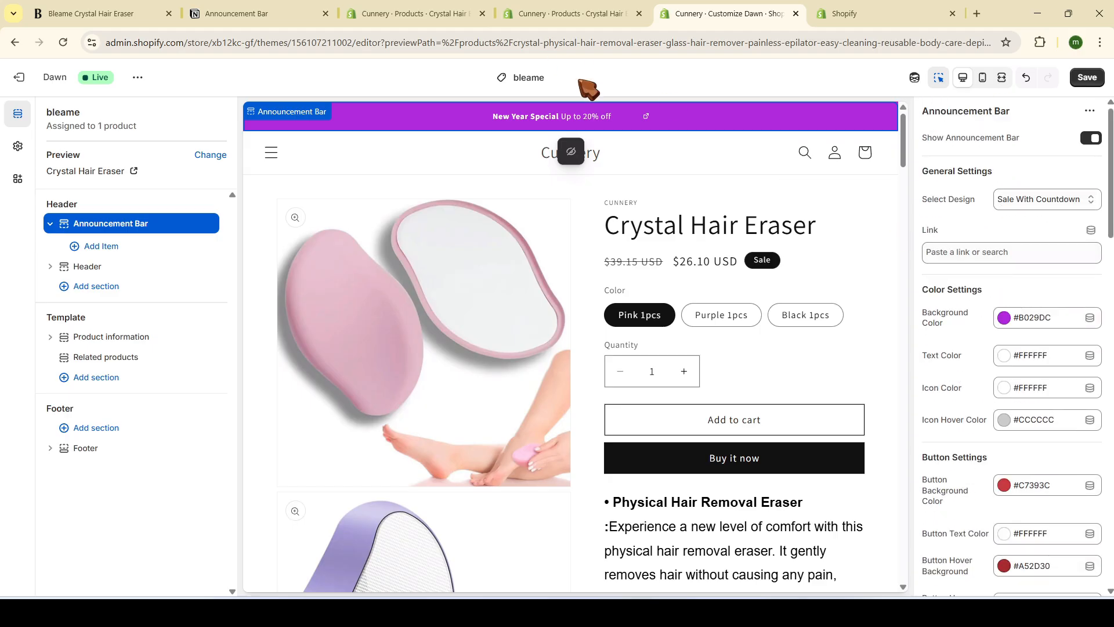
pyautogui.click(1010, 252)
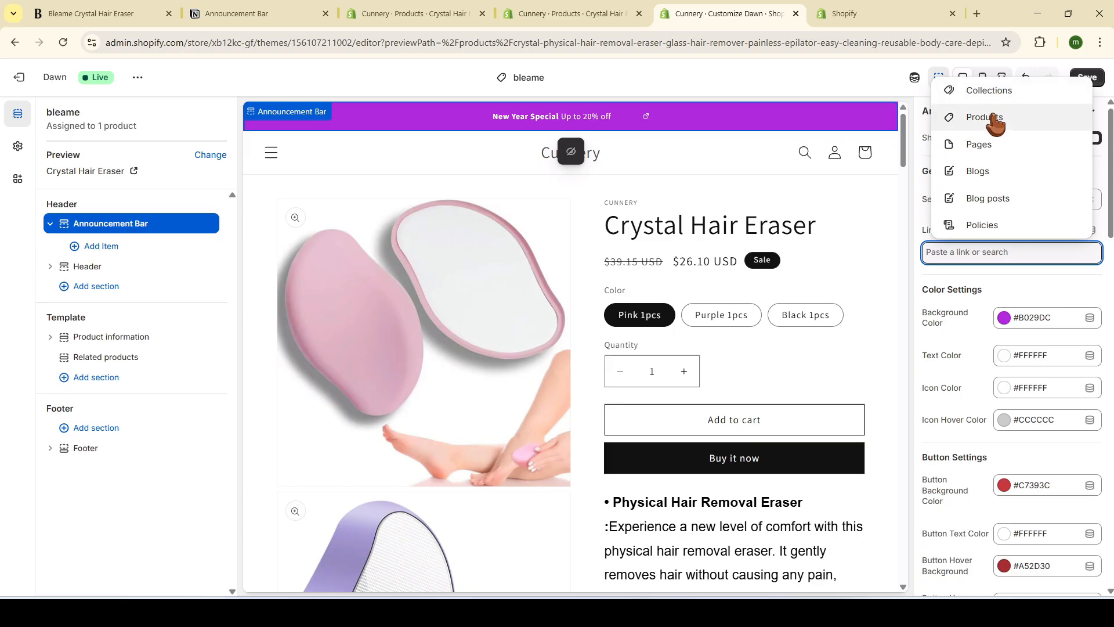
# Set the announcement bar's countdown year to 2025 and save the template
pyautogui.scroll(-15, 940, 279)
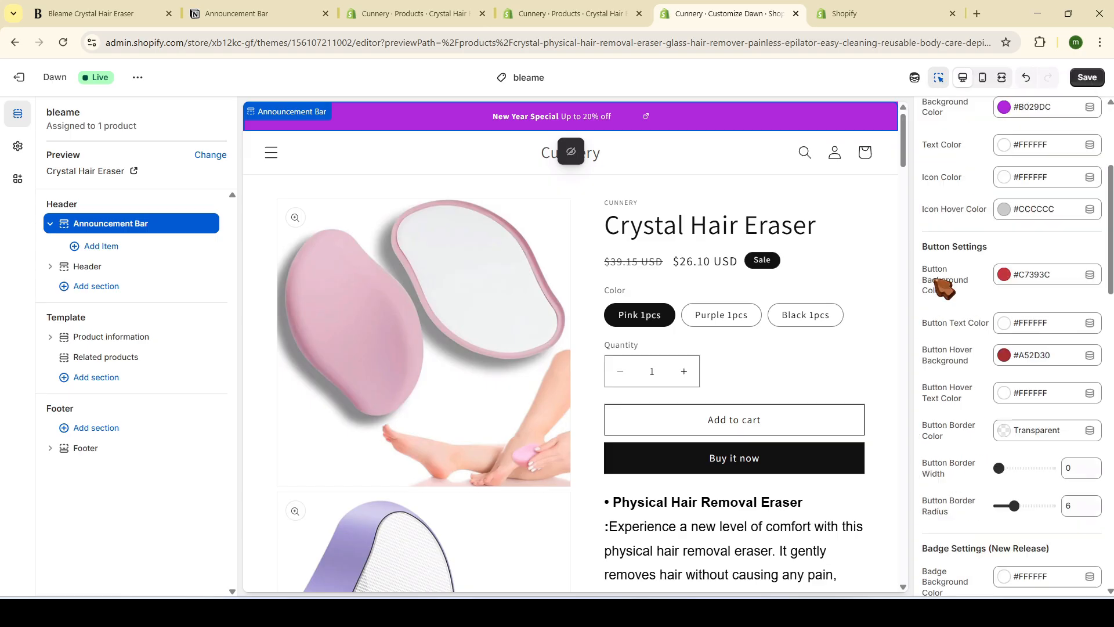
pyautogui.scroll(-3, 943, 287)
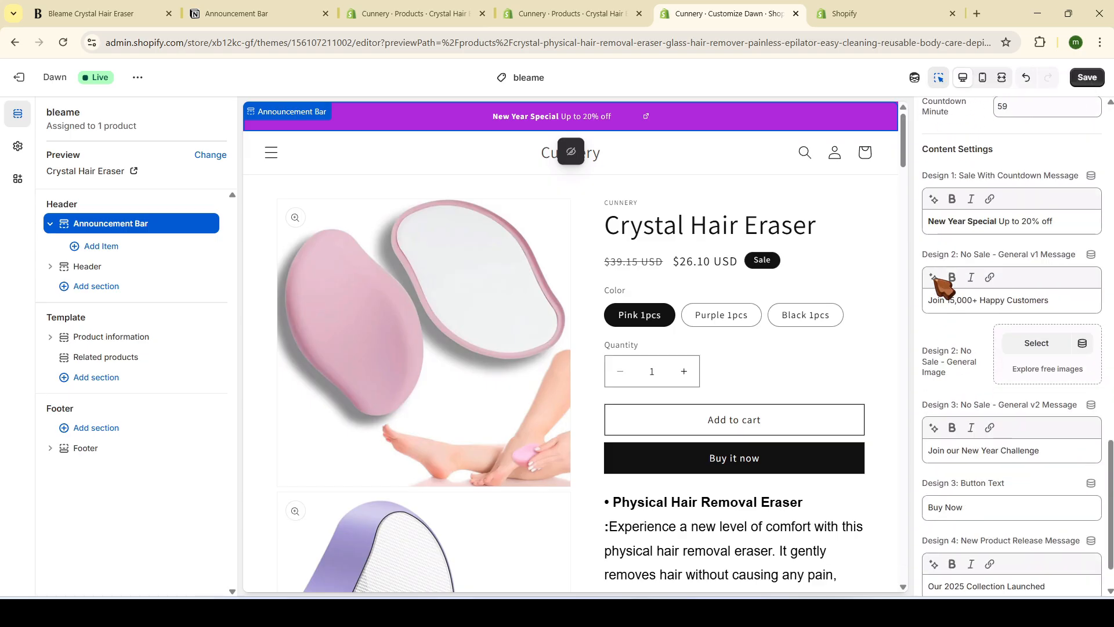
pyautogui.scroll(6, 946, 284)
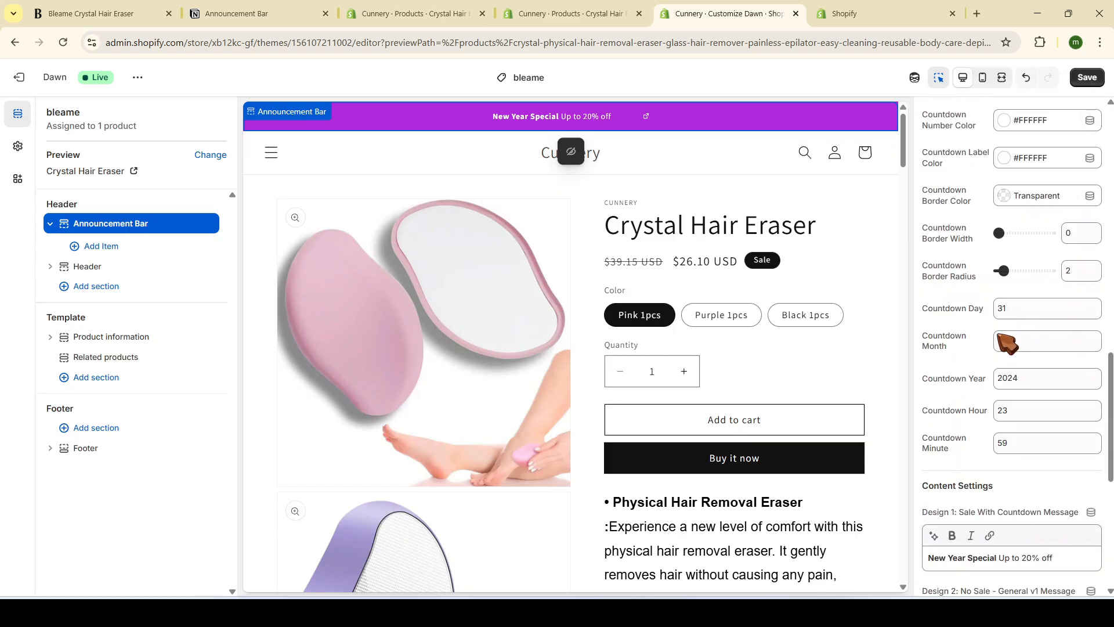
pyautogui.click(1092, 381)
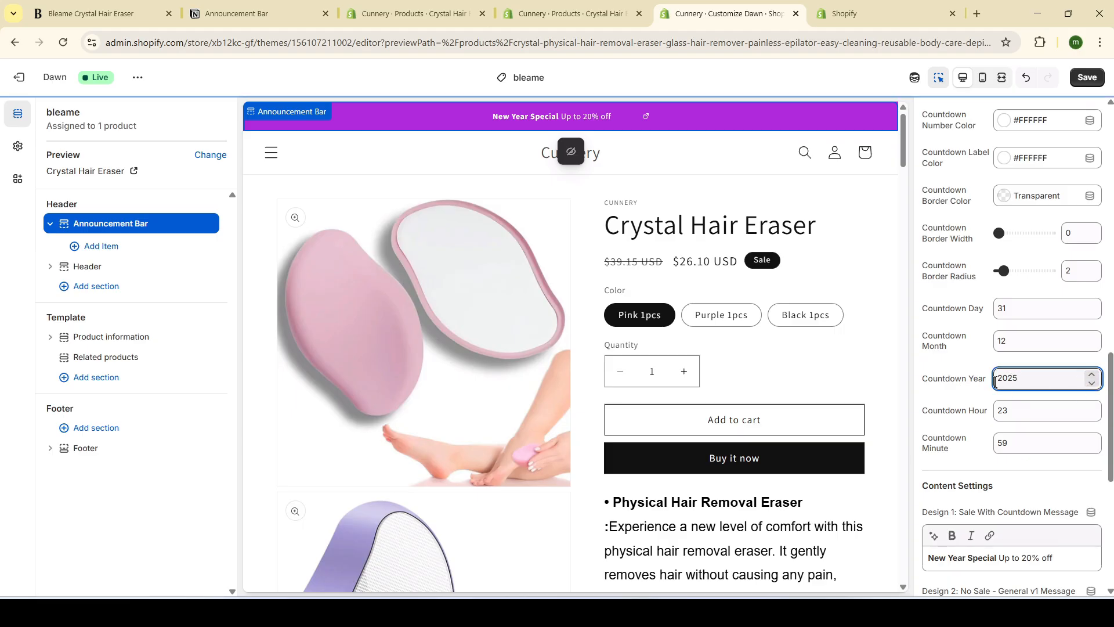
pyautogui.click(1088, 77)
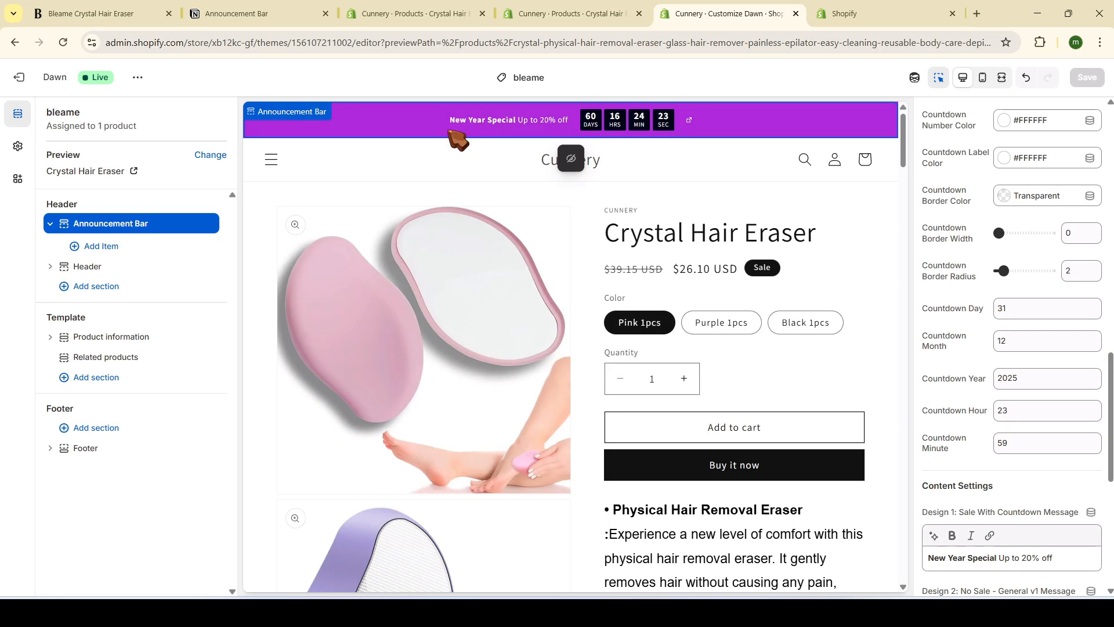
# Replace the Sale With Countdown message with the copied text "🎃 Halloween Sale ends in 🎃"
pyautogui.scroll(-3, 963, 290)
pyautogui.tripleClick(989, 354)
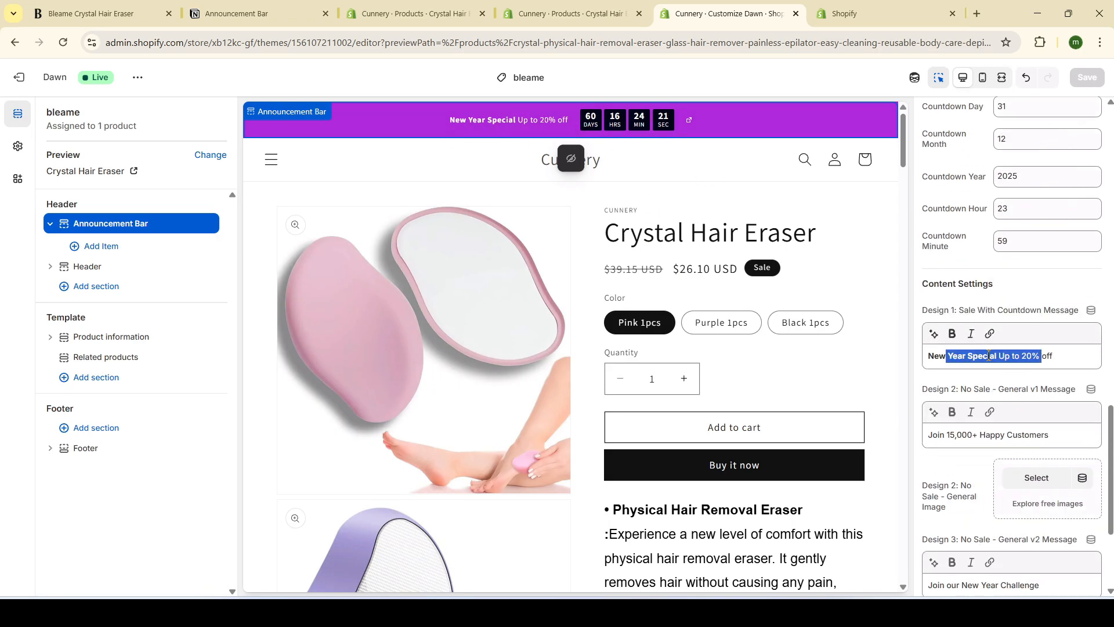
pyautogui.hotkey('ctrl', 'v')
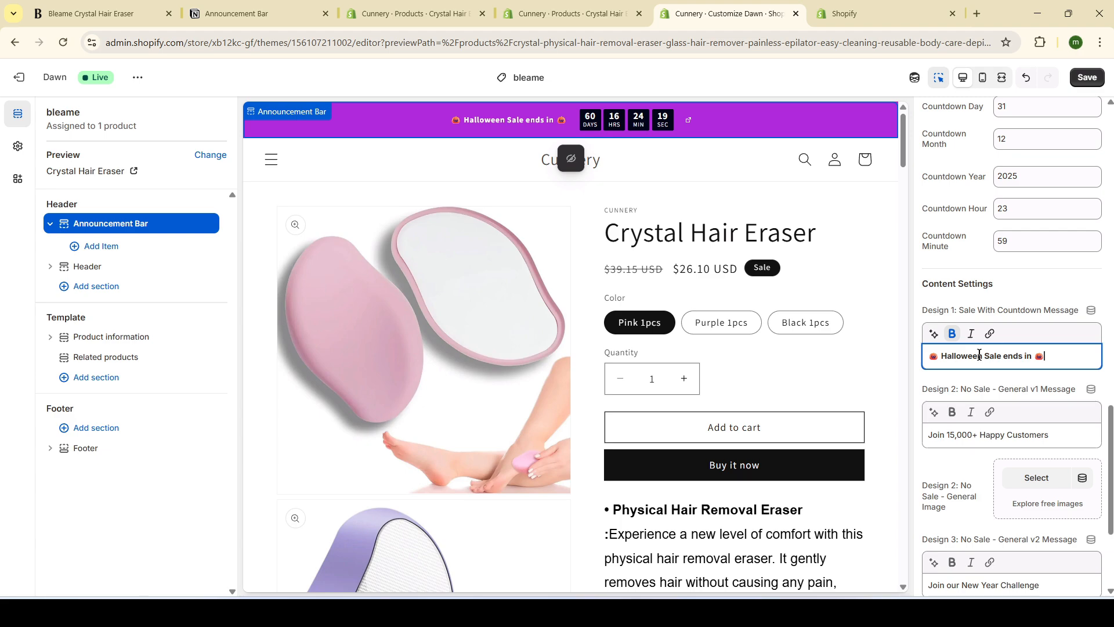
# Look over the remaining announcement bar settings and the theme-wide logo, color and typography settings
pyautogui.scroll(-10, 1003, 313)
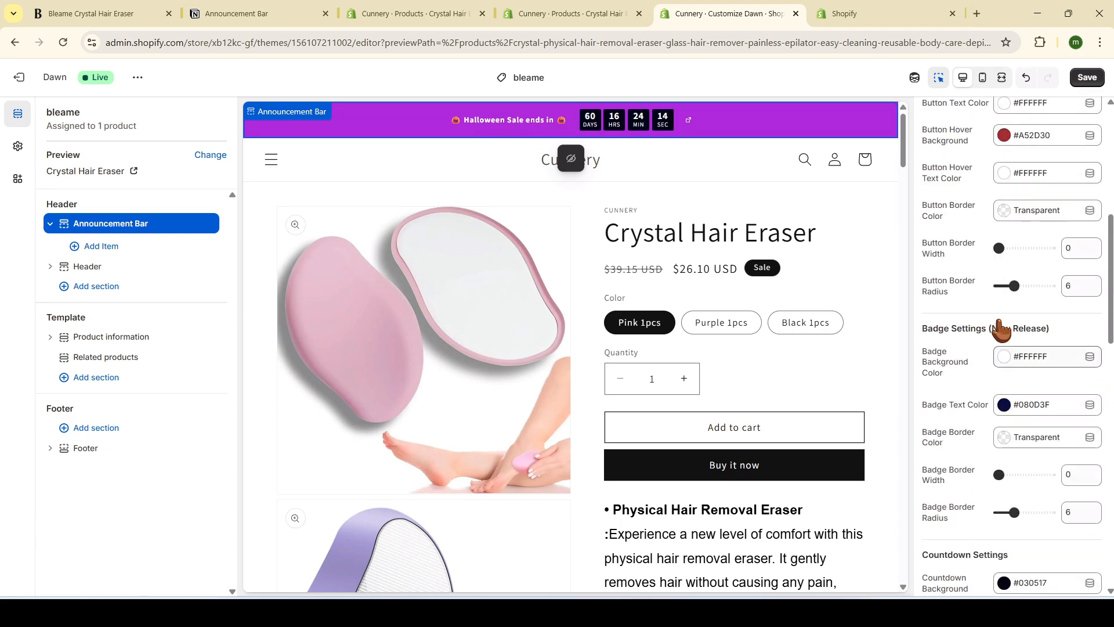
pyautogui.scroll(5, 1001, 291)
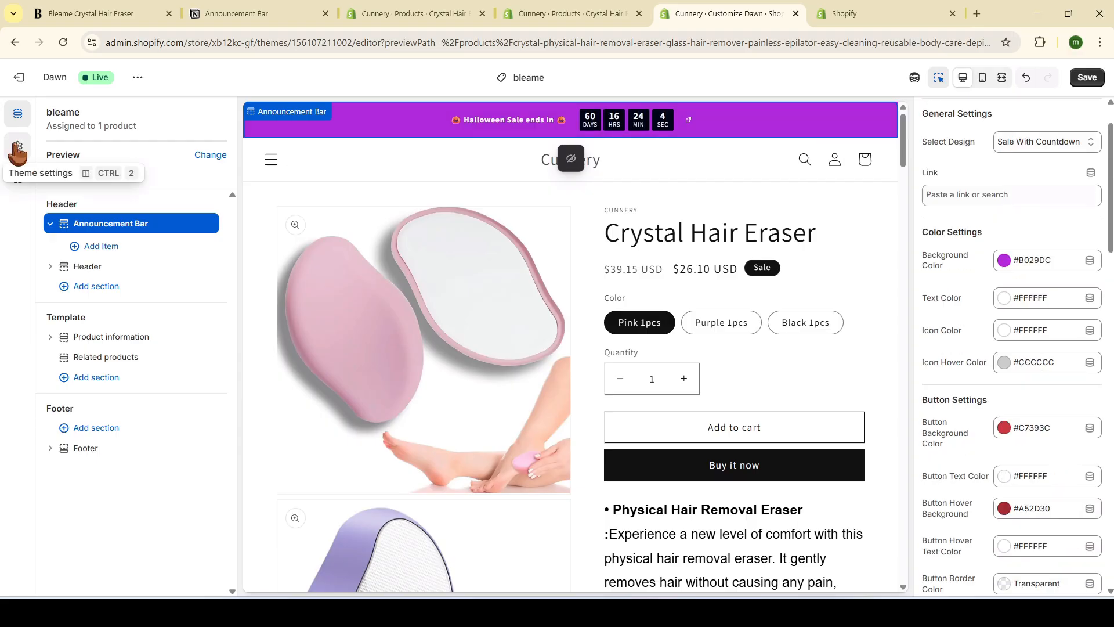
pyautogui.click(17, 152)
pyautogui.click(85, 148)
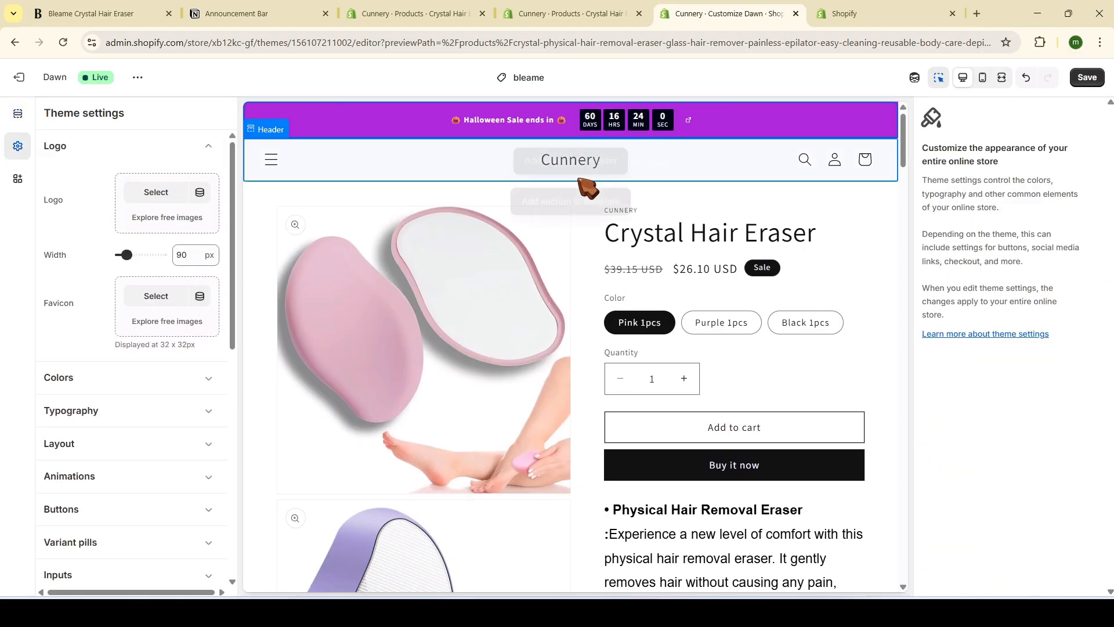
pyautogui.click(137, 163)
pyautogui.click(136, 178)
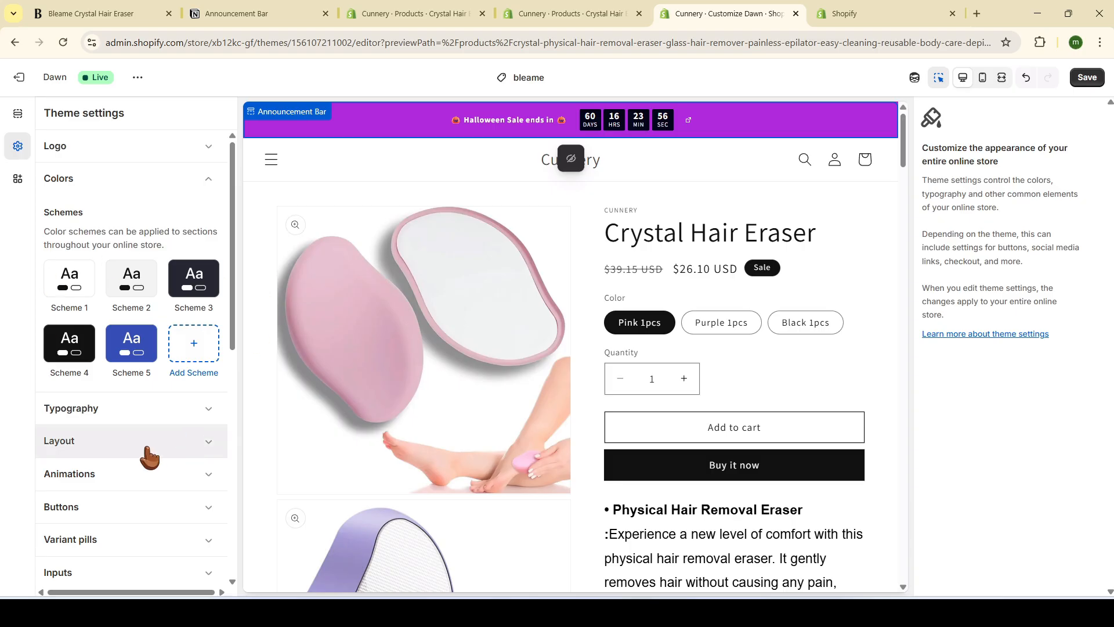
pyautogui.click(113, 413)
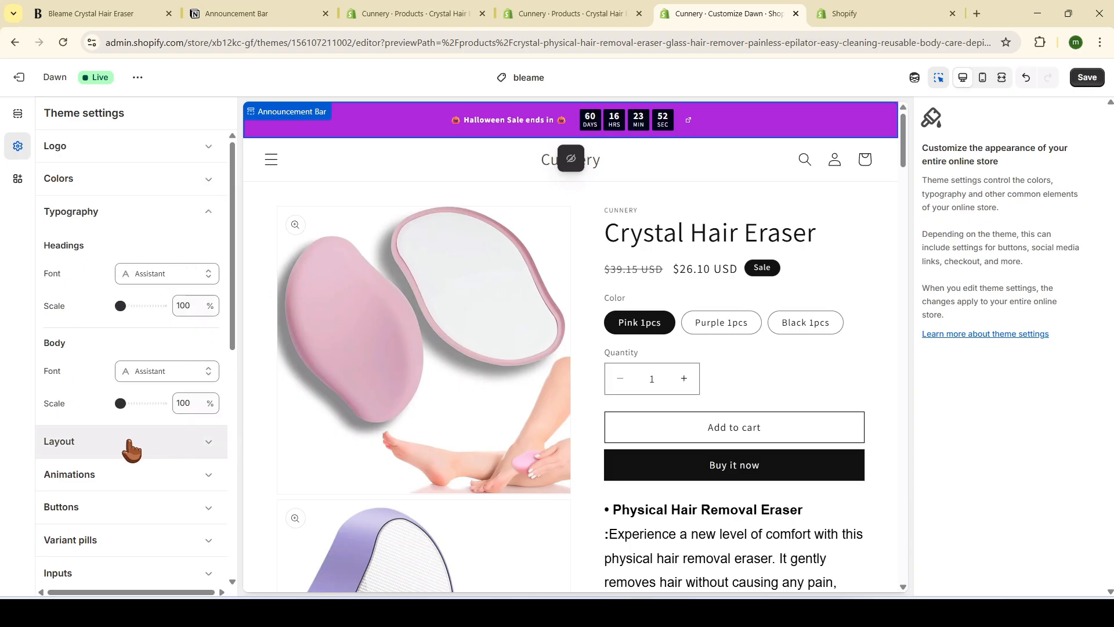
pyautogui.scroll(-5, 116, 406)
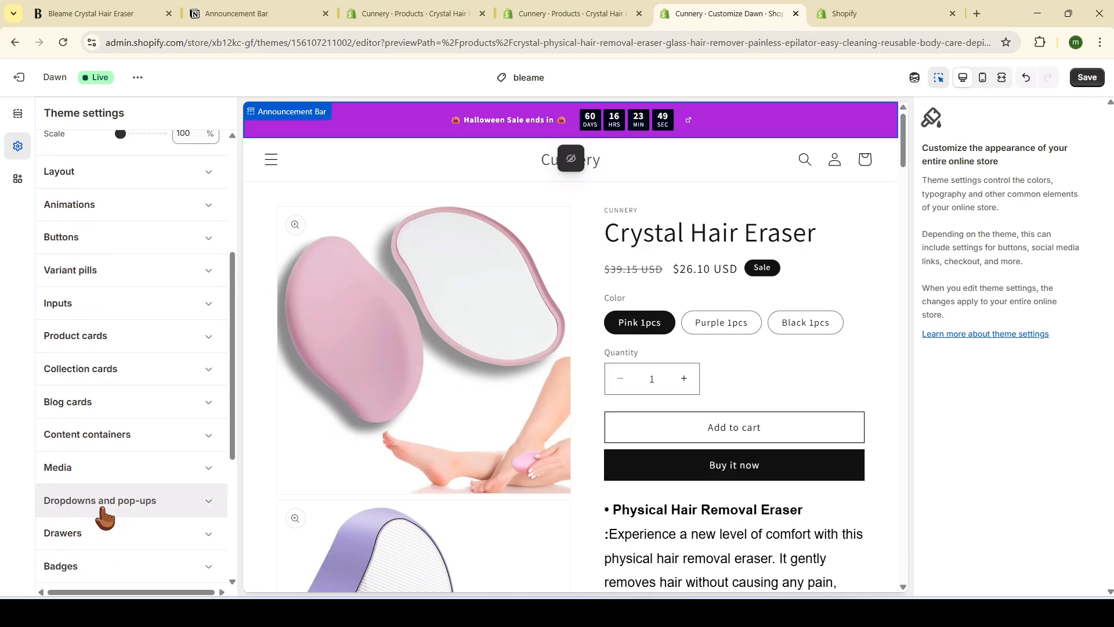
pyautogui.scroll(4, 101, 452)
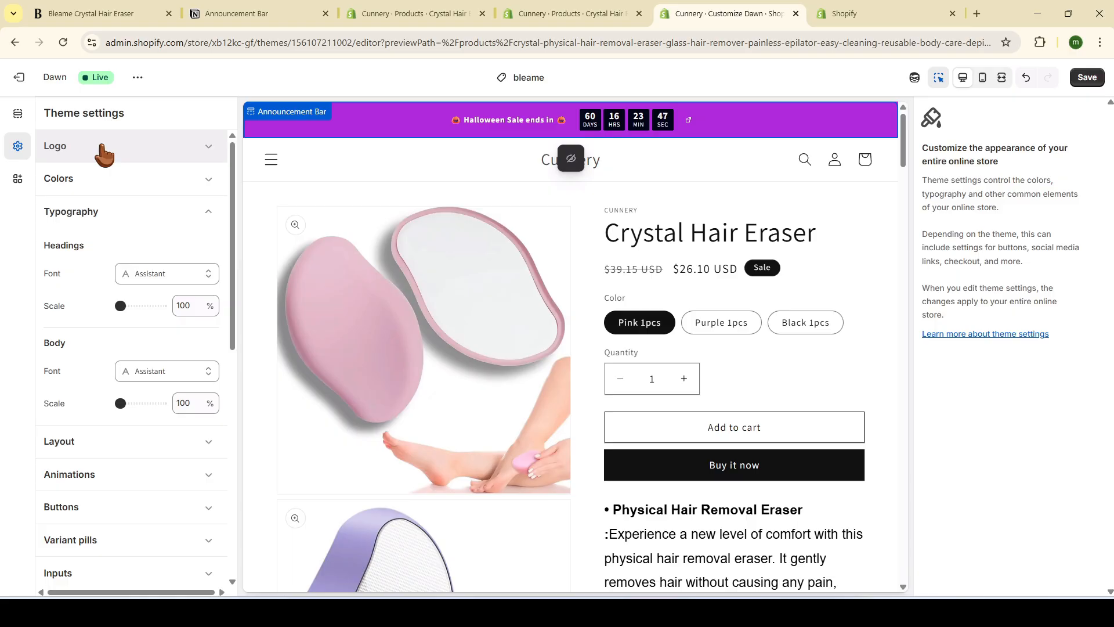
# Set the solid button background of theme color Scheme 1 to purple #B029DC
pyautogui.click(56, 184)
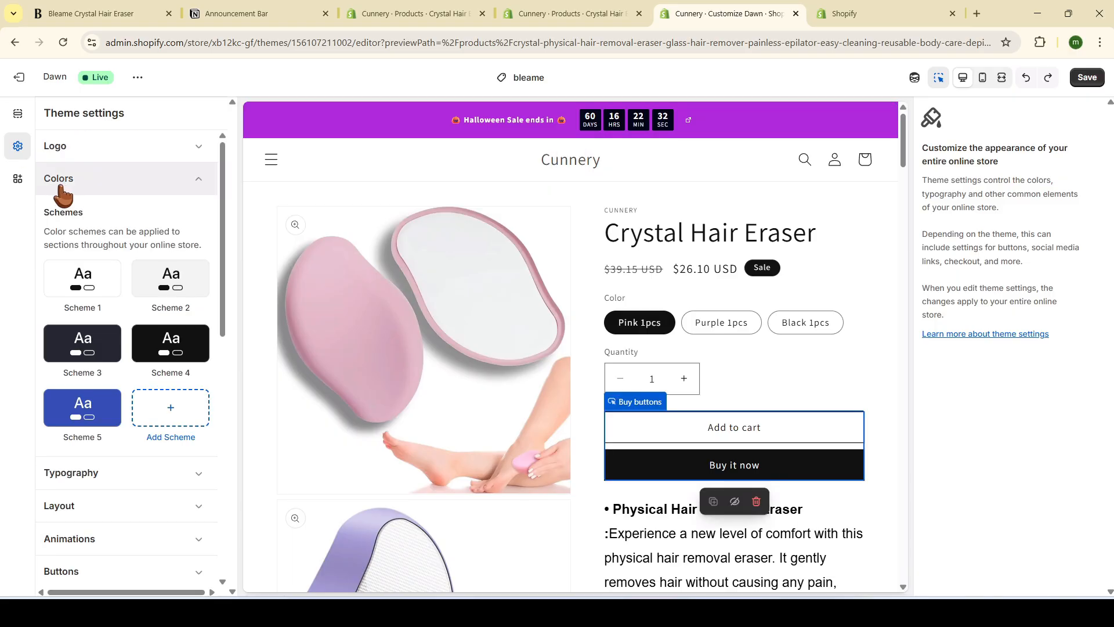
pyautogui.click(61, 293)
pyautogui.moveTo(48, 407); pyautogui.dragTo(92, 418)
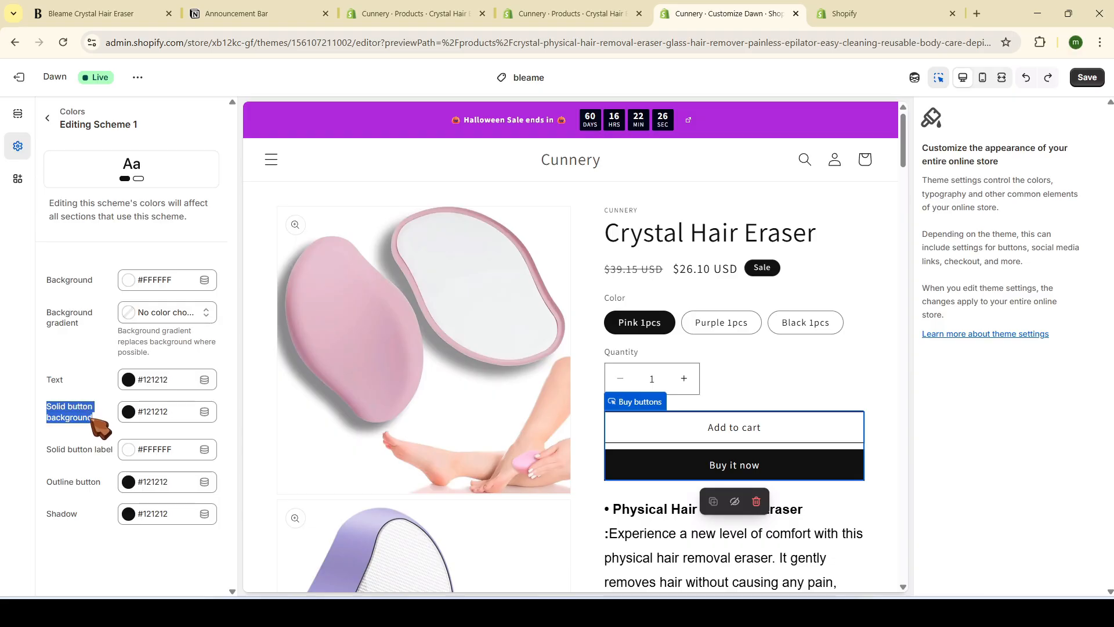
pyautogui.click(129, 412)
pyautogui.click(132, 380)
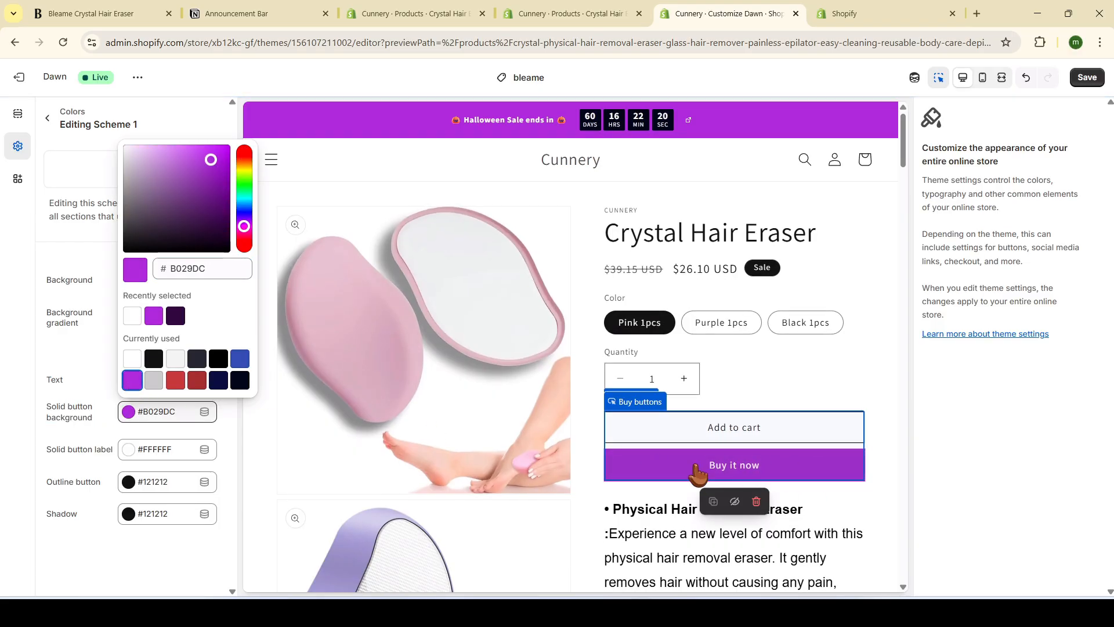
pyautogui.click(145, 514)
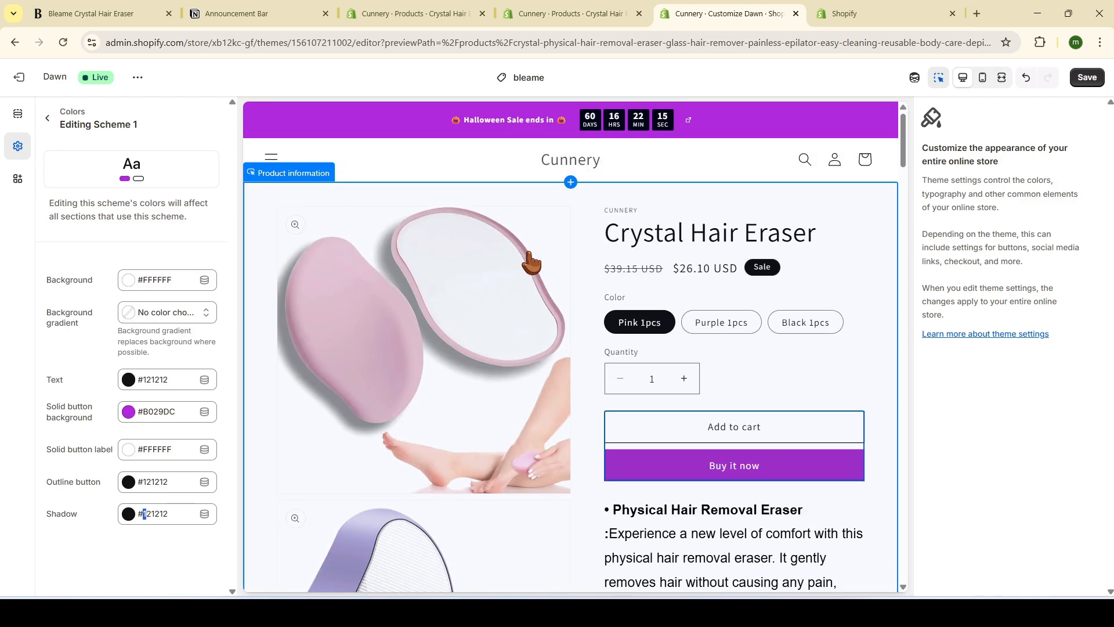
# Remove the vendor Text block above the title from the Product information section of the template
pyautogui.click(18, 114)
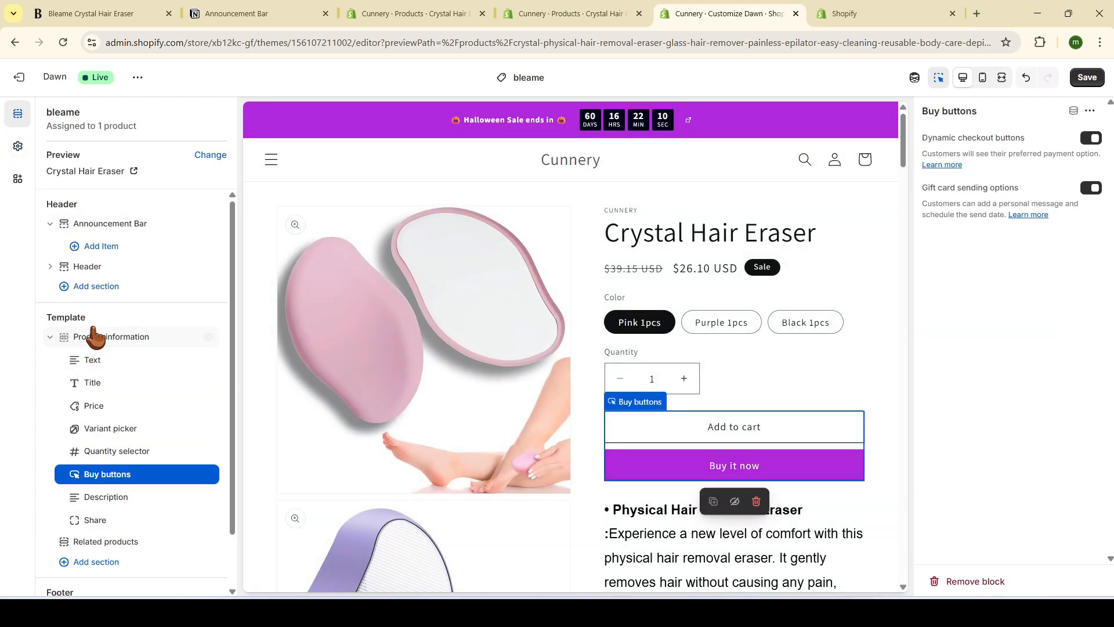
pyautogui.click(94, 362)
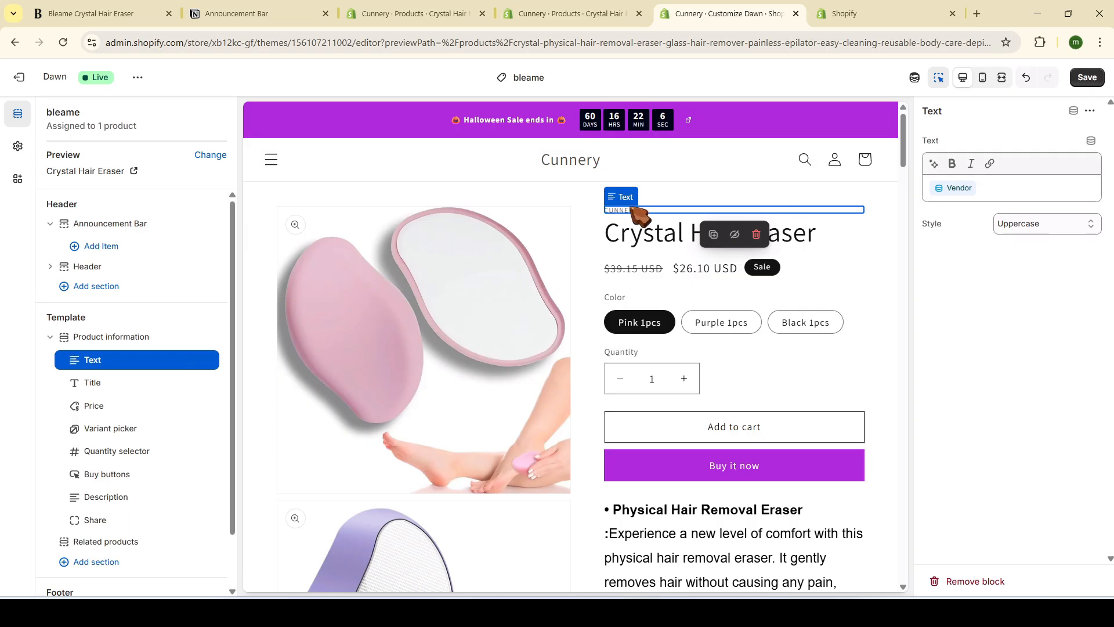
pyautogui.click(193, 361)
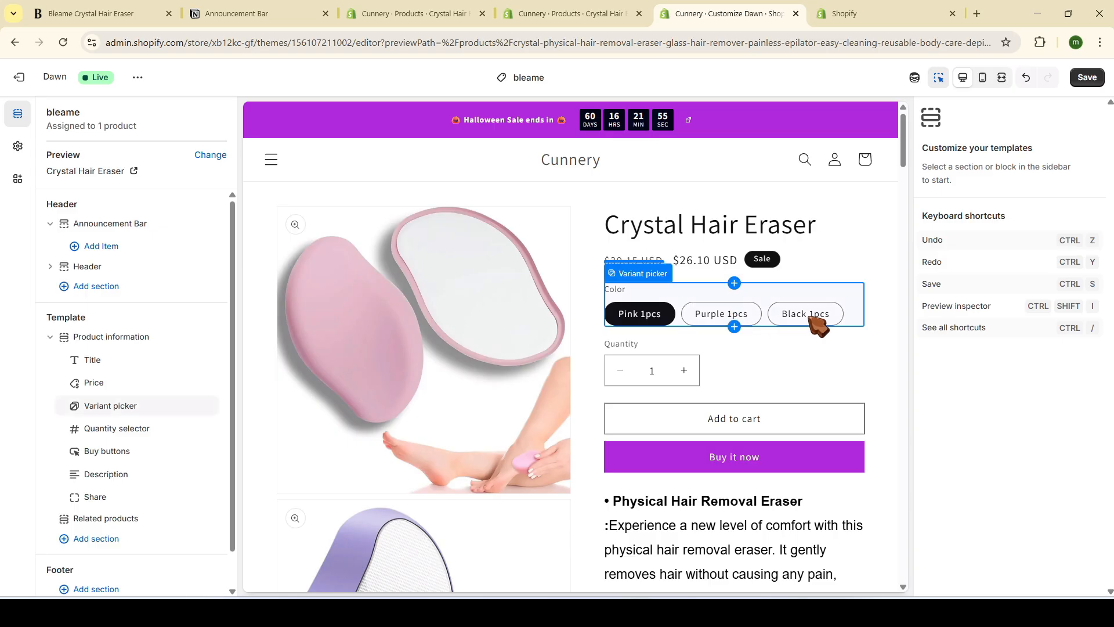
# Check the pack options on the Bleame reference page and hide the Variant picker block in the theme editor
pyautogui.hotkey('ctrl', '1')
pyautogui.scroll(-3, 679, 388)
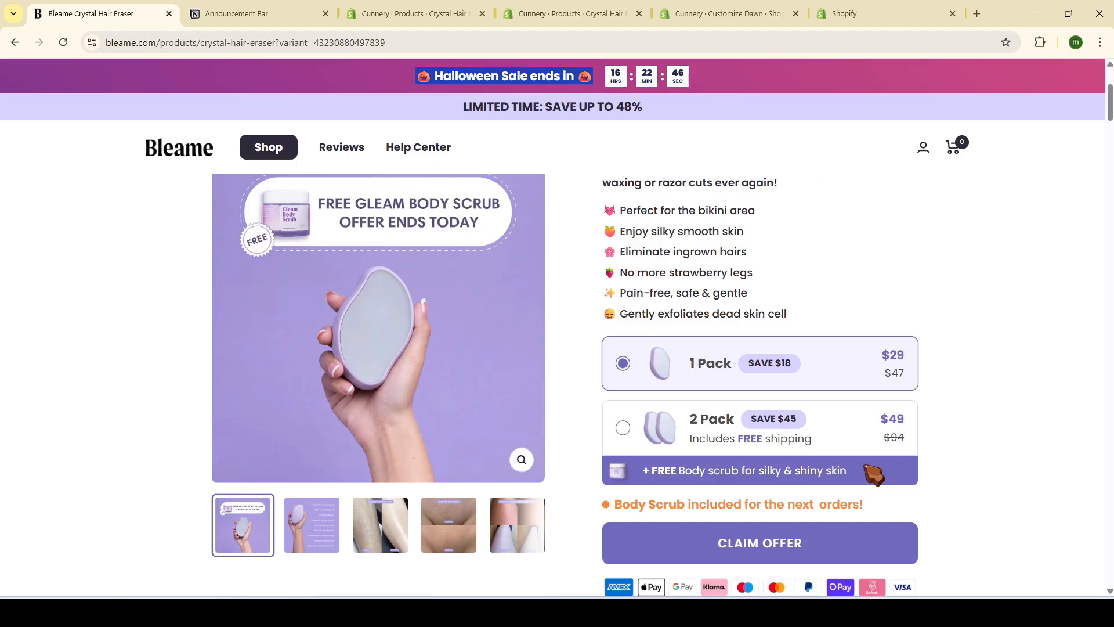
pyautogui.click(778, 11)
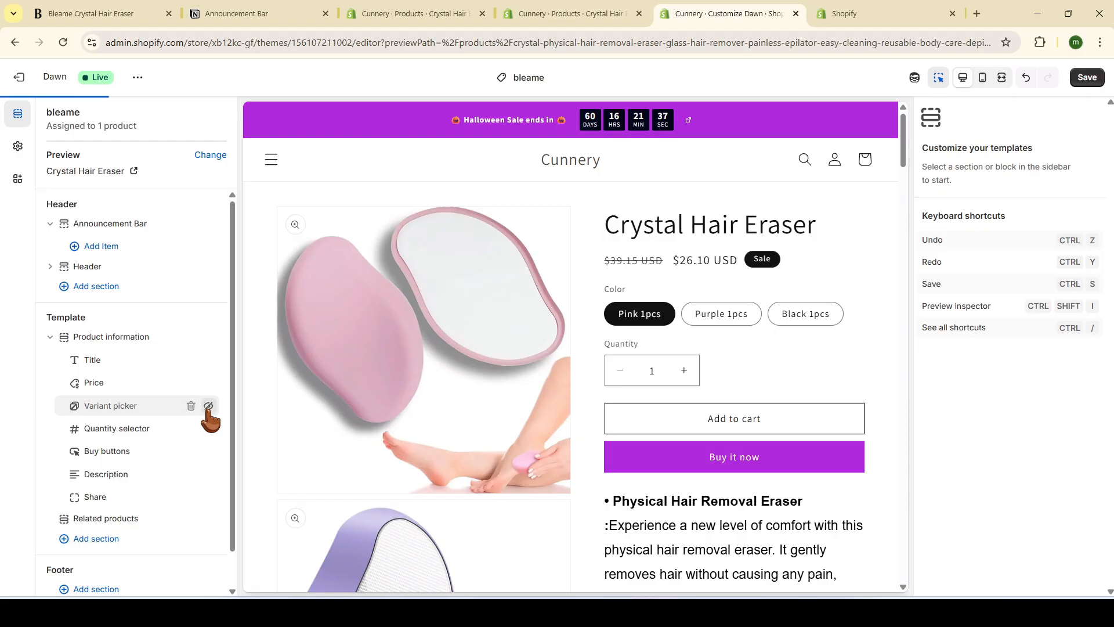
pyautogui.click(208, 406)
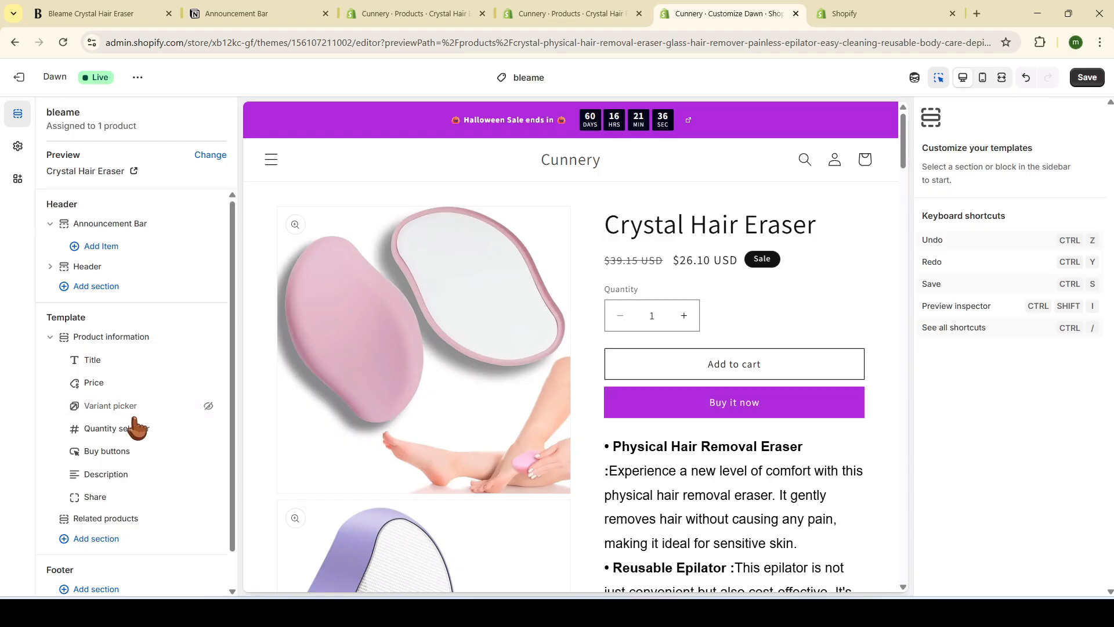
pyautogui.click(208, 406)
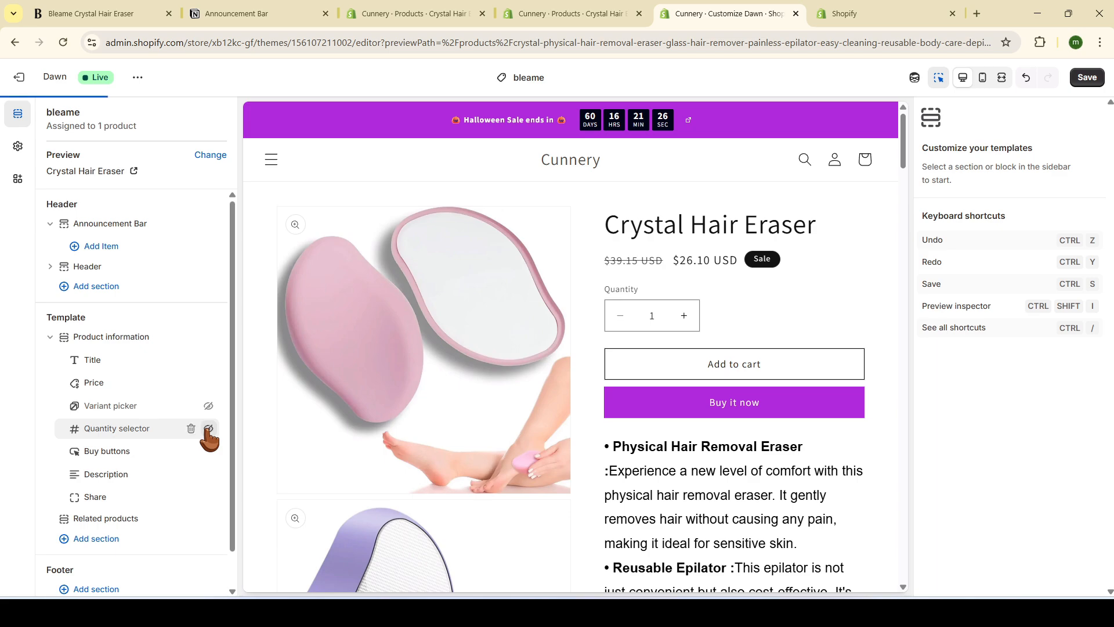
# Hide the Quantity selector block and turn off dynamic checkout buttons for the Buy buttons block
pyautogui.click(208, 429)
pyautogui.click(127, 453)
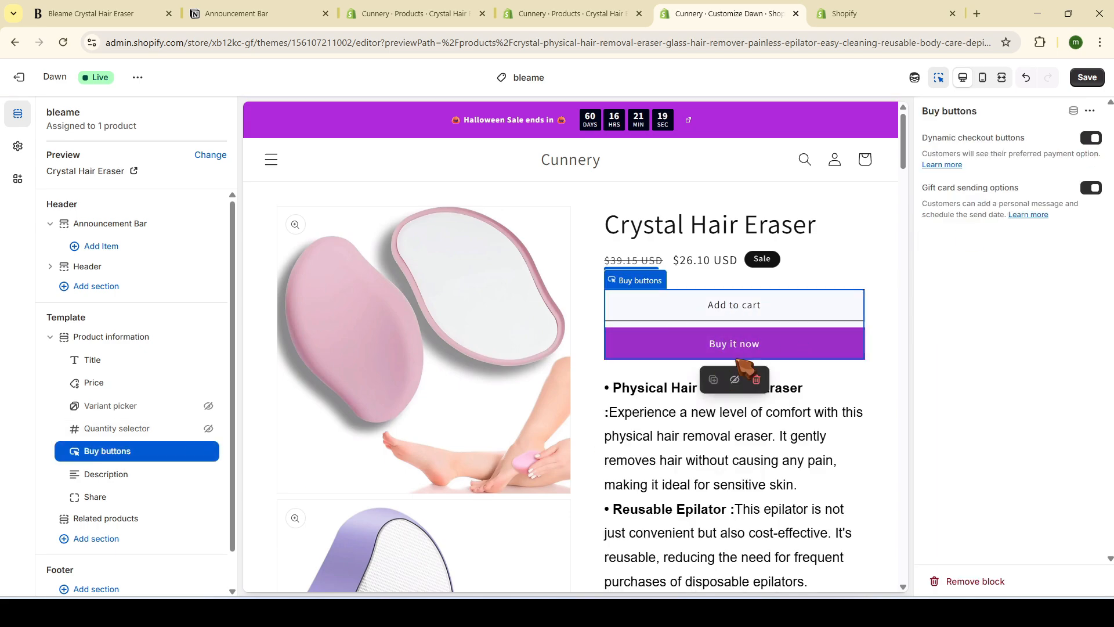
pyautogui.click(1093, 139)
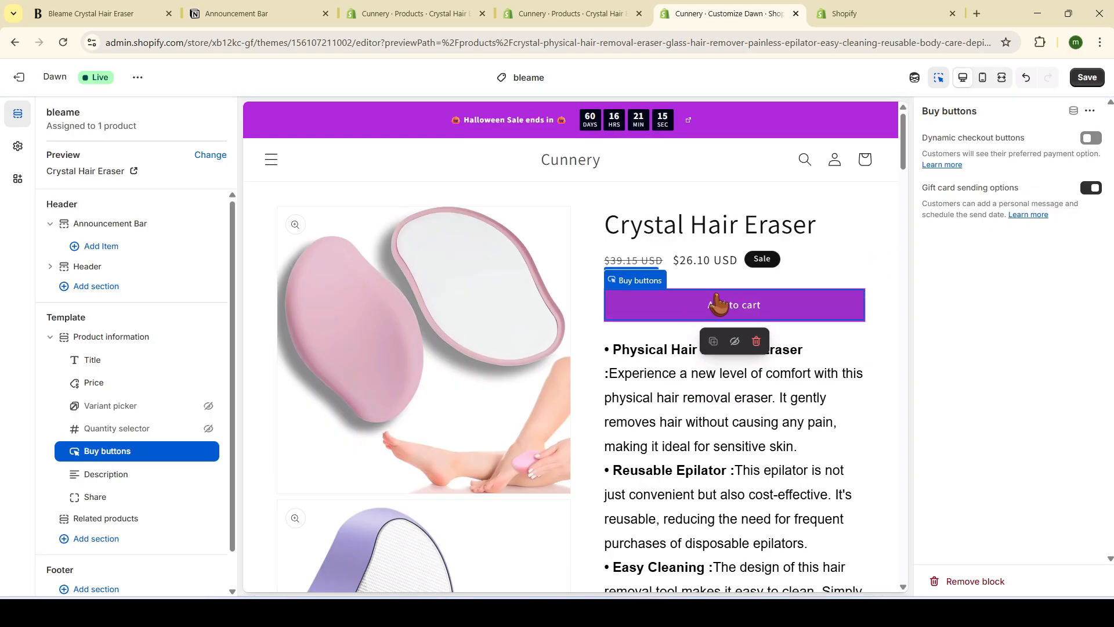
# Hide the Description block and delete the Share block from the Product information section
pyautogui.scroll(-4, 696, 360)
pyautogui.scroll(3, 673, 349)
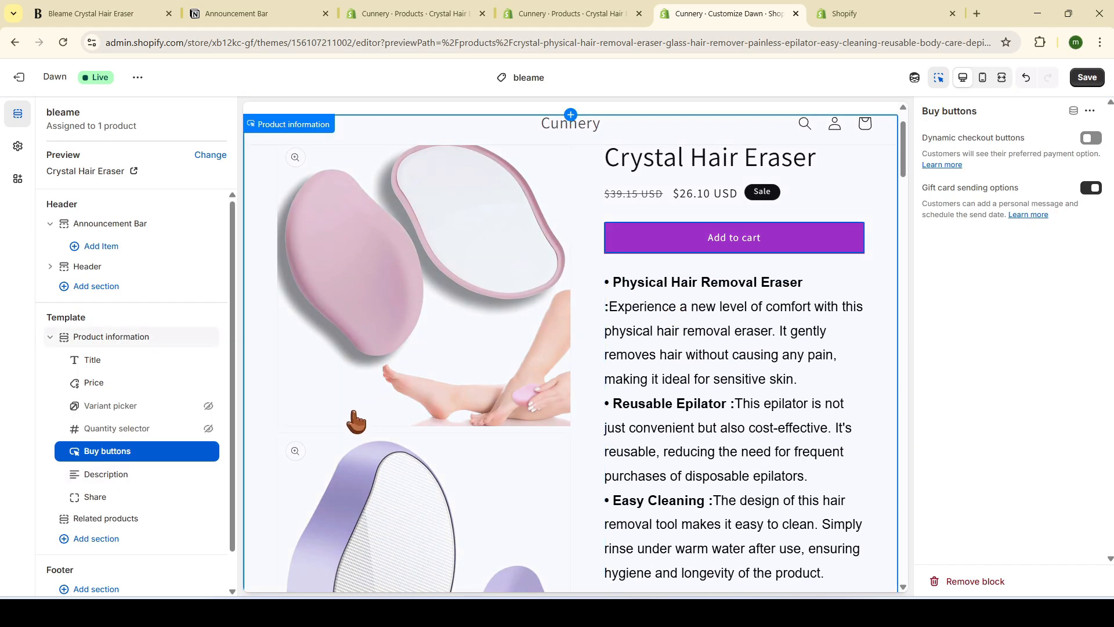
pyautogui.click(209, 474)
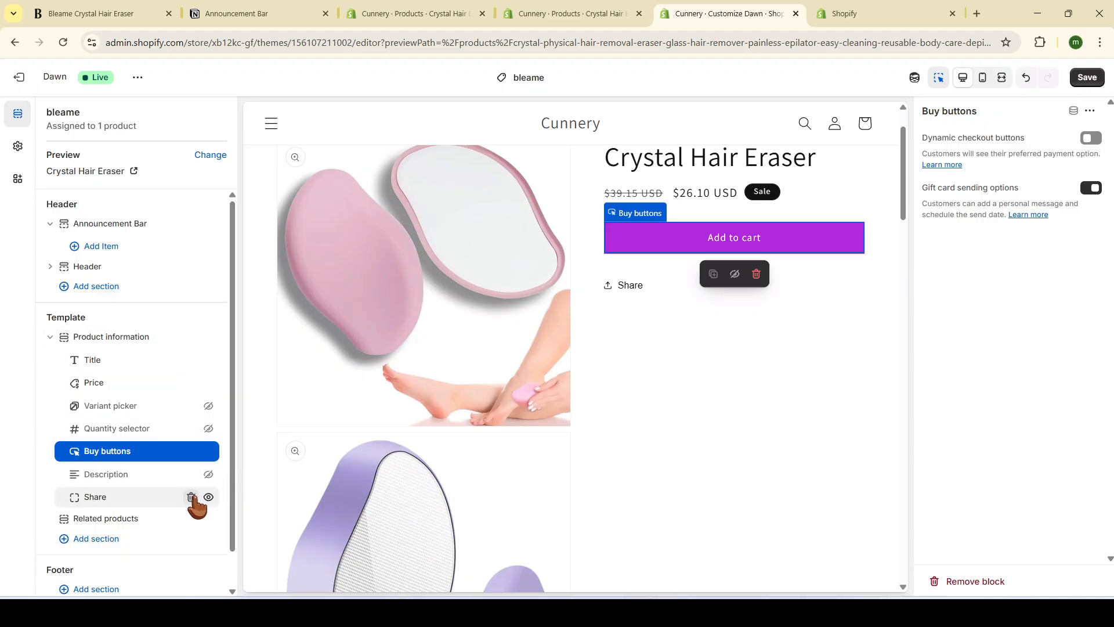
pyautogui.click(191, 498)
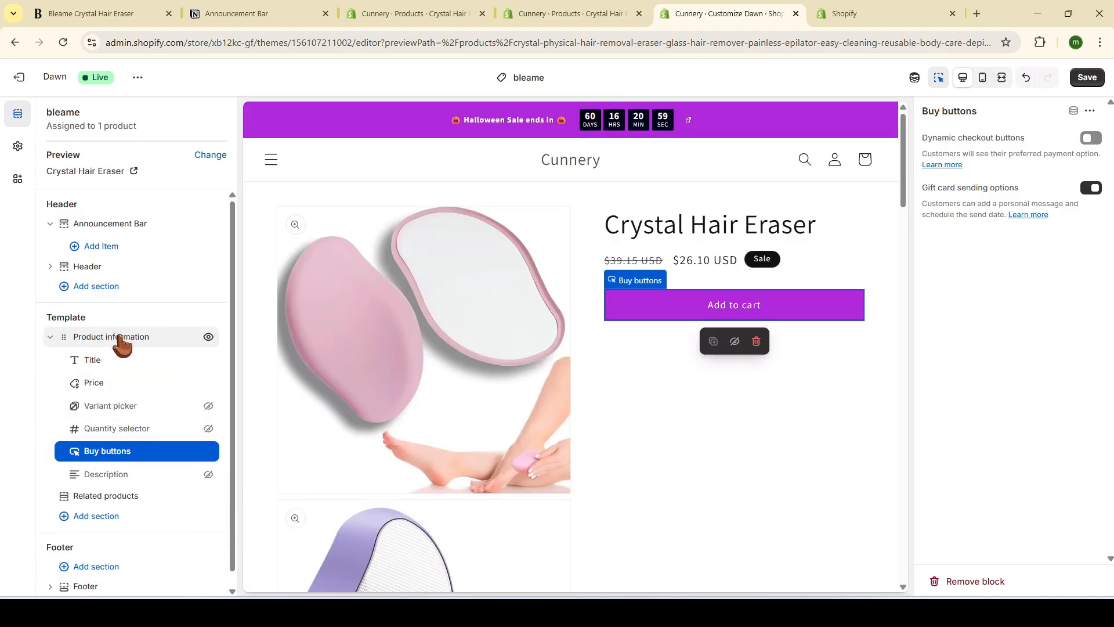
# Set the product media's mobile layout to Show thumbnails and its layout to Thumbnails, and try out the gallery thumbnails in the preview
pyautogui.click(122, 343)
pyautogui.click(1013, 355)
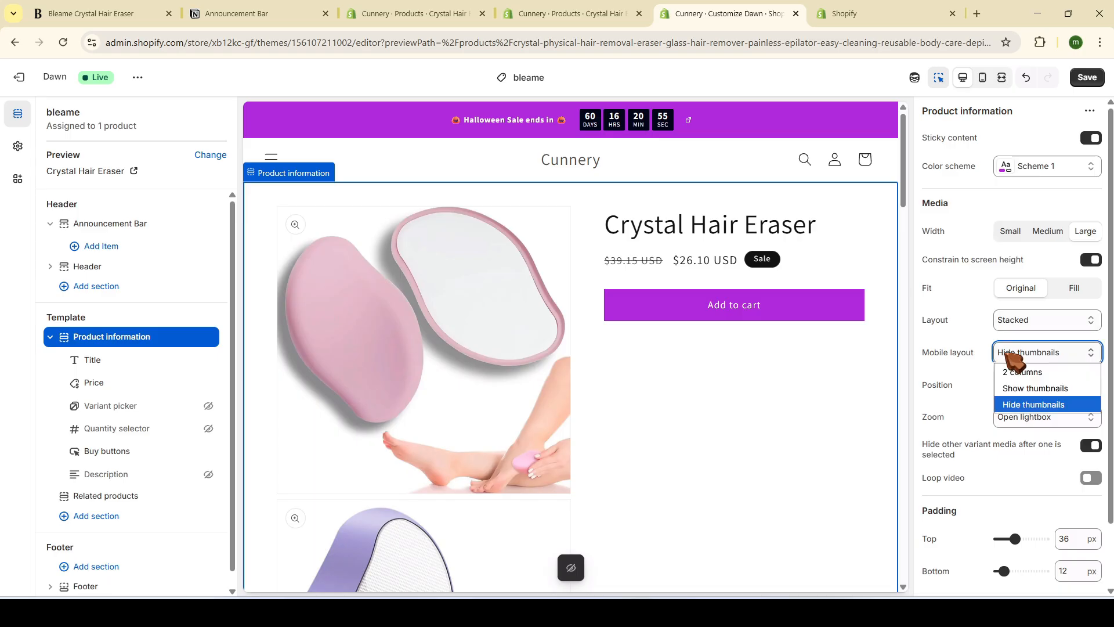
pyautogui.click(1023, 392)
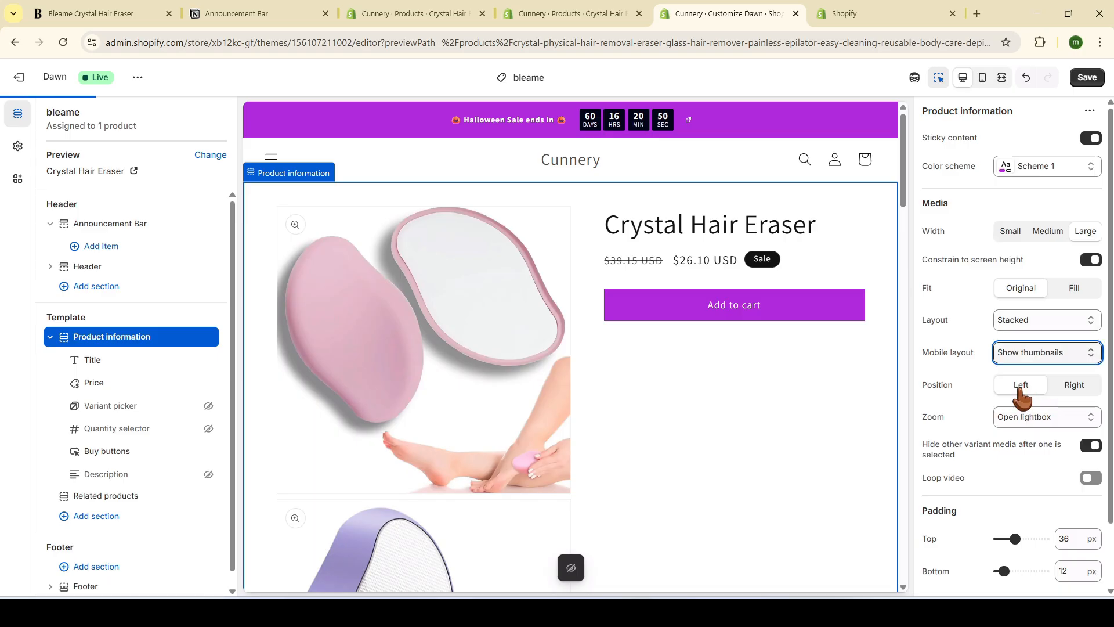
pyautogui.click(1027, 324)
pyautogui.click(1032, 377)
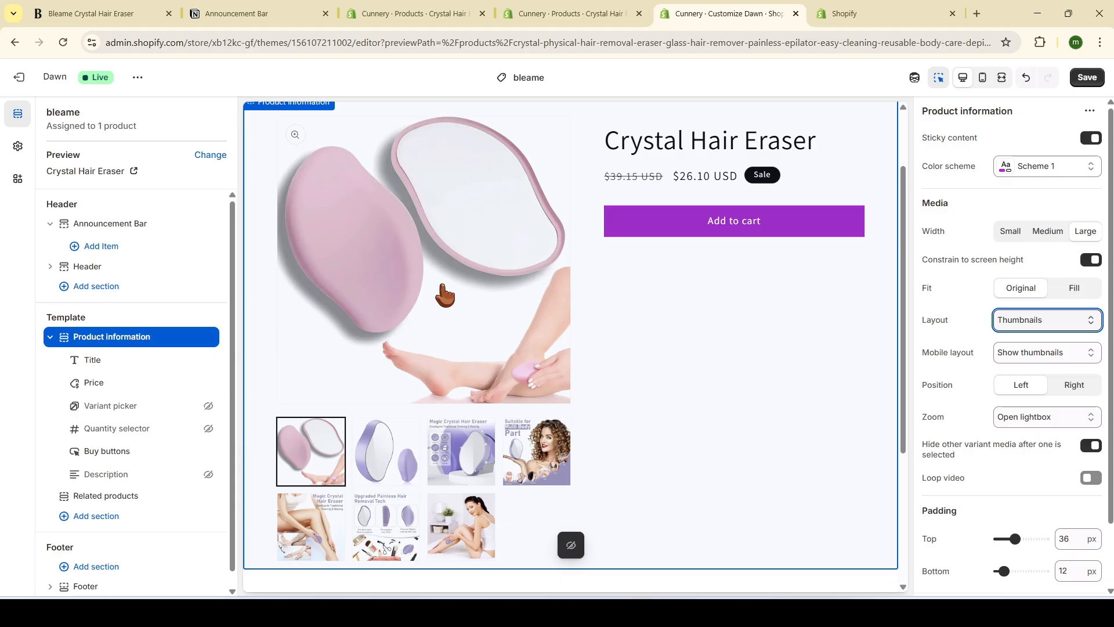
pyautogui.click(386, 459)
pyautogui.click(550, 474)
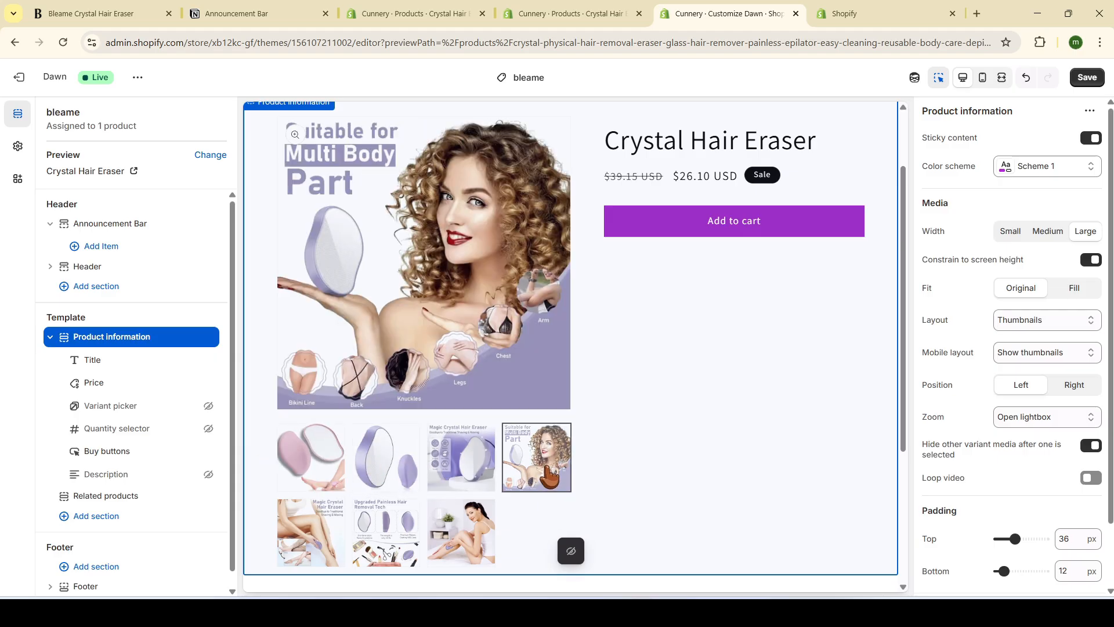
pyautogui.click(464, 531)
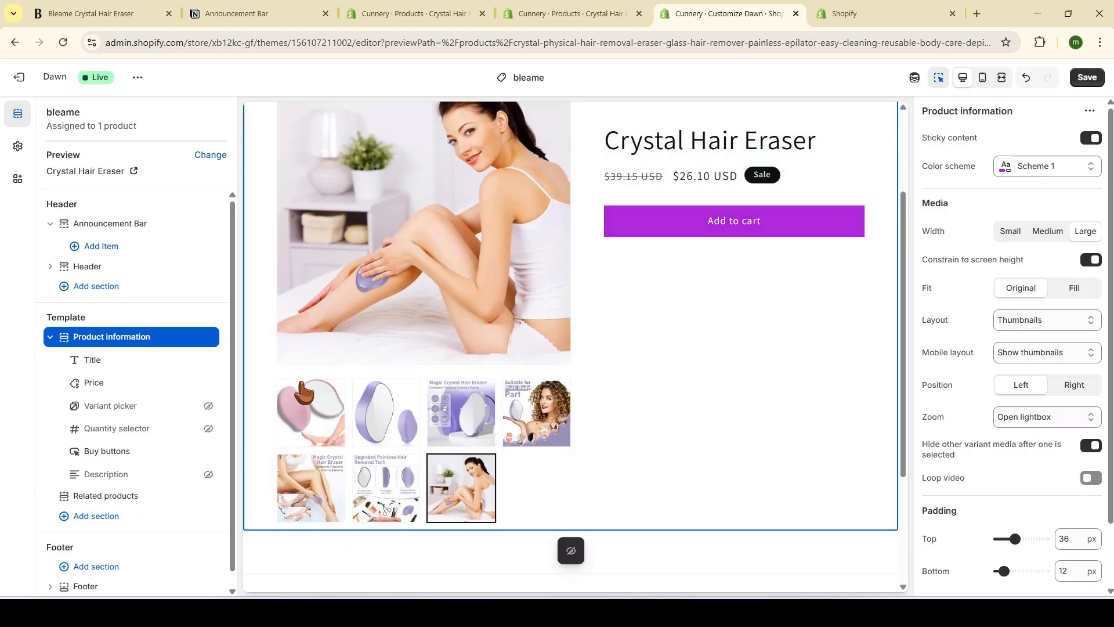
pyautogui.scroll(1, 377, 505)
pyautogui.click(376, 475)
pyautogui.scroll(2, 369, 490)
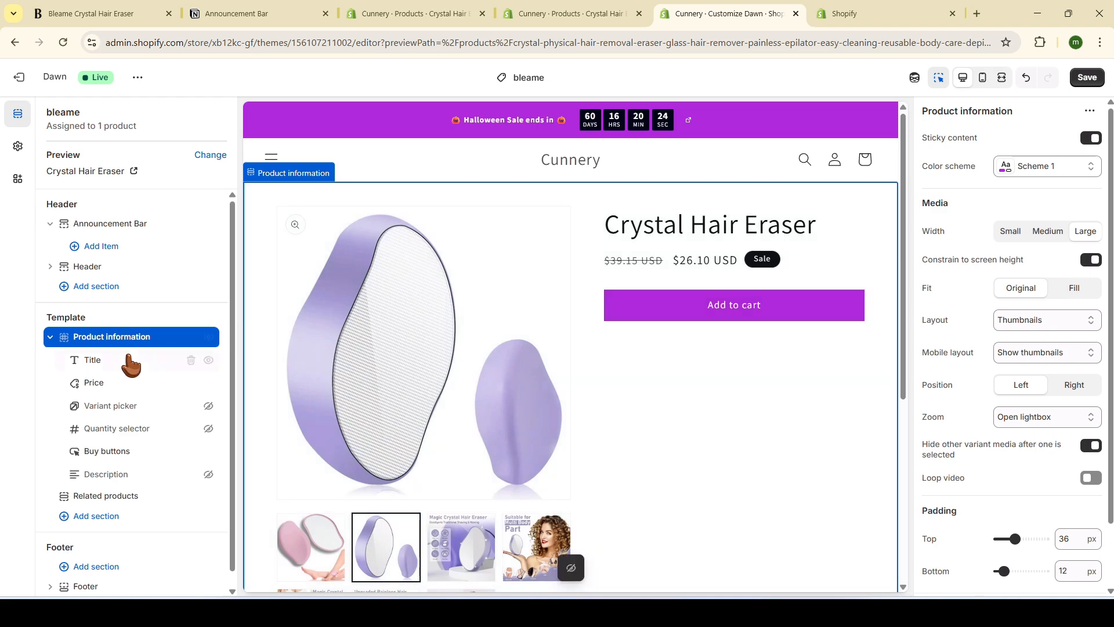
# Copy the tagline "NEW: 🏆 2025 RATED HAIR REMOVAL INNOVATION" below the title on the Bleame product page
pyautogui.hotkey('ctrl', '1')
pyautogui.scroll(5, 609, 301)
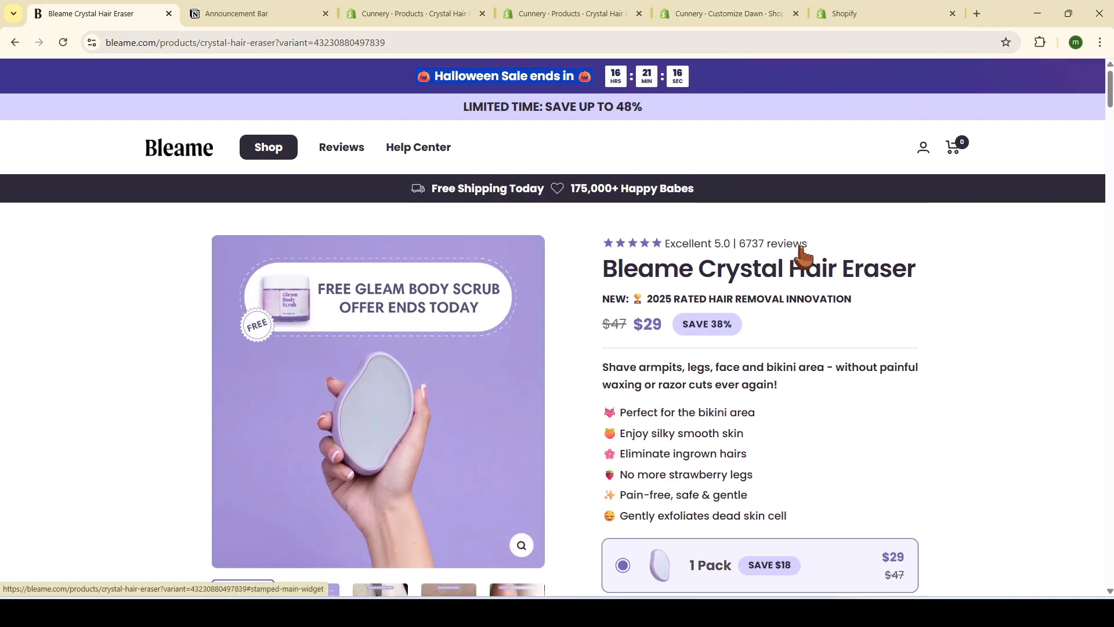
pyautogui.tripleClick(748, 299)
pyautogui.hotkey('ctrl', 'c')
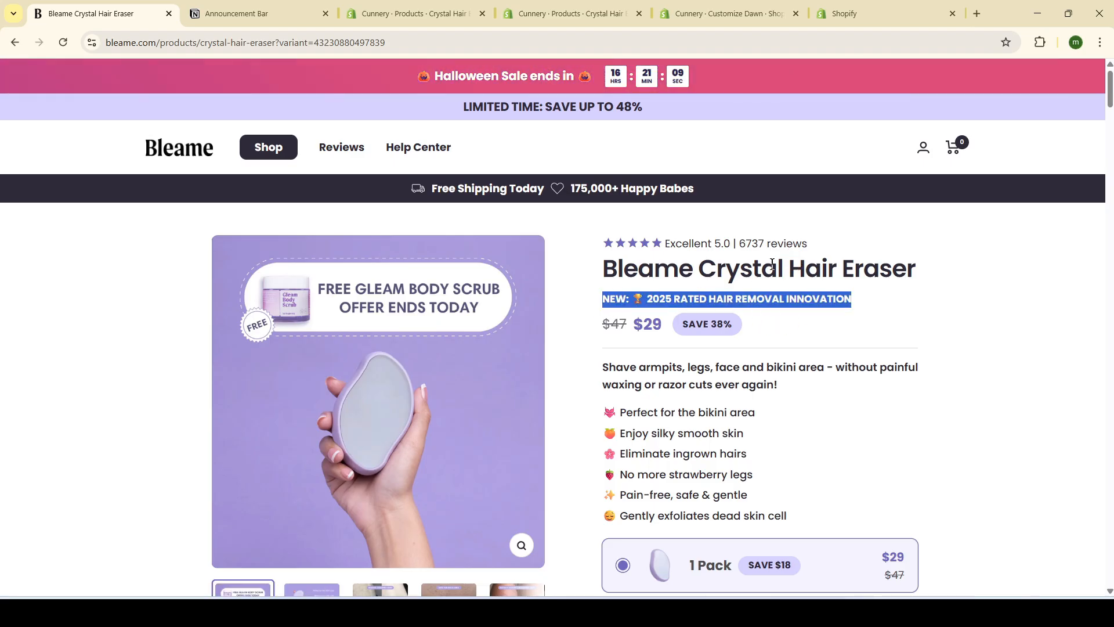
# Add a Text block between Title and Price in the theme editor and replace its content with the copied tagline
pyautogui.click(774, 12)
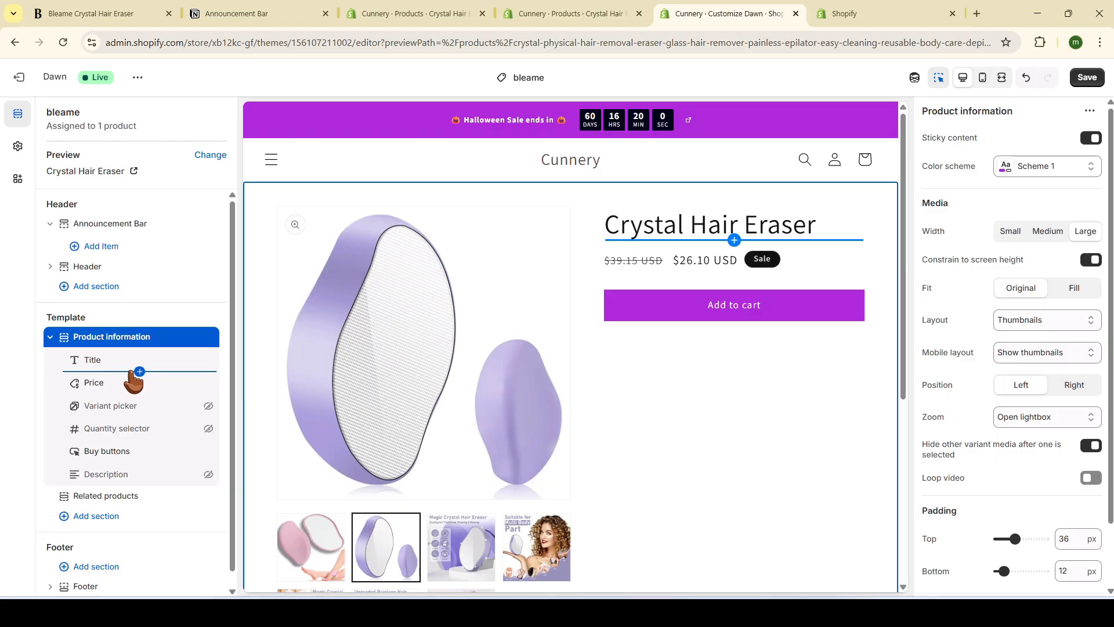
pyautogui.click(139, 372)
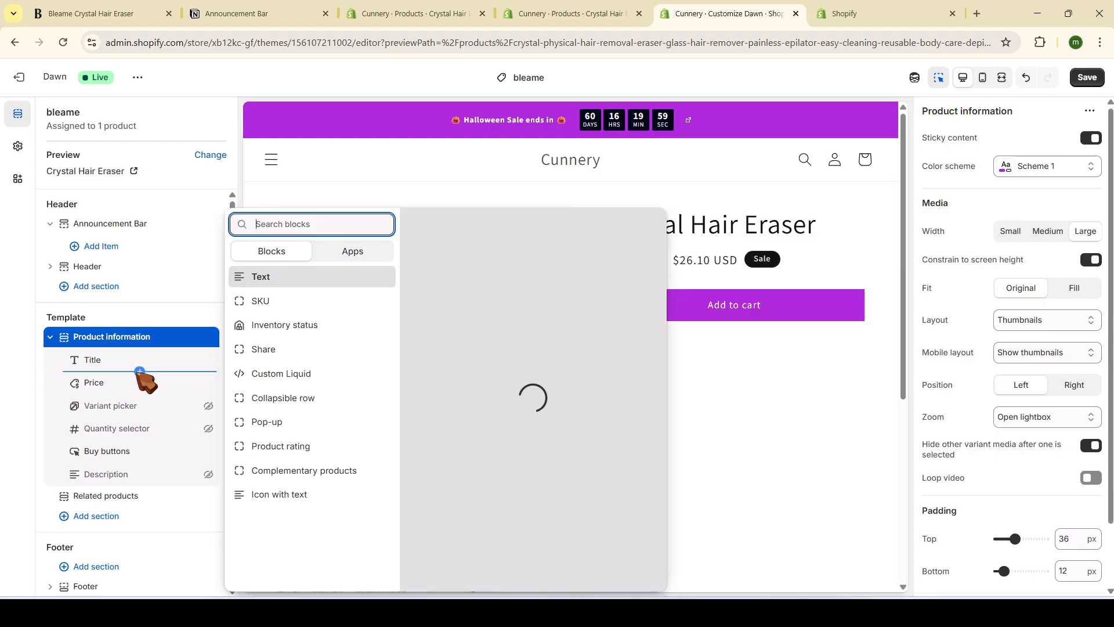
pyautogui.click(283, 293)
pyautogui.click(944, 183)
pyautogui.hotkey('ctrl', 'a')
pyautogui.hotkey('ctrl', 'v')
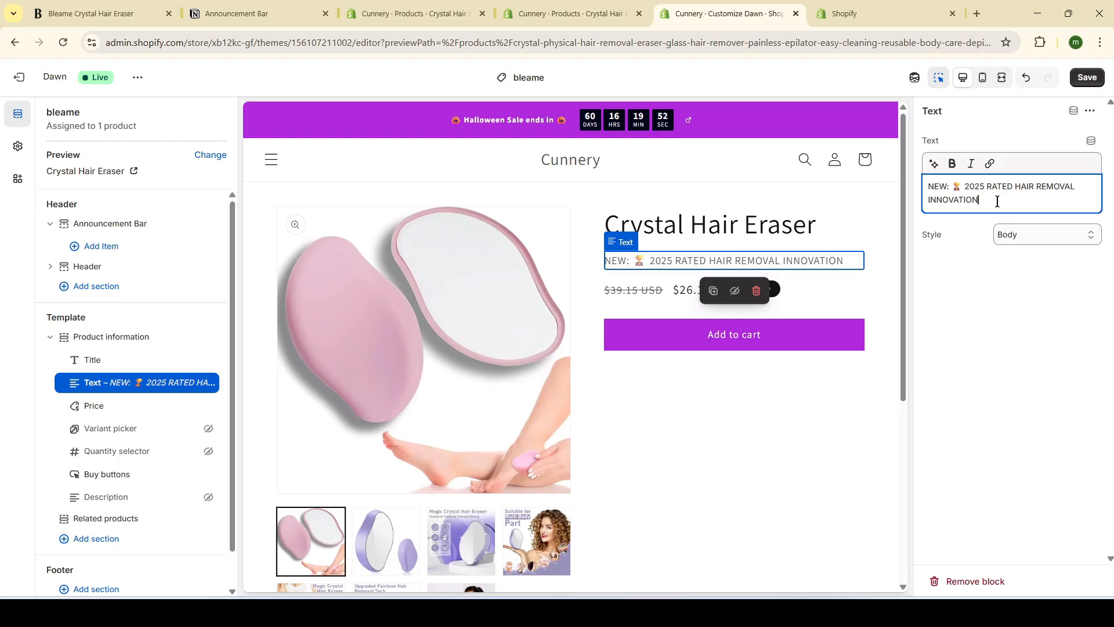
# Make the entire tagline in the Text block below the title bold
pyautogui.hotkey('ctrl', 'a')
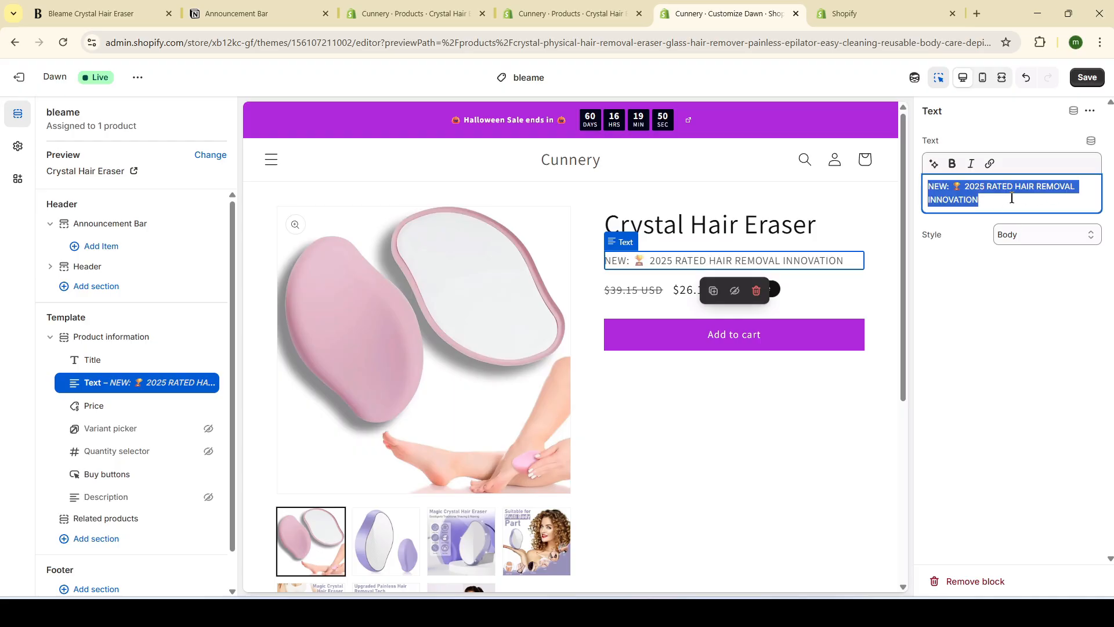
pyautogui.click(954, 165)
# Try the Subtitle and Uppercase styles on the tagline, and set its style back to Body
pyautogui.click(1042, 235)
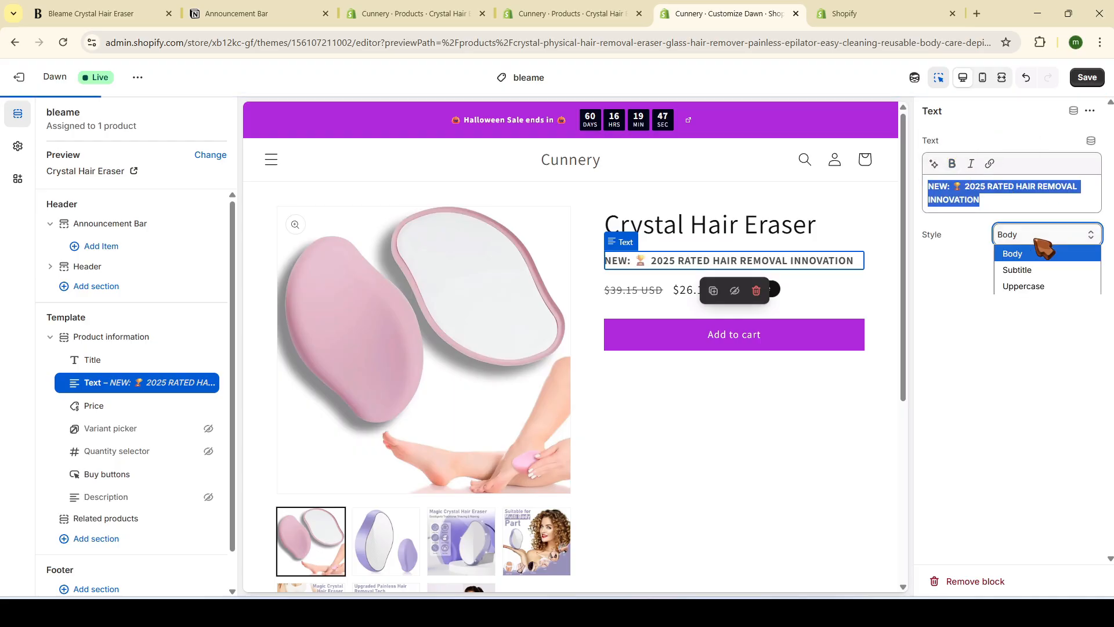
pyautogui.click(1051, 269)
pyautogui.click(1053, 236)
pyautogui.click(1051, 285)
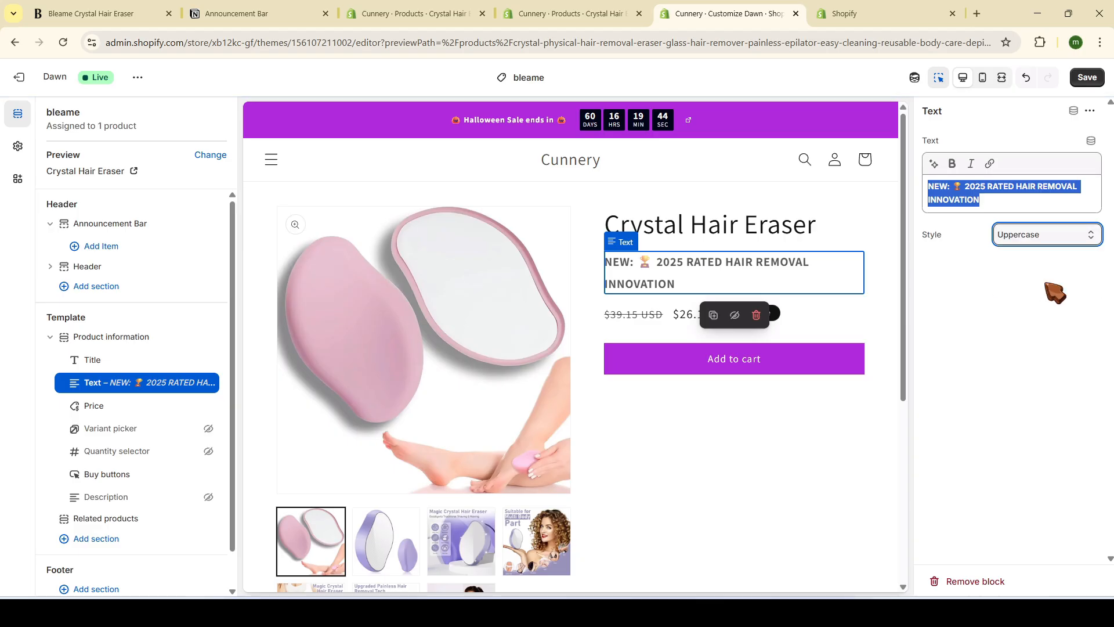
pyautogui.click(1050, 238)
pyautogui.click(1045, 253)
pyautogui.click(1021, 345)
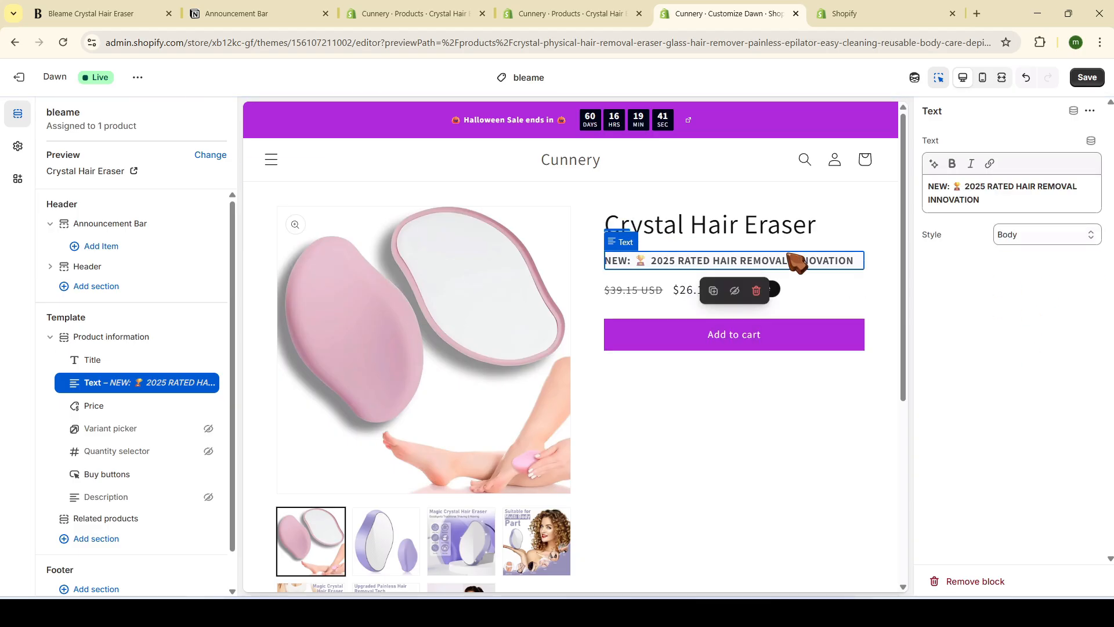
# Copy the sentence "Shave armpits, legs, face and bikini area - without painful waxing or razor cuts ever again!" from the Bleame product page
pyautogui.hotkey('ctrl', '1')
pyautogui.moveTo(605, 300); pyautogui.dragTo(806, 326)
pyautogui.hotkey('ctrl', 'c')
pyautogui.hotkey('ctrl', '5')
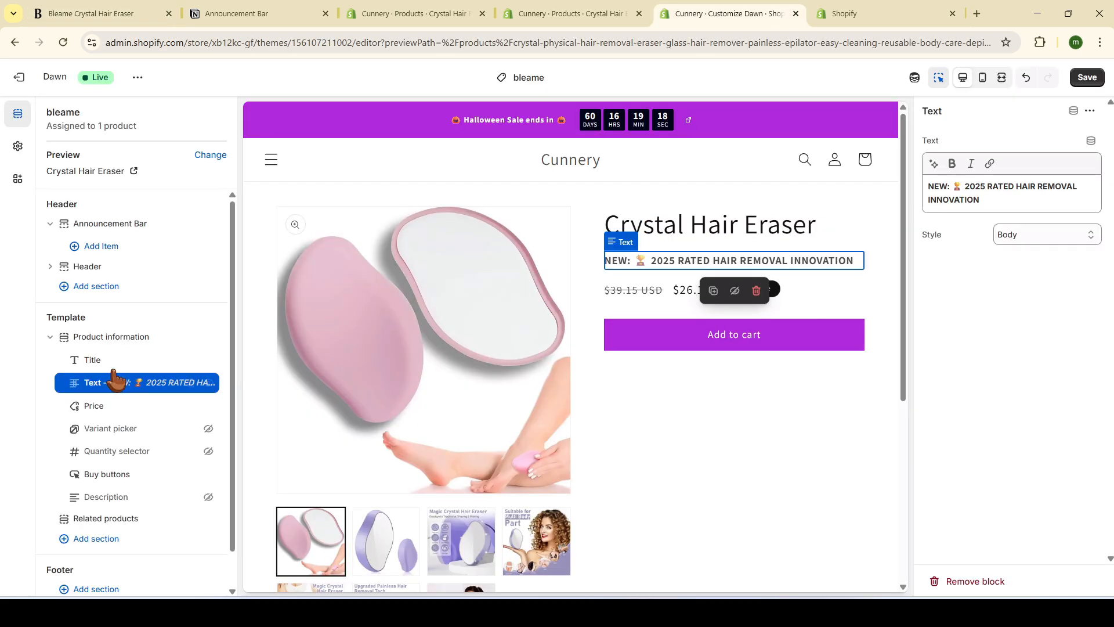
# Duplicate the tagline Text block, move the copy below Price, and replace its text with the copied "Shave armpits, legs, face and bikini area" sentence
pyautogui.rightClick(116, 385)
pyautogui.click(177, 243)
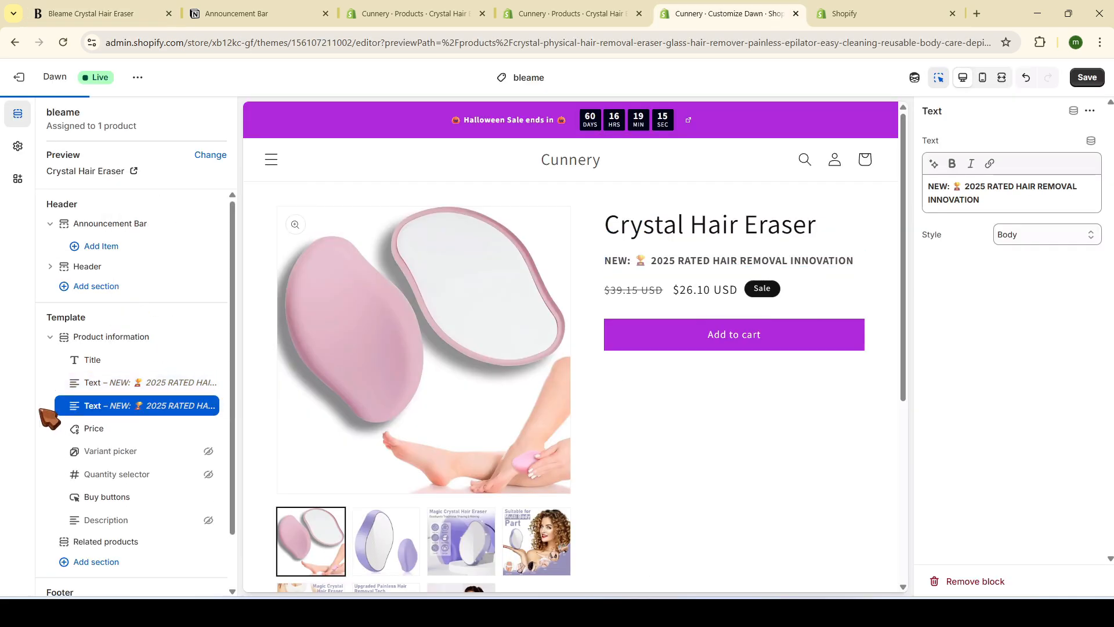
pyautogui.moveTo(74, 408); pyautogui.dragTo(74, 448)
pyautogui.click(994, 195)
pyautogui.hotkey('ctrl', 'a')
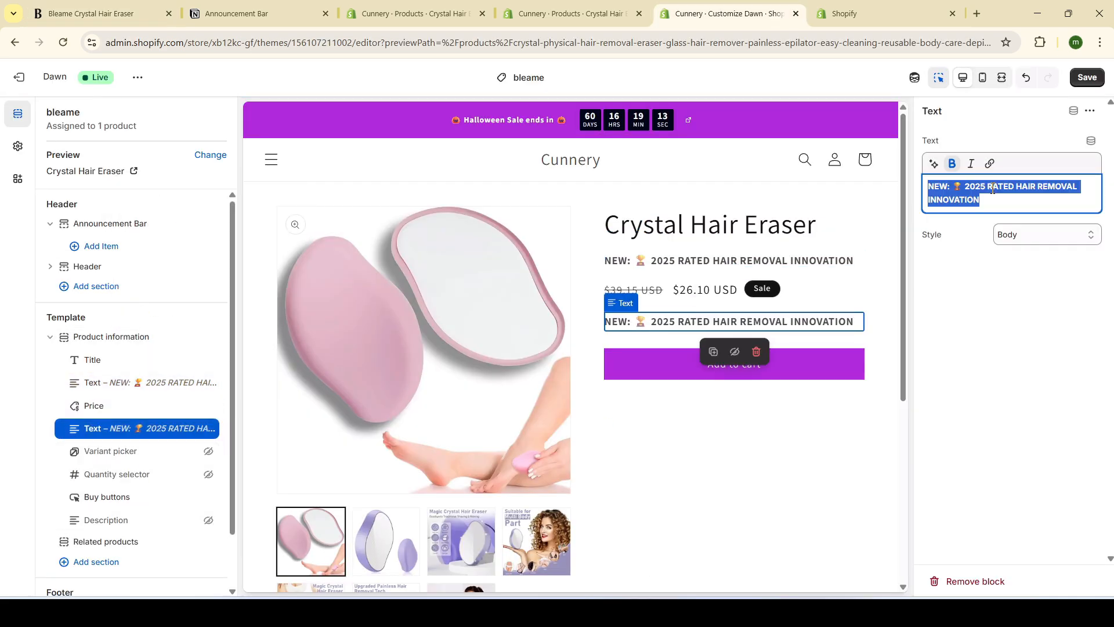
pyautogui.hotkey('ctrl', 'v')
# Copy the six emoji benefit lines, from "Perfect for the bikini area" to "Gently exfoliates dead skin cell", on the Bleame product page
pyautogui.hotkey('ctrl', '1')
pyautogui.moveTo(604, 344); pyautogui.dragTo(801, 456)
pyautogui.click(633, 344)
pyautogui.moveTo(604, 344); pyautogui.dragTo(791, 450)
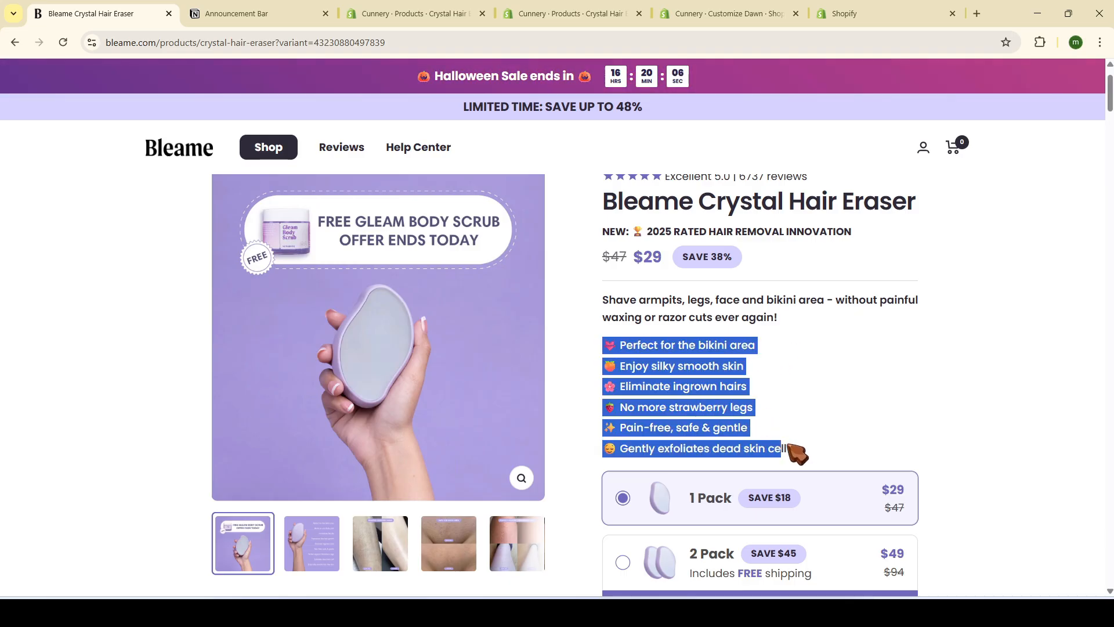
pyautogui.hotkey('ctrl', 'c')
pyautogui.hotkey('ctrl', '5')
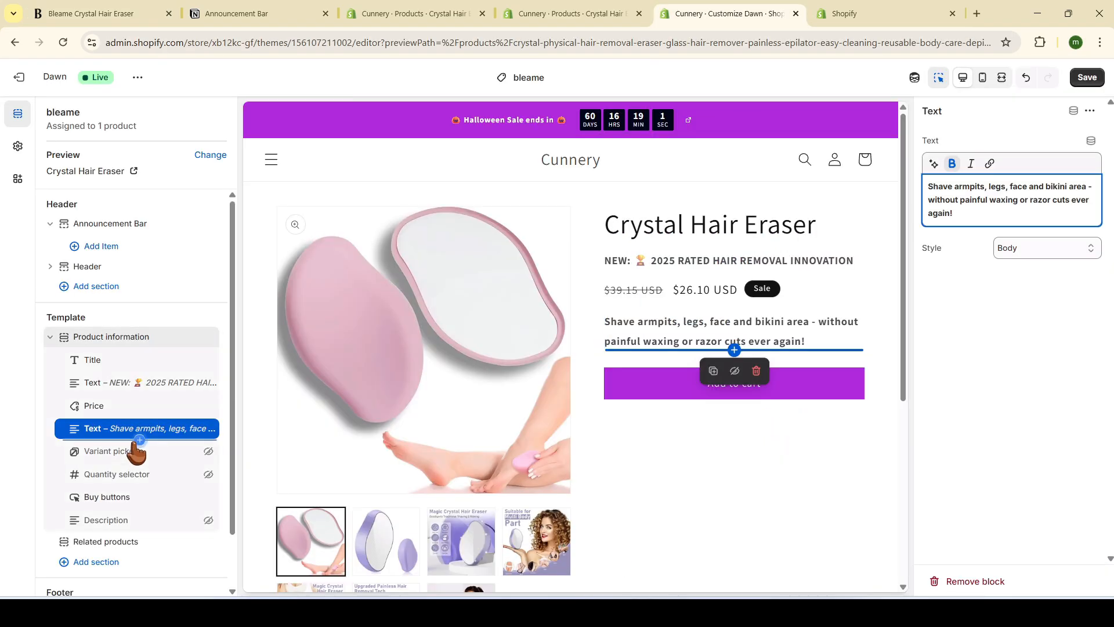
# Add an Icon with text block below the second Text block, with a Vertical layout and the first pairing's icon set to None
pyautogui.click(140, 440)
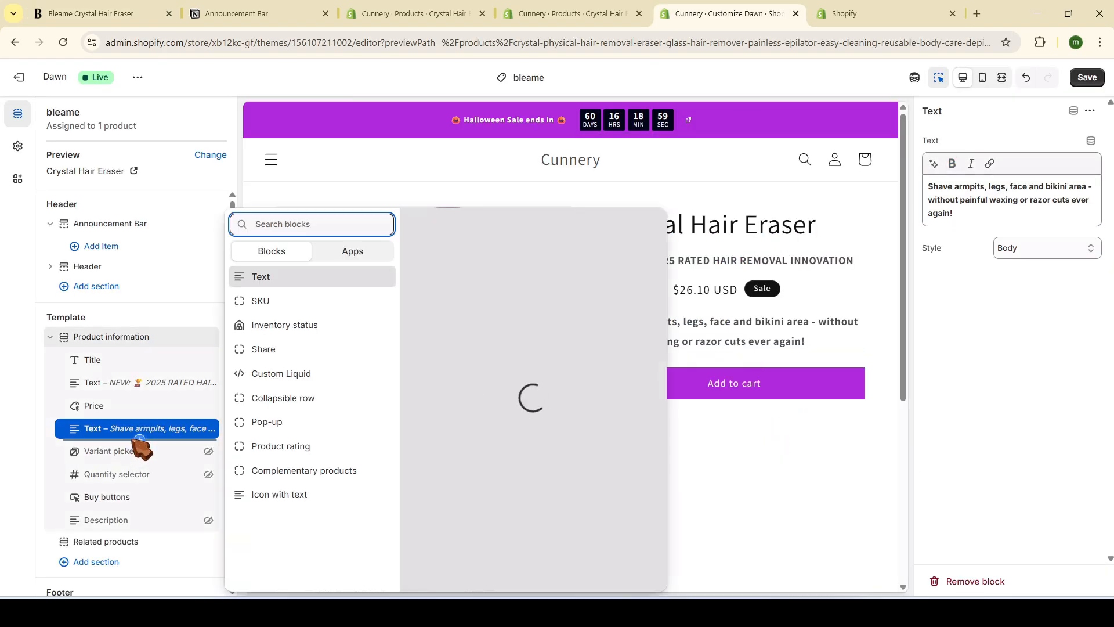
pyautogui.click(280, 494)
pyautogui.click(1071, 146)
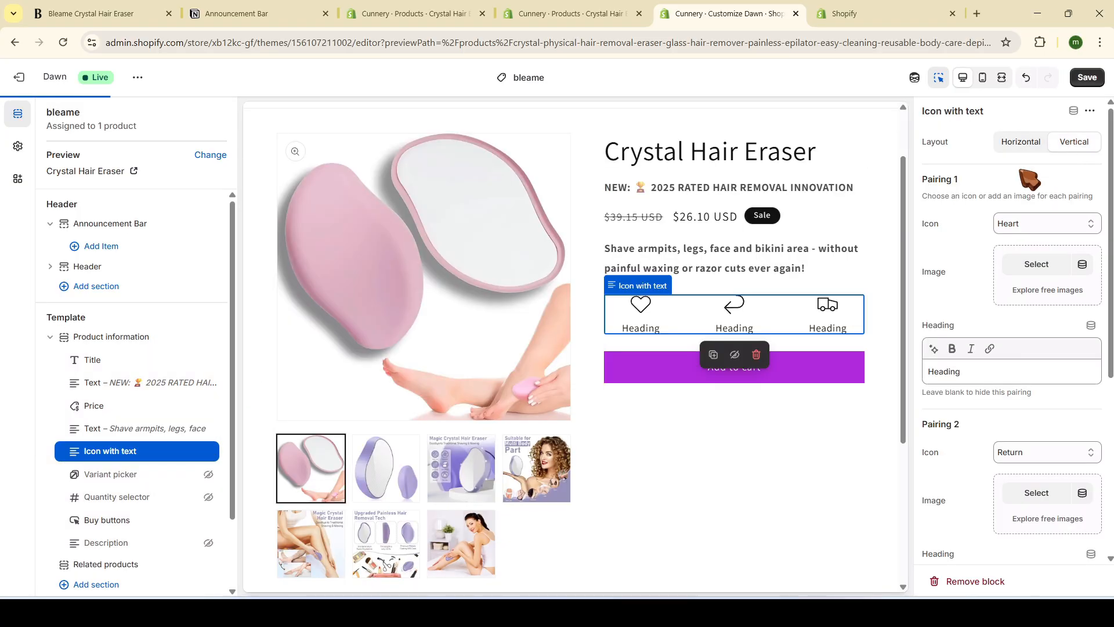
pyautogui.click(1059, 223)
pyautogui.scroll(-6, 1045, 349)
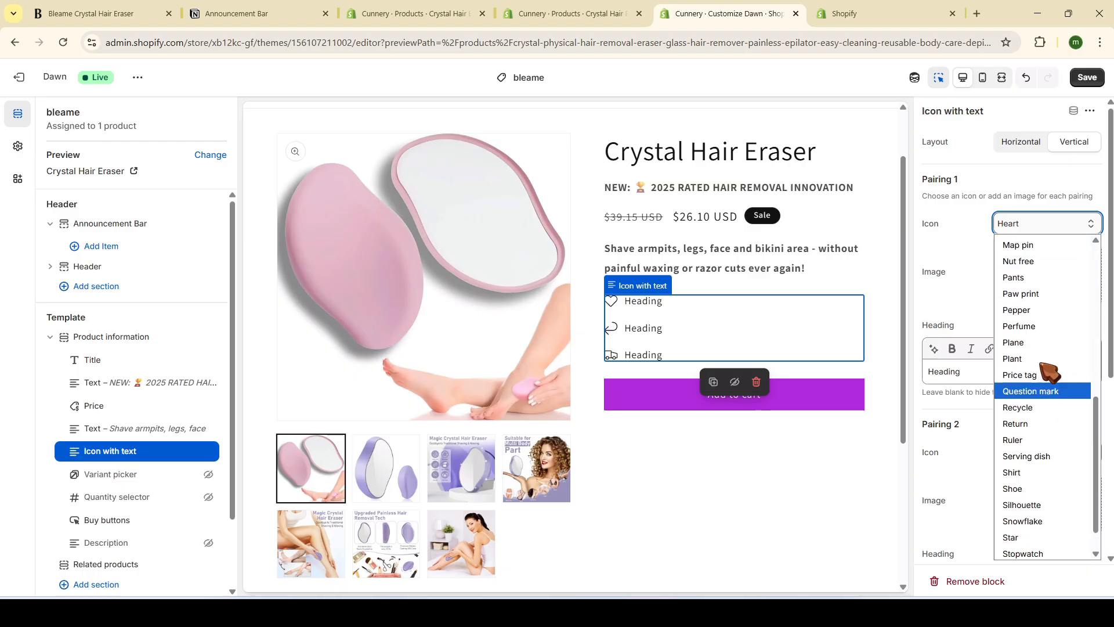
pyautogui.scroll(6, 1042, 290)
pyautogui.click(1038, 243)
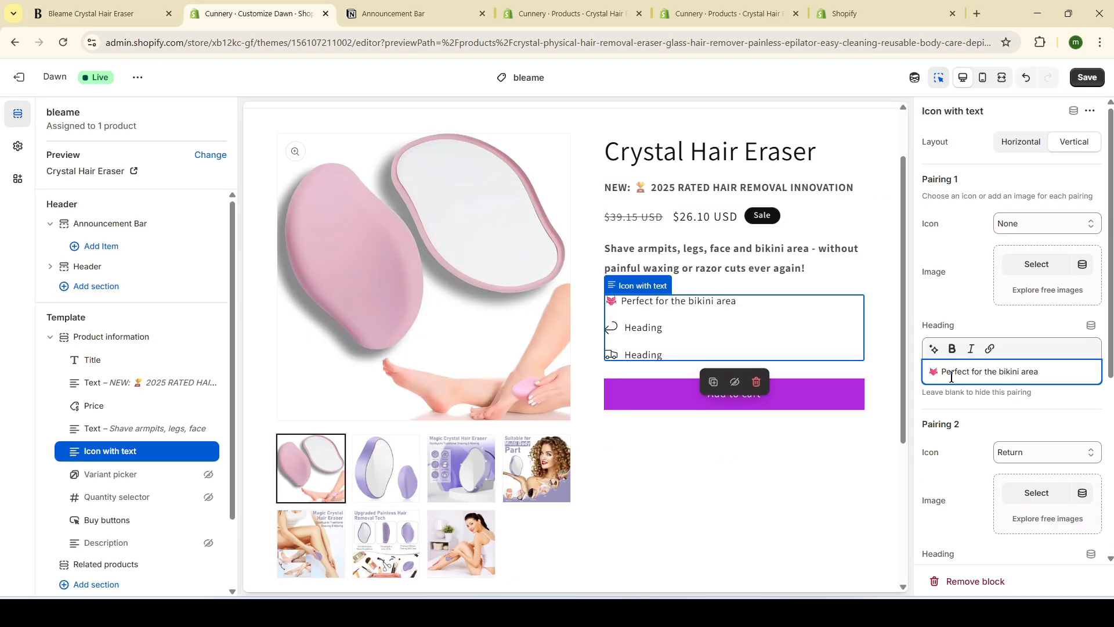
# Replace the second pairing's heading with "🍑 Enjoy silky smooth skin"
pyautogui.scroll(-3, 987, 372)
pyautogui.click(954, 400)
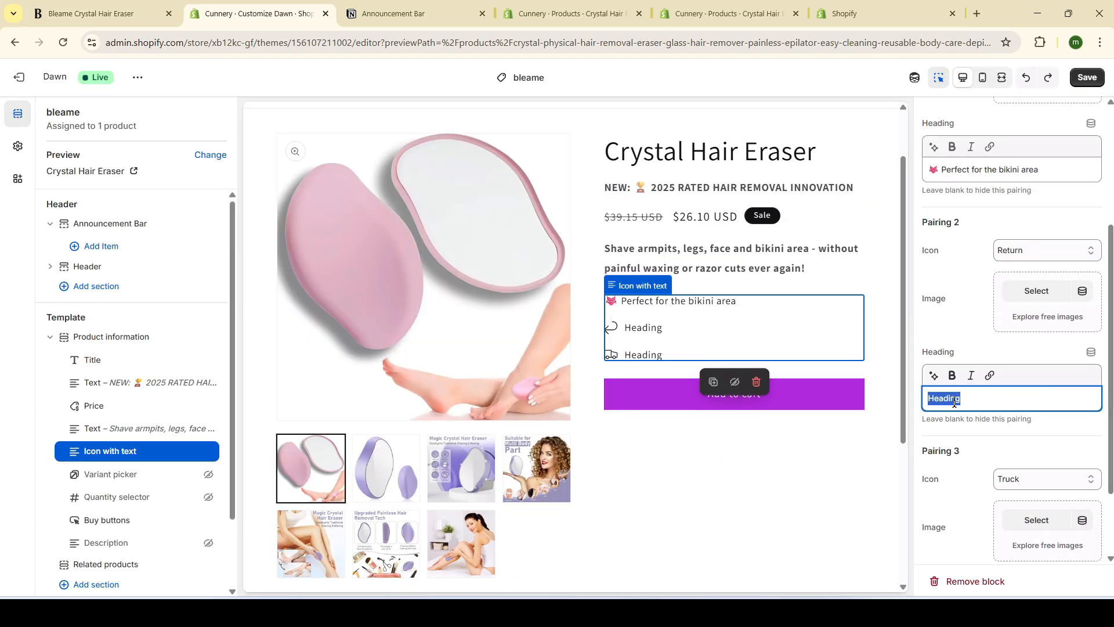
pyautogui.hotkey('ctrl', 'v')
# Set the third pairing's icon to None and its heading to "🌸 Eliminate ingrown hairs"
pyautogui.click(1040, 383)
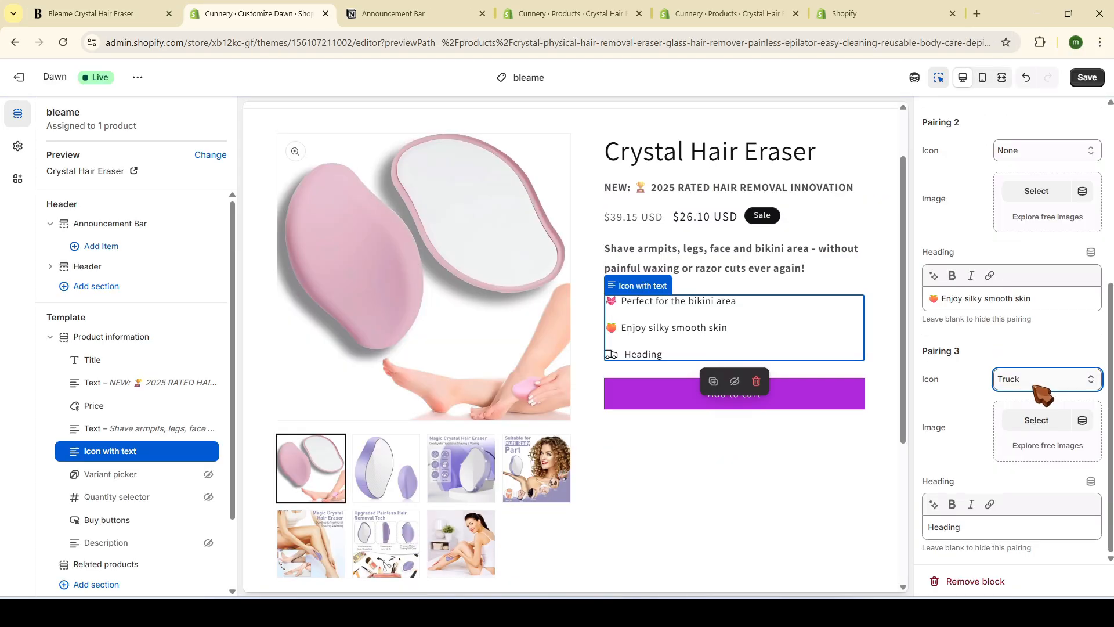
pyautogui.click(1071, 385)
pyautogui.scroll(10, 1054, 311)
pyautogui.click(1047, 51)
pyautogui.tripleClick(994, 530)
pyautogui.hotkey('ctrl', 'v')
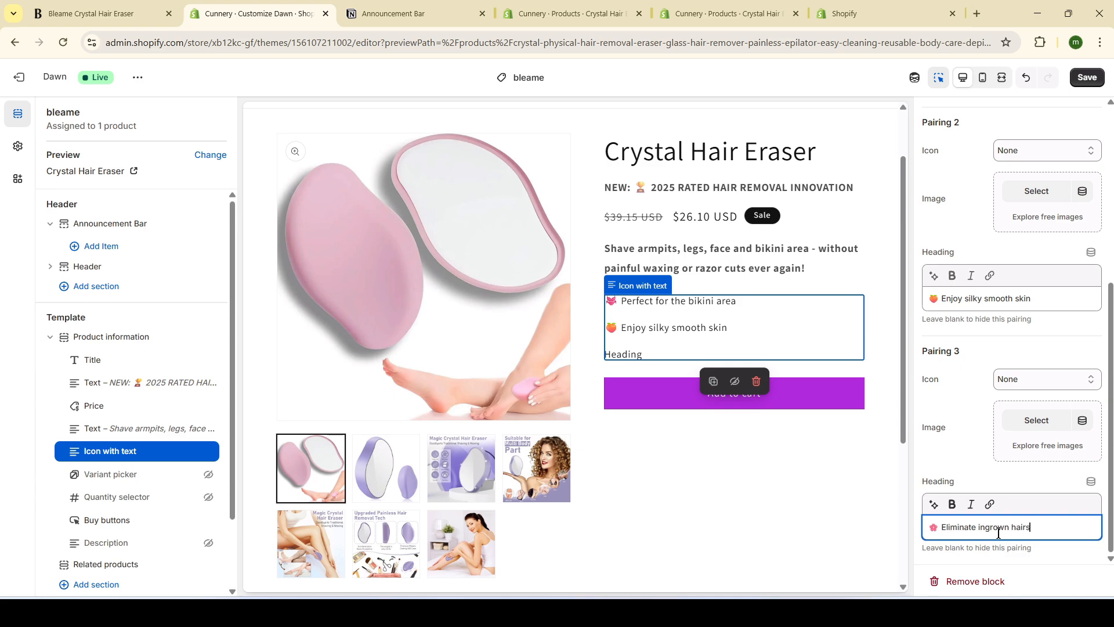
# Try duplicating the Icon with text block and delete the duplicate
pyautogui.rightClick(119, 455)
pyautogui.click(169, 299)
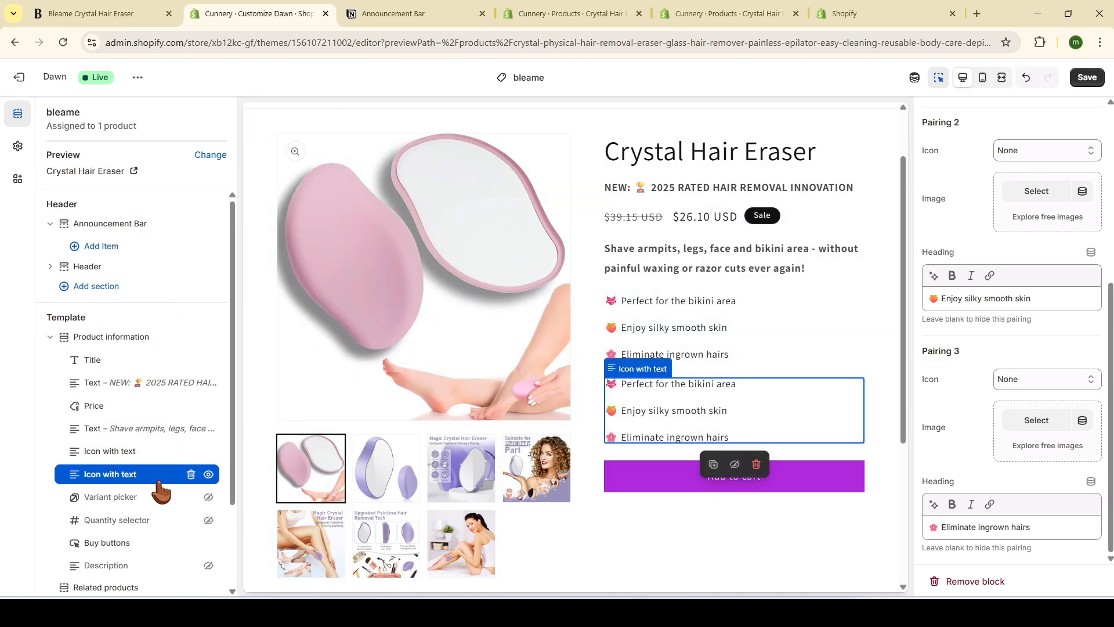
pyautogui.click(190, 474)
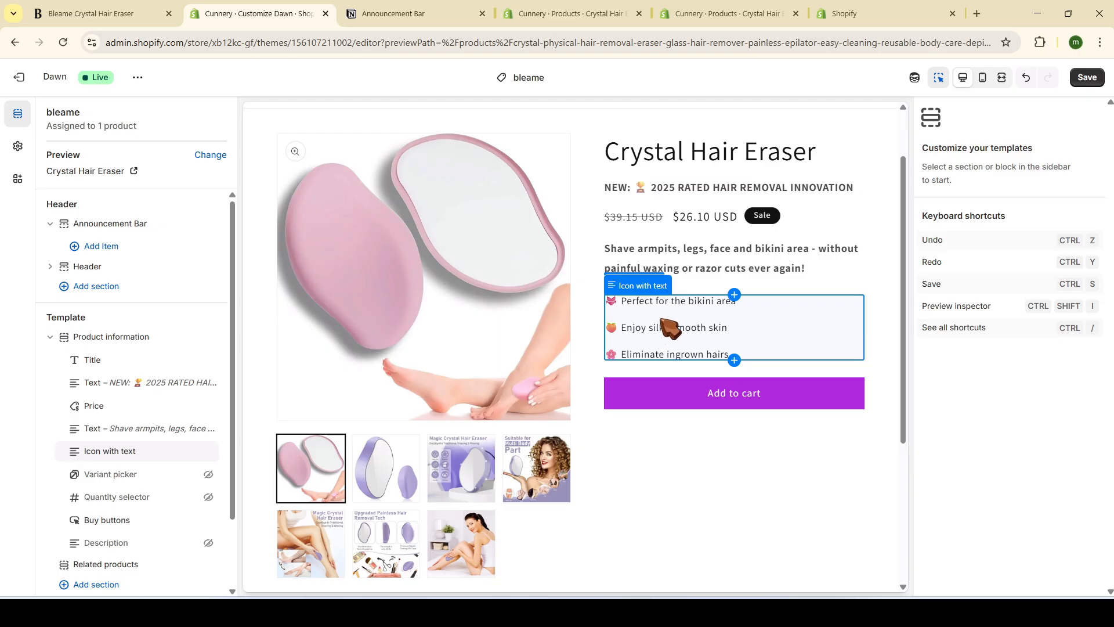
# Check the orange Body Scrub promo line on the Bleame page and copy the promo banner code from the Bleam Sections pages in Notion
pyautogui.hotkey('ctrl', 'shift', 'Tab')
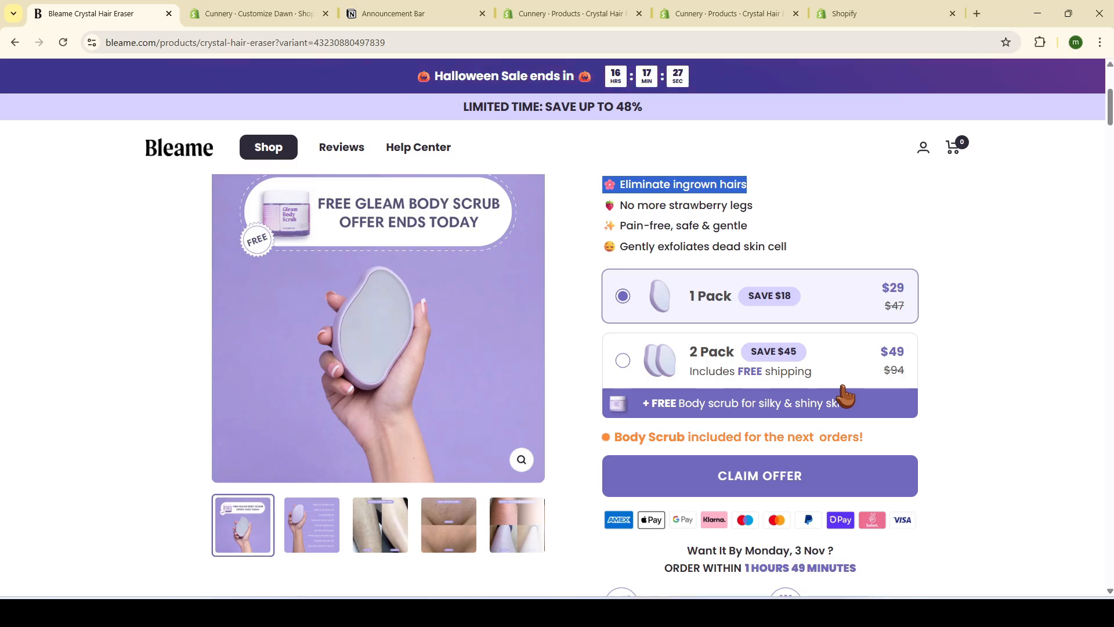
pyautogui.moveTo(873, 438); pyautogui.dragTo(621, 439)
pyautogui.click(619, 439)
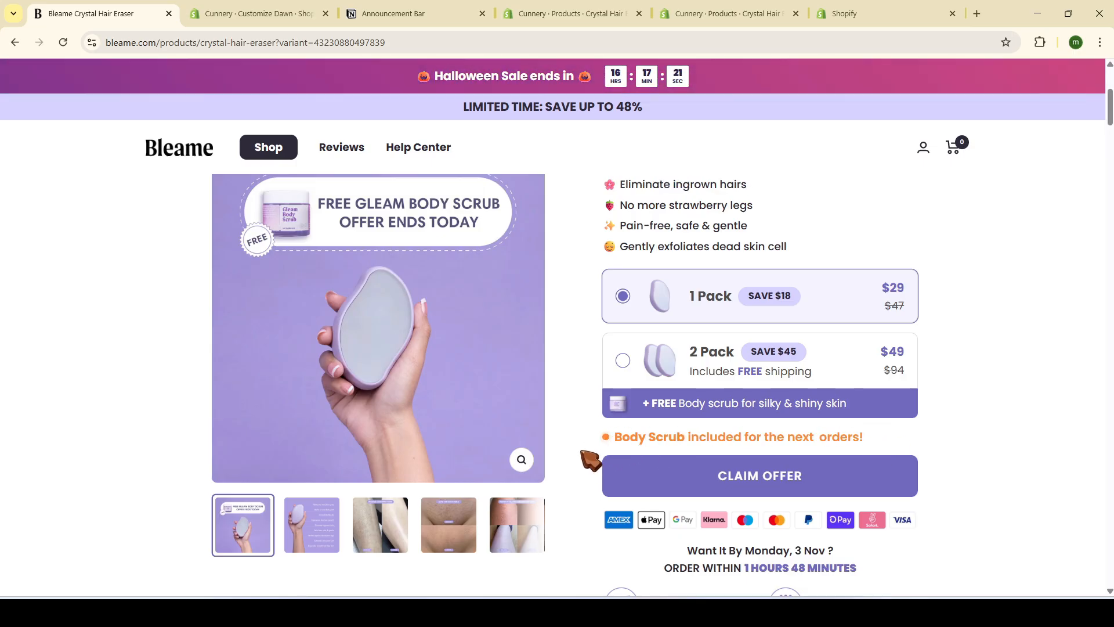
pyautogui.click(388, 14)
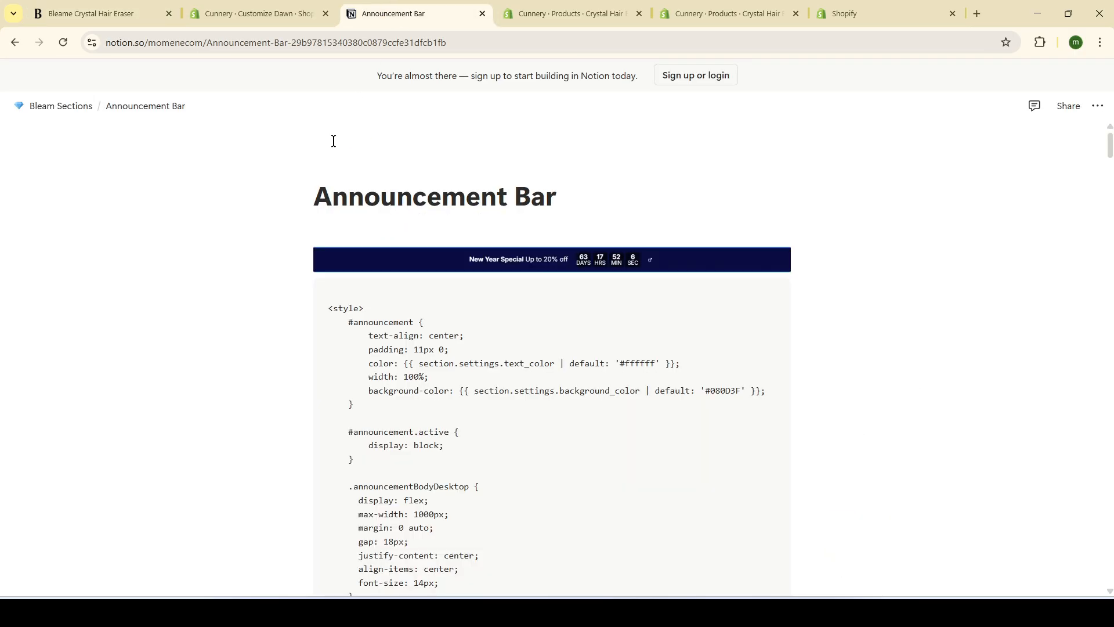
pyautogui.click(79, 107)
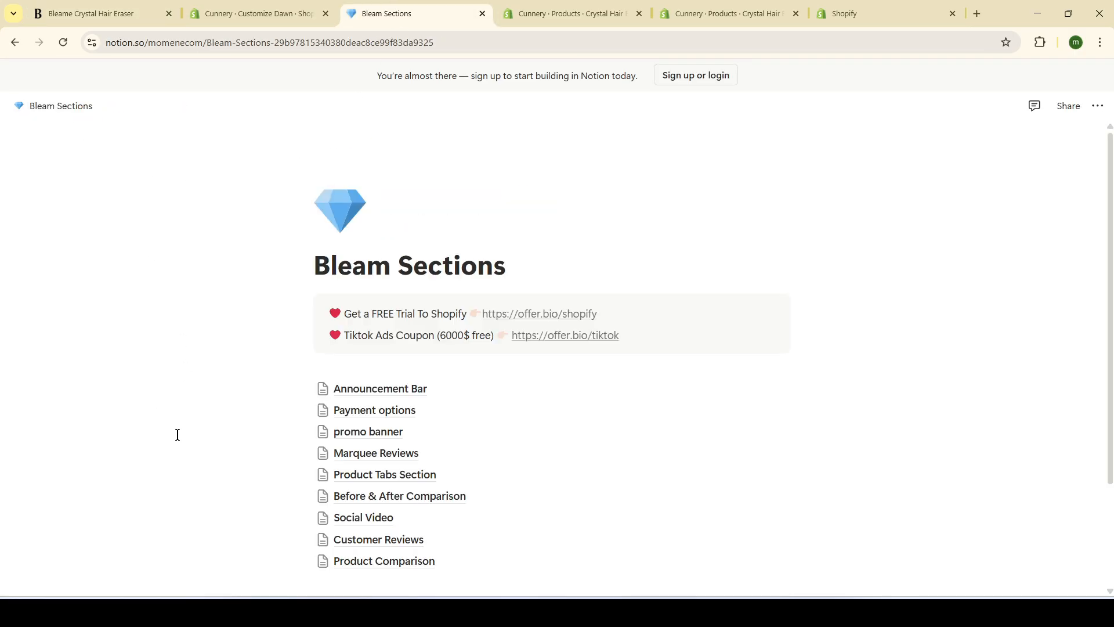
pyautogui.click(414, 437)
pyautogui.click(762, 289)
pyautogui.click(279, 11)
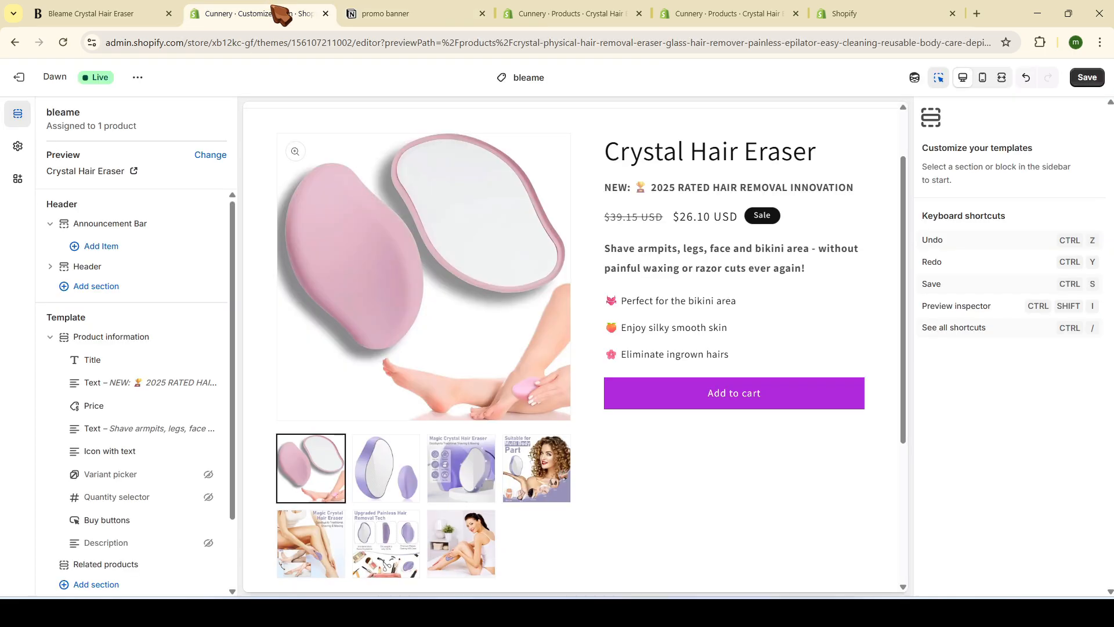
# Add a Custom Liquid block above Buy buttons containing the copied promo banner code, and save the template
pyautogui.moveTo(119, 525); pyautogui.dragTo(139, 519)
pyautogui.click(139, 509)
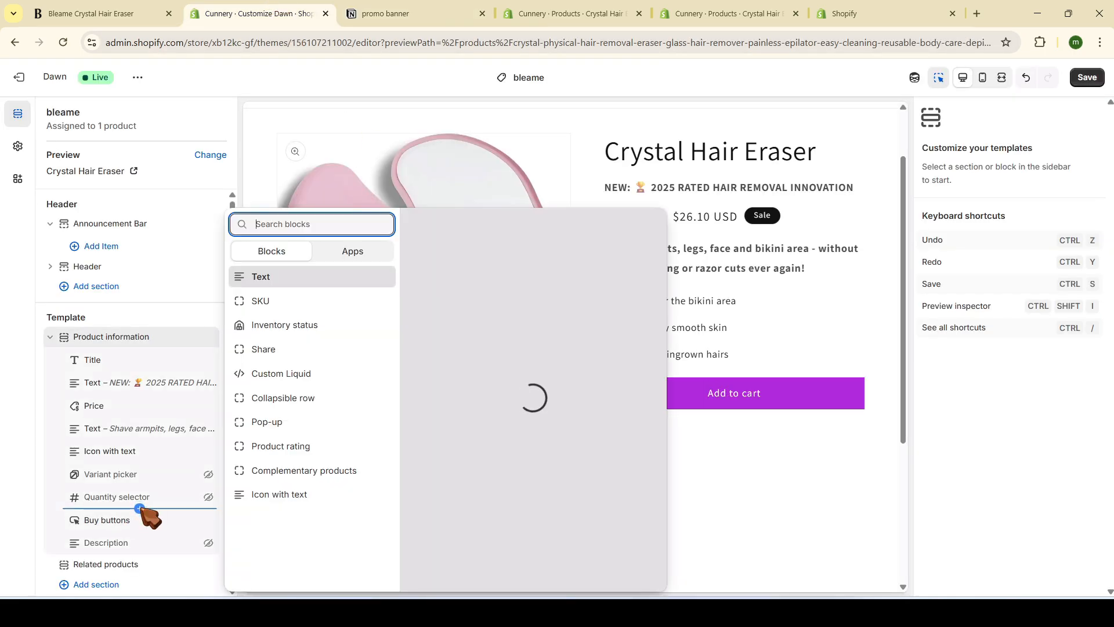
pyautogui.write('c')
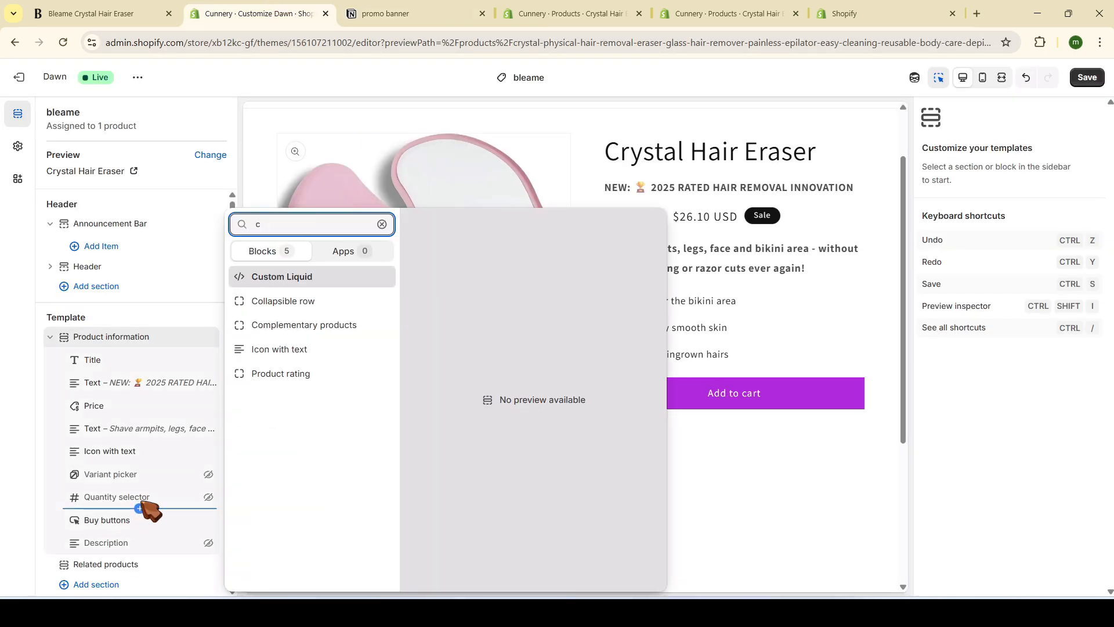
pyautogui.click(282, 277)
pyautogui.hotkey('ctrl', 'v')
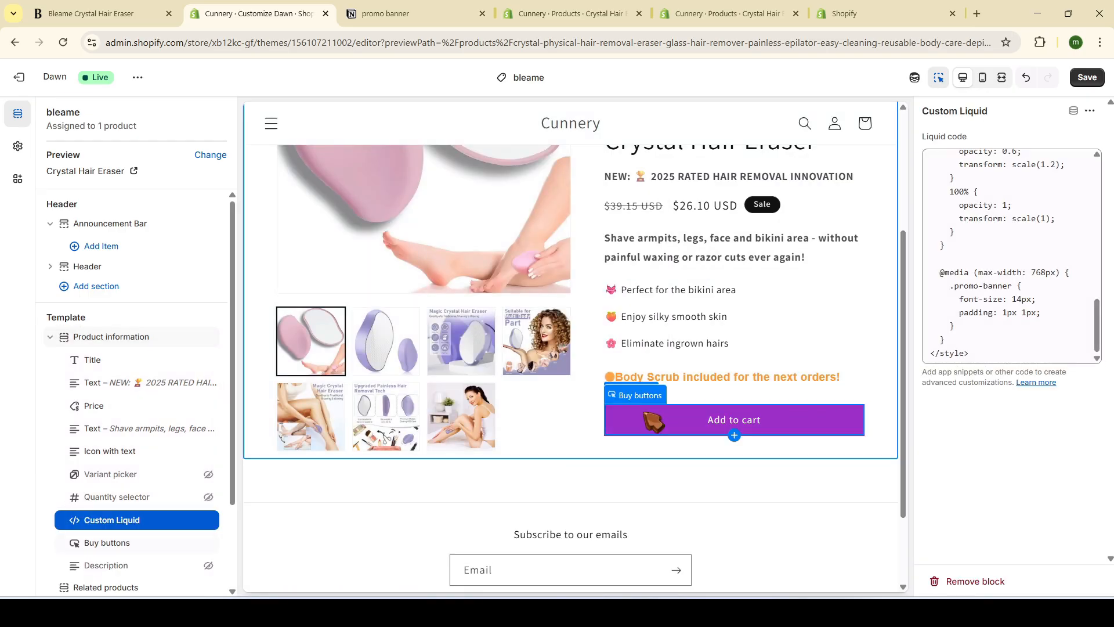
pyautogui.click(1087, 79)
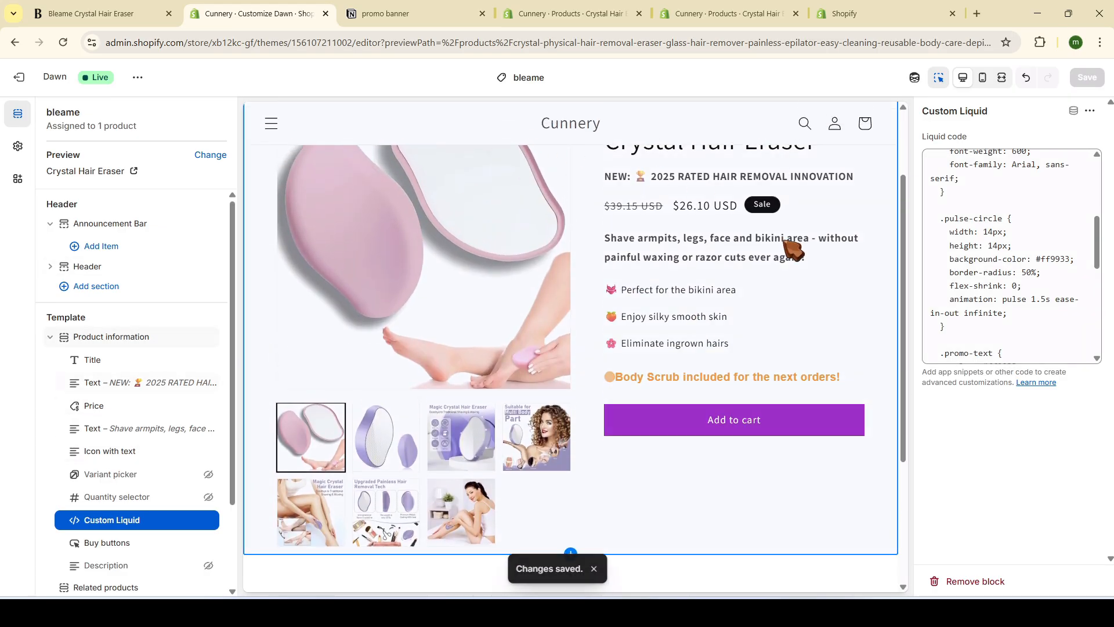
# Check the payment icons on the Bleame page and add a Custom Liquid block between Buy buttons and Description in the theme editor
pyautogui.hotkey('ctrl', 'shift', 'Tab')
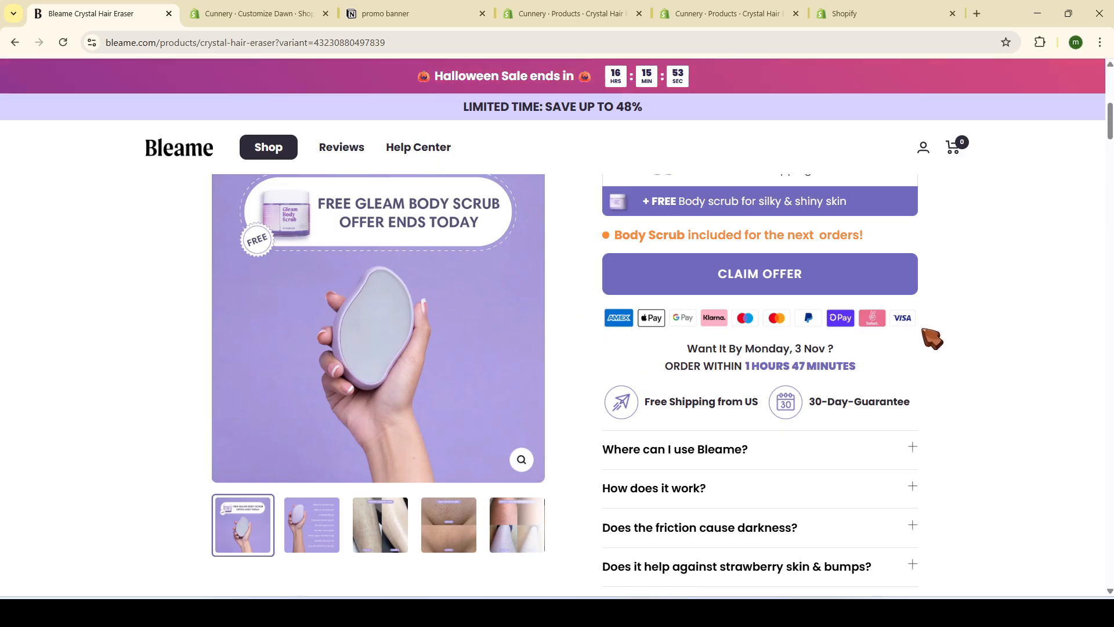
pyautogui.click(208, 13)
pyautogui.scroll(-1, 120, 496)
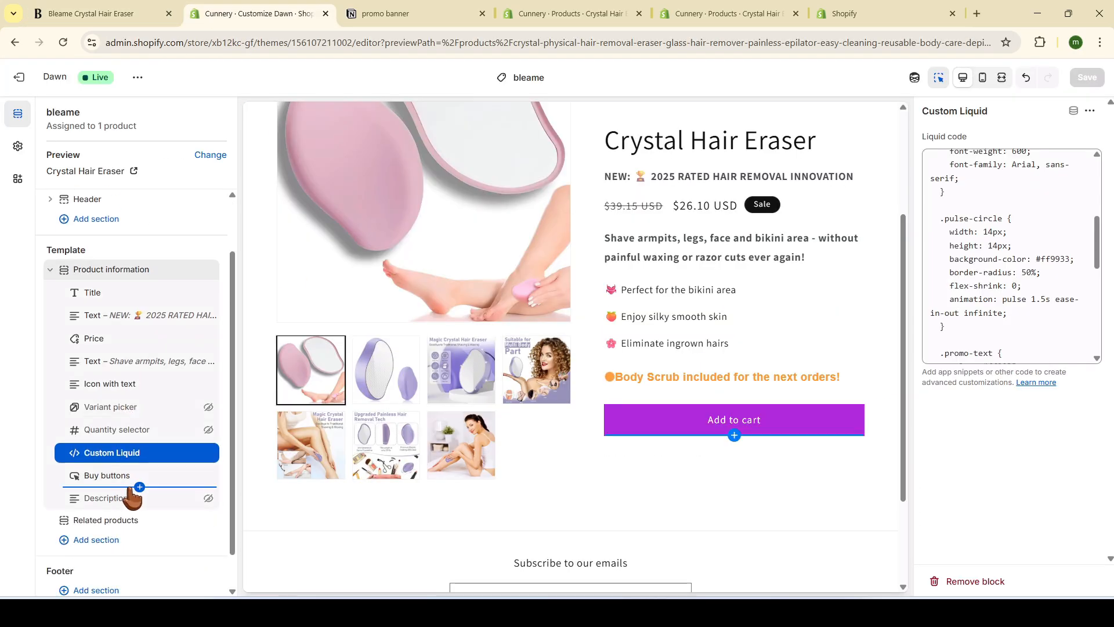
pyautogui.click(139, 487)
pyautogui.write('cu')
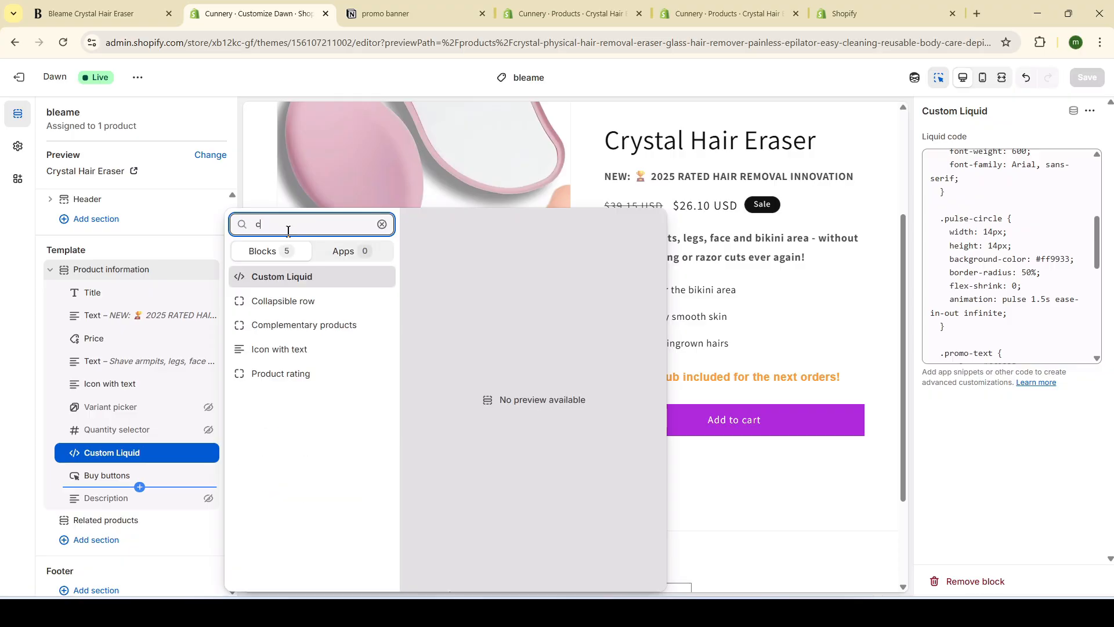
pyautogui.click(275, 277)
# Copy the Payment options code from the Bleam Sections pages in Notion
pyautogui.click(415, 13)
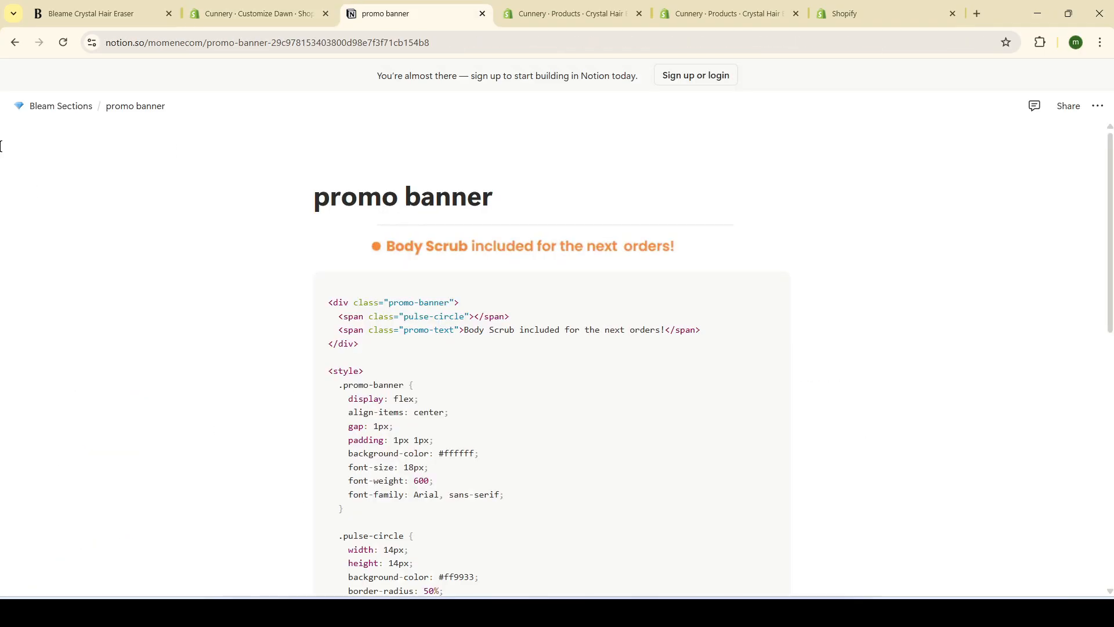
pyautogui.click(47, 106)
pyautogui.click(423, 411)
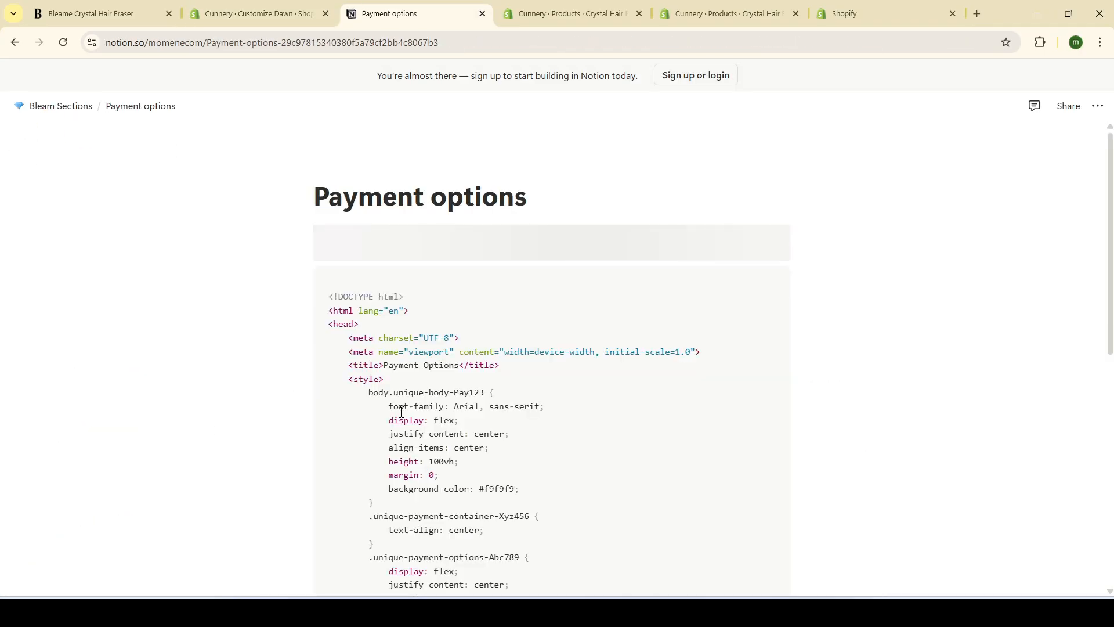
pyautogui.scroll(-3, 400, 410)
pyautogui.click(763, 143)
# Paste the payment options code into the new Custom Liquid block below Buy buttons and check the icons in the preview
pyautogui.click(256, 13)
pyautogui.click(952, 182)
pyautogui.hotkey('ctrl', 'v')
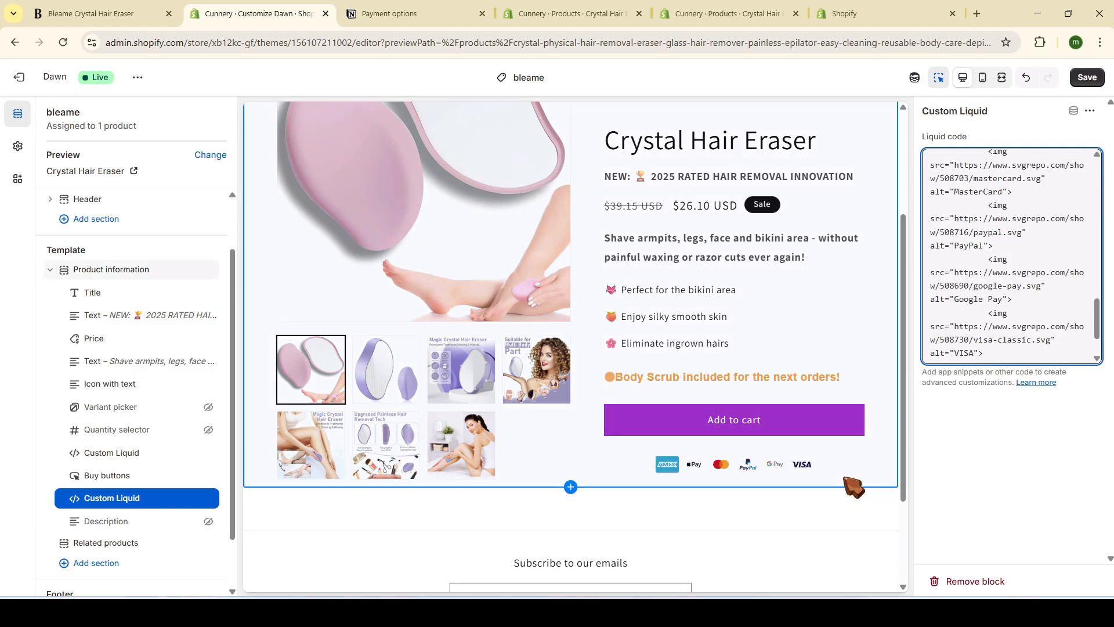
pyautogui.scroll(-1, 981, 337)
pyautogui.scroll(1, 985, 317)
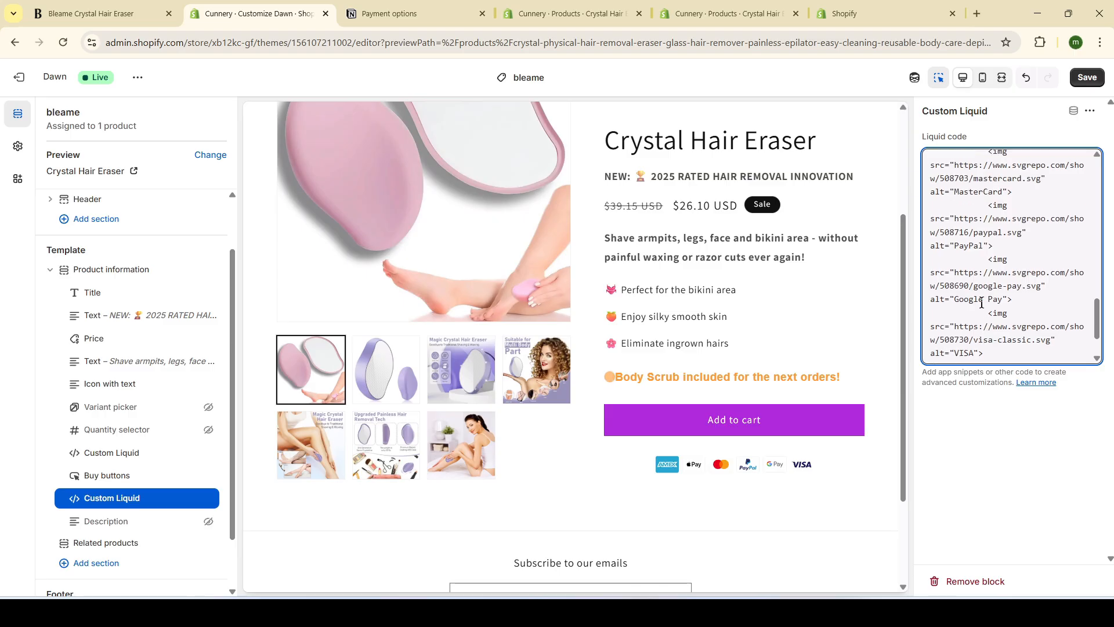
# Try removing the Google Pay image from the payment options code, and undo the deletion
pyautogui.moveTo(967, 297); pyautogui.dragTo(920, 265)
pyautogui.press('BackSpace')
pyautogui.hotkey('ctrl', 'z')
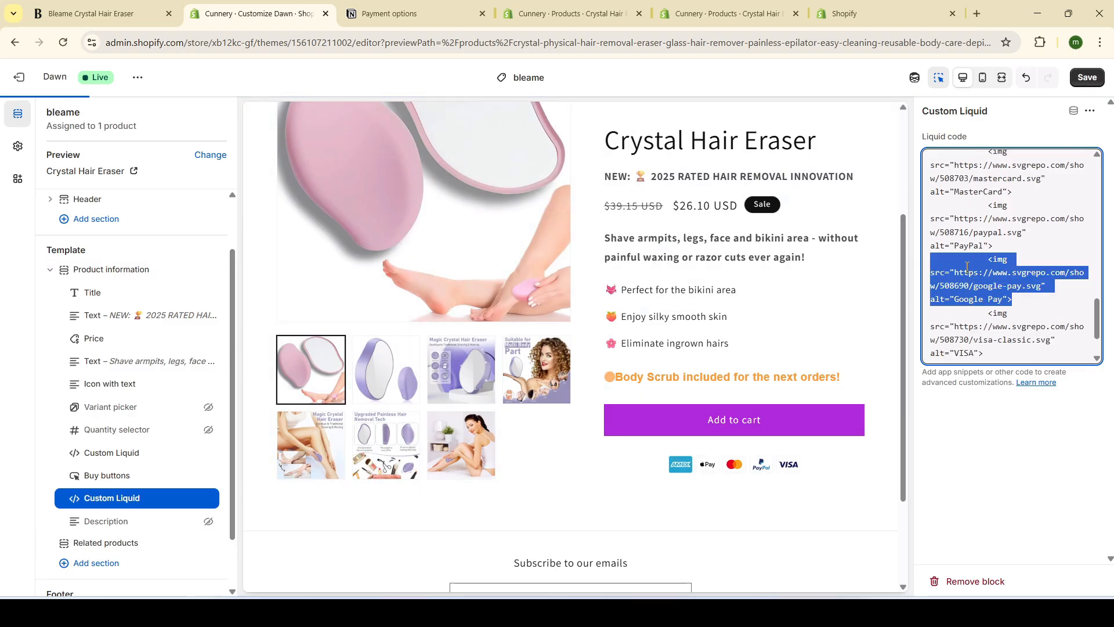
# Highlight the Google Pay image address in the payment options code and check the shipping and guarantee icons on the Bleame page
pyautogui.click(955, 271)
pyautogui.moveTo(990, 281); pyautogui.dragTo(1040, 291)
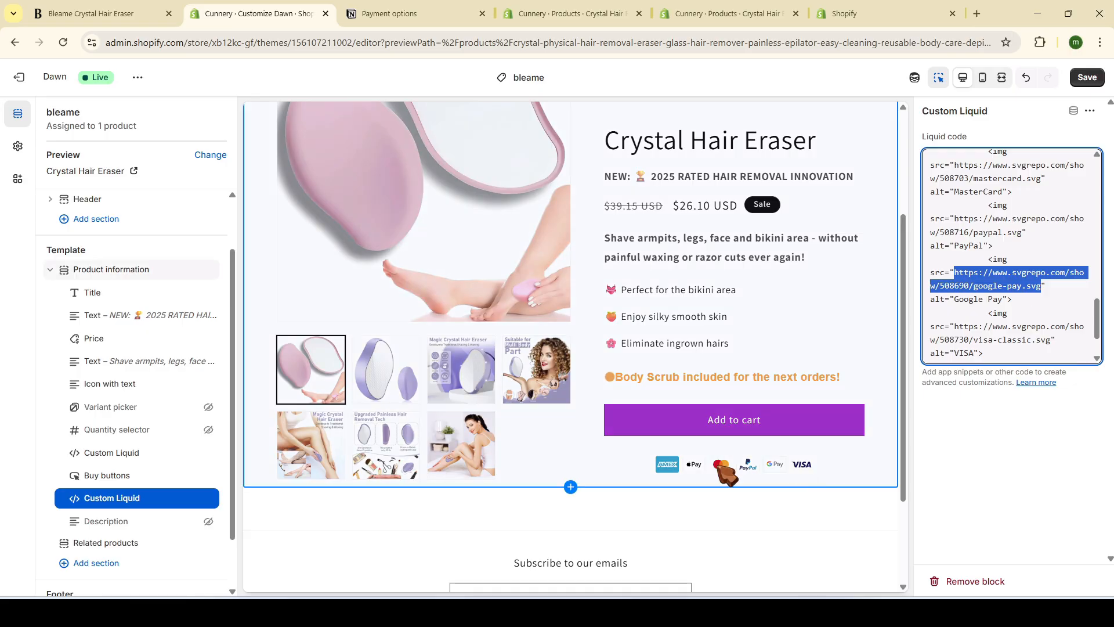
pyautogui.hotkey('ctrl', 'shift', 'Tab')
pyautogui.moveTo(586, 344); pyautogui.dragTo(783, 350)
pyautogui.click(255, 13)
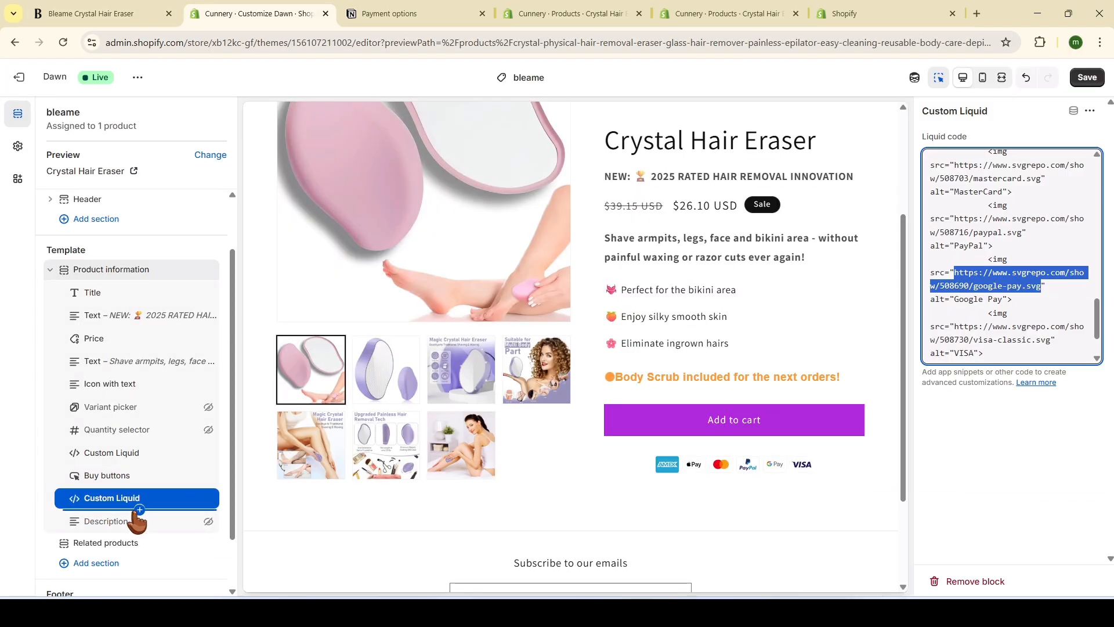
# Add an Icon with text block below the payment Custom Liquid block and clear its Pairing 3 heading
pyautogui.click(140, 510)
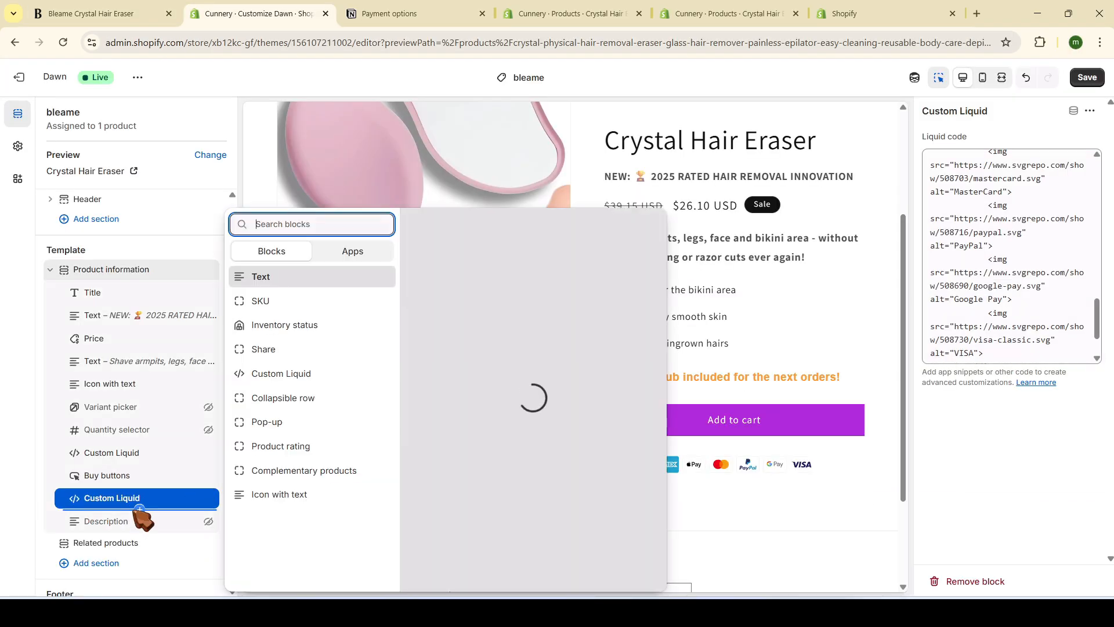
pyautogui.click(286, 495)
pyautogui.scroll(-6, 980, 213)
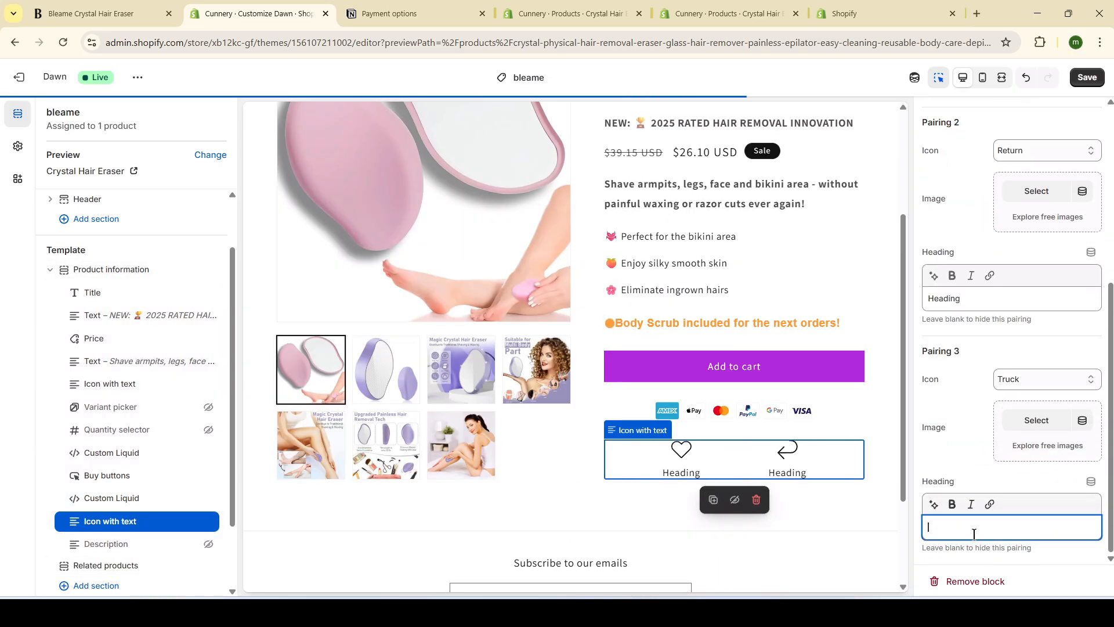
# Copy "Free Shipping from US" and "30-Day-Guarantee" from the Bleame page into the Pairing 1 and Pairing 2 headings
pyautogui.hotkey('ctrl', 'shift', 'Tab')
pyautogui.tripleClick(676, 332)
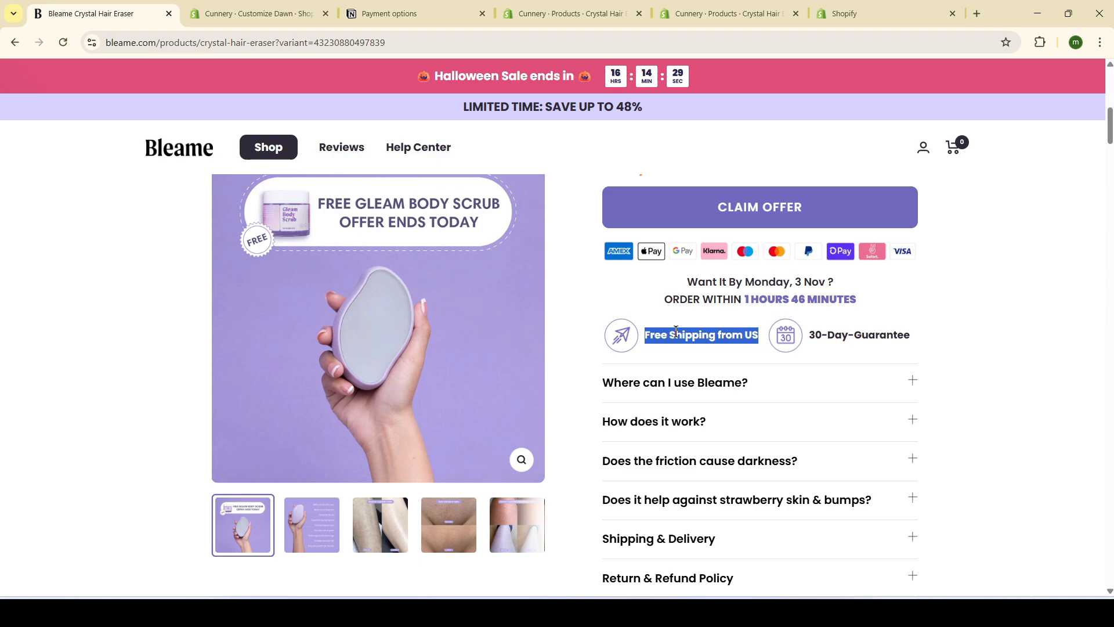
pyautogui.click(296, 9)
pyautogui.tripleClick(936, 370)
pyautogui.hotkey('ctrl', 'v')
pyautogui.hotkey('ctrl', 'shift', 'Tab')
pyautogui.tripleClick(860, 335)
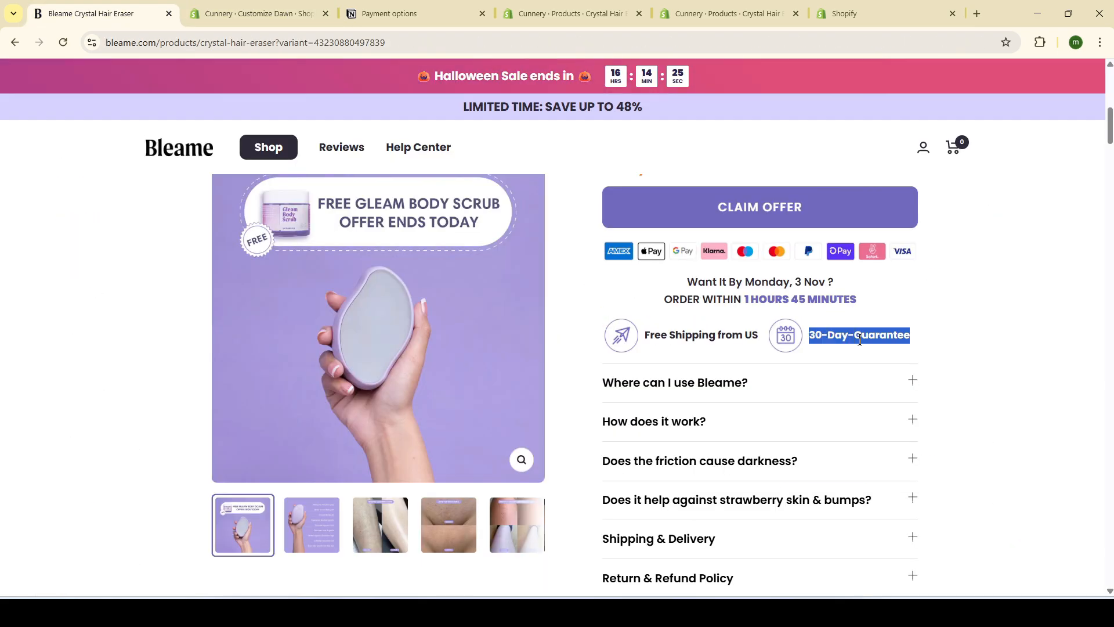
pyautogui.hotkey('ctrl', 'c')
pyautogui.click(261, 13)
pyautogui.tripleClick(985, 330)
pyautogui.hotkey('ctrl', 'v')
# Make the "30-Day-Guarantee" and "Free Shipping from US" headings bold
pyautogui.tripleClick(985, 329)
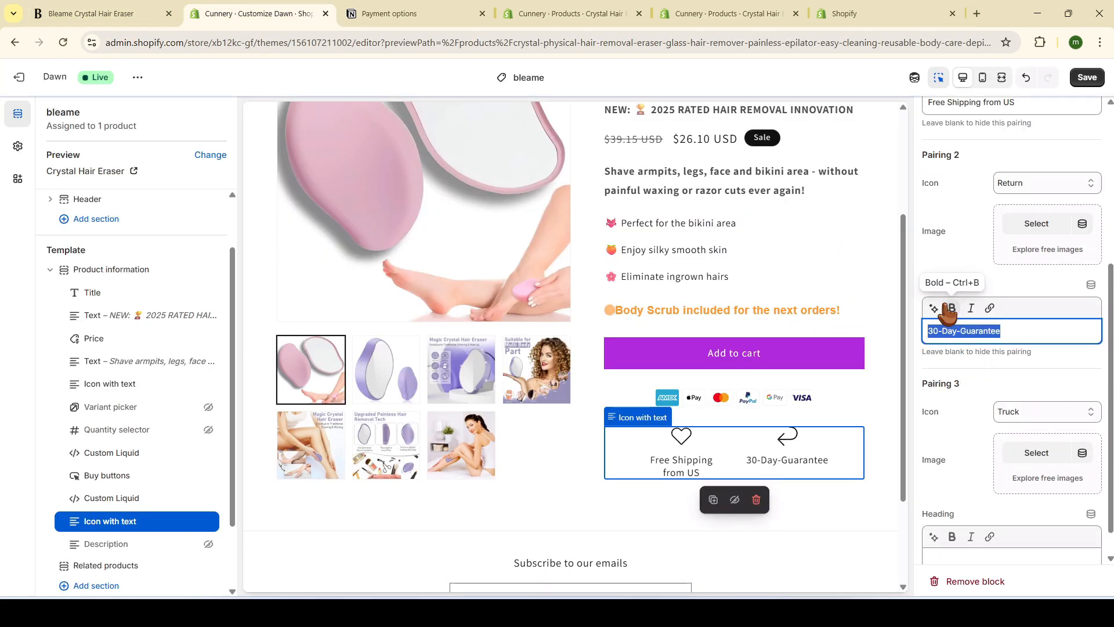
pyautogui.click(950, 308)
pyautogui.scroll(5, 970, 369)
pyautogui.tripleClick(971, 371)
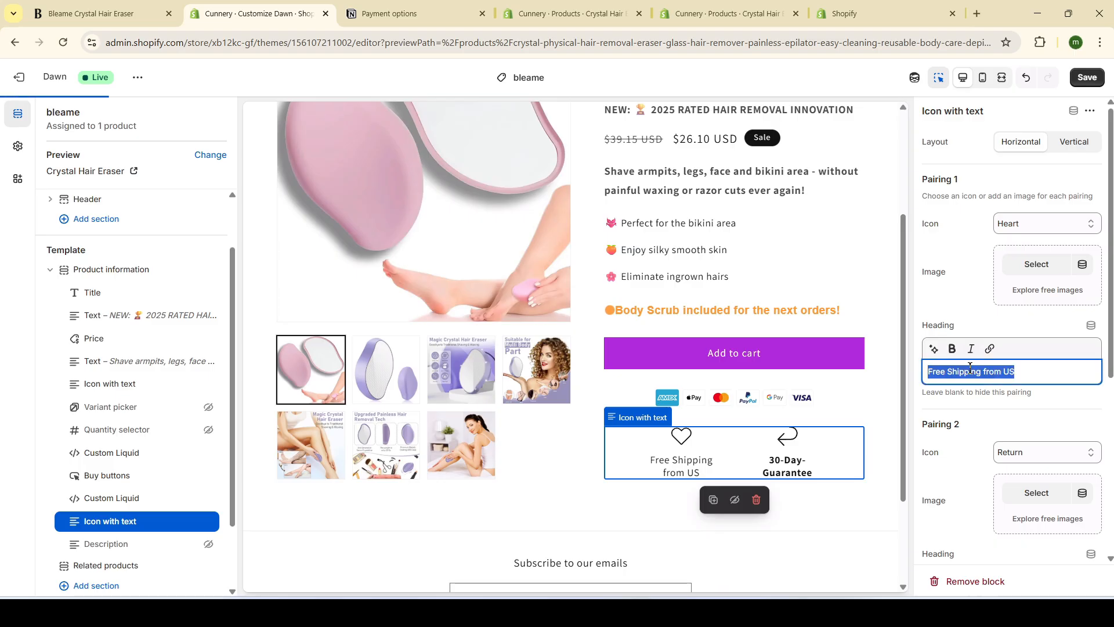
pyautogui.click(952, 348)
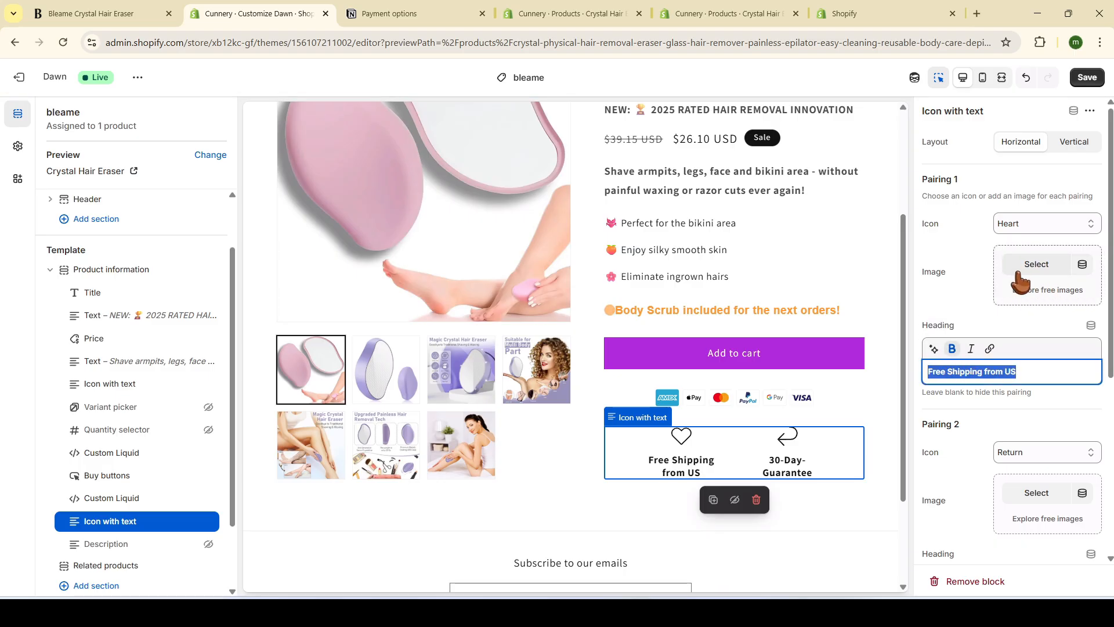
# Set the Free_Shipping image for Pairing 1 and the 30_Nights_Trial image for Pairing 2, and save the theme
pyautogui.click(1038, 267)
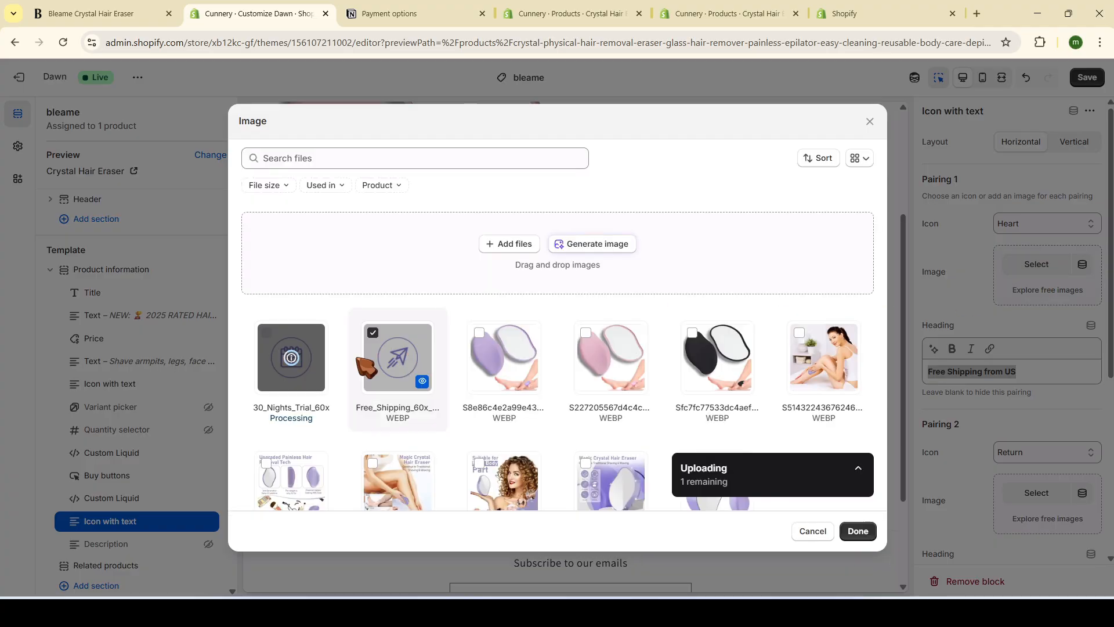
pyautogui.click(856, 532)
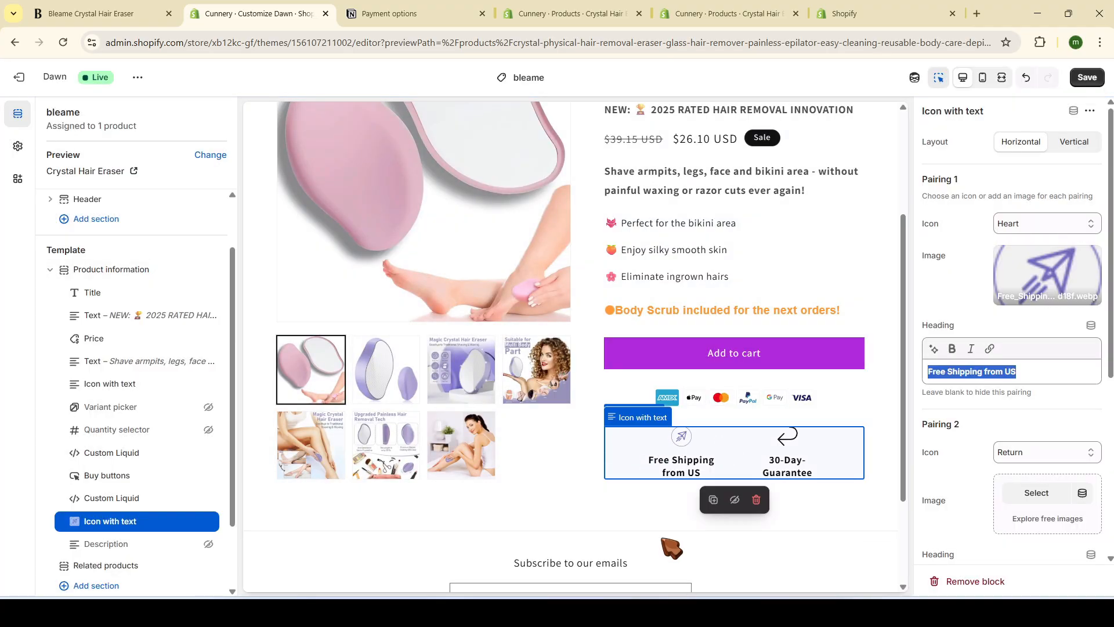
pyautogui.scroll(-5, 1012, 348)
pyautogui.click(1036, 224)
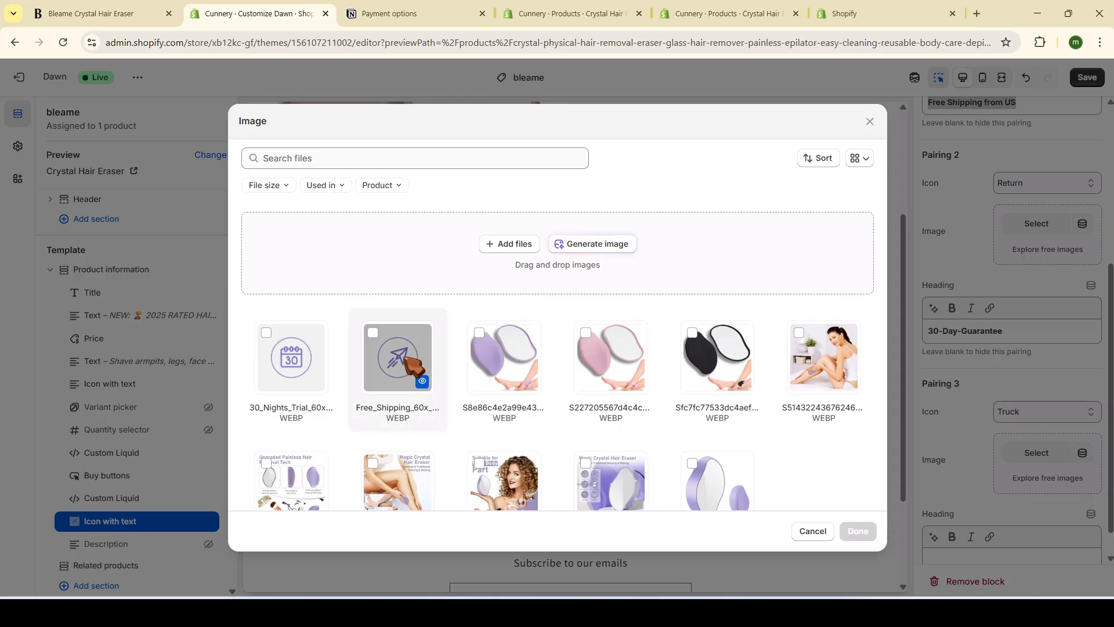
pyautogui.click(278, 371)
pyautogui.click(850, 532)
pyautogui.click(1081, 82)
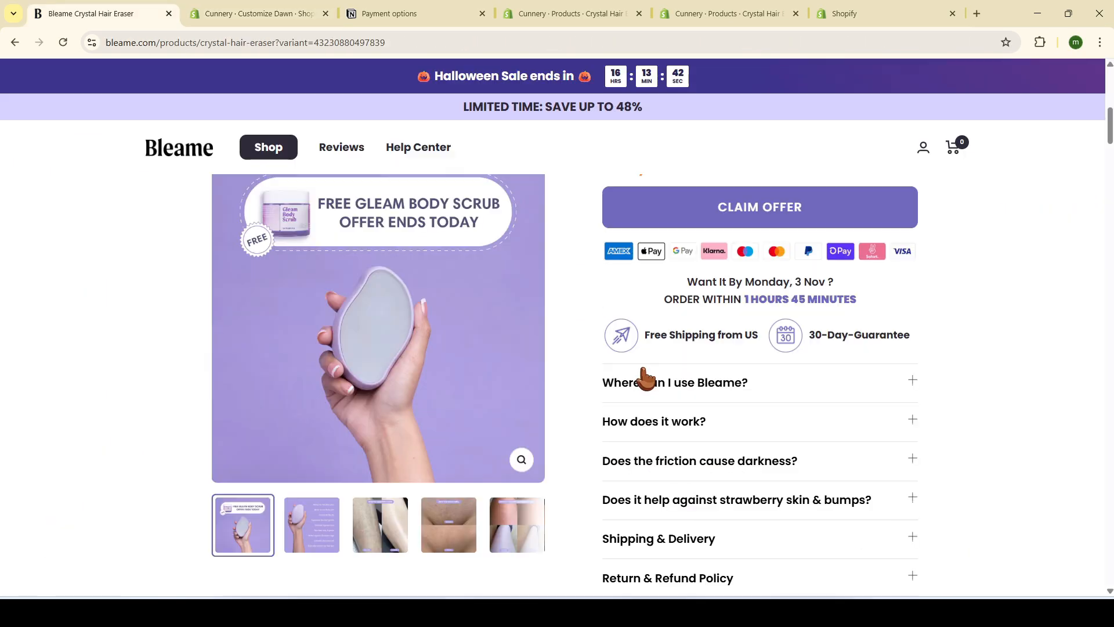
# Add a Collapsible row below the new Icon with text block, using Bleame's question "Where can I use Bleame?" as its heading
pyautogui.click(646, 378)
pyautogui.click(668, 391)
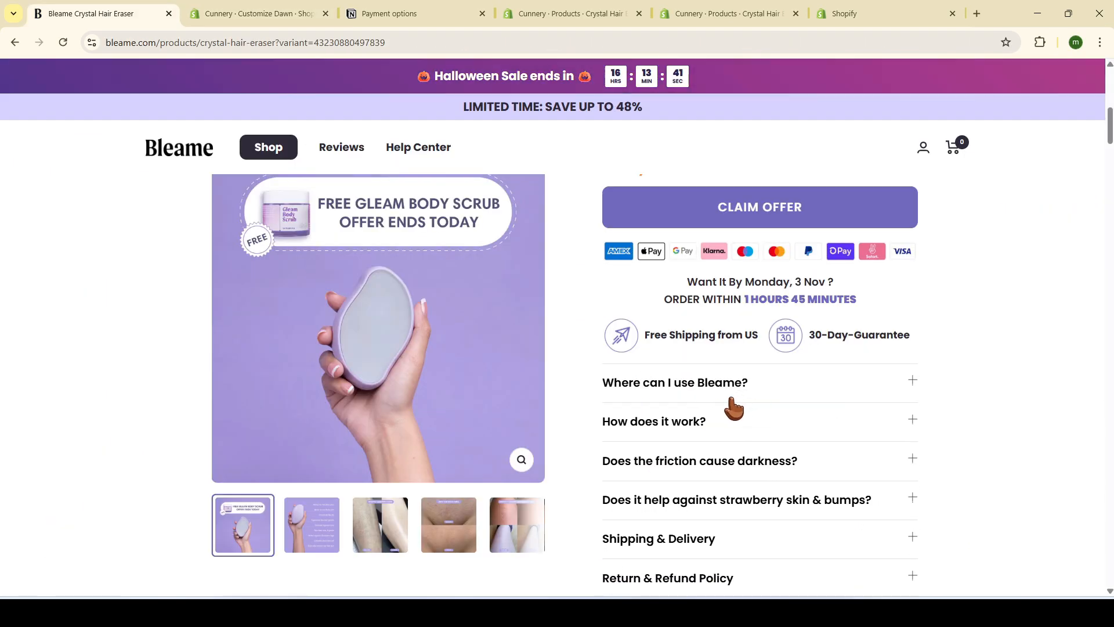
pyautogui.click(290, 13)
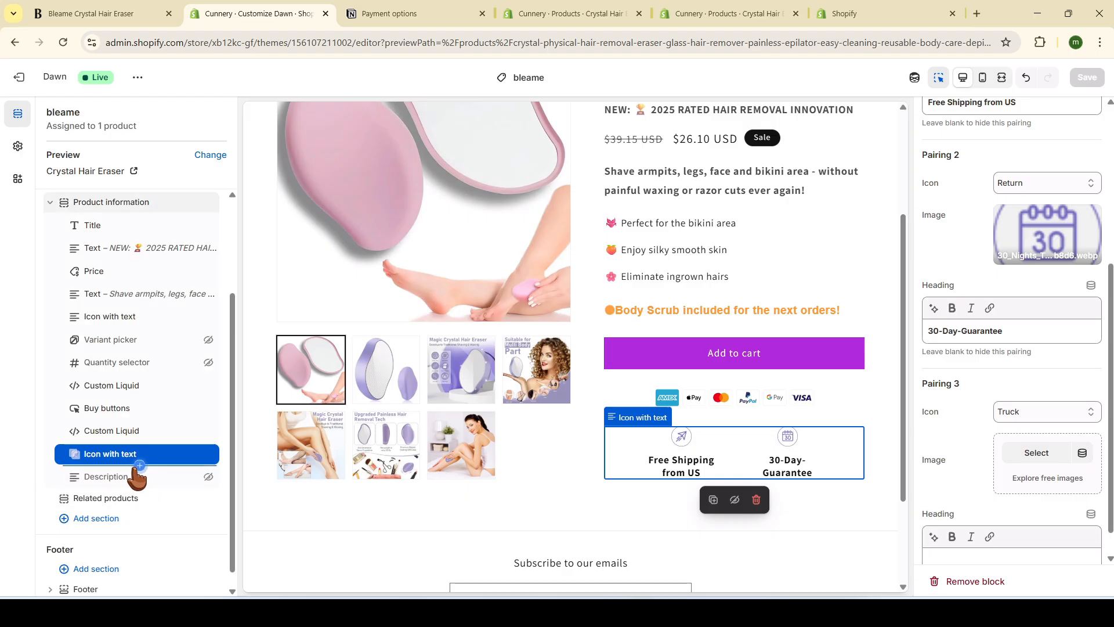
pyautogui.click(140, 465)
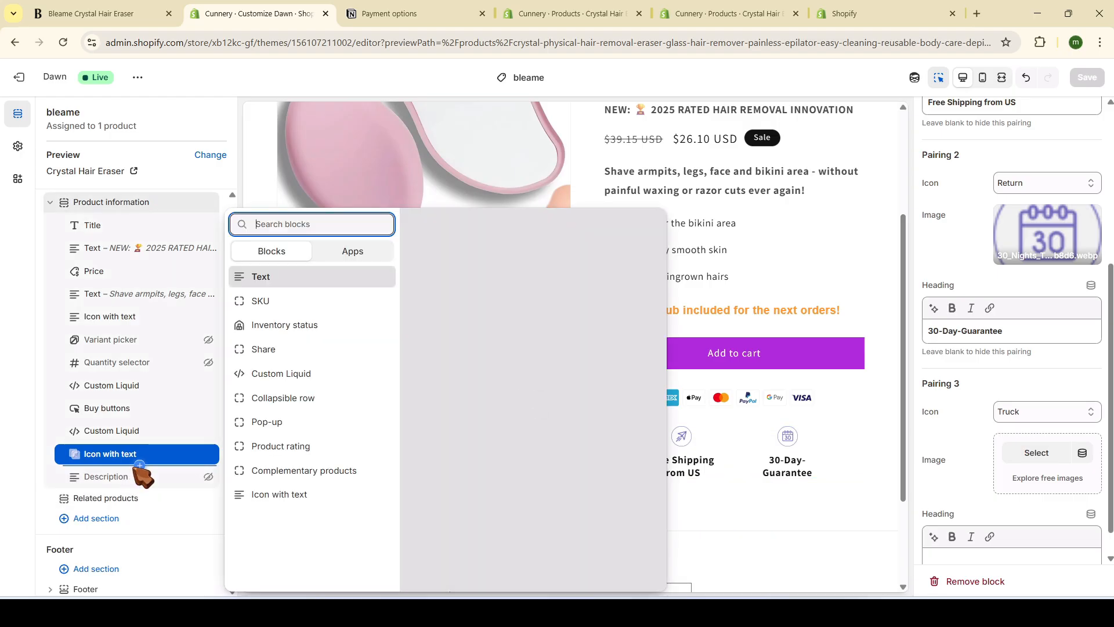
pyautogui.click(257, 408)
pyautogui.hotkey('ctrl', 'v')
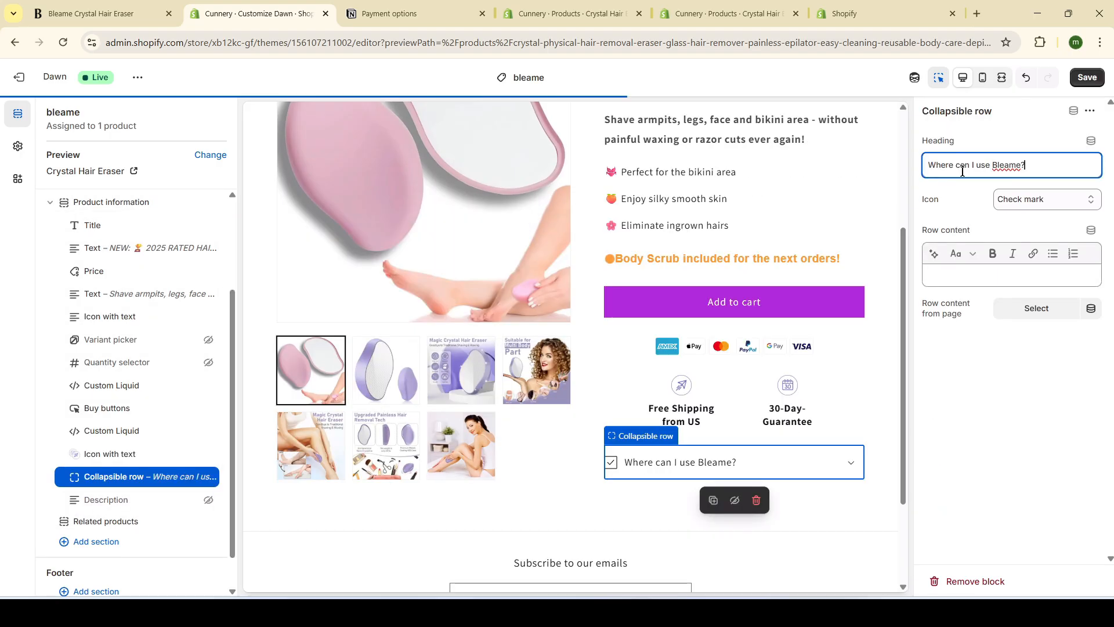
# Paste Bleame's answer about the usable body parts as the row content, set the icon to None, and test expanding the row
pyautogui.click(952, 275)
pyautogui.hotkey('ctrl', 'v')
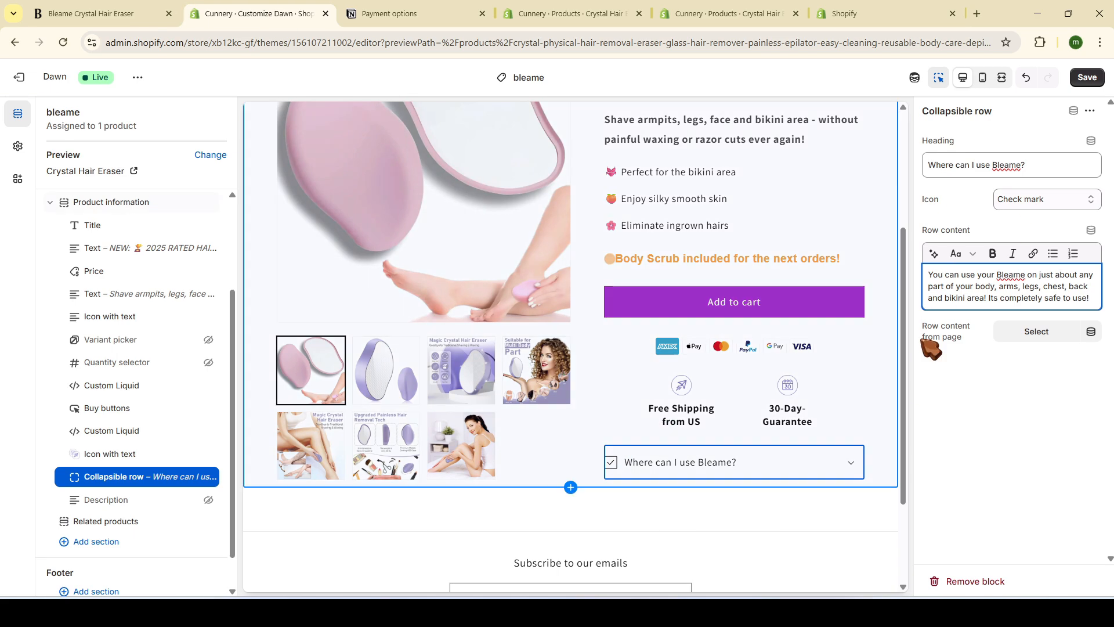
pyautogui.click(1048, 199)
pyautogui.click(1033, 219)
pyautogui.click(849, 463)
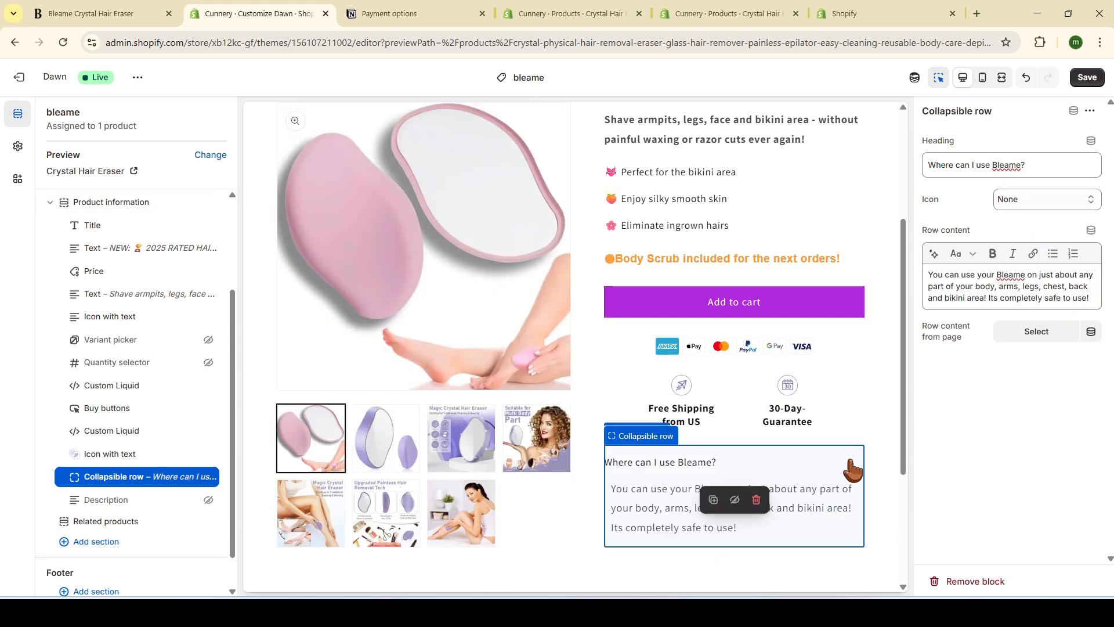
pyautogui.click(773, 476)
# Duplicate the collapsible row and set the copy's heading to "How does it work?"
pyautogui.rightClick(133, 481)
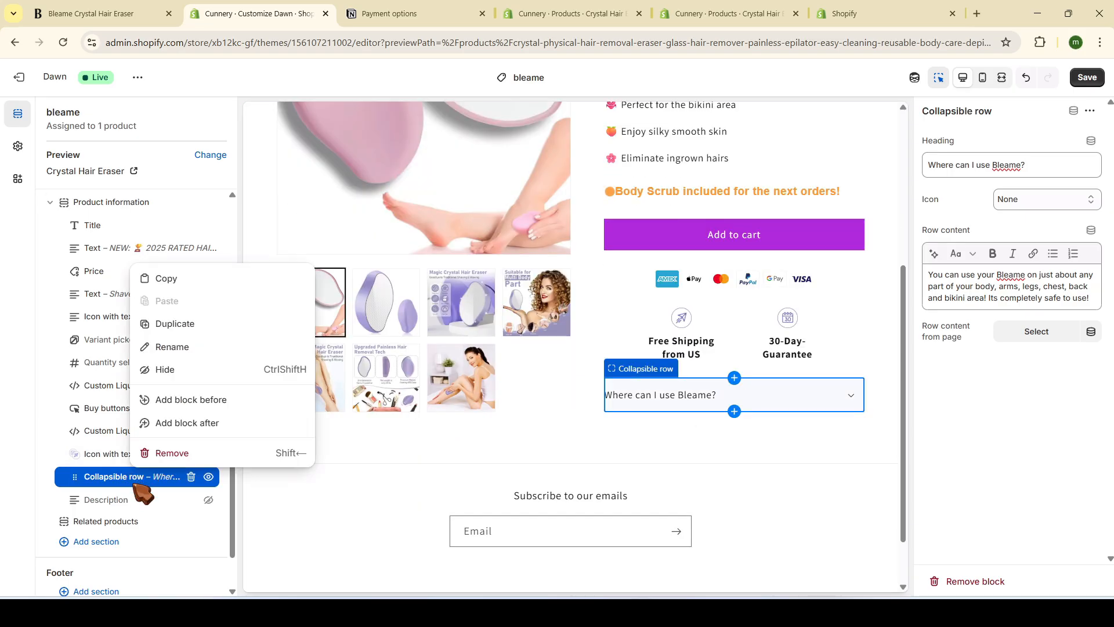
pyautogui.click(185, 325)
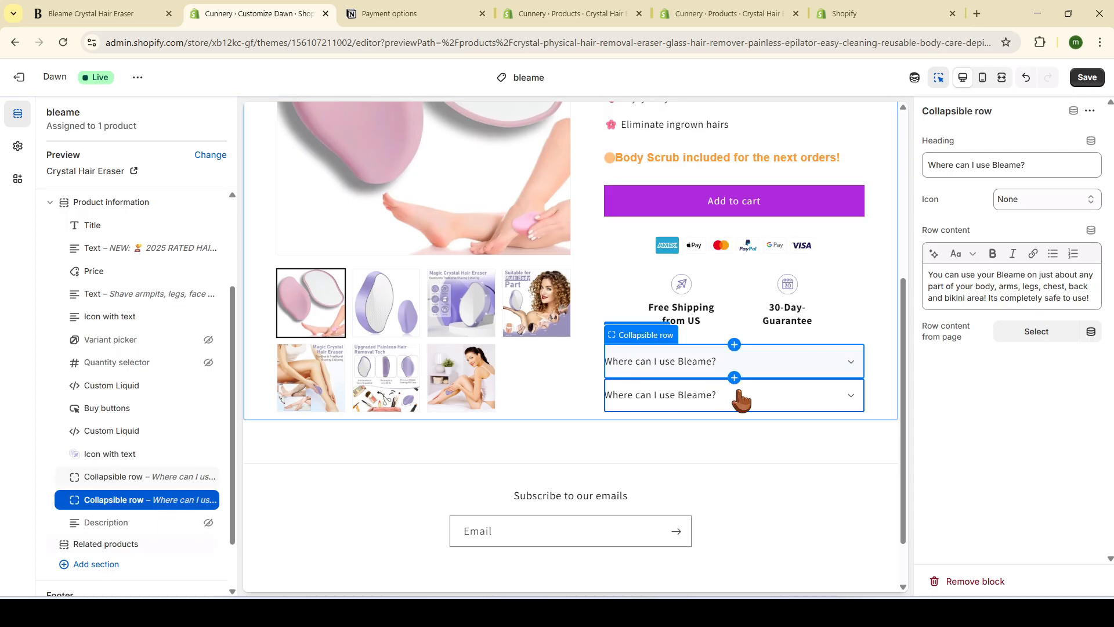
pyautogui.tripleClick(948, 167)
pyautogui.write('How does it work?')
# Replace the "How does it work?" row content with Bleame's Nano-Crystalline technology answer and check the row in the preview
pyautogui.click(933, 281)
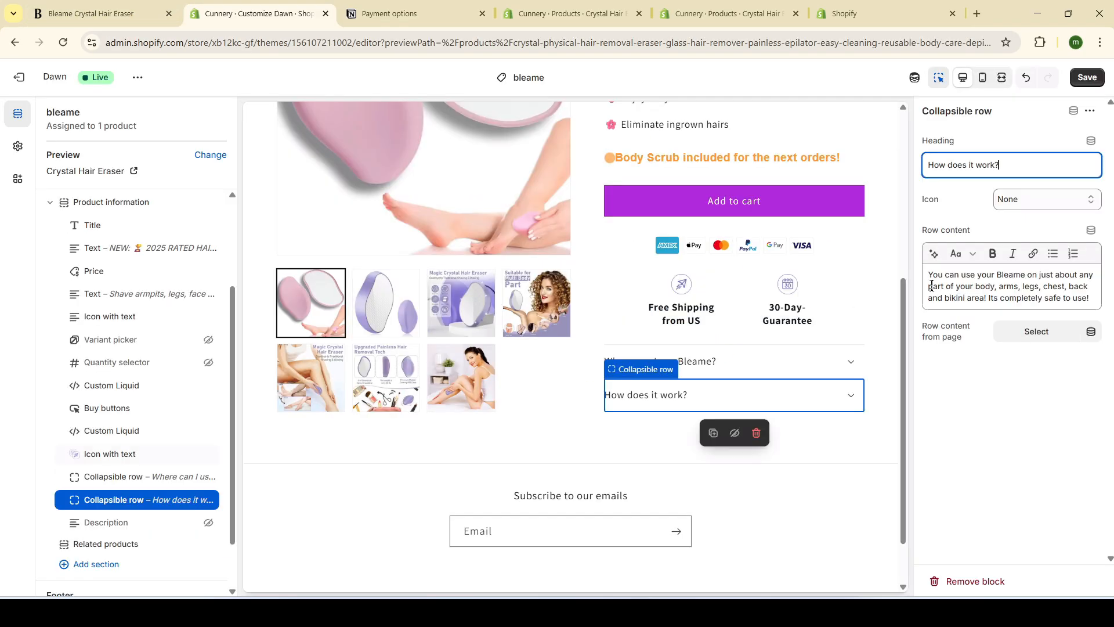
pyautogui.hotkey('ctrl', 'a')
pyautogui.hotkey('ctrl', 'v')
pyautogui.click(690, 394)
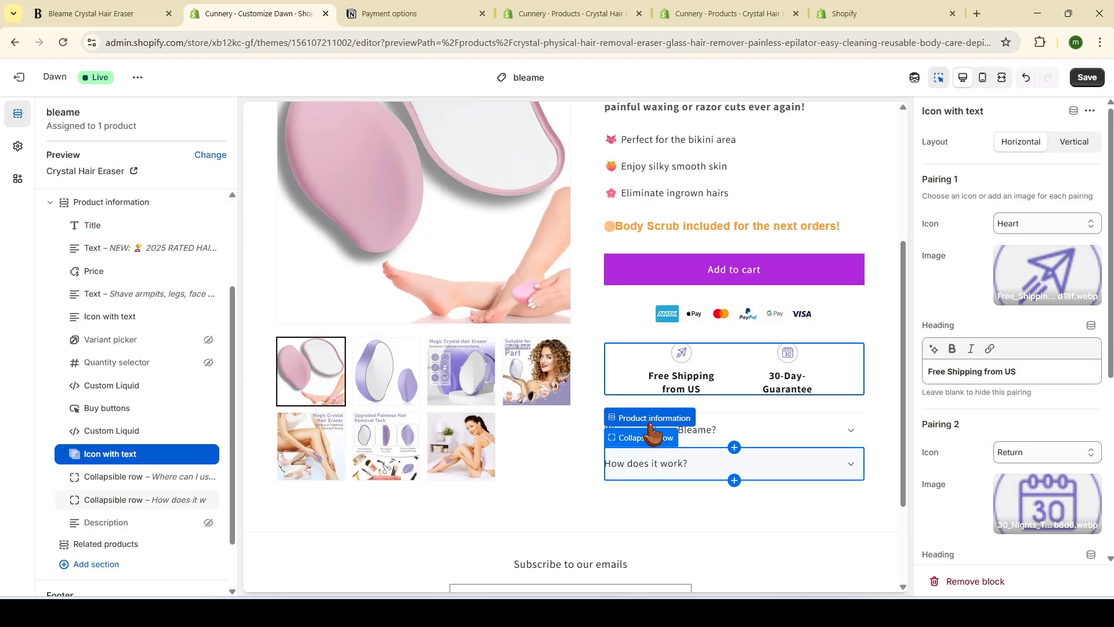
pyautogui.click(690, 469)
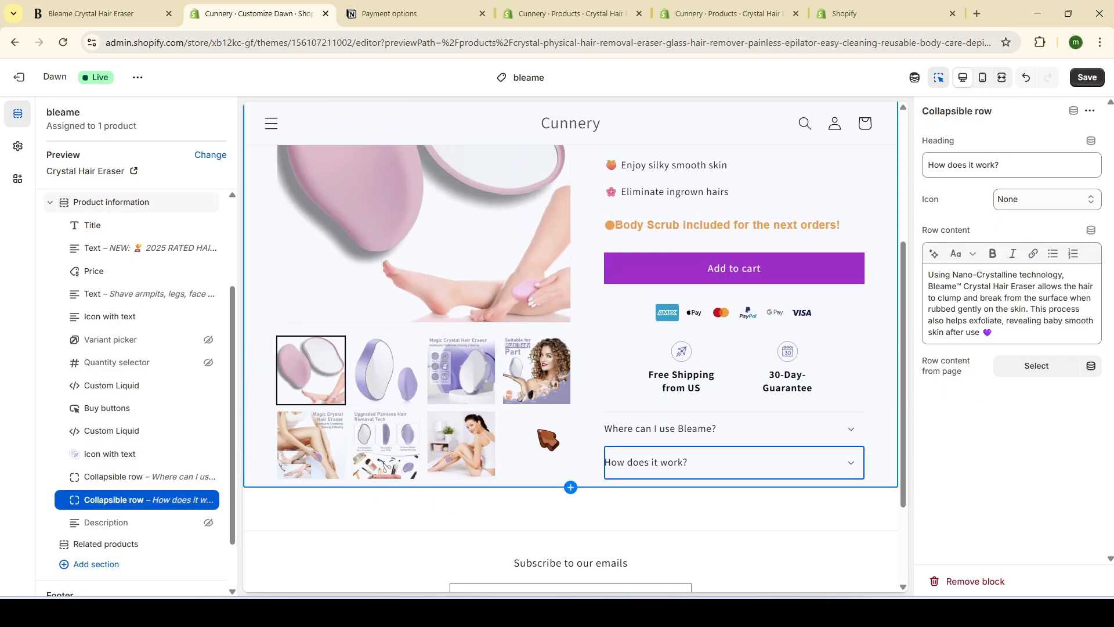
# Set the Product information media layout to Thumbnail carousel, test browsing the thumbnails, and save the theme
pyautogui.click(131, 193)
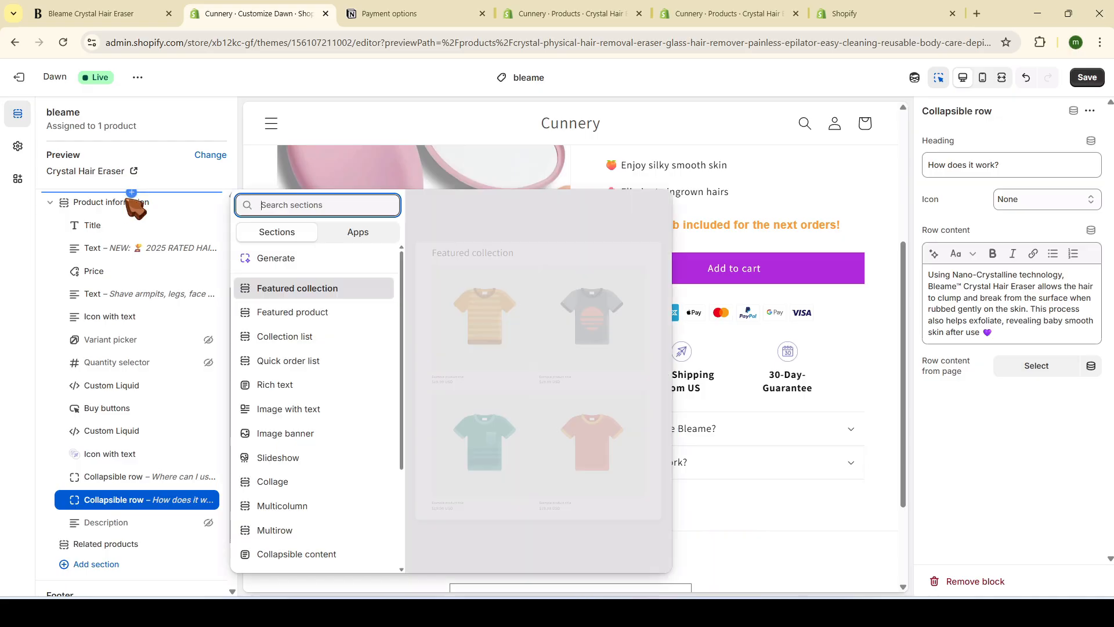
pyautogui.click(123, 209)
pyautogui.click(1031, 324)
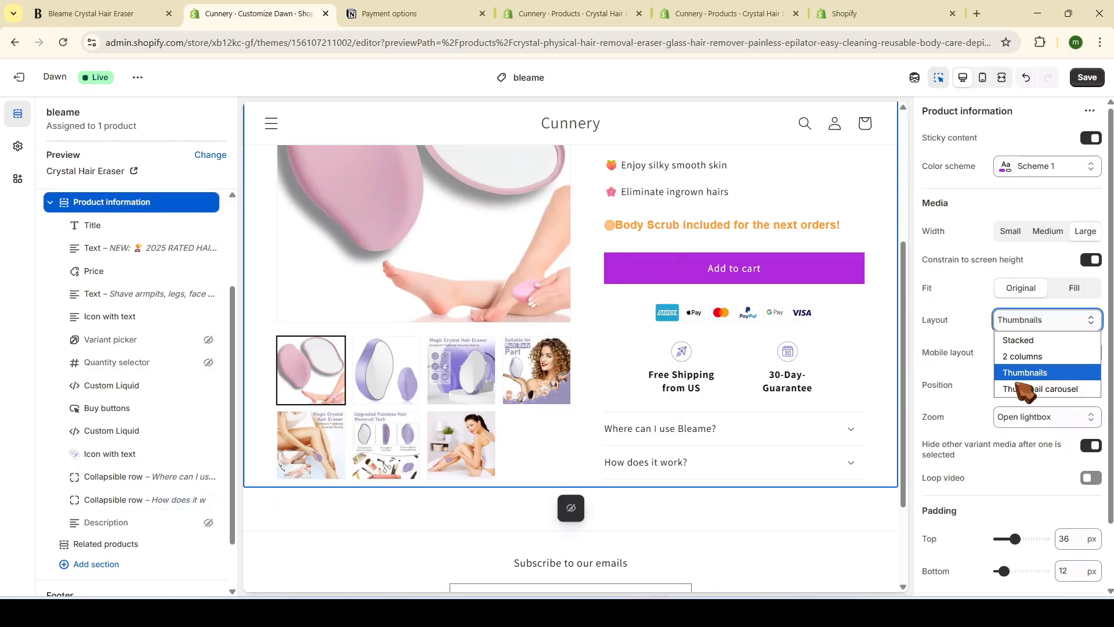
pyautogui.click(1060, 392)
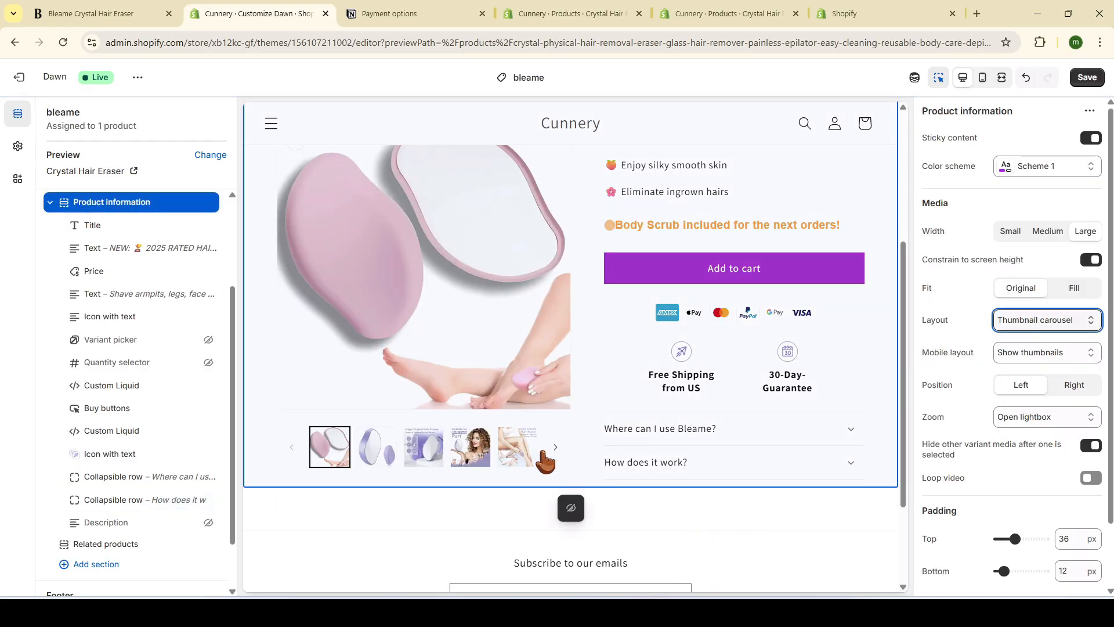
pyautogui.click(552, 450)
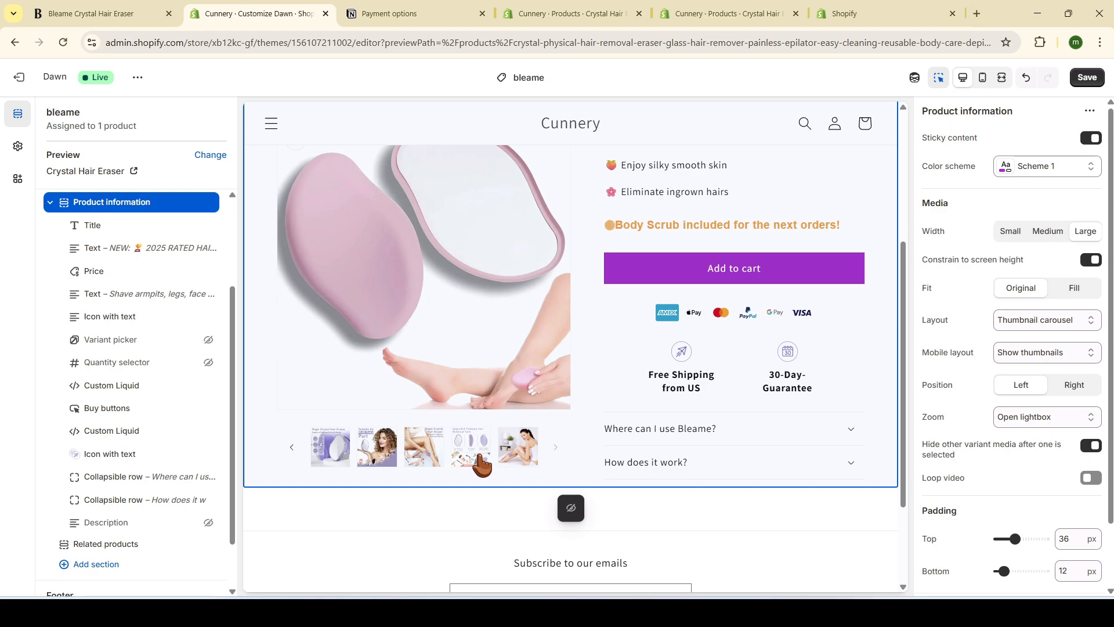
pyautogui.hotkey('ctrl', 's')
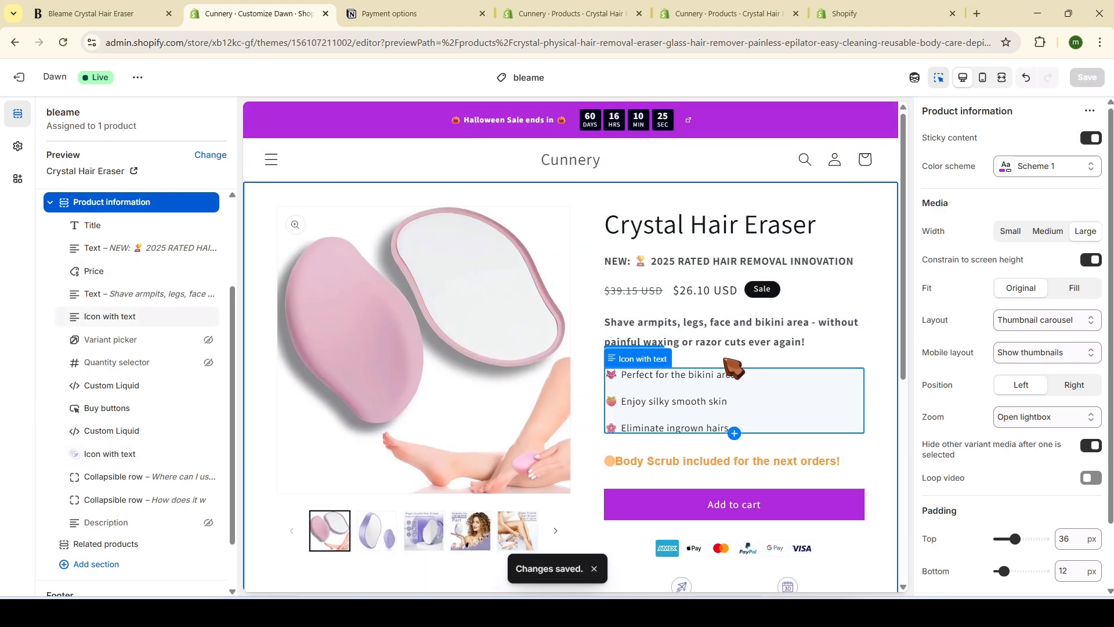
# Check Bleame's customer reviews section and examine the matching Marquee Reviews code page under Bleam Sections in Notion
pyautogui.hotkey('ctrl', 'shift', 'Tab')
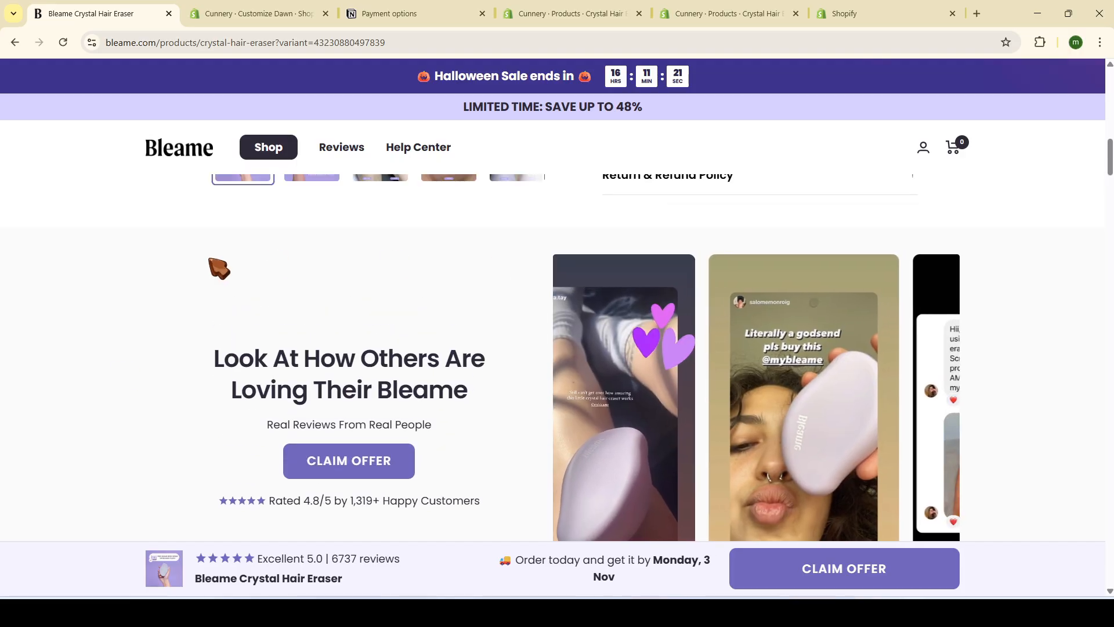
pyautogui.click(357, 8)
pyautogui.click(60, 108)
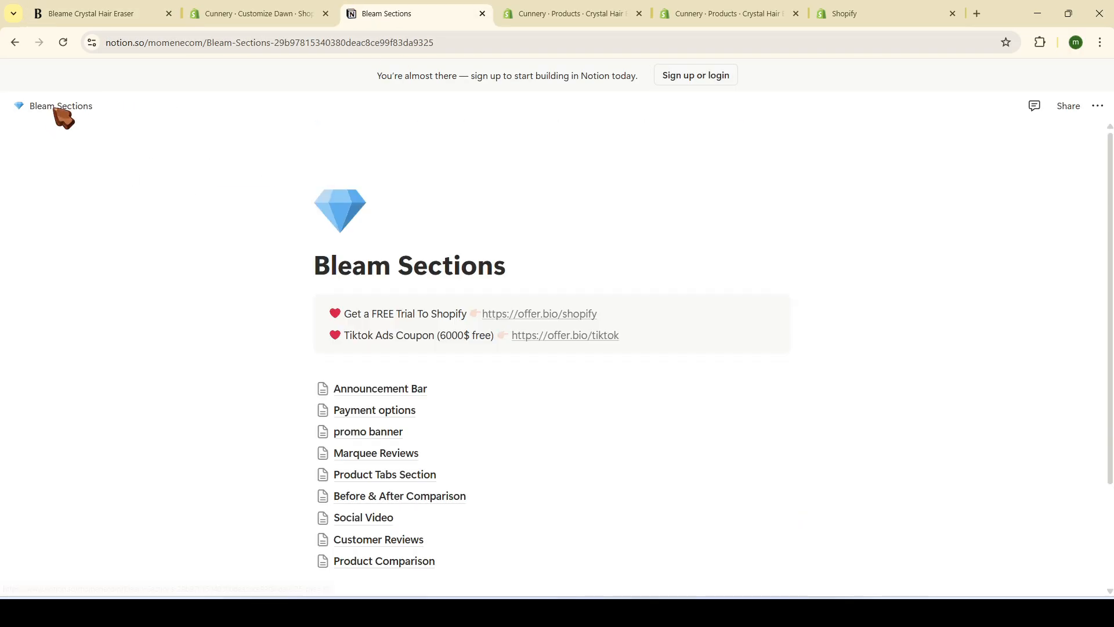
pyautogui.click(392, 454)
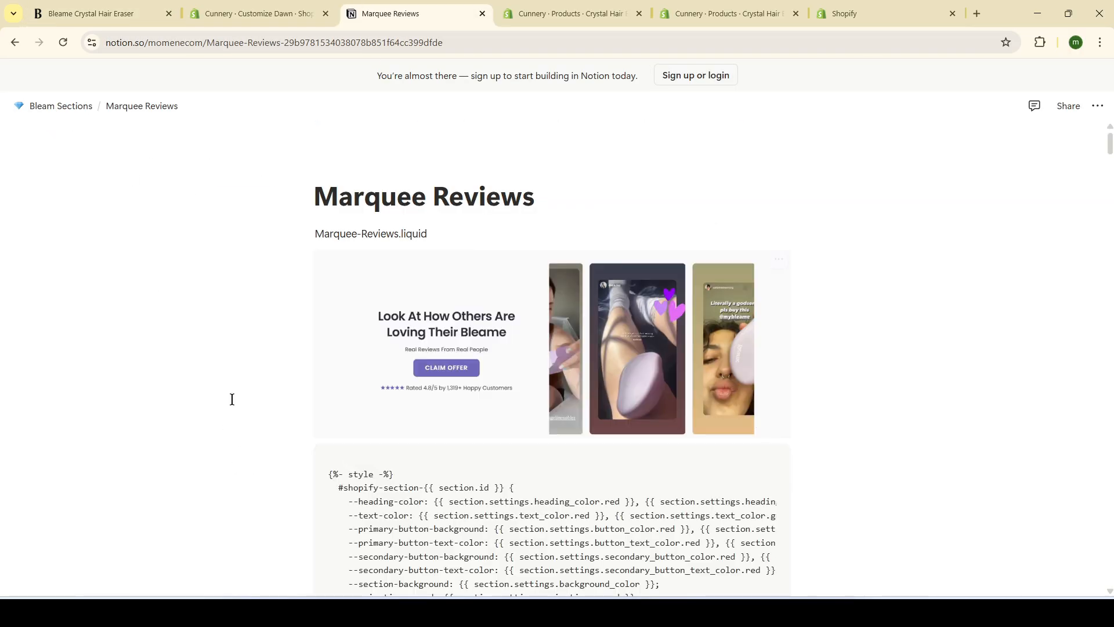
pyautogui.scroll(-1, 517, 511)
pyautogui.scroll(-3, 518, 510)
pyautogui.scroll(4, 610, 438)
pyautogui.scroll(-2, 443, 390)
pyautogui.scroll(2, 431, 395)
# Switch to the Shopify admin and open the code editor for the Horizon theme from the online store's themes
pyautogui.hotkey('ctrl', 'Tab')
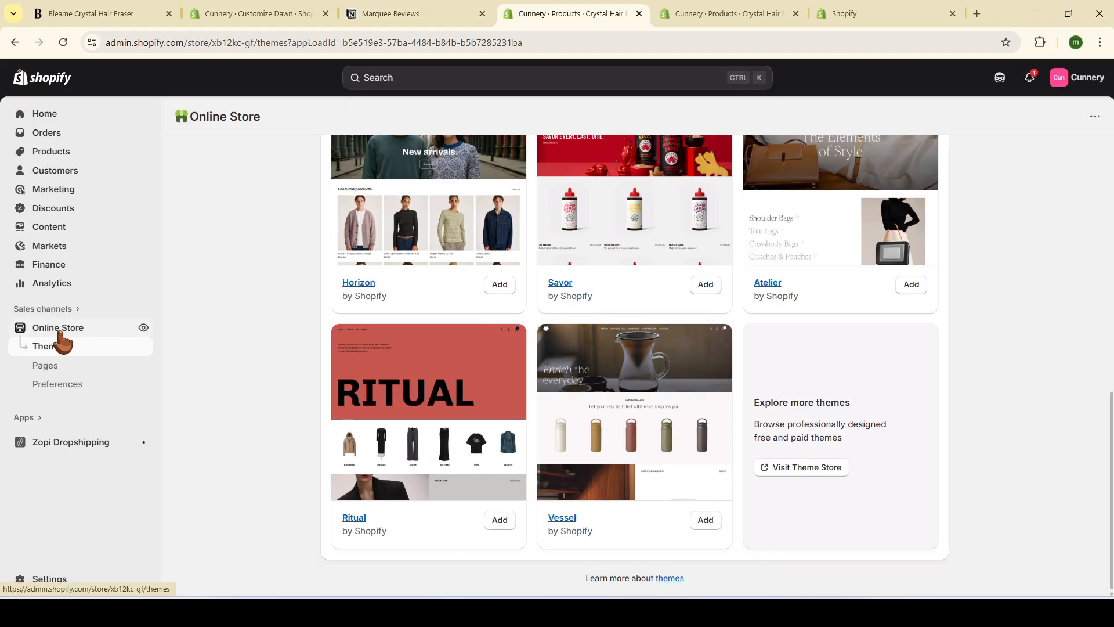
pyautogui.click(90, 343)
pyautogui.click(863, 455)
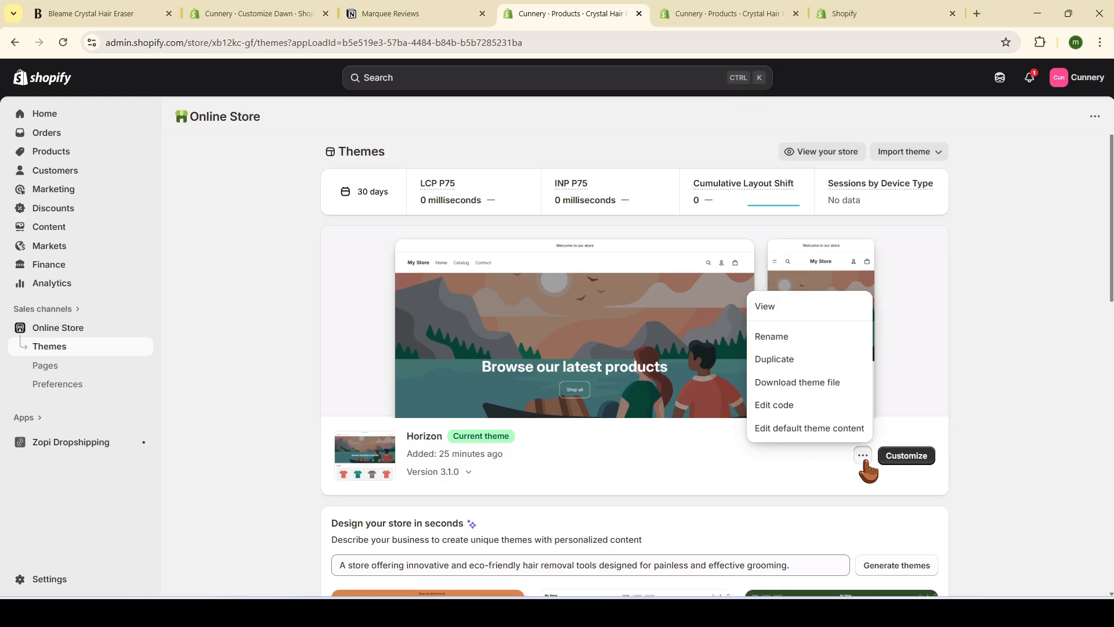
pyautogui.click(801, 406)
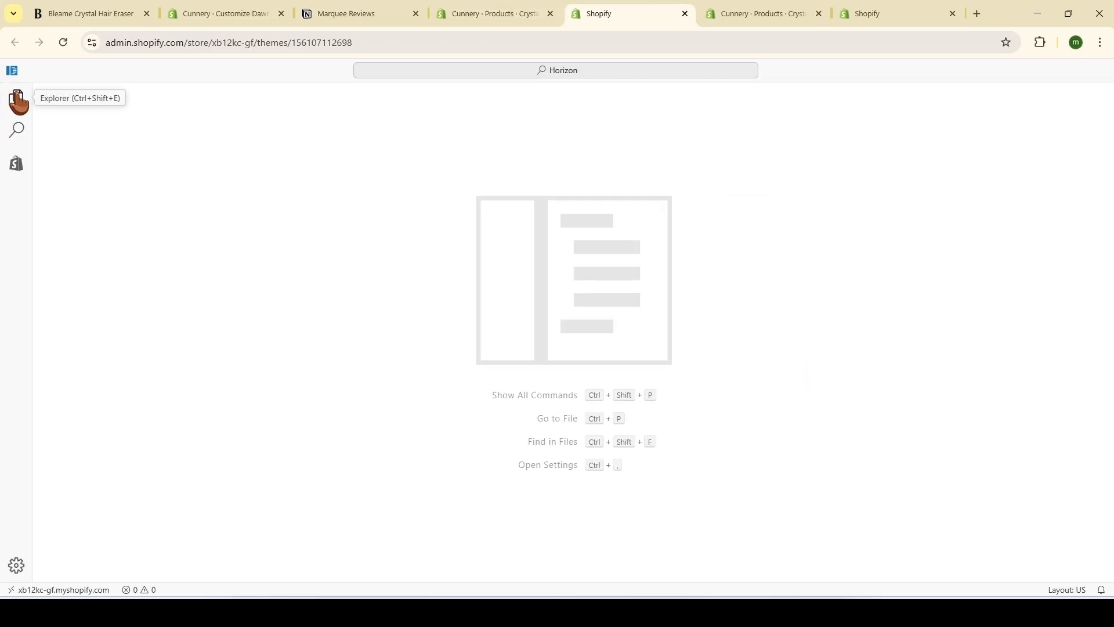
# Close the Horizon code editor and open the Dawn theme's code with its file explorer shown
pyautogui.hotkey('ctrl', 'w')
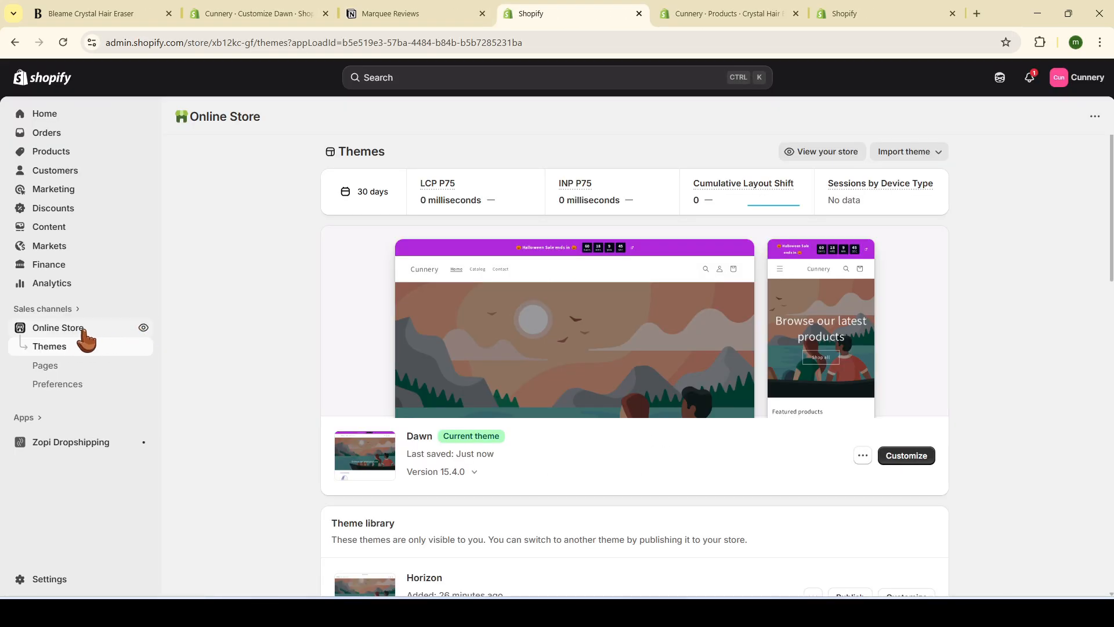
pyautogui.click(864, 456)
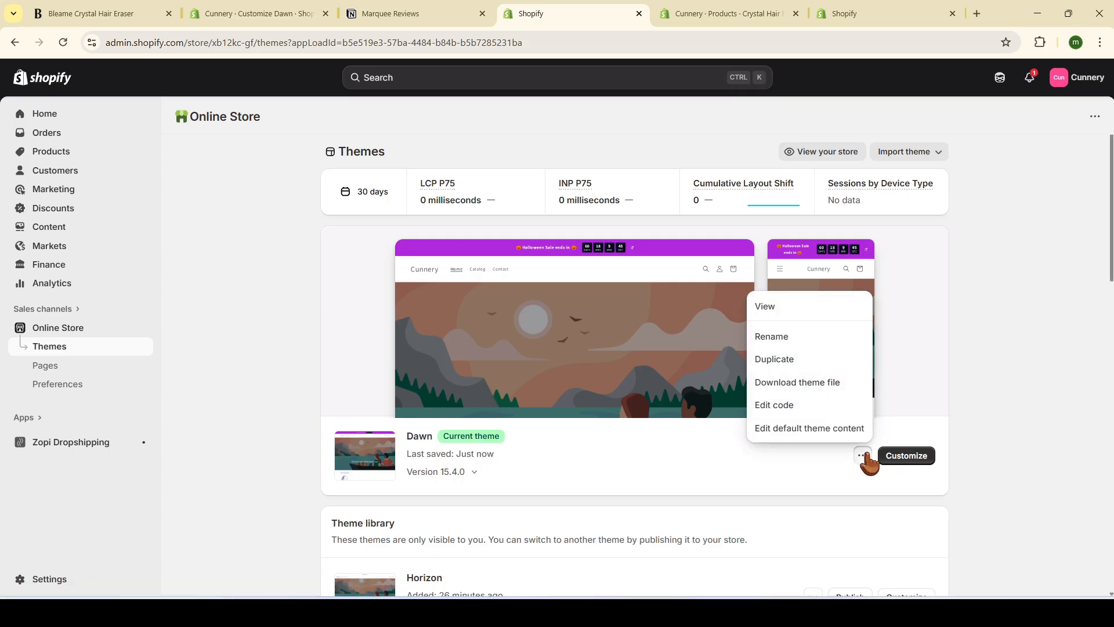
pyautogui.click(812, 409)
pyautogui.click(16, 101)
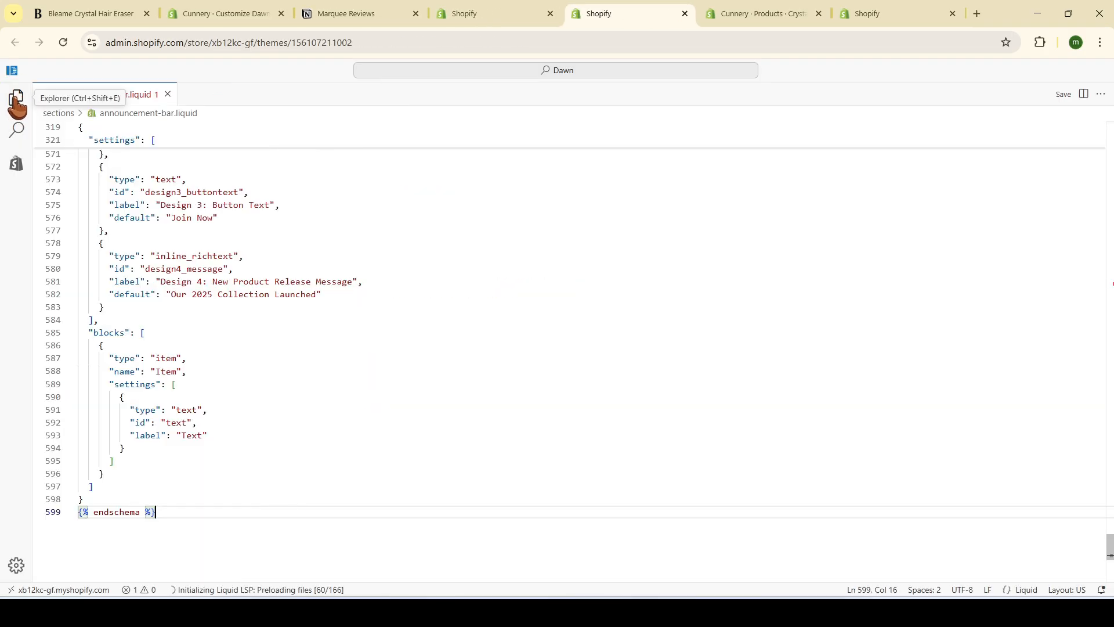
pyautogui.click(17, 101)
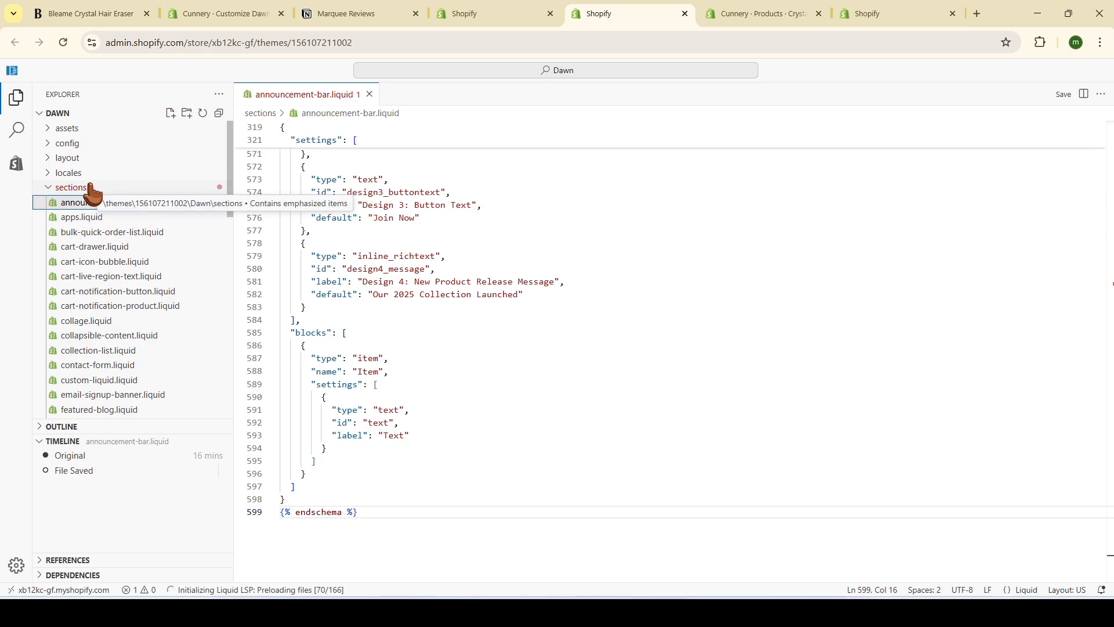
# Create a file named Marquee-Reviews.liquid in Dawn's sections folder, using the file name copied from the Notion page
pyautogui.click(386, 11)
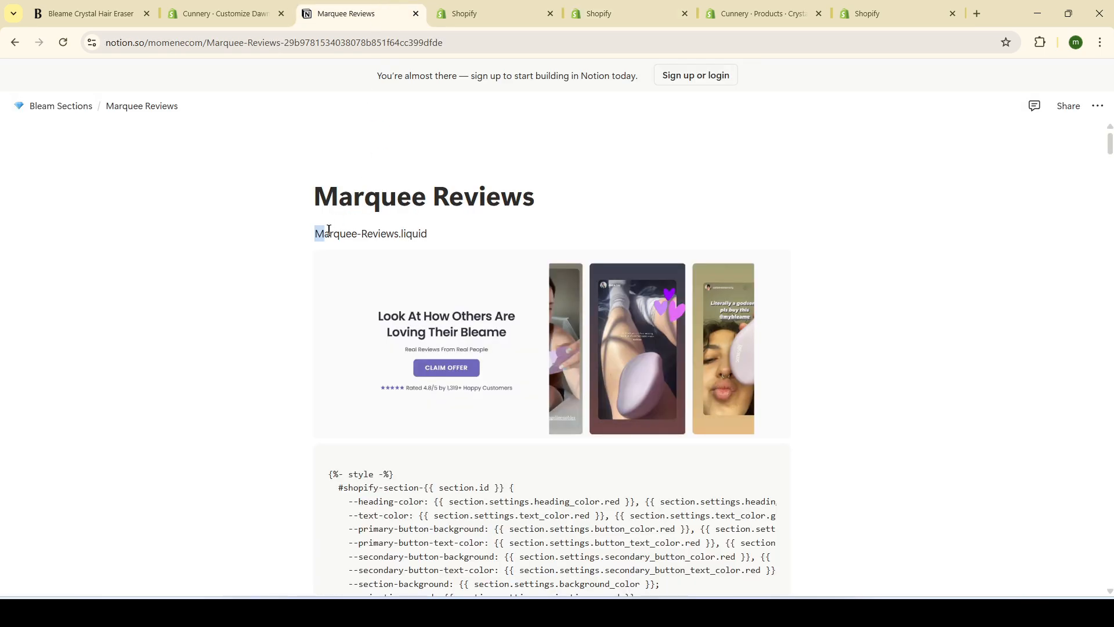
pyautogui.moveTo(328, 229); pyautogui.dragTo(425, 230)
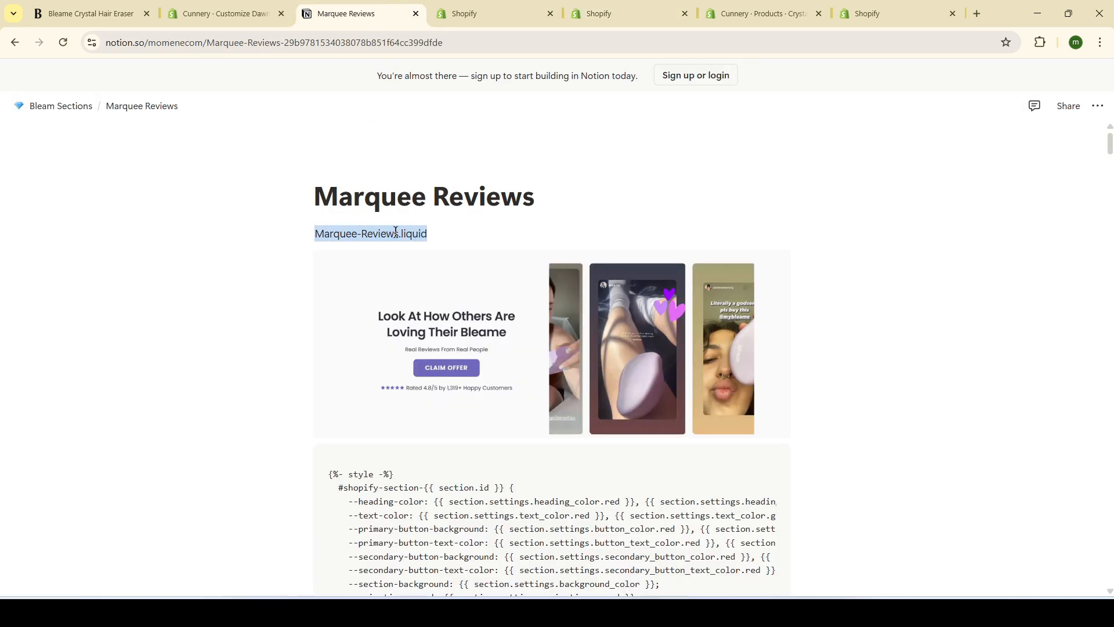
pyautogui.click(866, 14)
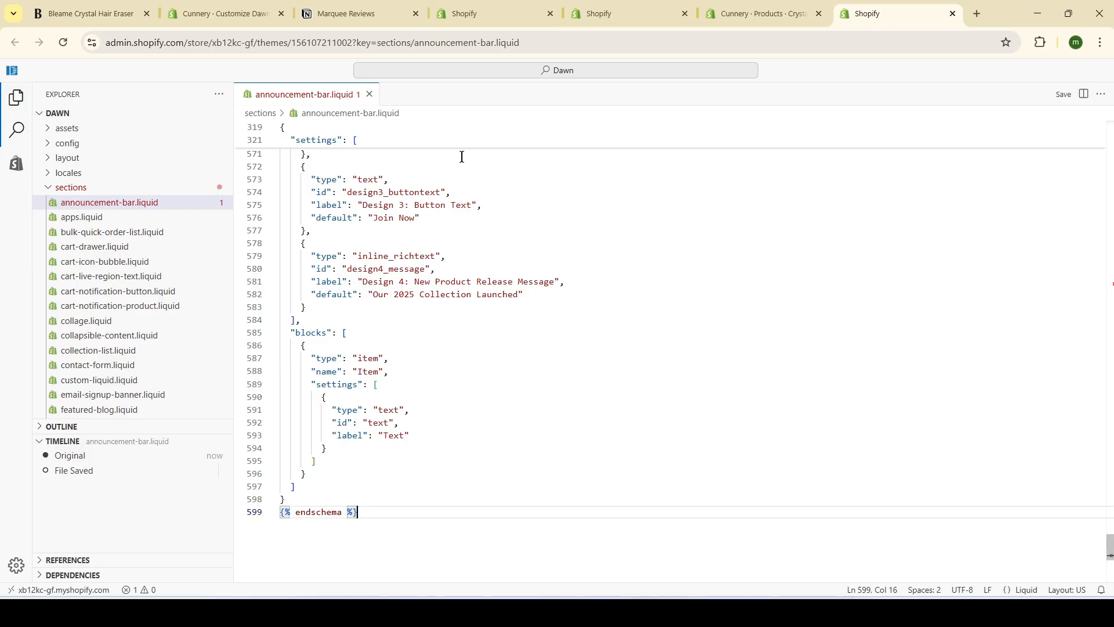
pyautogui.rightClick(93, 190)
pyautogui.click(156, 200)
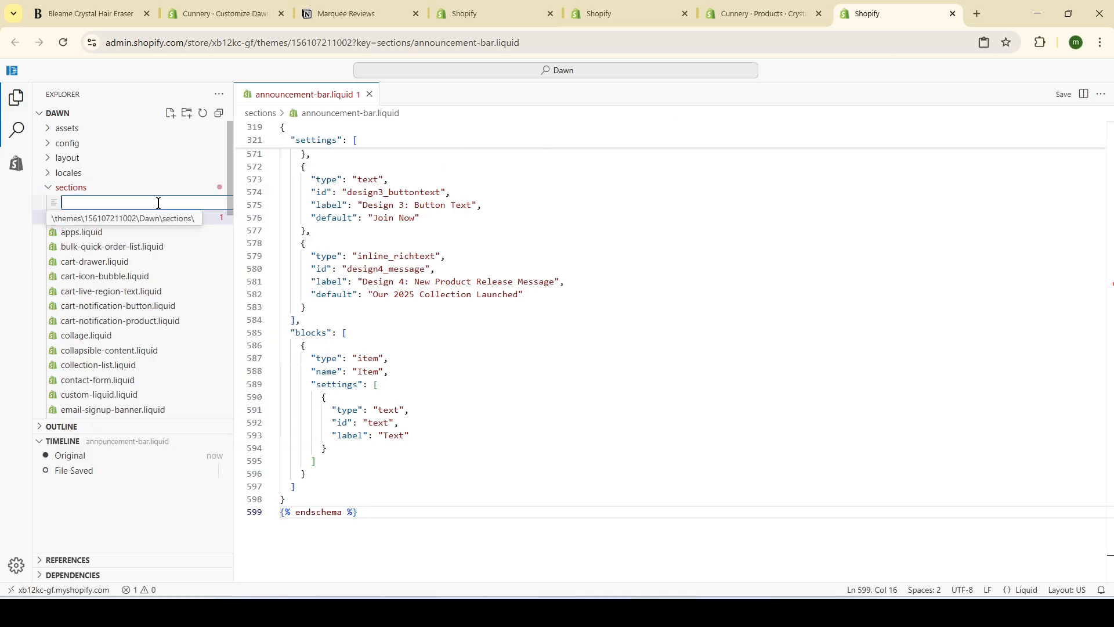
pyautogui.write('Marquee-Reviews.liquid')
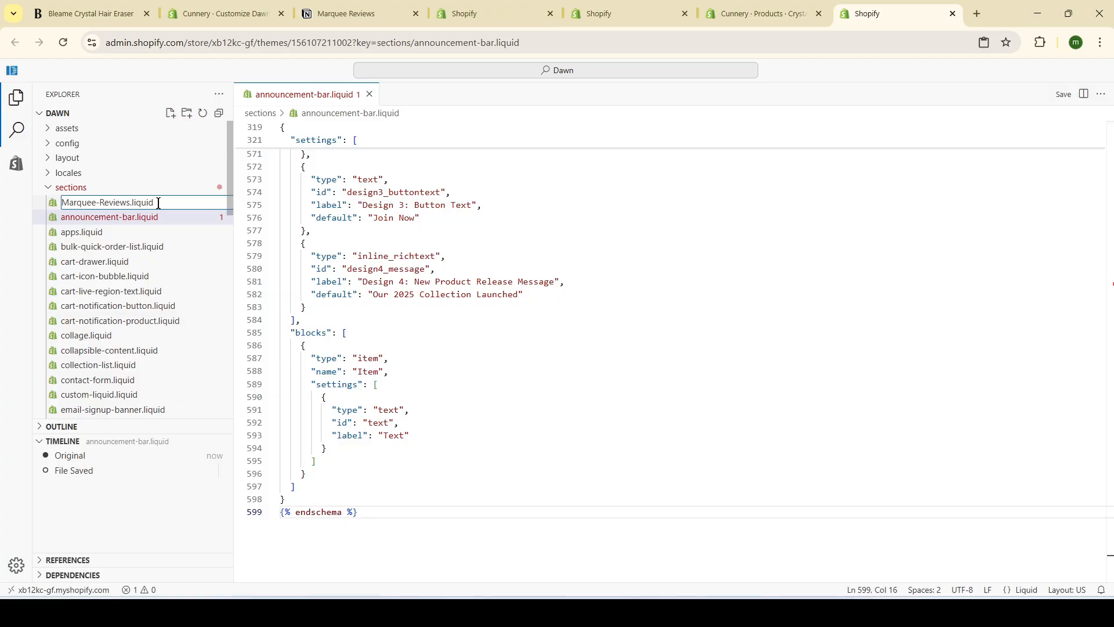
pyautogui.press('Return')
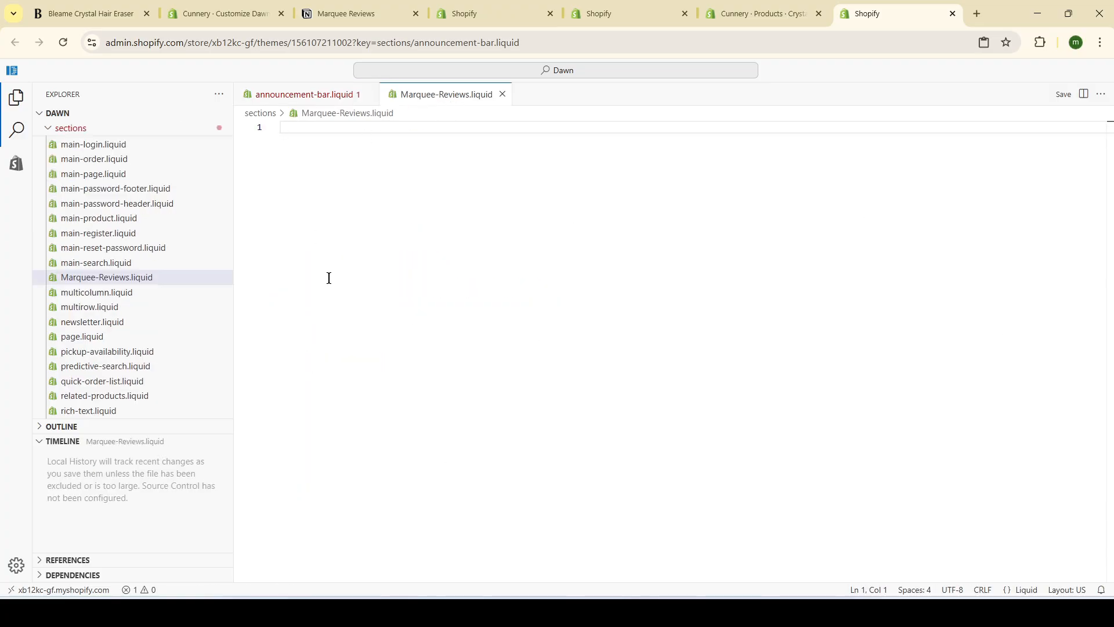
# Copy the Marquee Reviews code block from Notion into Marquee-Reviews.liquid and save the file
pyautogui.hotkey('ctrl', '3')
pyautogui.scroll(-5, 600, 322)
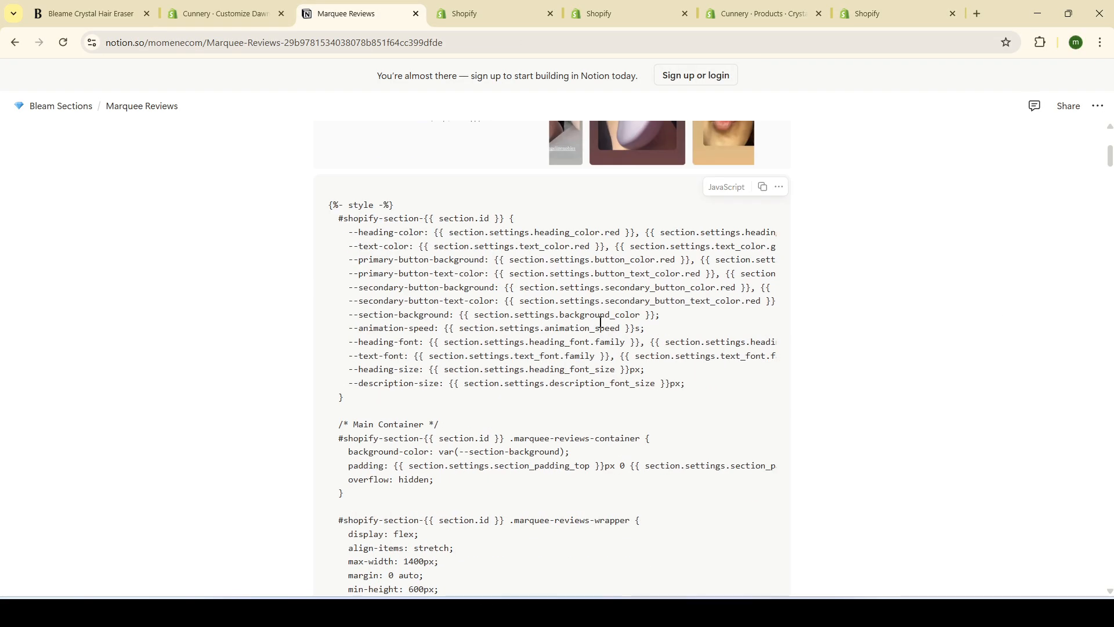
pyautogui.click(757, 190)
pyautogui.hotkey('ctrl', '7')
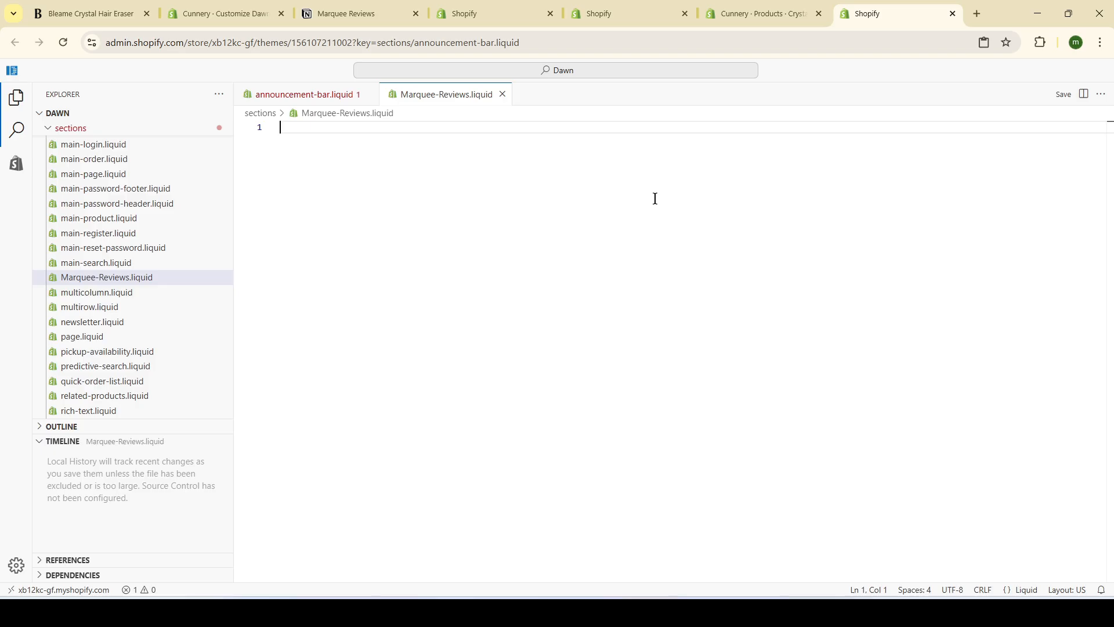
pyautogui.hotkey('ctrl', 'v')
pyautogui.click(1064, 95)
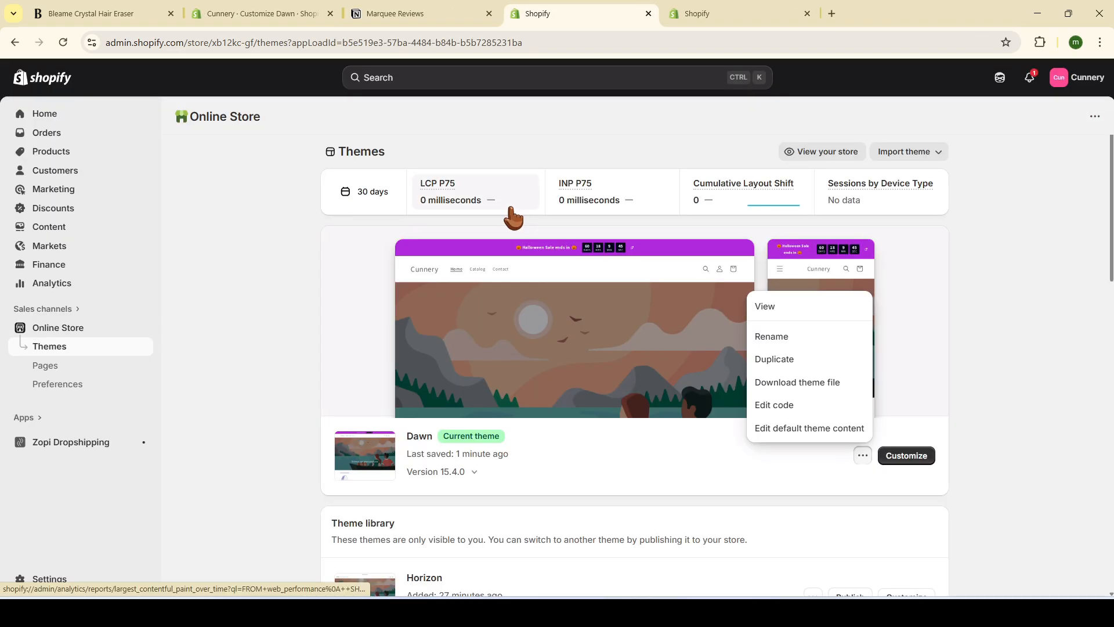
# In the theme customizer, hide the Related products section and add a Marquee Reviews section to the bleame product template
pyautogui.click(305, 10)
pyautogui.scroll(5, 548, 224)
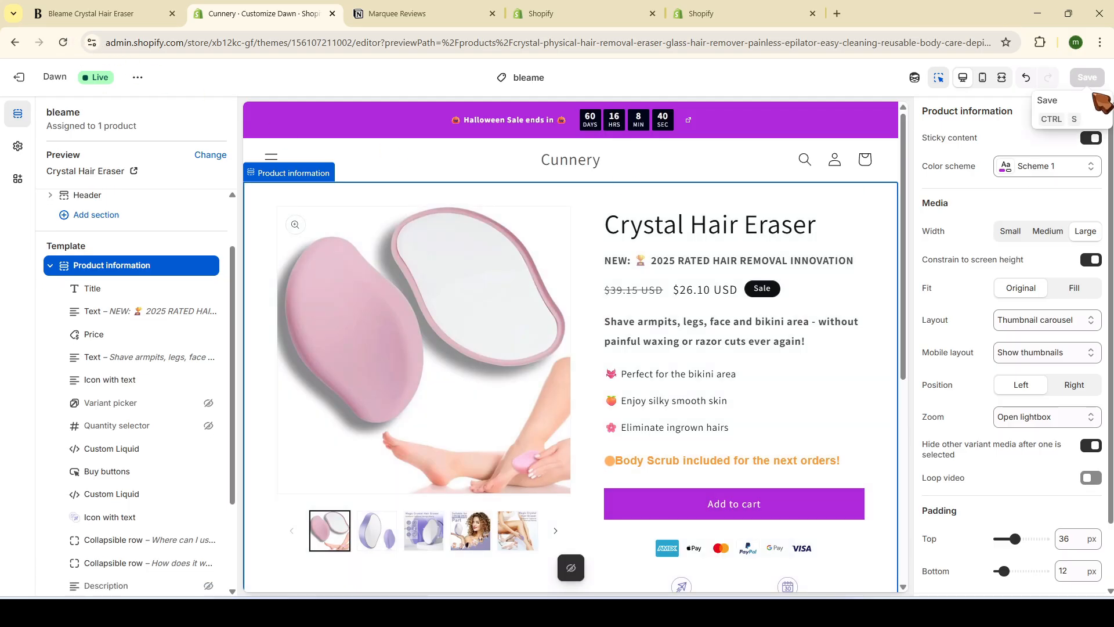
pyautogui.click(50, 316)
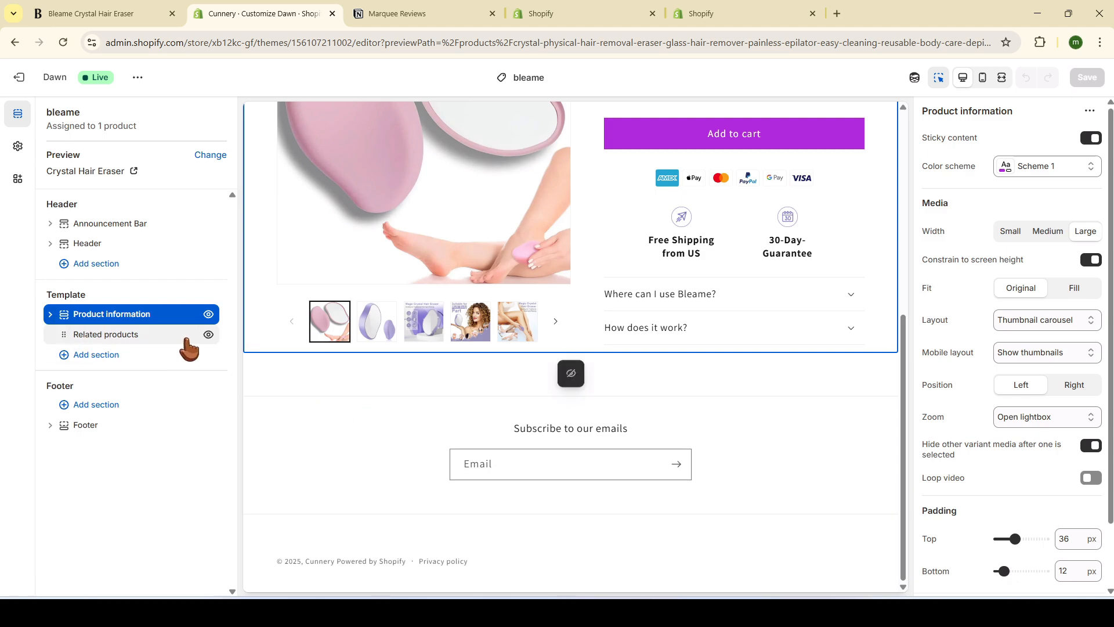
pyautogui.click(208, 335)
pyautogui.click(85, 355)
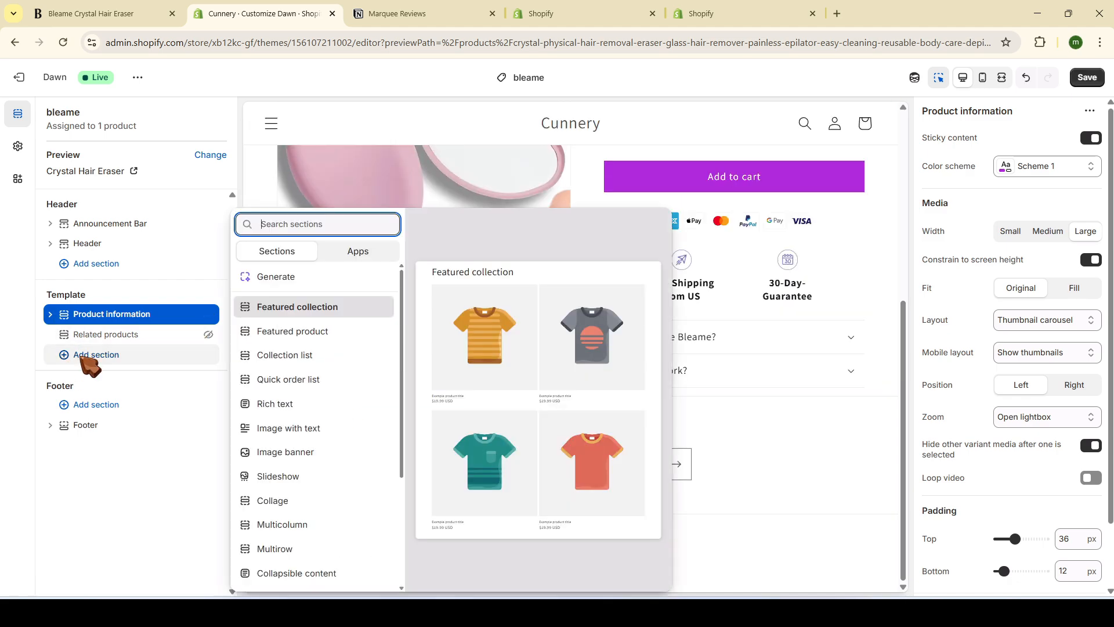
pyautogui.scroll(-3, 325, 360)
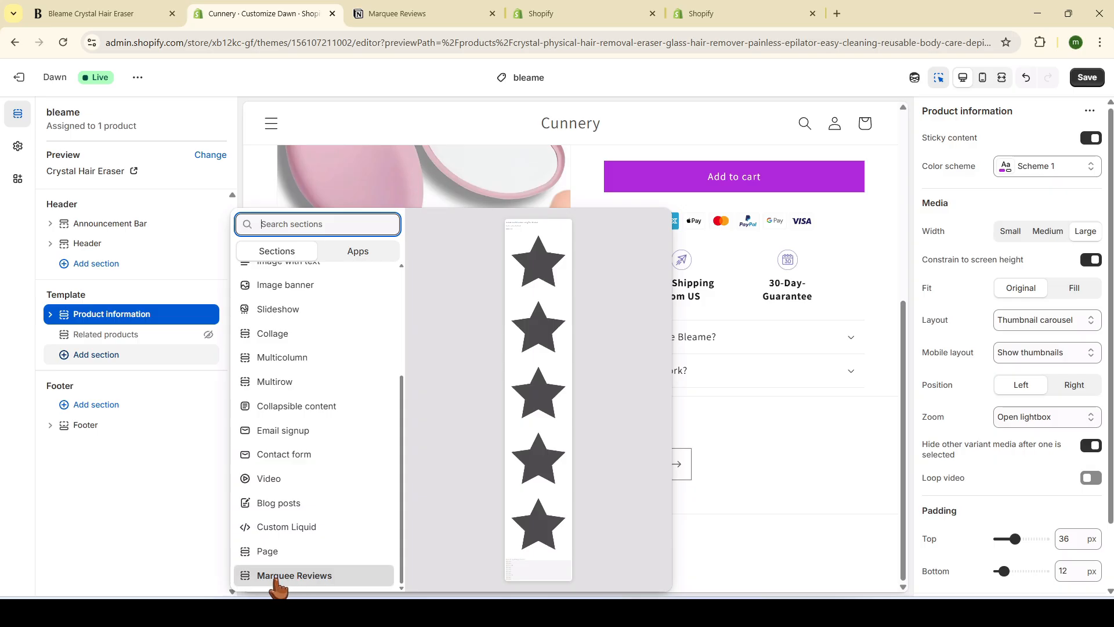
pyautogui.click(294, 575)
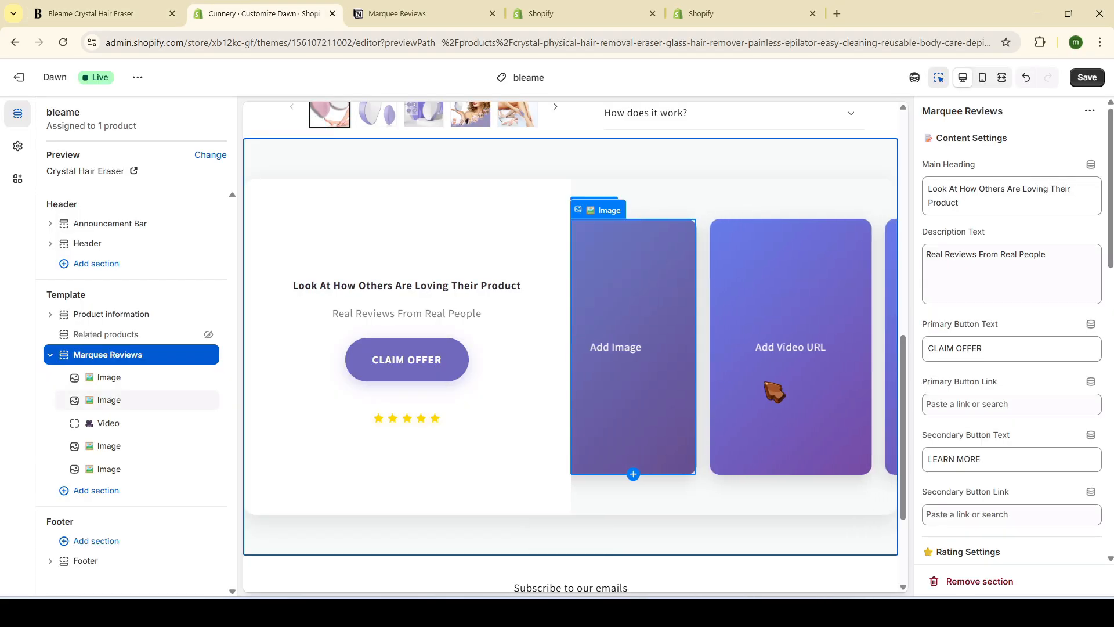
# Examine the Marquee Reviews heading and primary button settings, and check on Bleame's page where the CLAIM OFFER button leads
pyautogui.tripleClick(963, 205)
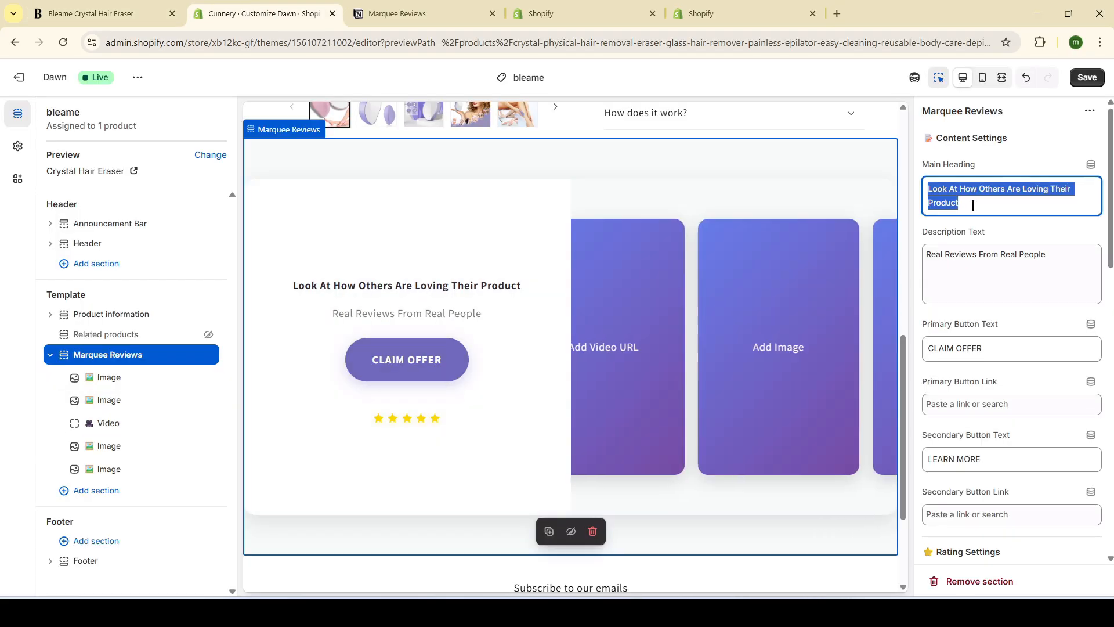
pyautogui.scroll(-2, 987, 232)
pyautogui.scroll(1, 987, 232)
pyautogui.tripleClick(956, 287)
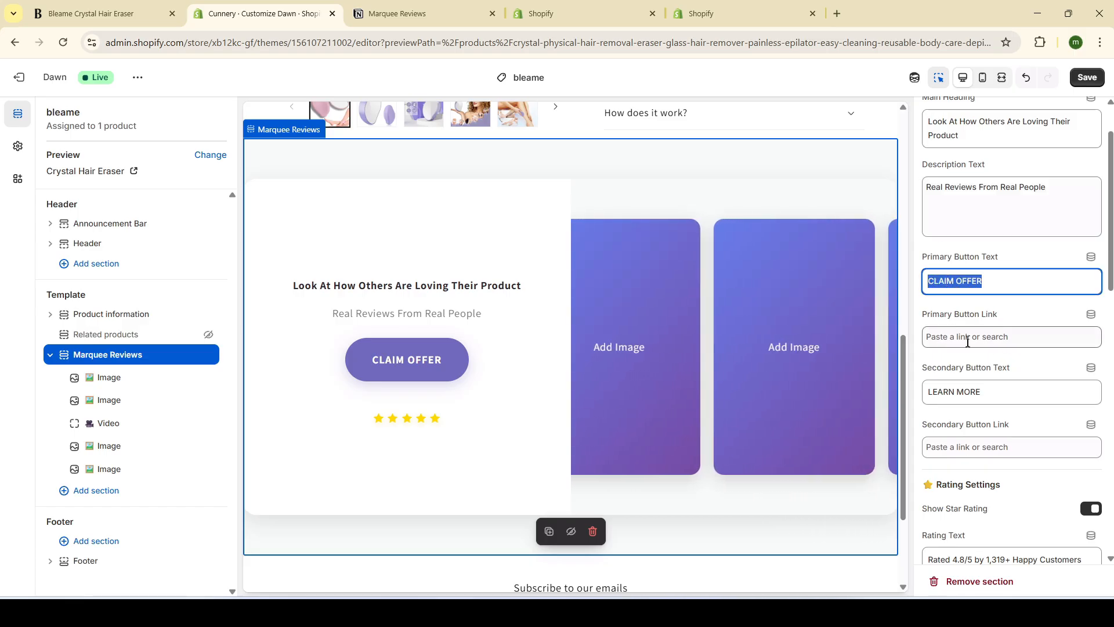
pyautogui.click(107, 13)
pyautogui.scroll(-3, 497, 331)
pyautogui.scroll(3, 497, 331)
pyautogui.click(366, 393)
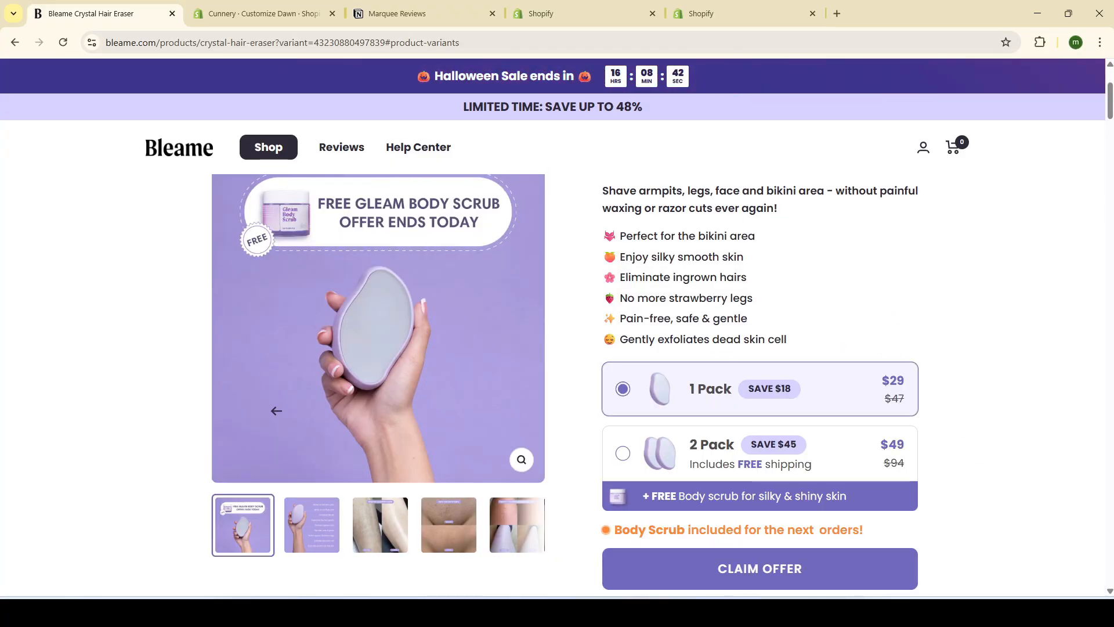
pyautogui.scroll(-10, 702, 255)
pyautogui.scroll(8, 639, 261)
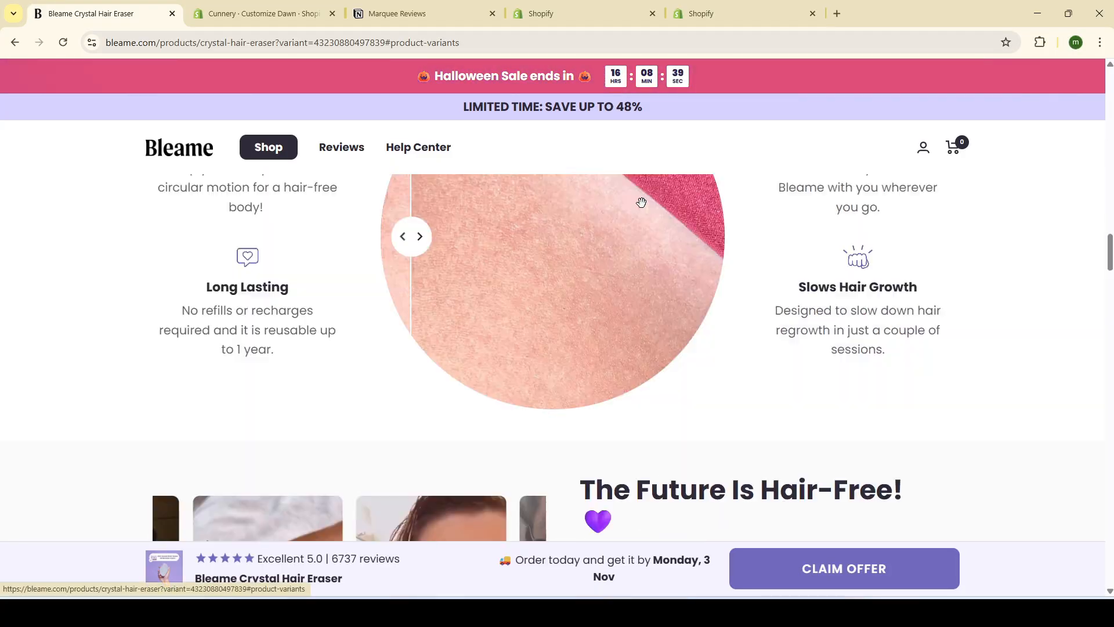
pyautogui.scroll(3, 837, 311)
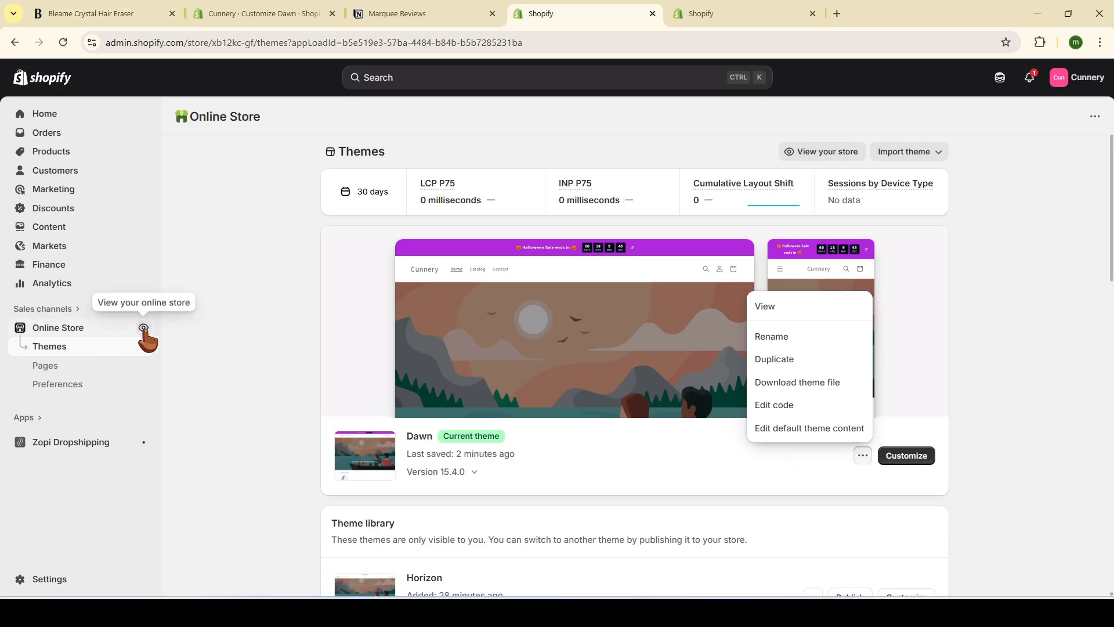
# Open the live online store from the Shopify admin and view the Crystal Hair Eraser product page
pyautogui.click(143, 328)
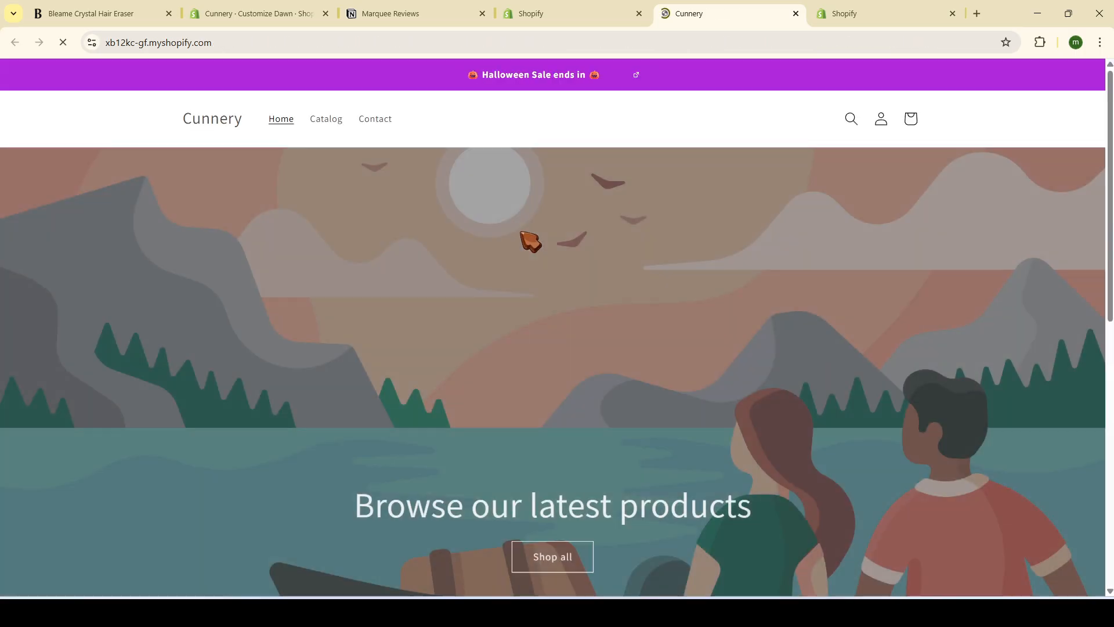
pyautogui.scroll(-10, 529, 240)
pyautogui.click(223, 267)
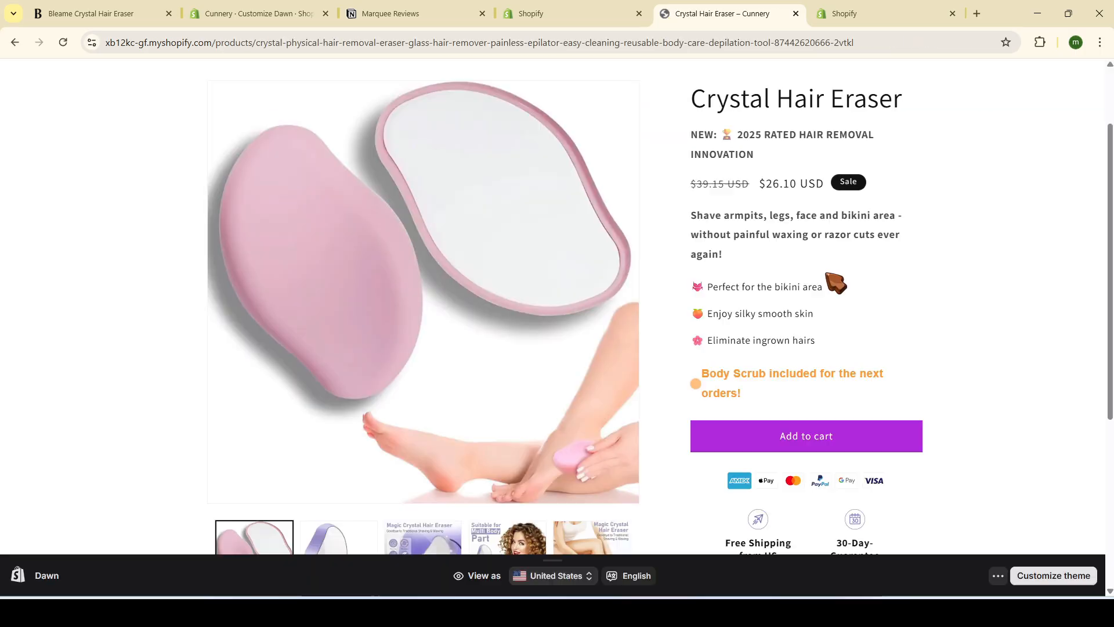
pyautogui.scroll(-1, 956, 417)
pyautogui.scroll(2, 985, 320)
pyautogui.scroll(-6, 617, 428)
pyautogui.scroll(7, 903, 366)
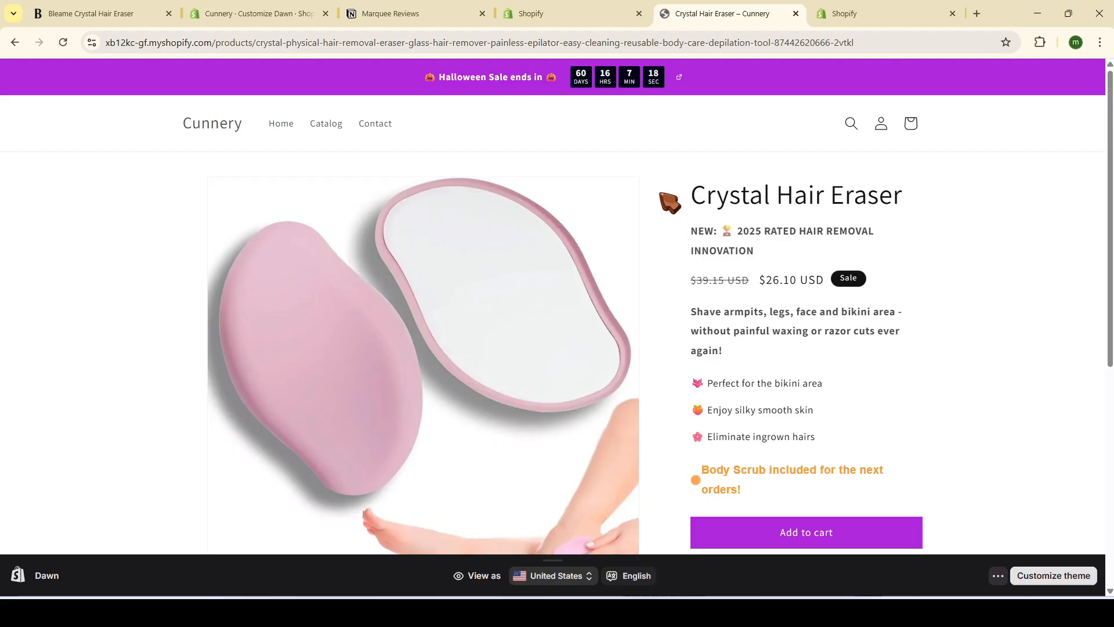
# Inspect the main product section in the browser's developer tools and copy its section element's id
pyautogui.hotkey('ctrl', 'shift', 'i')
pyautogui.rightClick(490, 187)
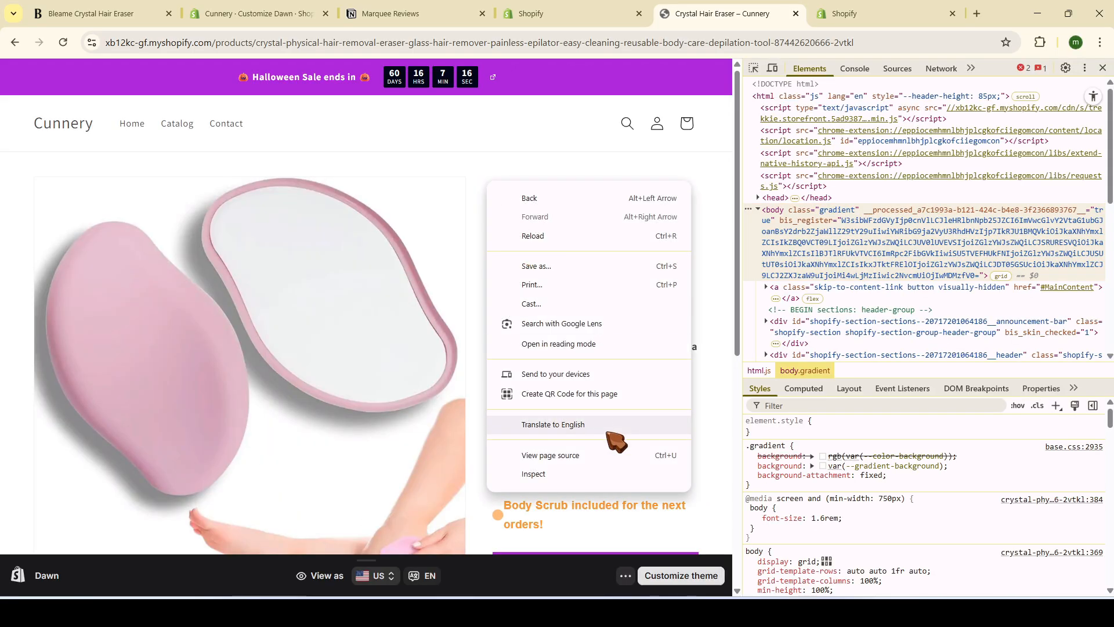
pyautogui.click(534, 474)
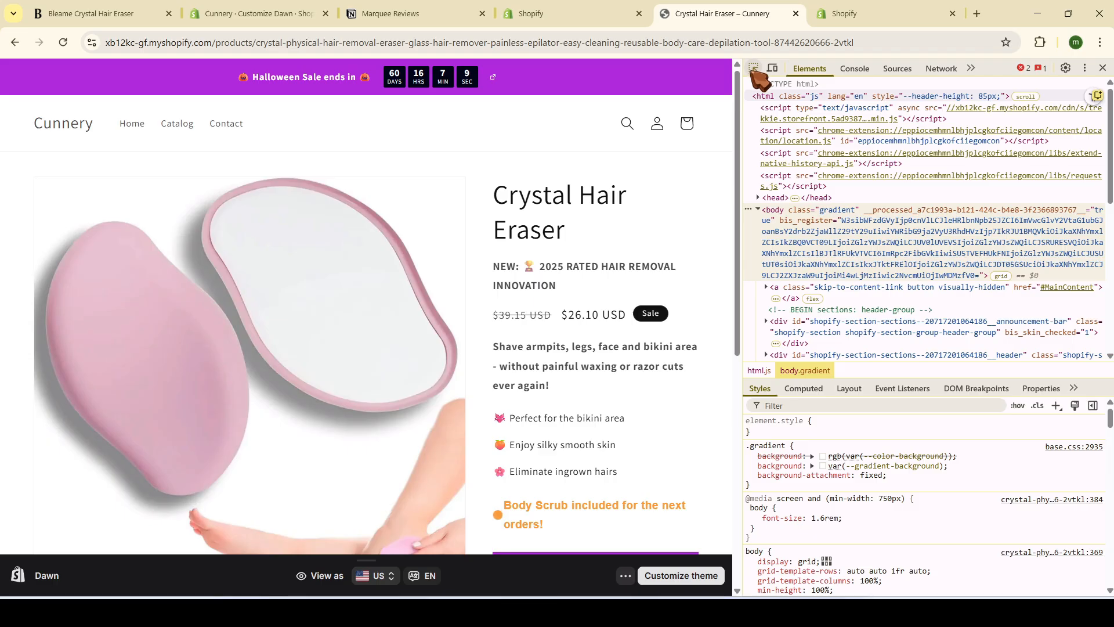
pyautogui.click(754, 69)
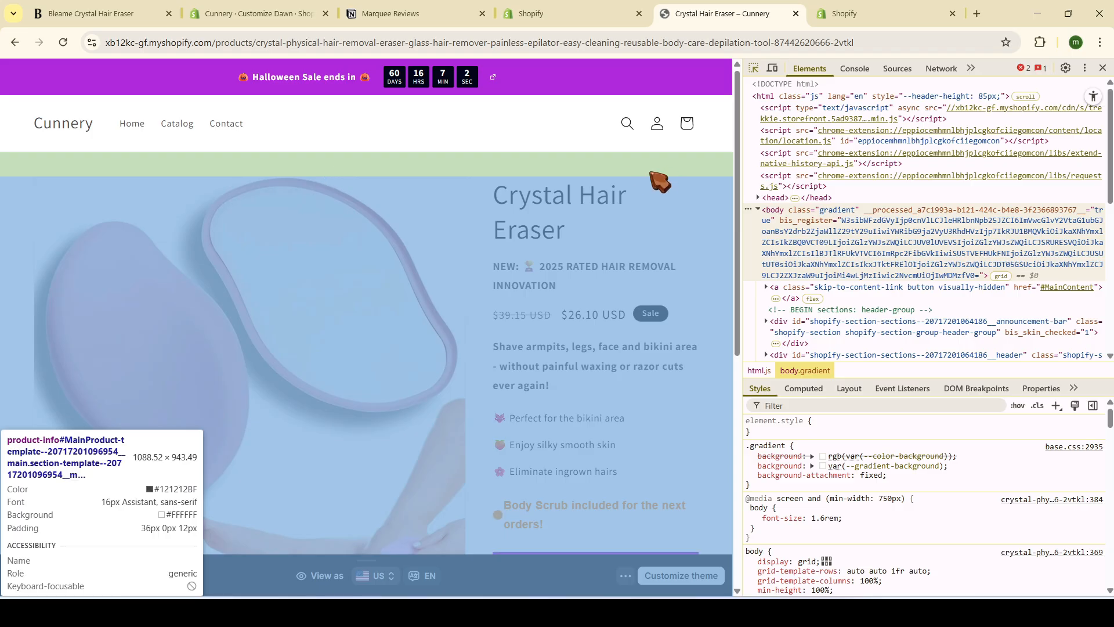
pyautogui.click(622, 177)
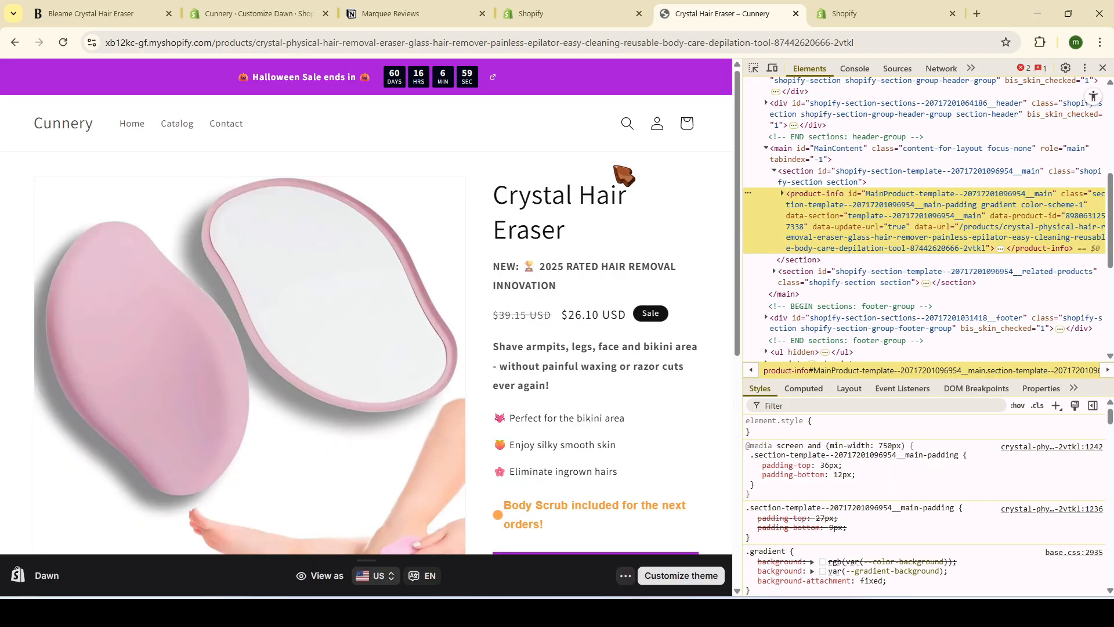
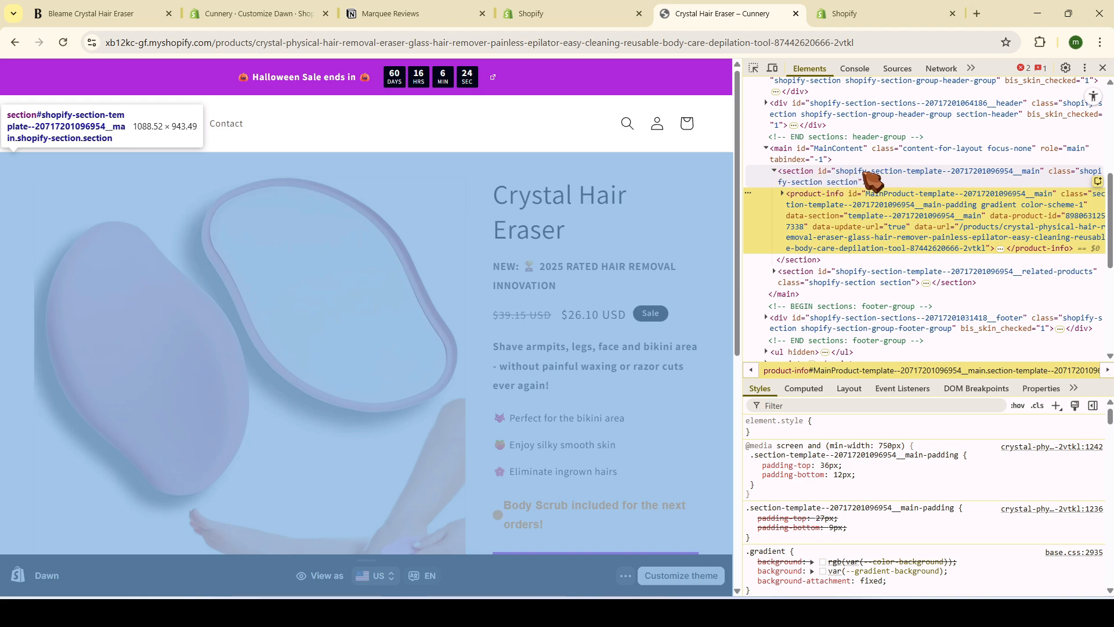
pyautogui.doubleClick(866, 172)
pyautogui.hotkey('ctrl', 'c')
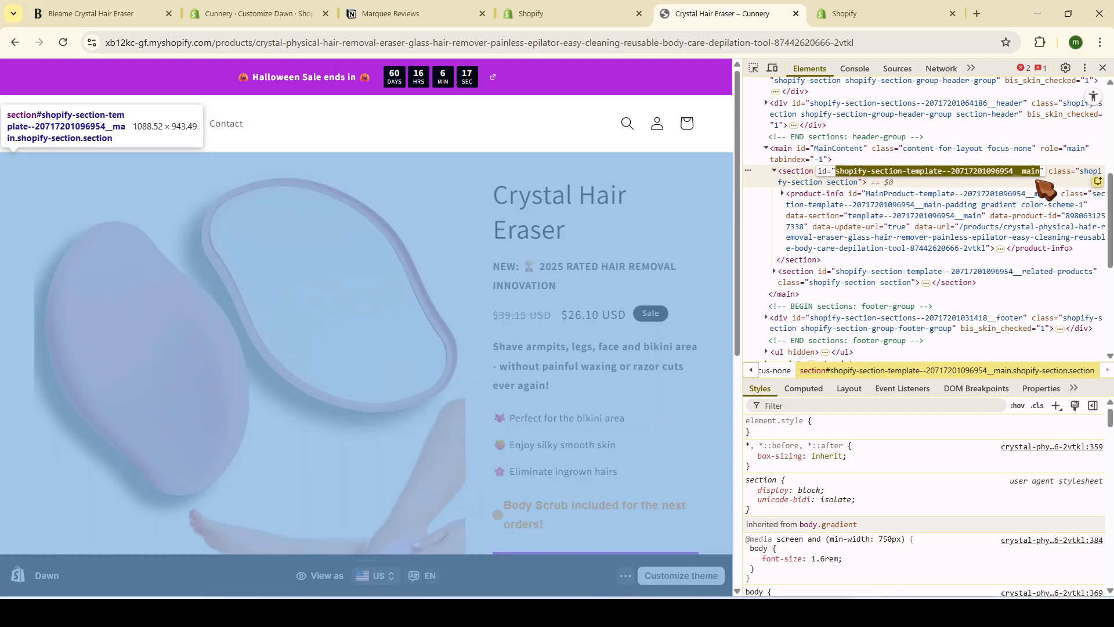
pyautogui.hotkey('ctrl', '2')
pyautogui.click(955, 407)
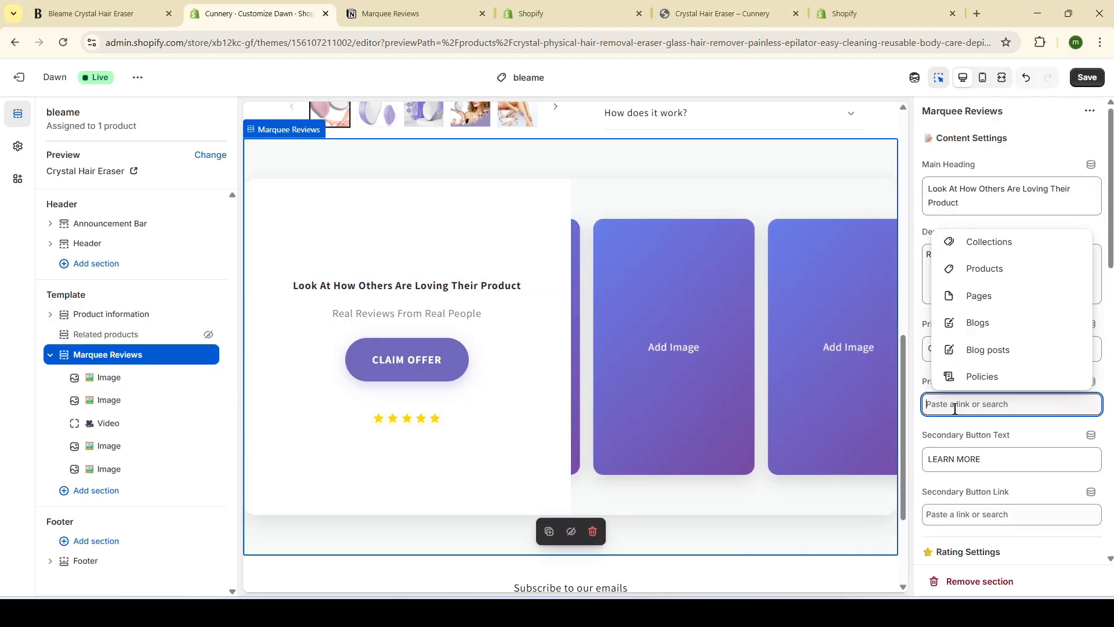
pyautogui.write('#')
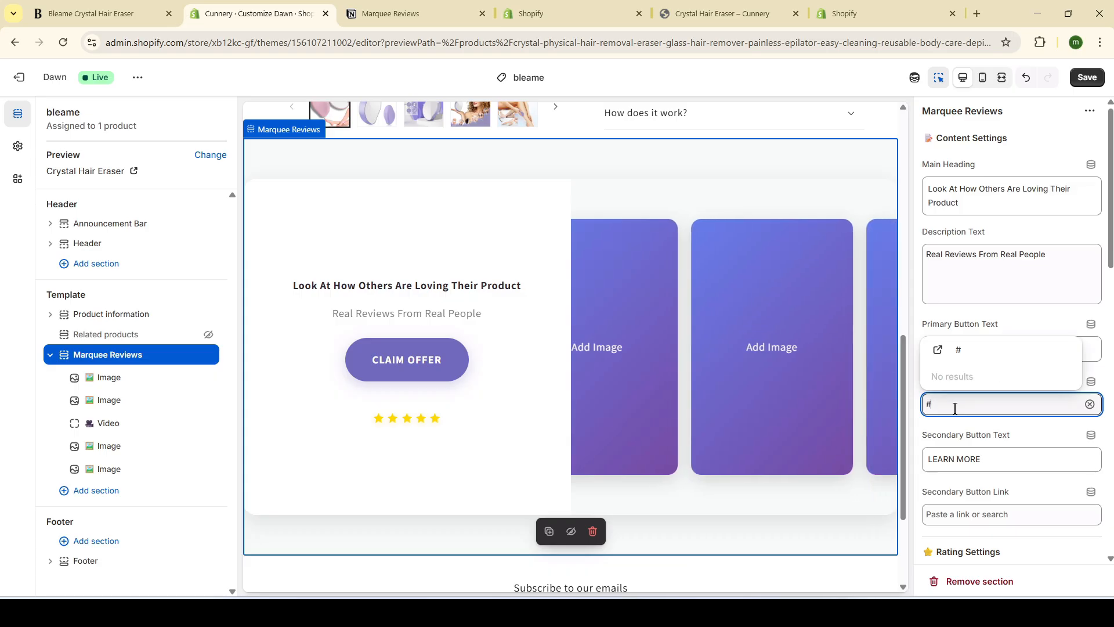
pyautogui.hotkey('ctrl', 'v')
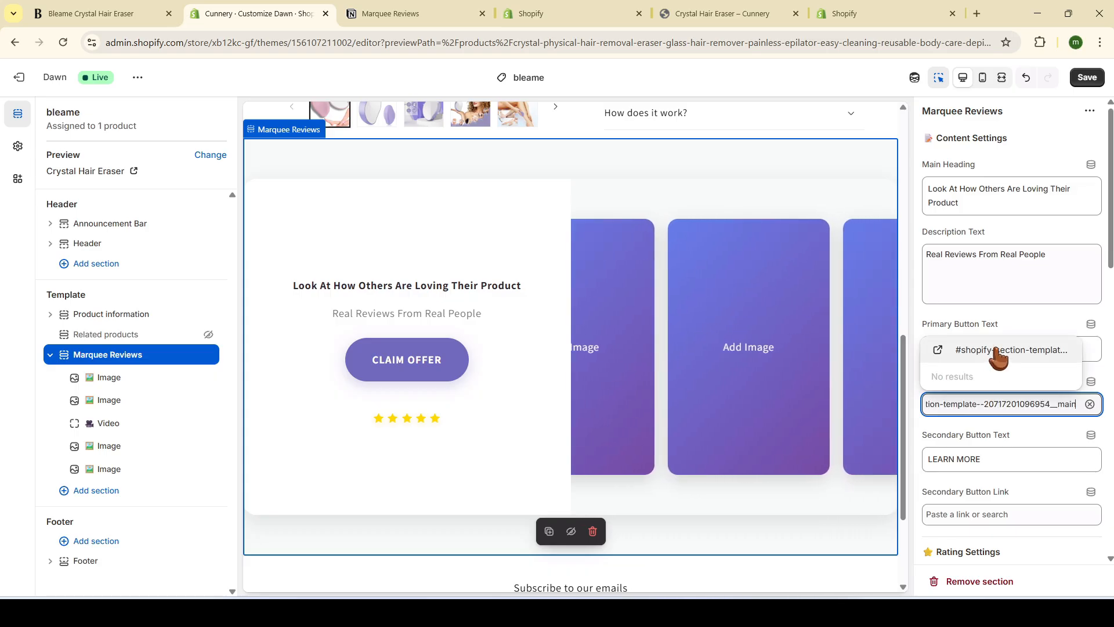
pyautogui.click(954, 353)
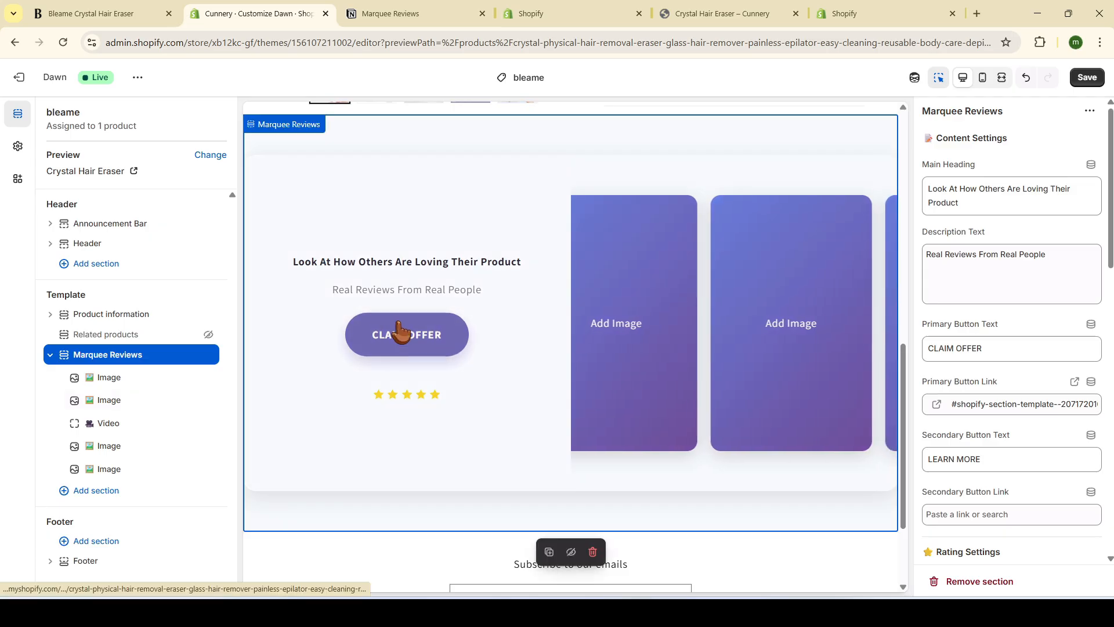
# Test the CLAIM OFFER button in the preview and check its link in the Marquee Reviews settings
pyautogui.click(393, 347)
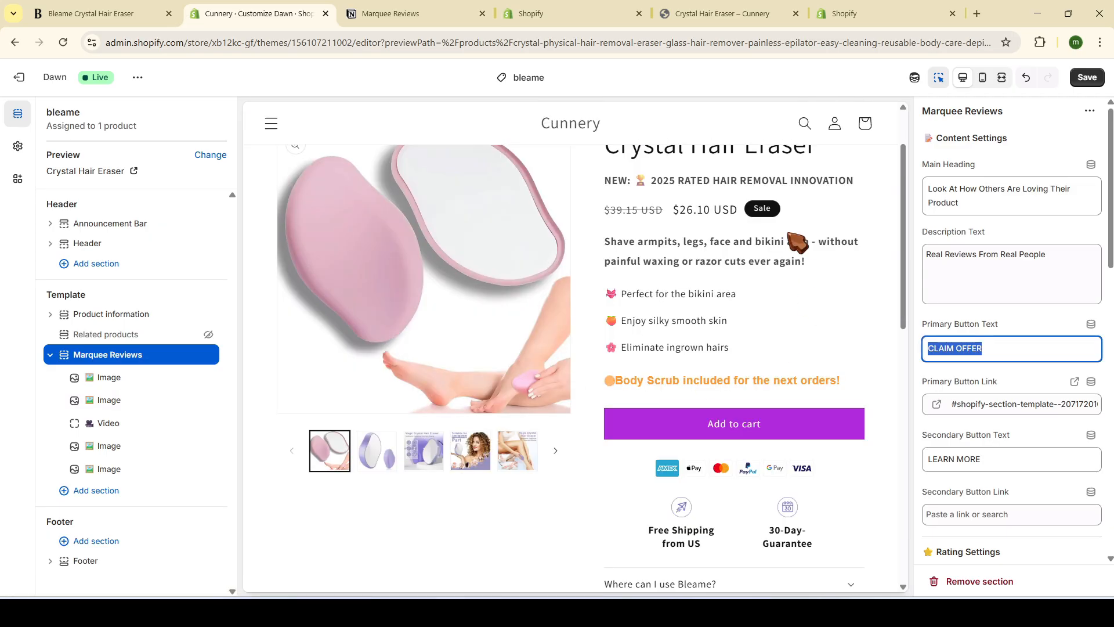
pyautogui.scroll(2, 602, 454)
pyautogui.click(927, 387)
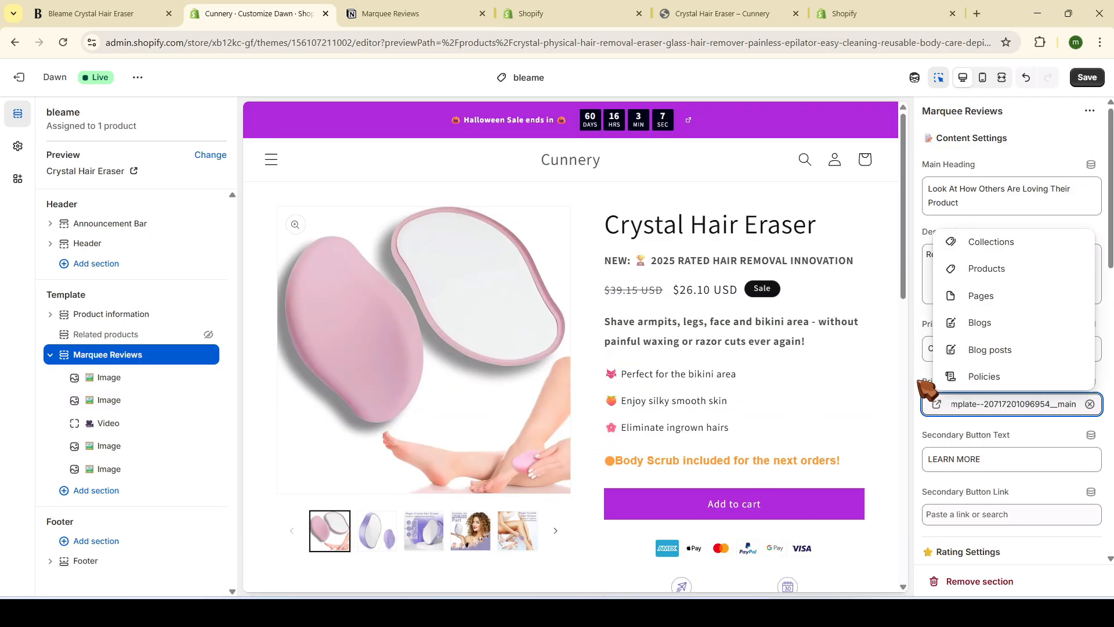
pyautogui.click(957, 409)
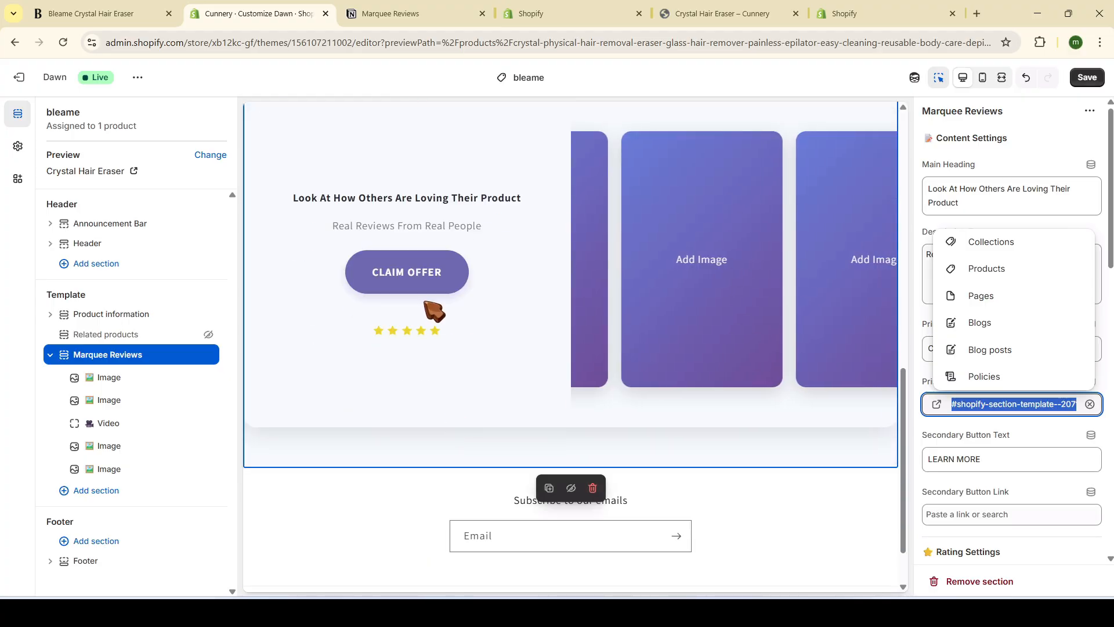
# Examine Bleame's product page for the reviews section and the other sections with CLAIM OFFER buttons
pyautogui.hotkey('ctrl', '1')
pyautogui.scroll(-20, 644, 389)
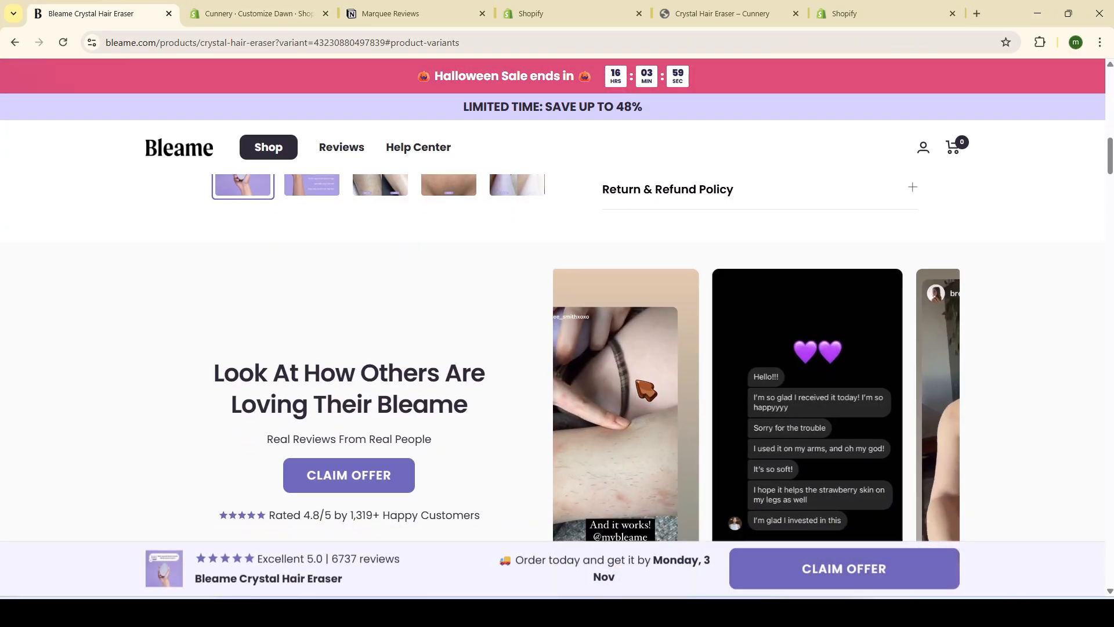
pyautogui.scroll(-8, 645, 389)
pyautogui.scroll(5, 677, 291)
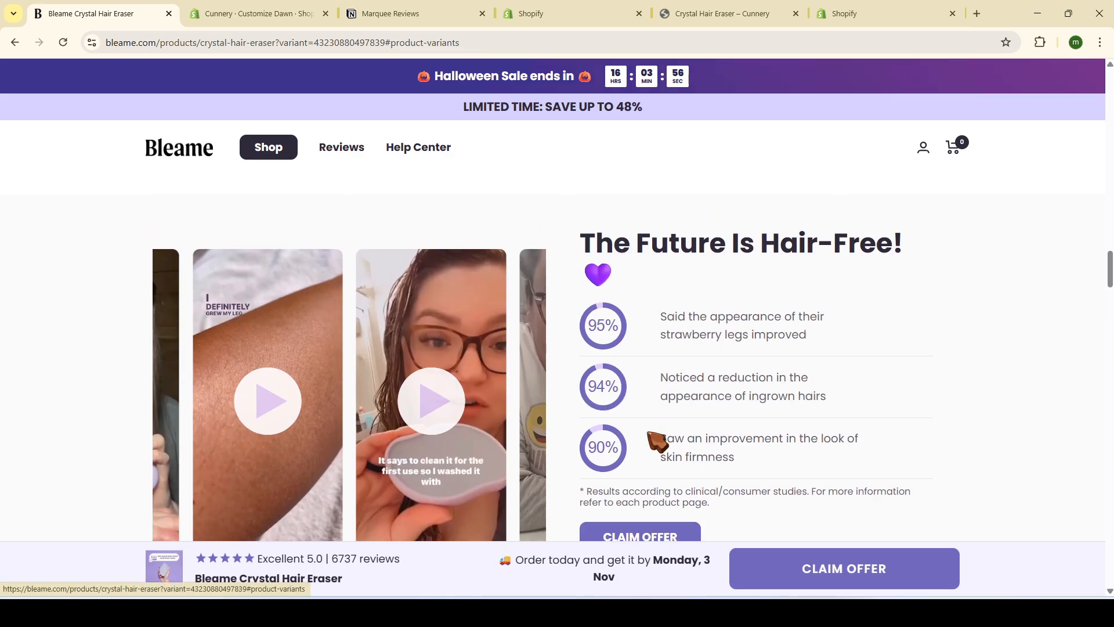
pyautogui.scroll(-4, 652, 442)
pyautogui.scroll(-8, 624, 361)
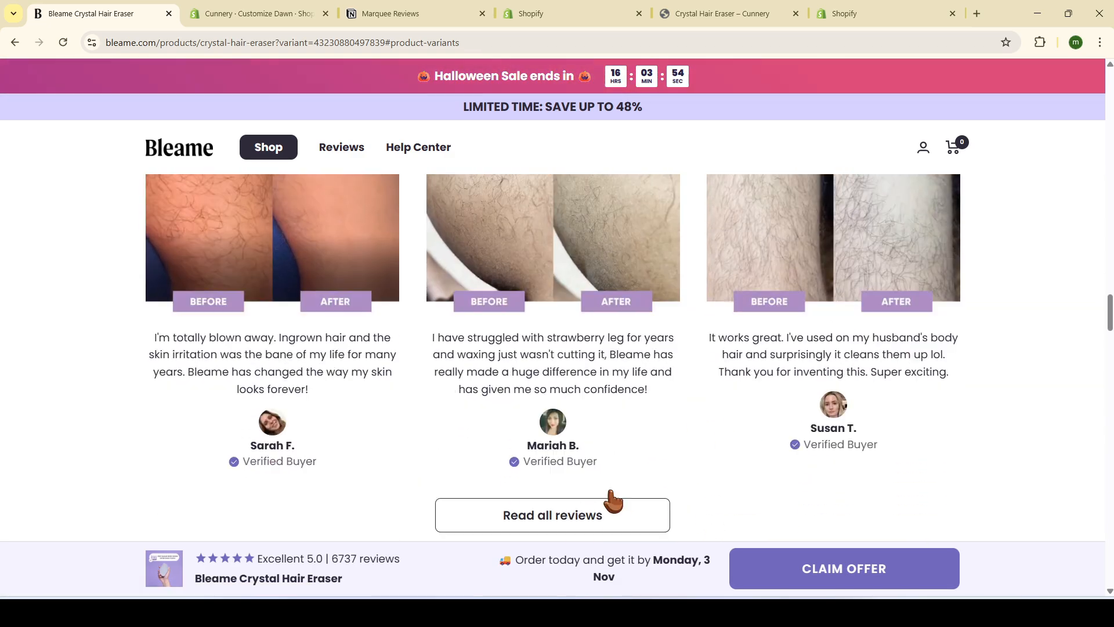
pyautogui.scroll(15, 754, 405)
pyautogui.scroll(-2, 769, 418)
pyautogui.scroll(15, 748, 409)
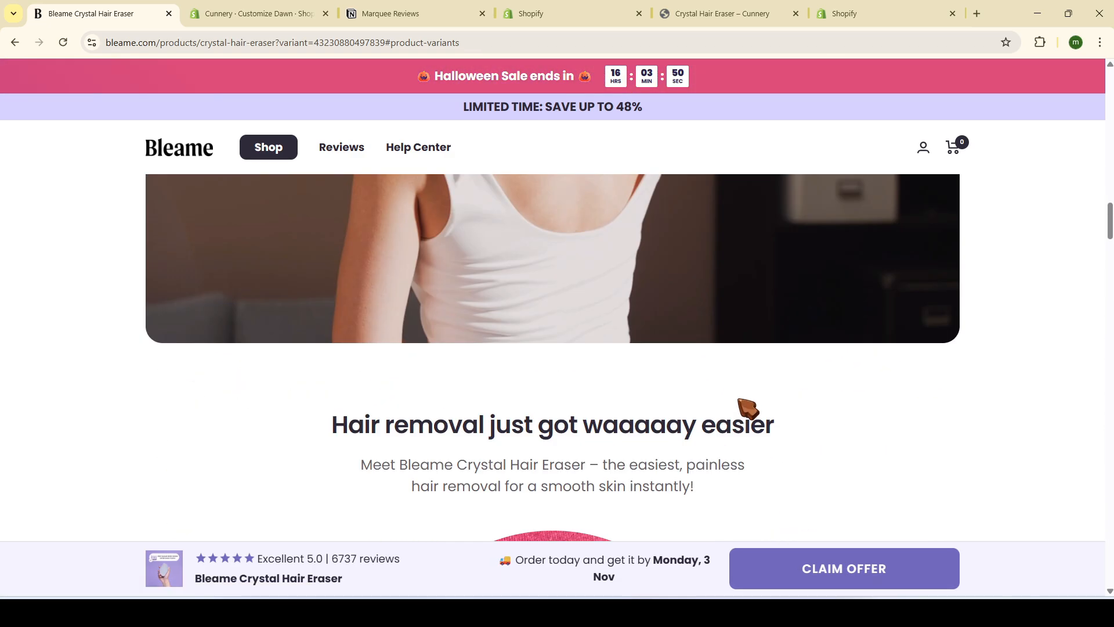
pyautogui.scroll(8, 746, 396)
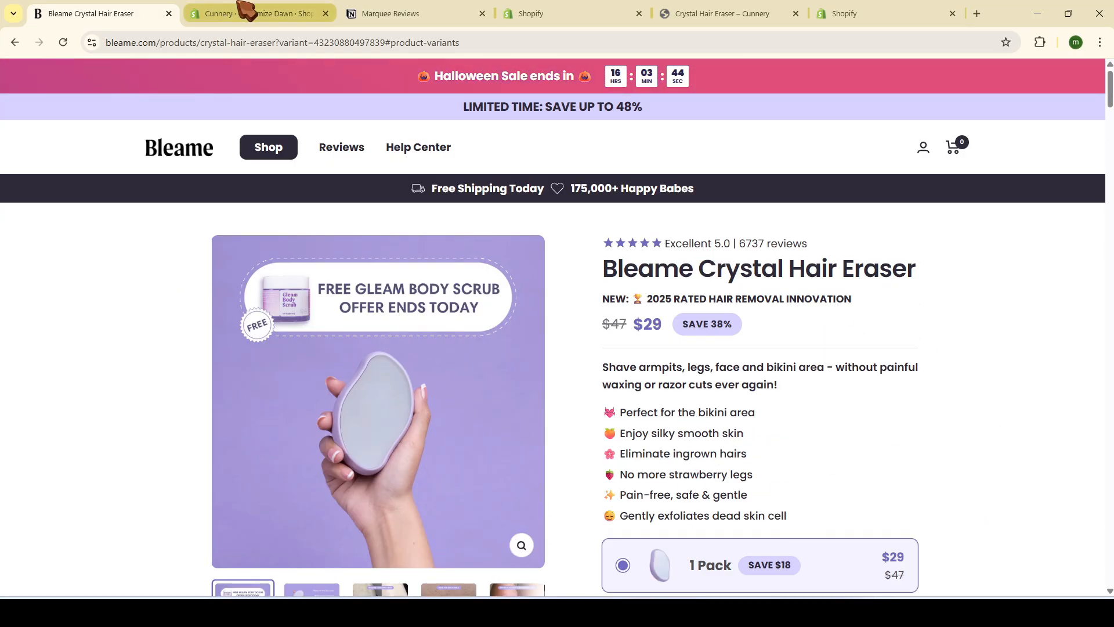
# Back in the theme customizer, examine the Marquee Reviews rating, color, typography, font size, animation and spacing settings
pyautogui.click(250, 13)
pyautogui.scroll(-6, 954, 429)
pyautogui.scroll(-3, 954, 433)
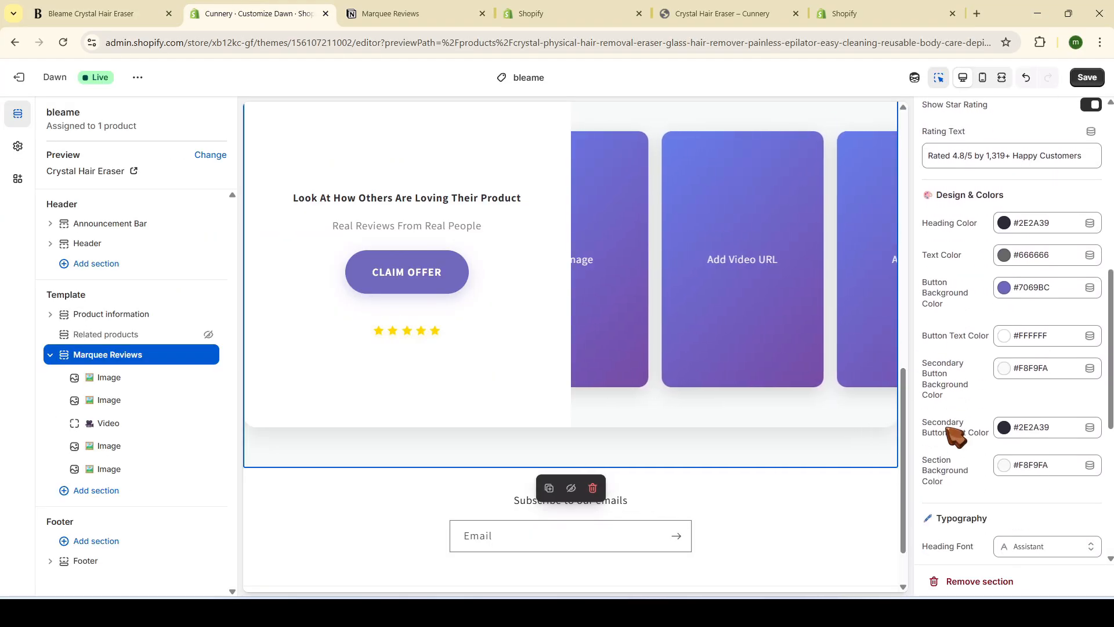
pyautogui.scroll(3, 952, 428)
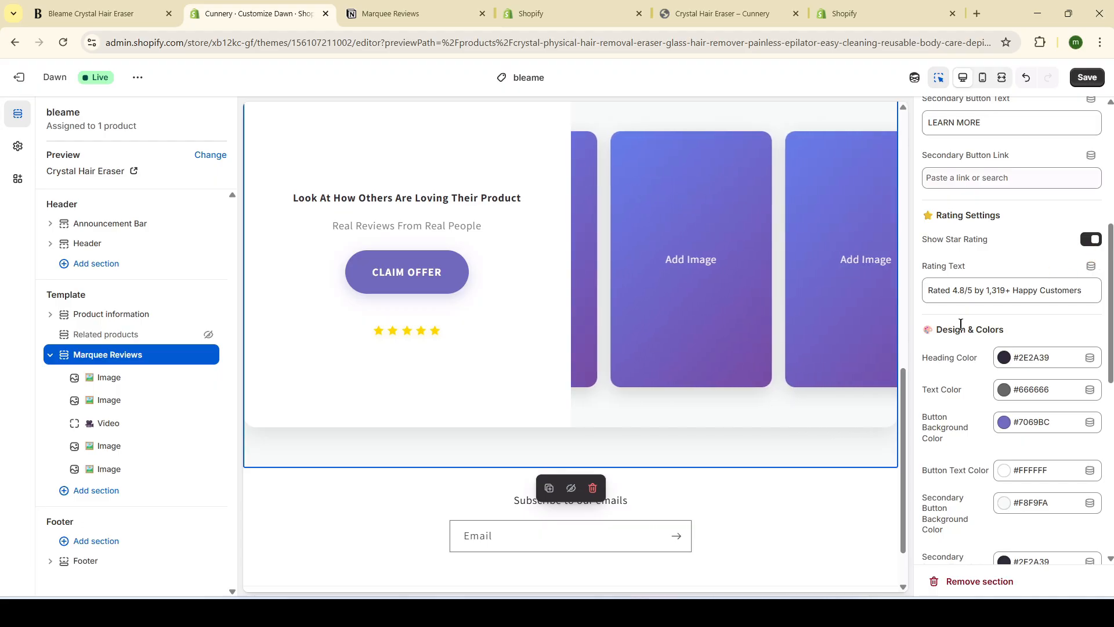
pyautogui.scroll(-2, 960, 325)
pyautogui.scroll(-5, 1012, 380)
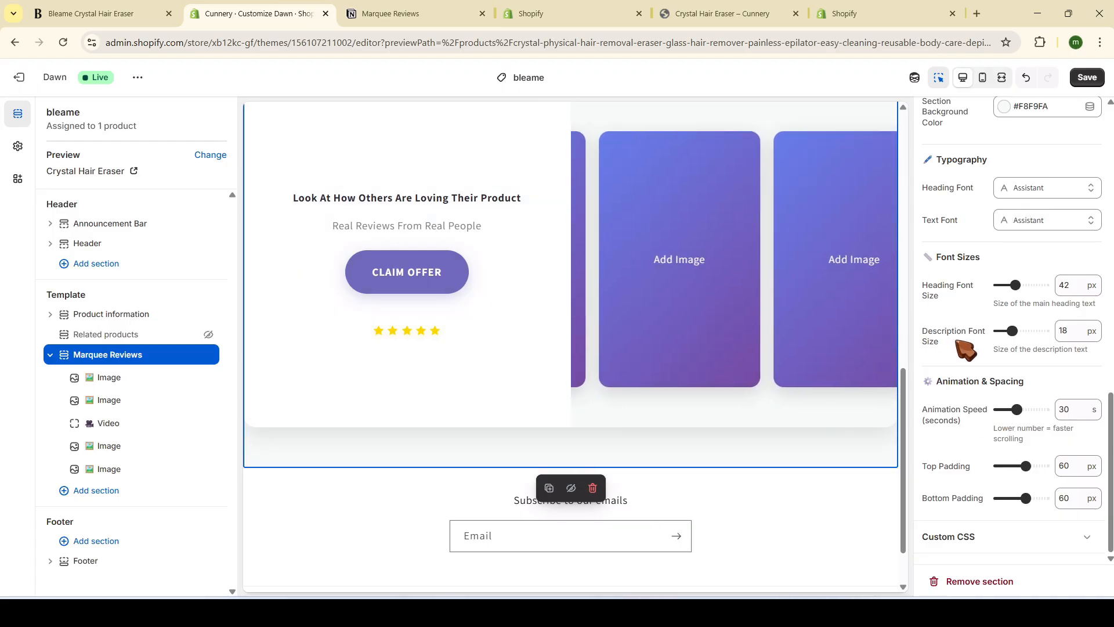
# Set the first Image block of Marquee Reviews to the store file showing the seated woman touching her legs
pyautogui.click(123, 378)
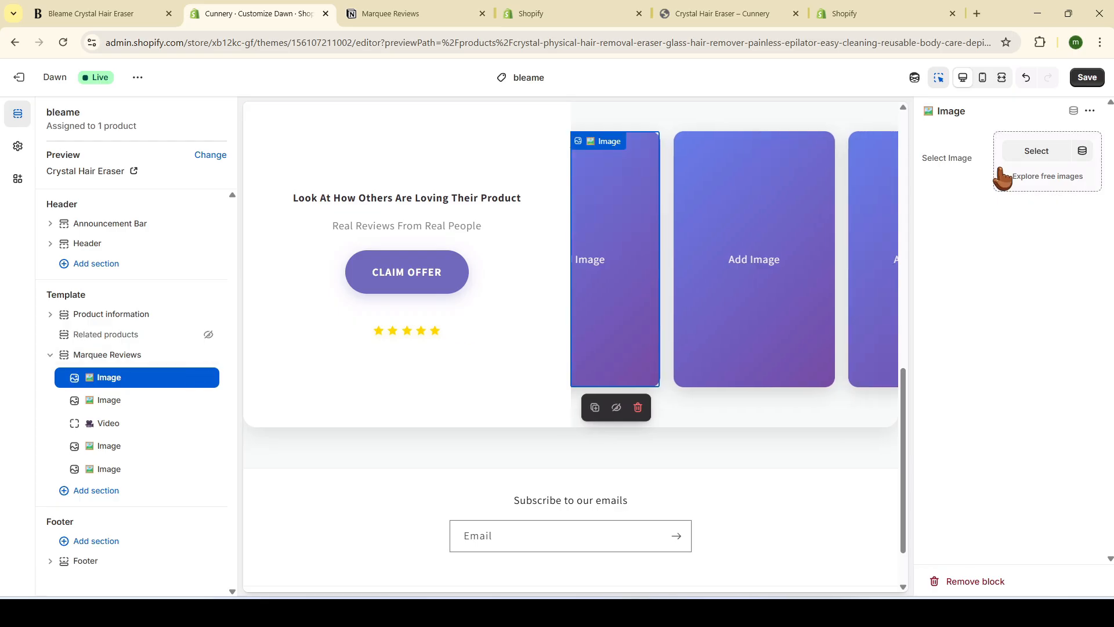
pyautogui.click(1037, 151)
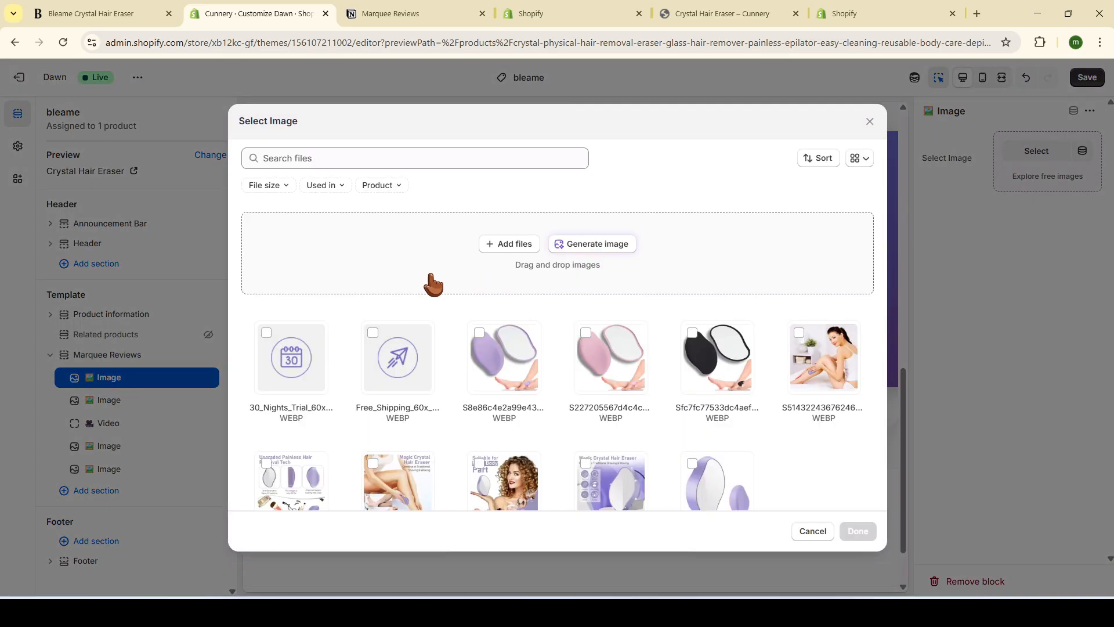
pyautogui.click(824, 357)
pyautogui.click(858, 531)
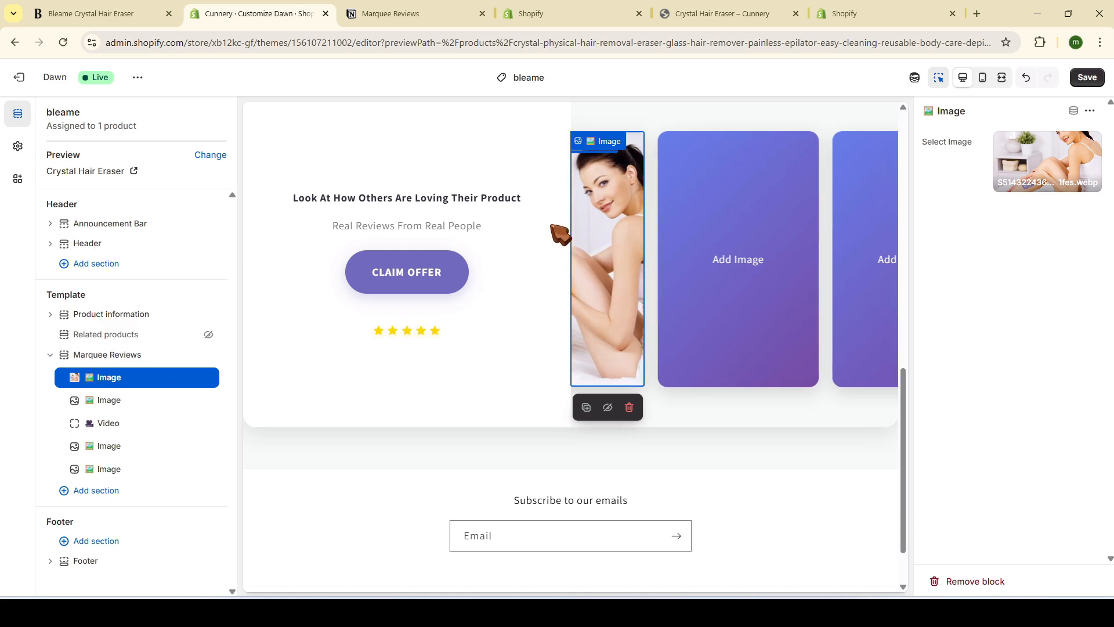
# On Bleame's page, examine the "See it in action" section and try its Bikini and Legs tabs
pyautogui.hotkey('ctrl', 'shift', 'Tab')
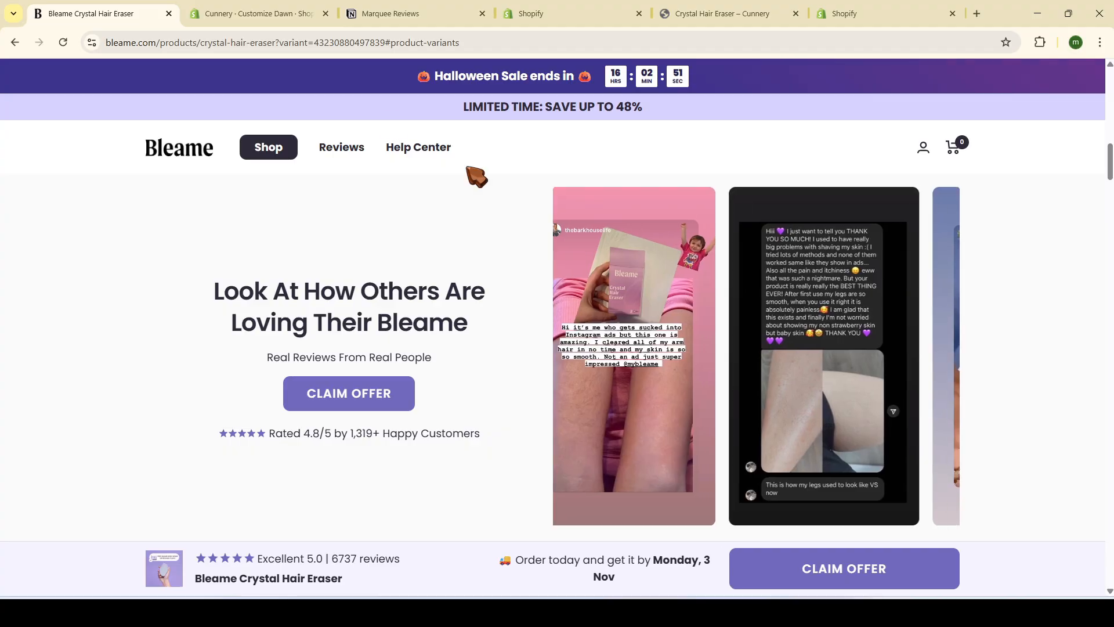
pyautogui.hotkey('ctrl', 'Tab')
pyautogui.hotkey('ctrl', 'shift', 'Tab')
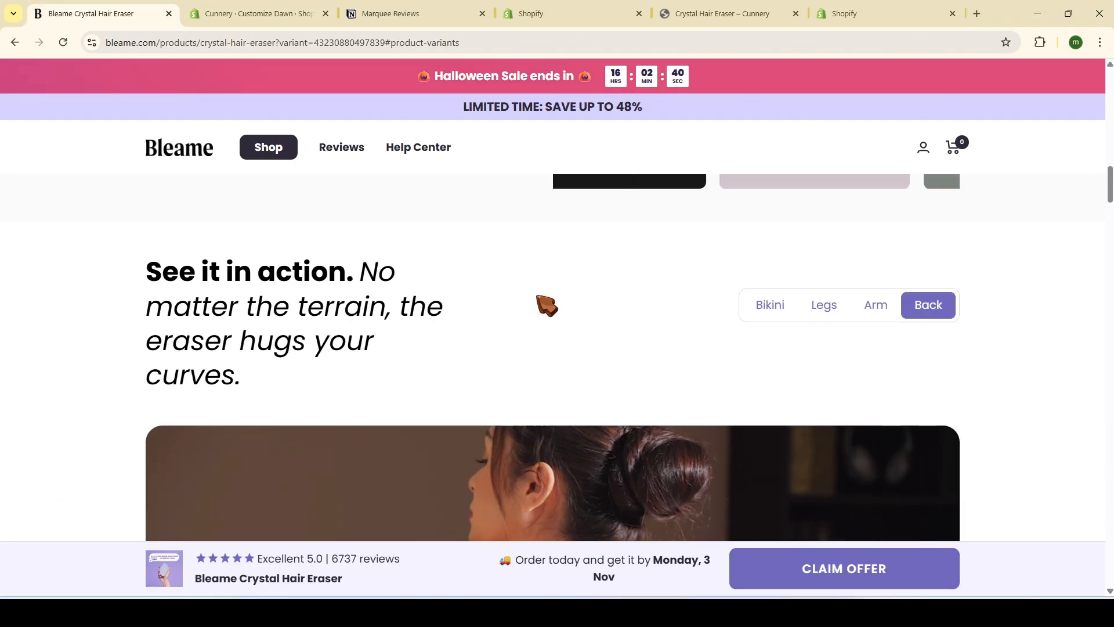
pyautogui.scroll(-1, 540, 311)
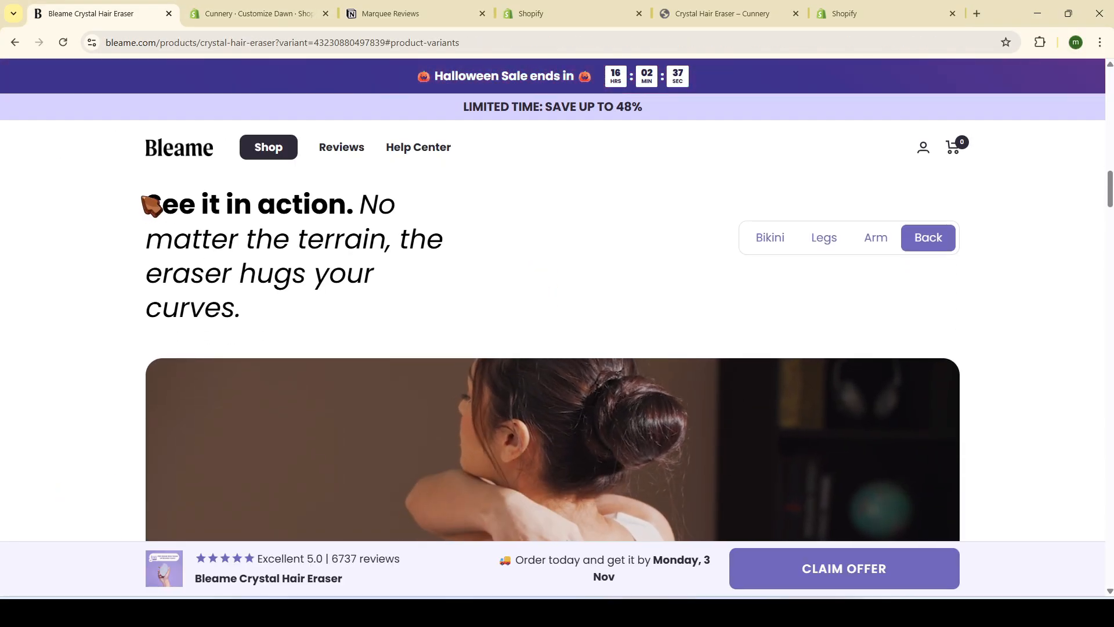
pyautogui.click(771, 239)
pyautogui.click(823, 240)
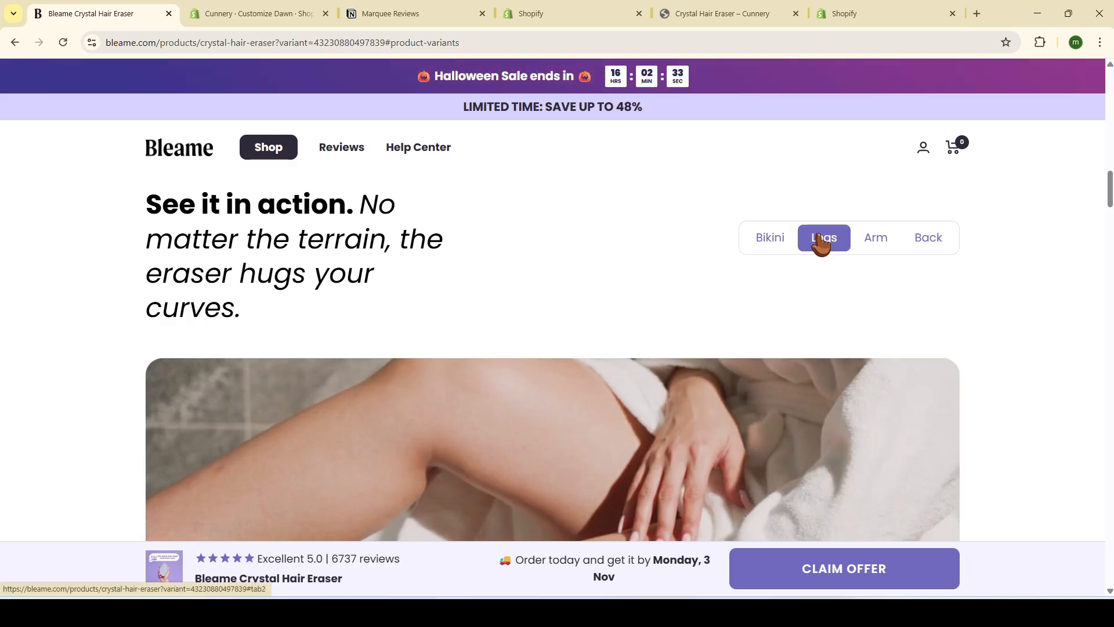
pyautogui.scroll(-3, 827, 243)
pyautogui.scroll(2, 725, 337)
pyautogui.scroll(-2, 609, 409)
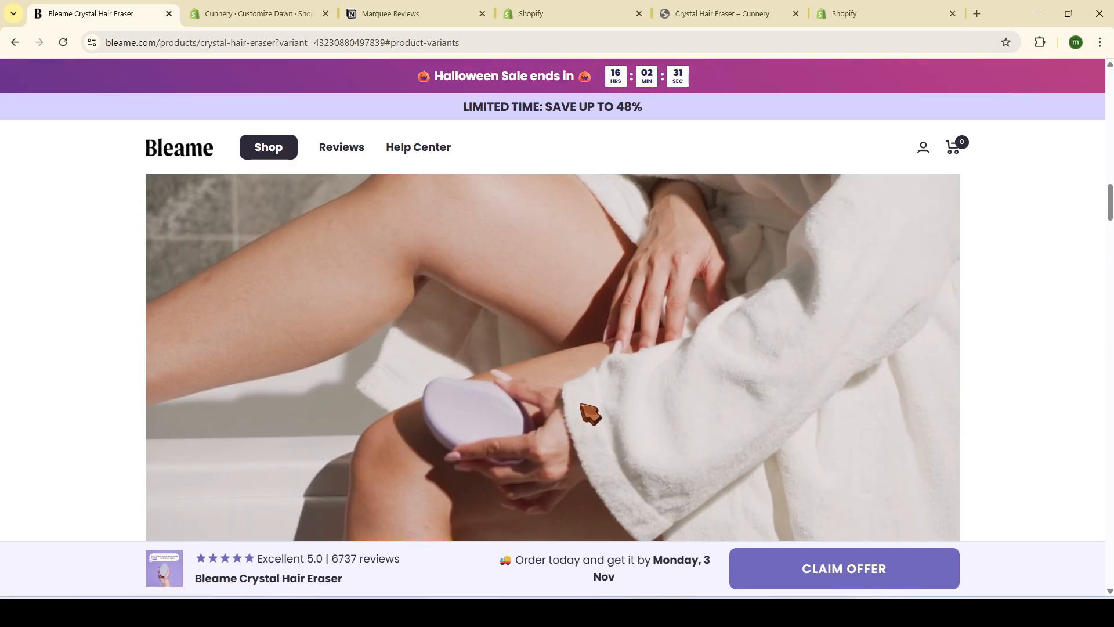
pyautogui.scroll(3, 639, 435)
# In Notion, return to the Bleam Sections list and open the Product Tabs Section page
pyautogui.click(390, 13)
pyautogui.click(56, 105)
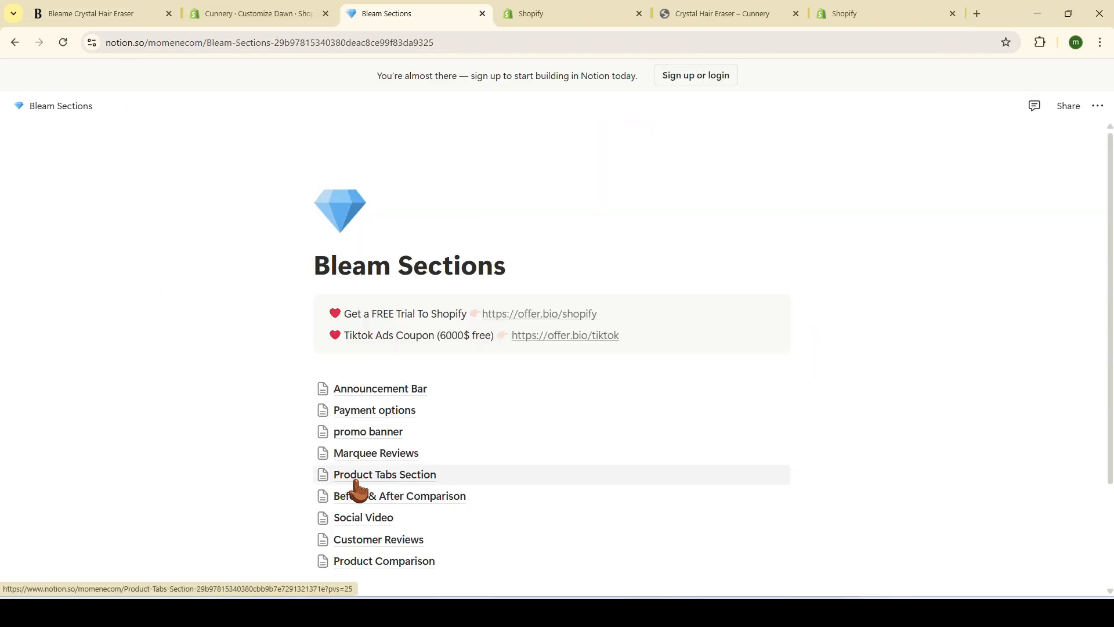
pyautogui.click(364, 476)
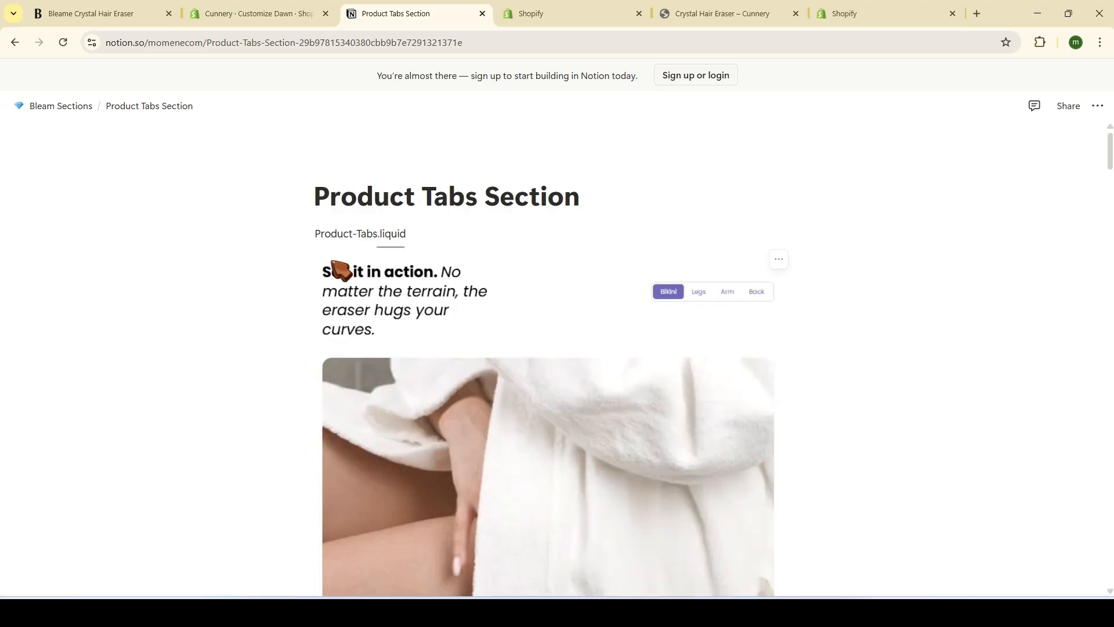
# Using the file name from Notion, create Product-Tabs.liquid in the sections folder of the Shopify code editor
pyautogui.click(859, 12)
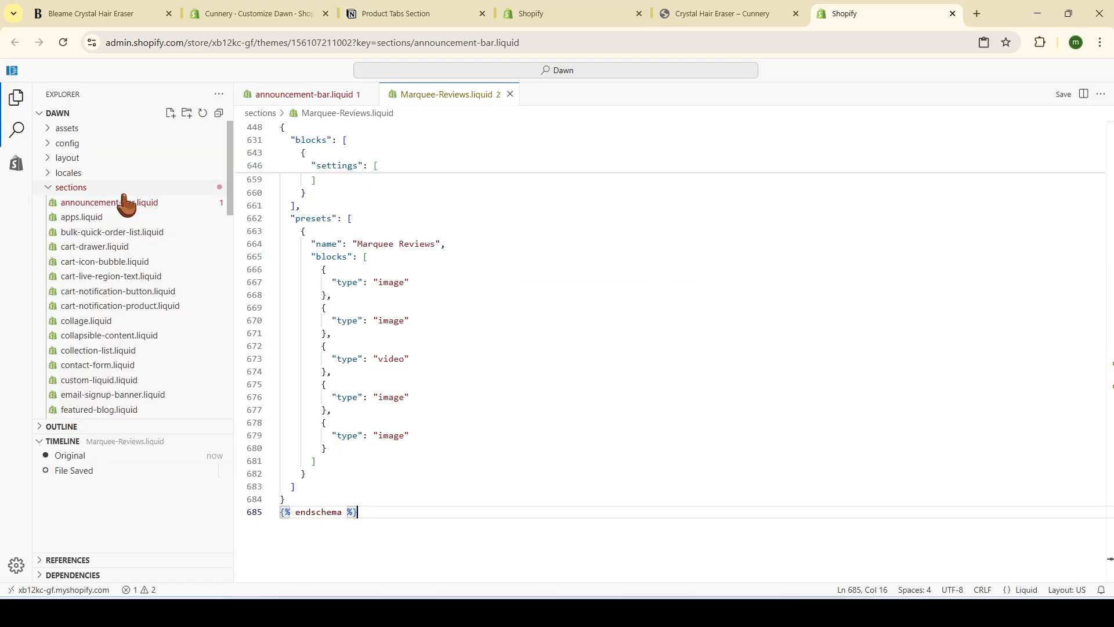
pyautogui.click(401, 13)
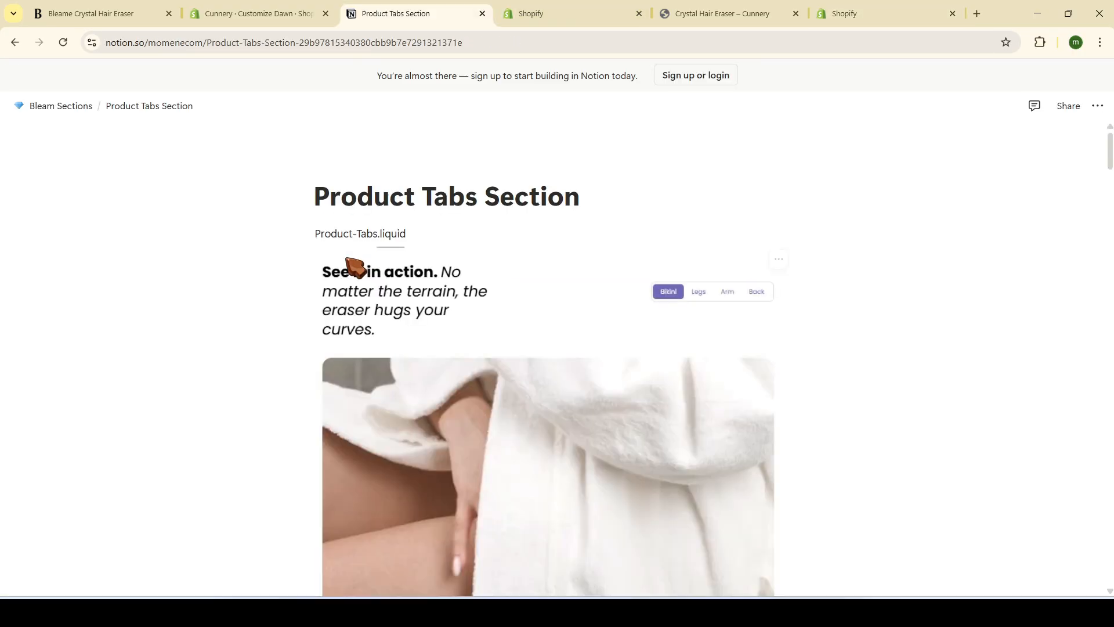
pyautogui.click(831, 9)
pyautogui.rightClick(70, 188)
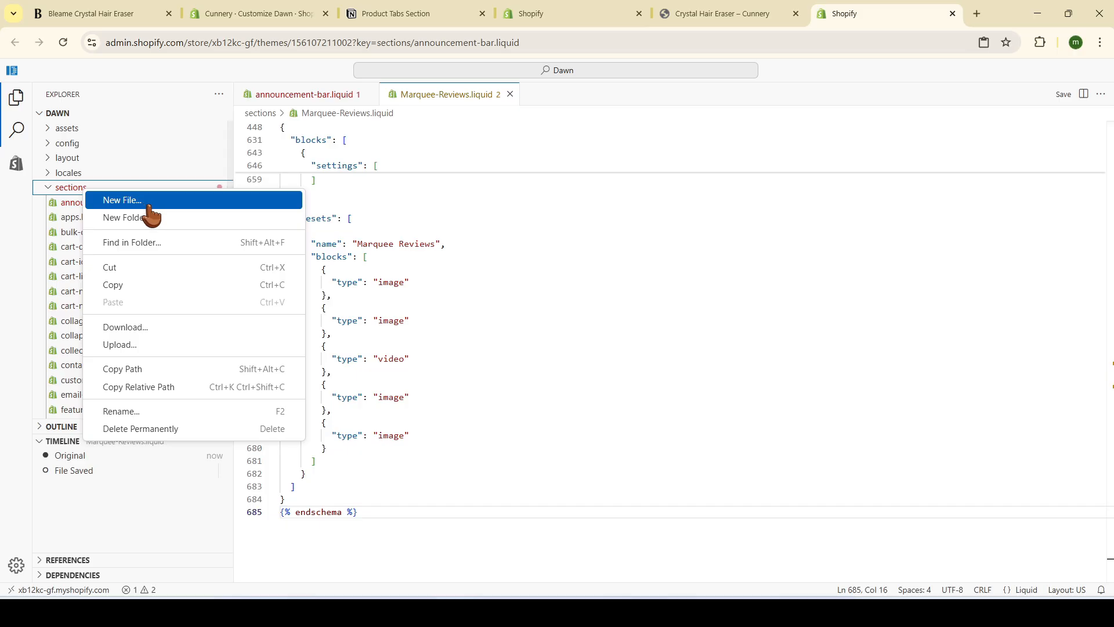
pyautogui.click(148, 203)
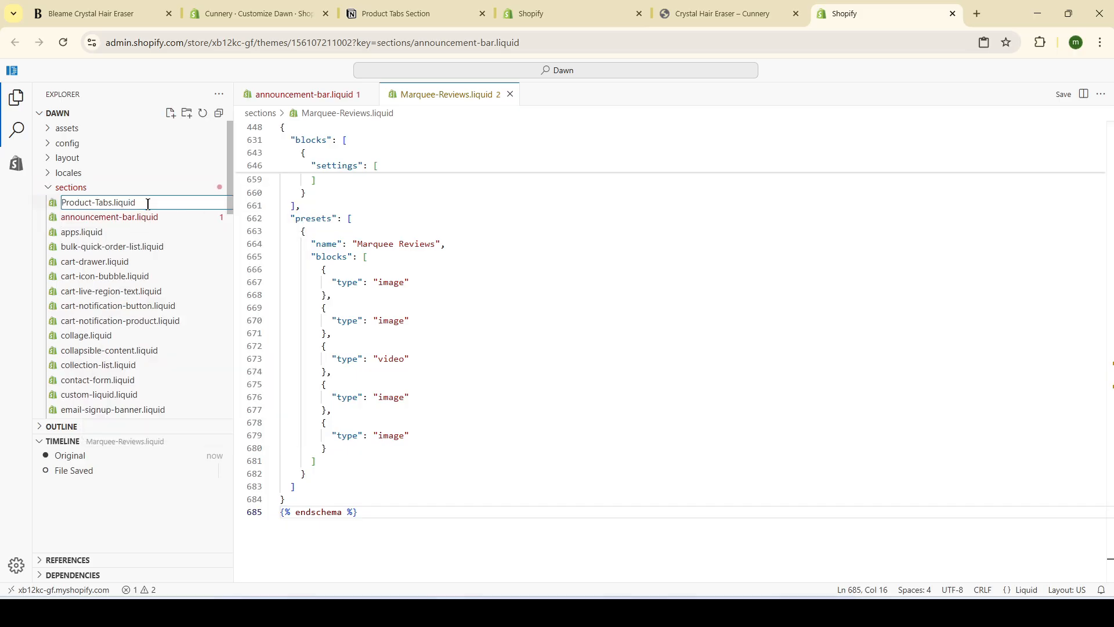
pyautogui.press('Return')
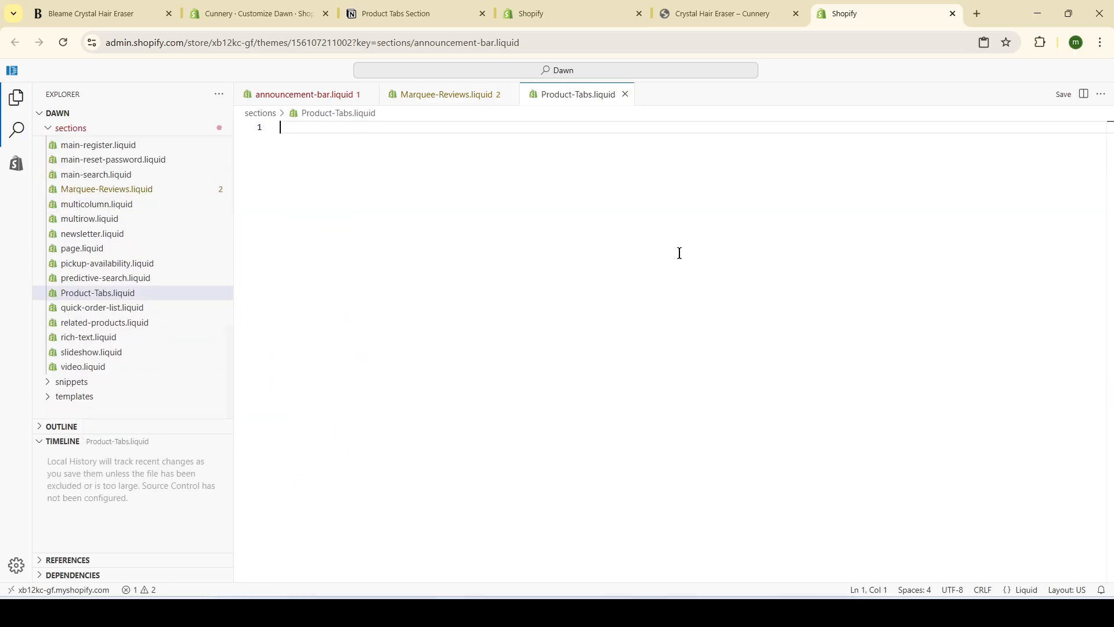
# Copy the Product Tabs Section code from Notion and paste it into Product-Tabs.liquid in the Shopify code editor
pyautogui.hotkey('ctrl', '3')
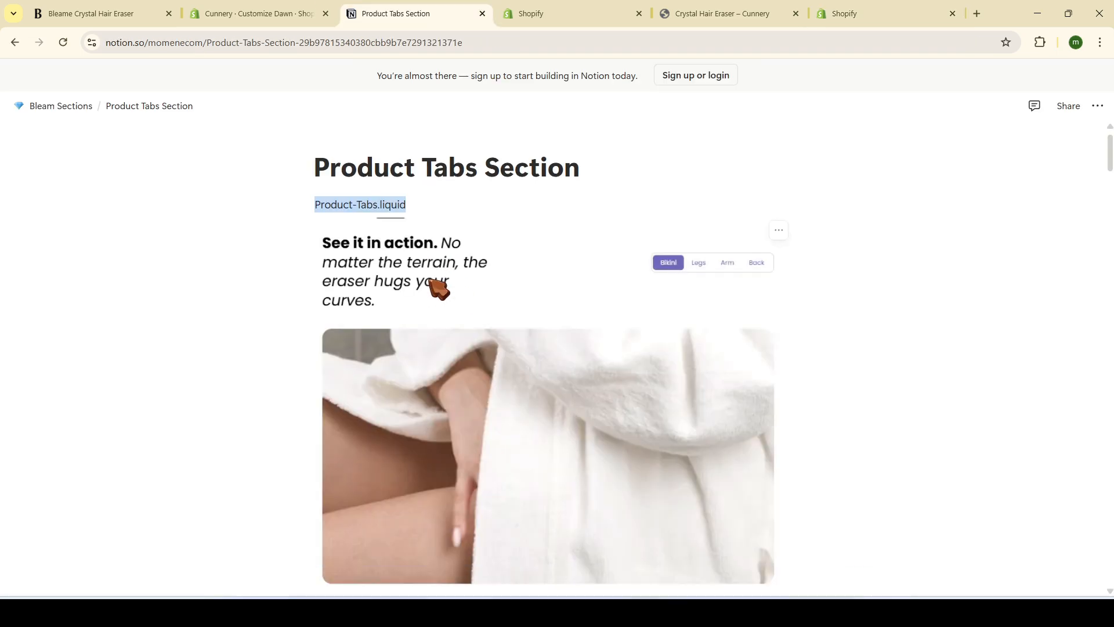
pyautogui.scroll(-6, 660, 370)
pyautogui.click(763, 316)
pyautogui.click(903, 17)
pyautogui.hotkey('ctrl', 'v')
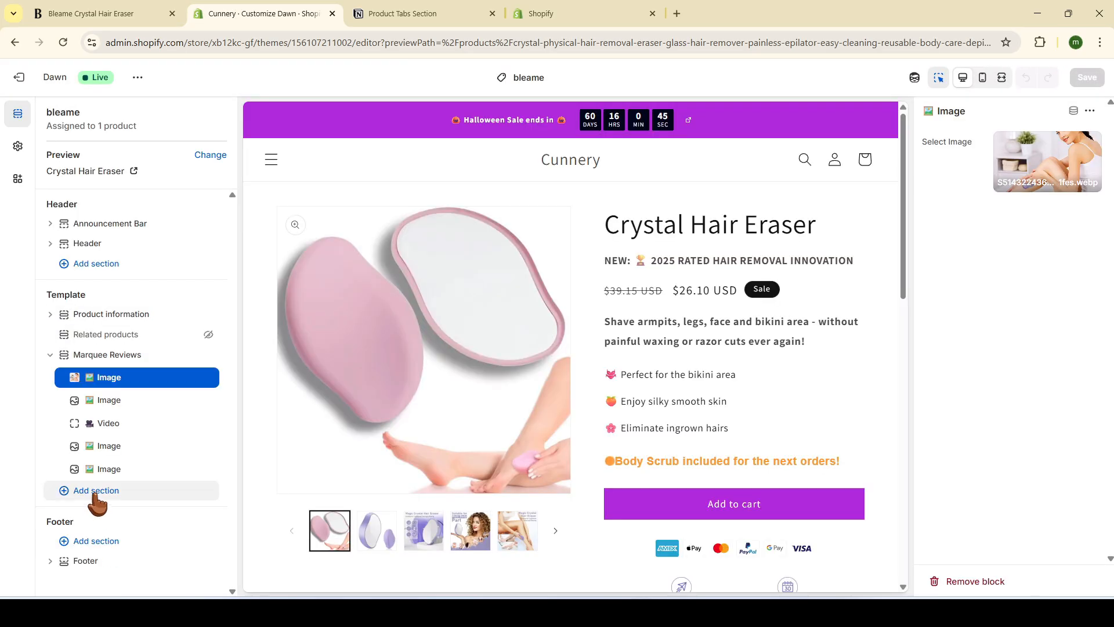
# In the theme customizer, add a Product Tabs Section below Marquee Reviews in the bleame product template
pyautogui.click(95, 493)
pyautogui.scroll(-10, 346, 583)
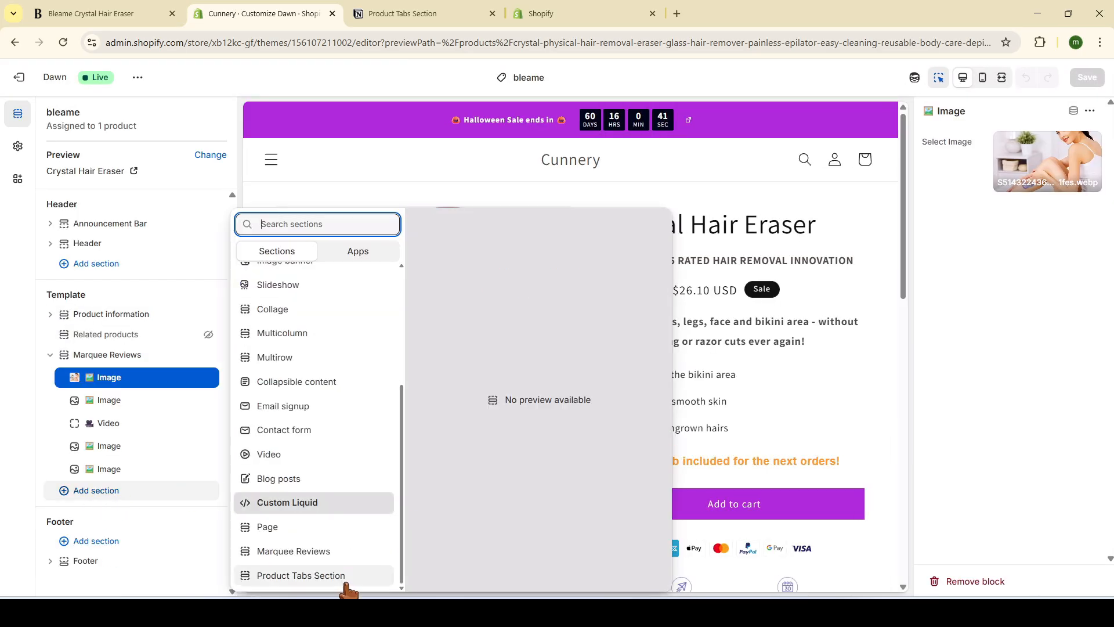
pyautogui.click(317, 583)
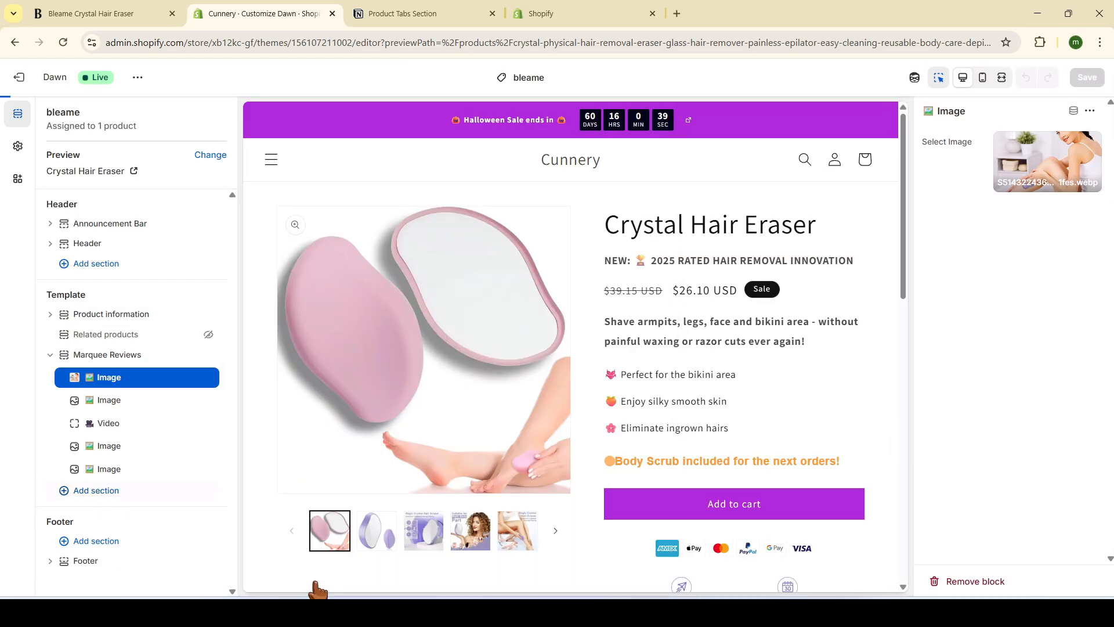
pyautogui.scroll(2, 1008, 212)
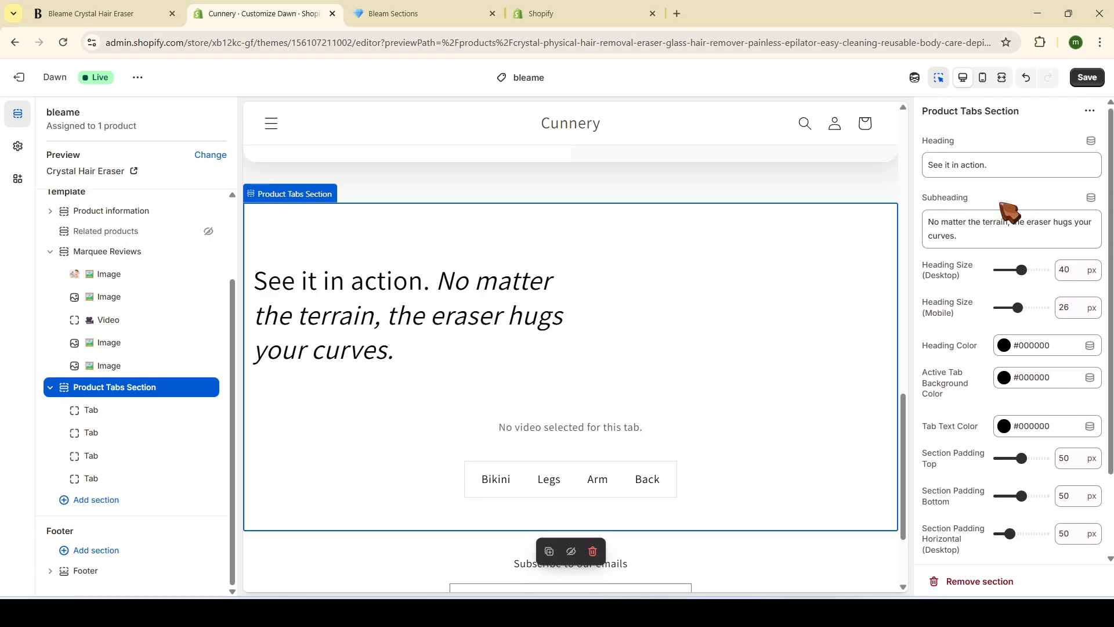
# Review the settings of the Product Tabs Section and each of its four Tab blocks in the theme customizer
pyautogui.scroll(-2, 994, 365)
pyautogui.scroll(2, 1020, 366)
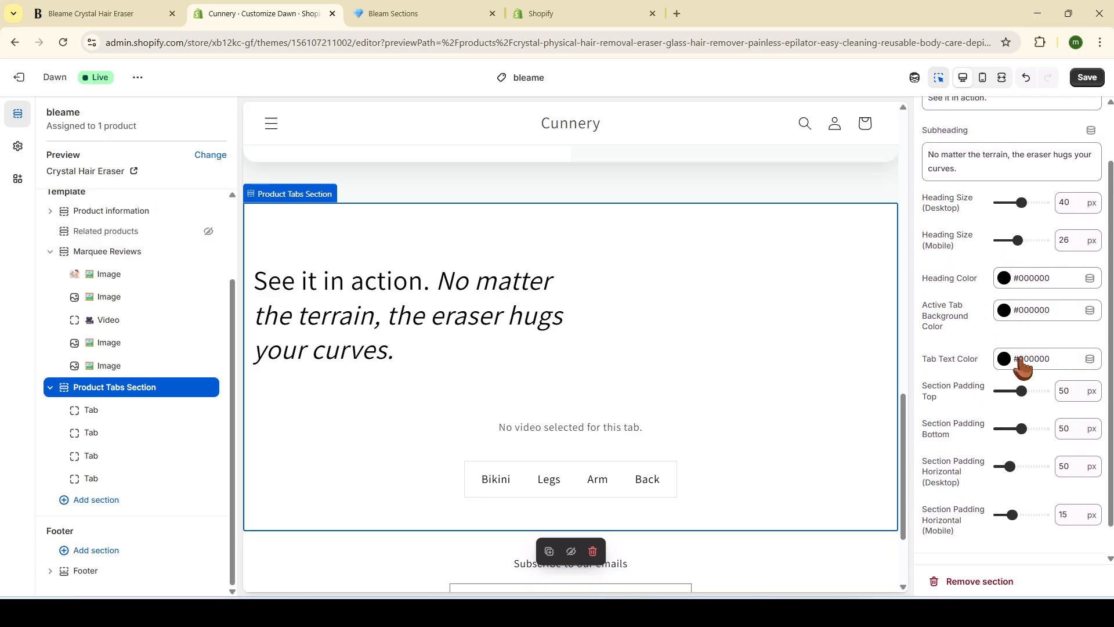
pyautogui.click(113, 412)
pyautogui.click(113, 433)
pyautogui.click(111, 456)
pyautogui.click(111, 479)
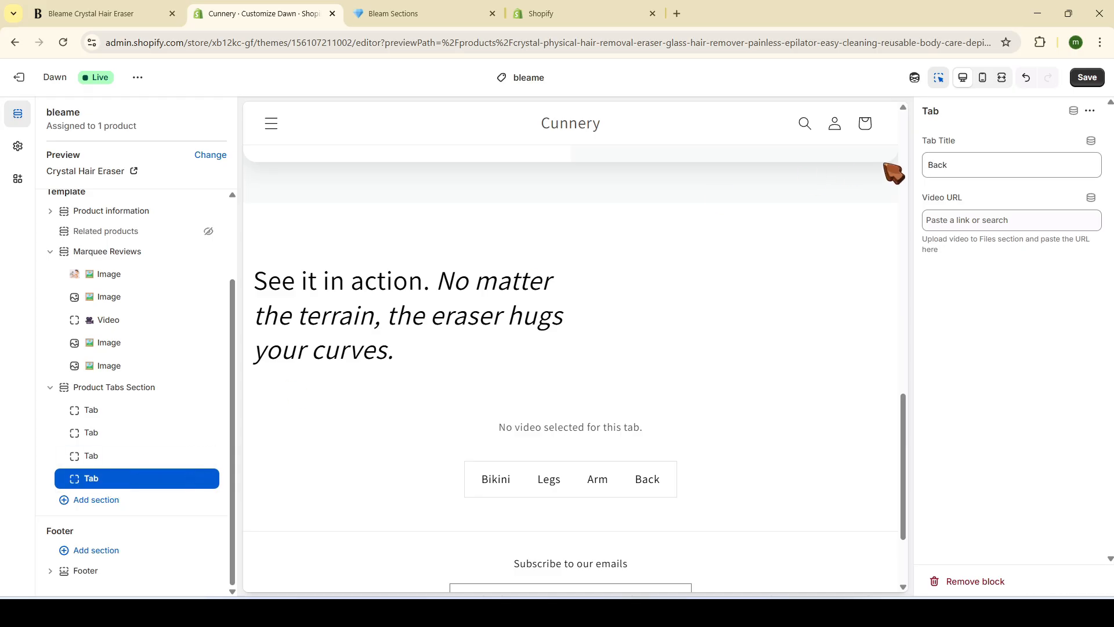
# Open the Shopify admin in a new browser tab and go to the Files page under Content
pyautogui.click(1046, 222)
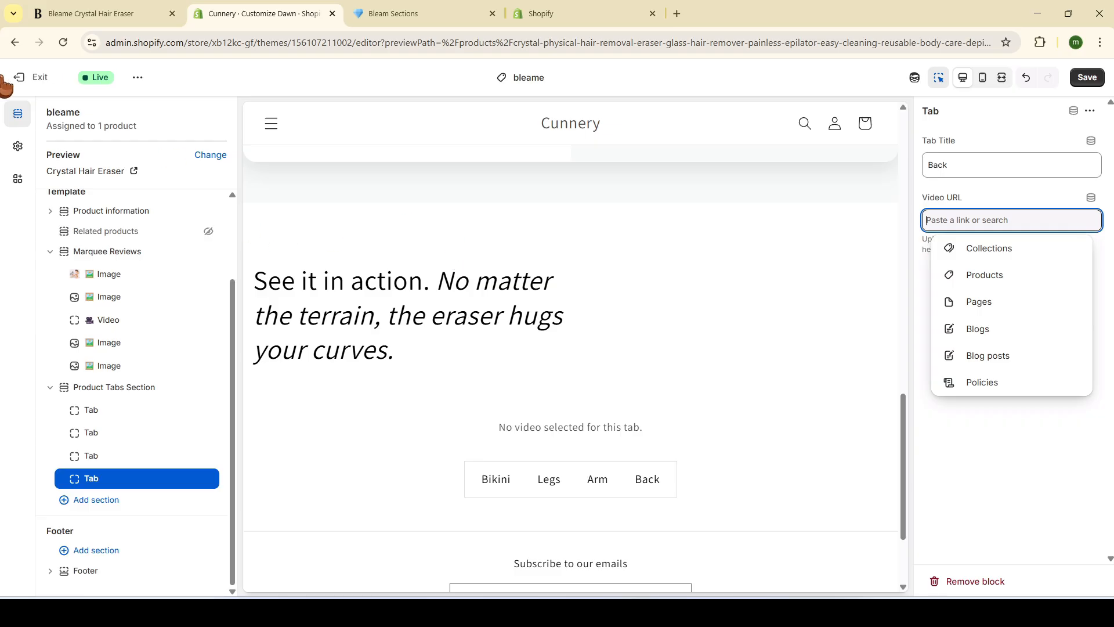
pyautogui.rightClick(23, 81)
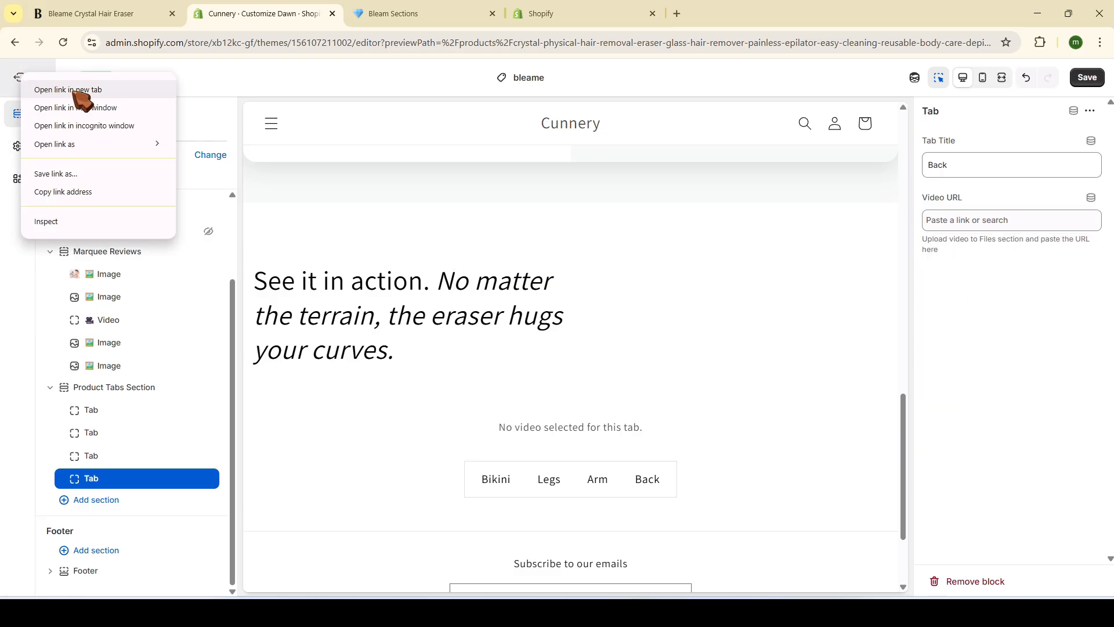
pyautogui.click(81, 91)
pyautogui.click(424, 14)
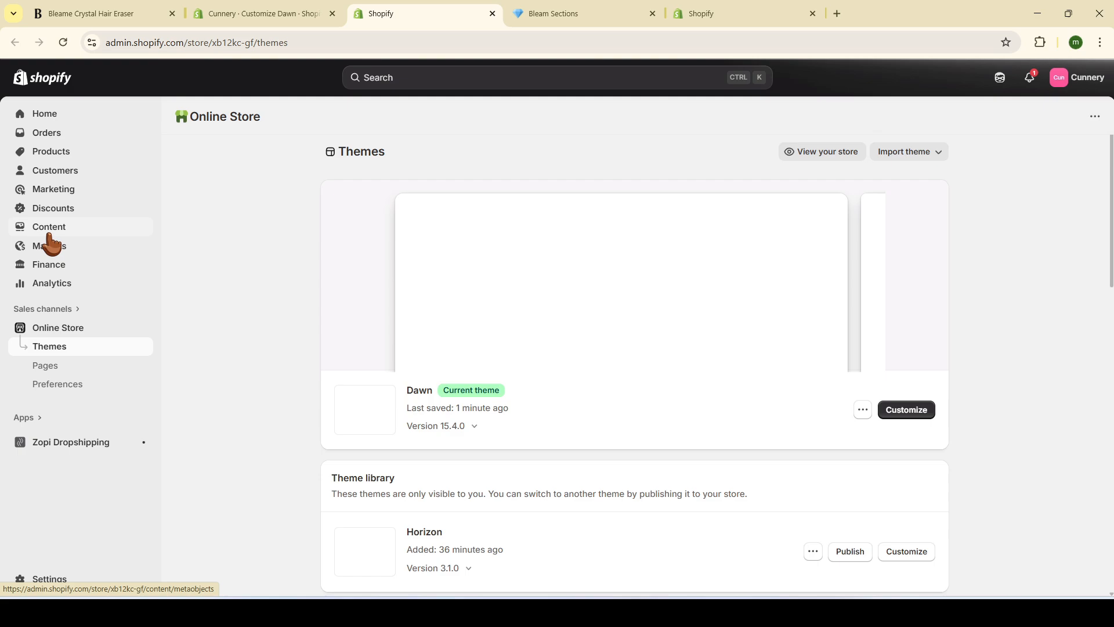
pyautogui.click(50, 229)
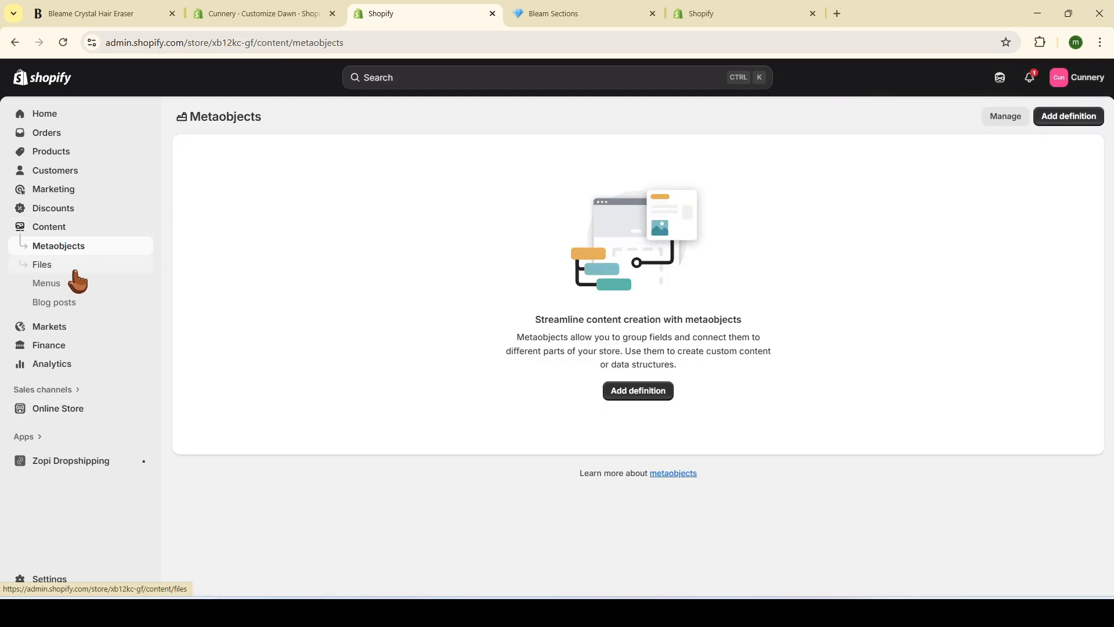
pyautogui.click(87, 268)
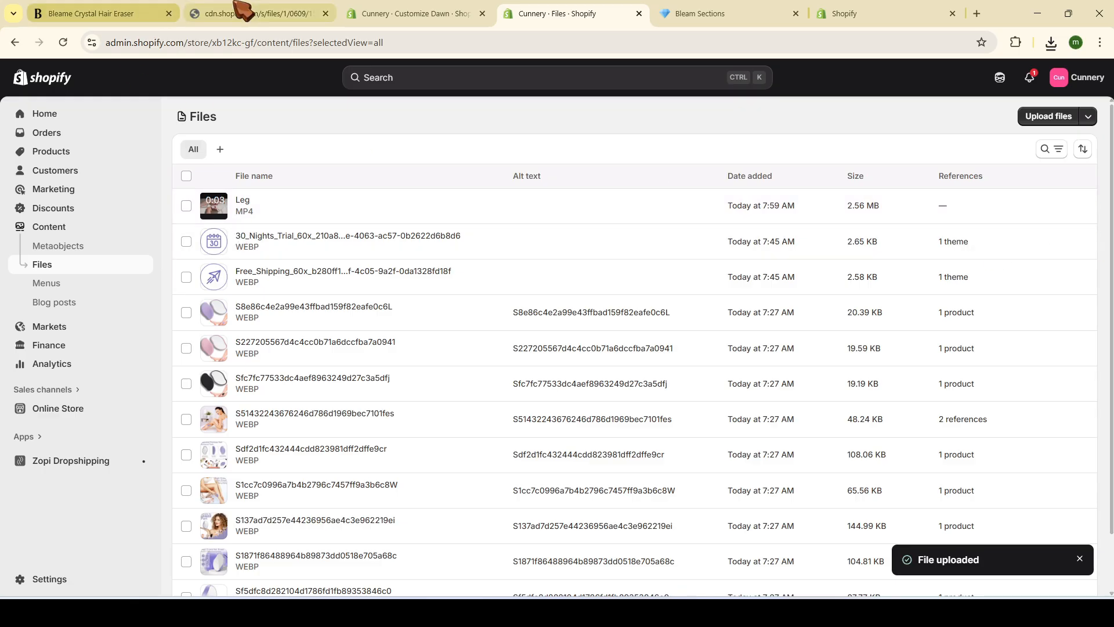
# Set the Back tab's Video URL to the copied link of the uploaded Leg video and preview that tab
pyautogui.click(325, 13)
pyautogui.click(279, 13)
pyautogui.click(957, 221)
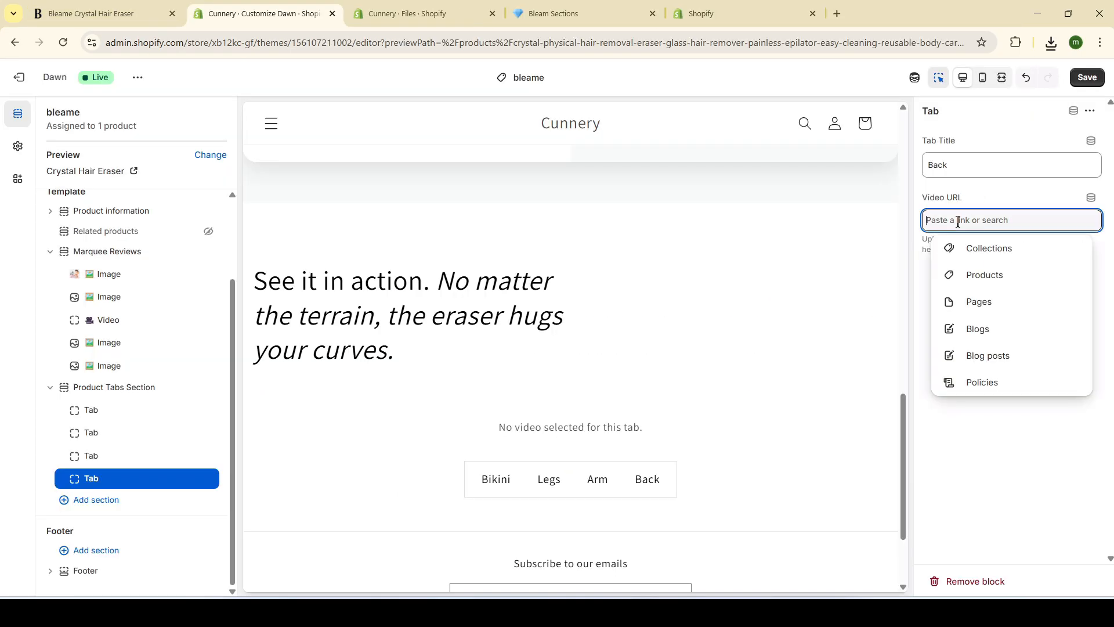
pyautogui.hotkey('ctrl', 'v')
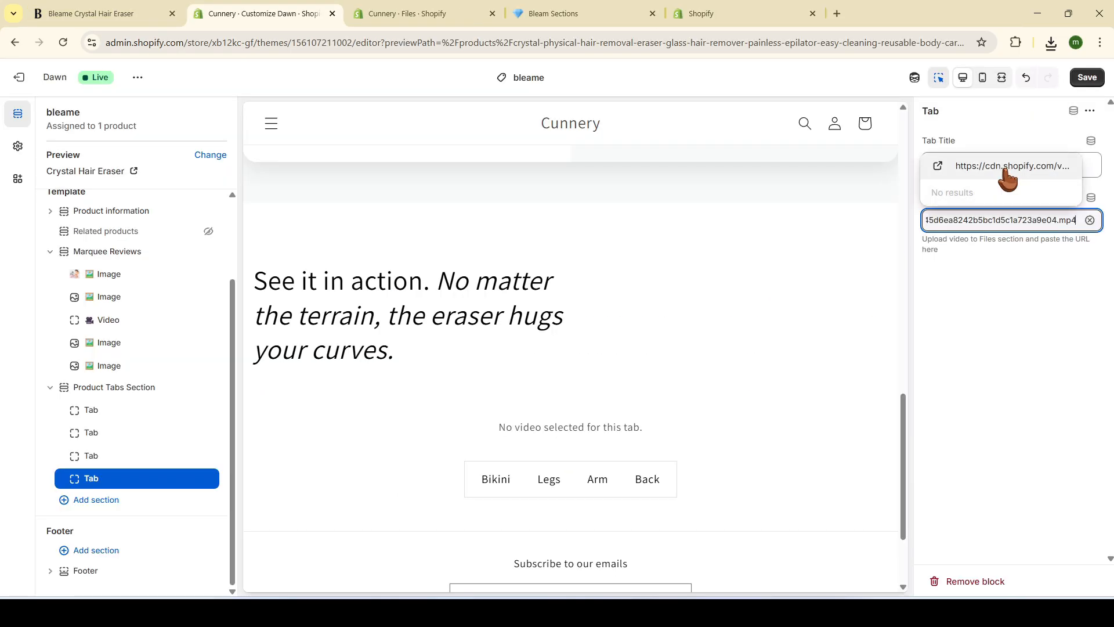
pyautogui.click(1007, 168)
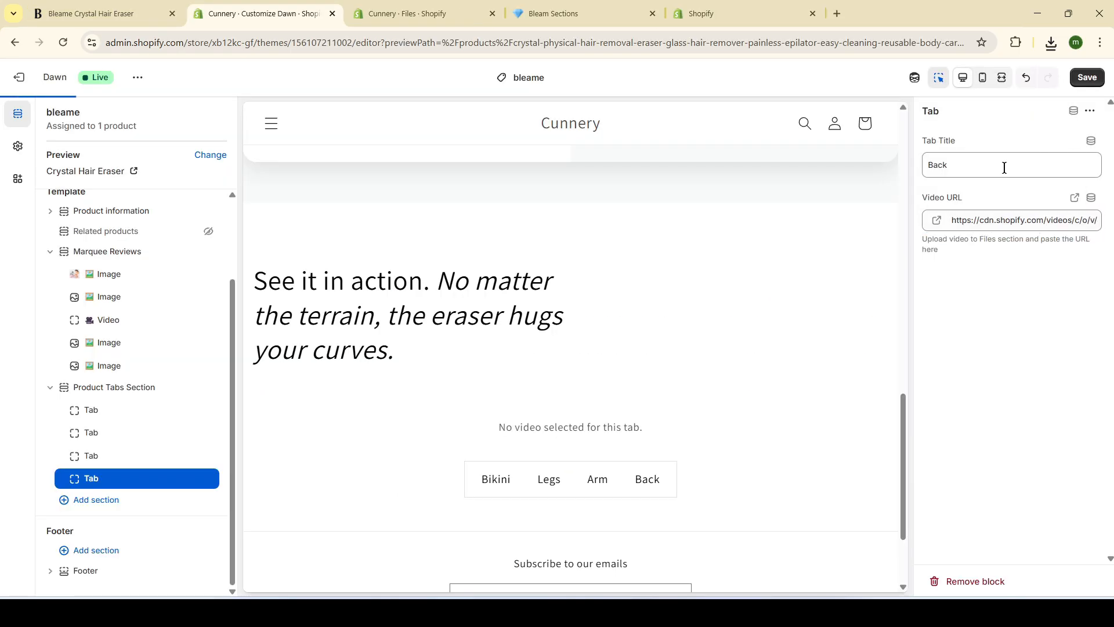
pyautogui.click(647, 479)
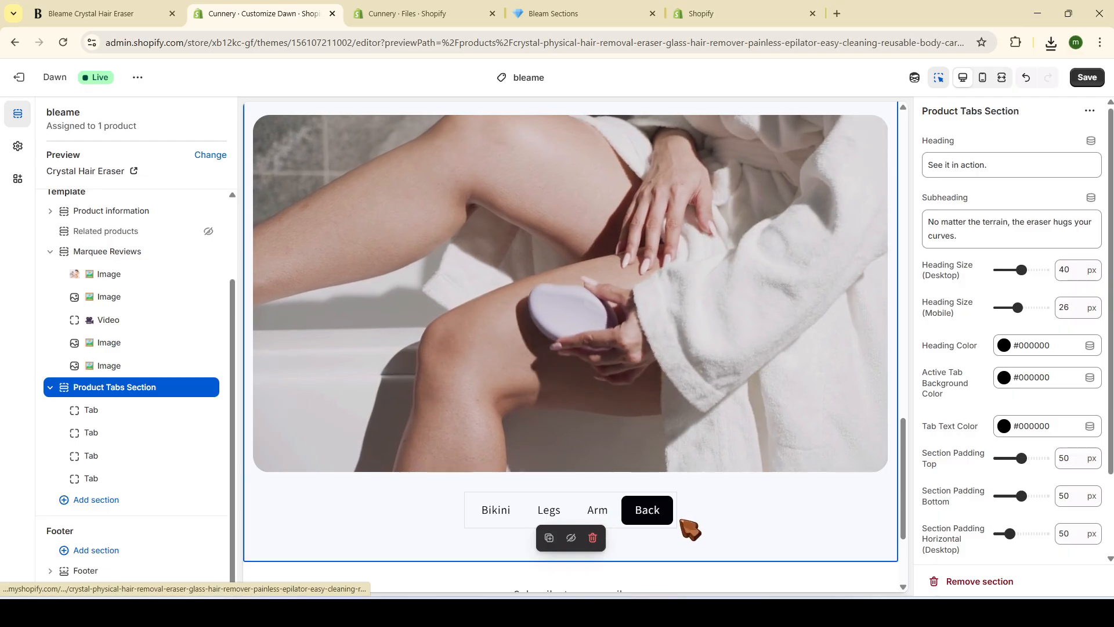
# Add a Tab block between Arm and Back, set its Video URL to the same video link, and preview it
pyautogui.click(137, 478)
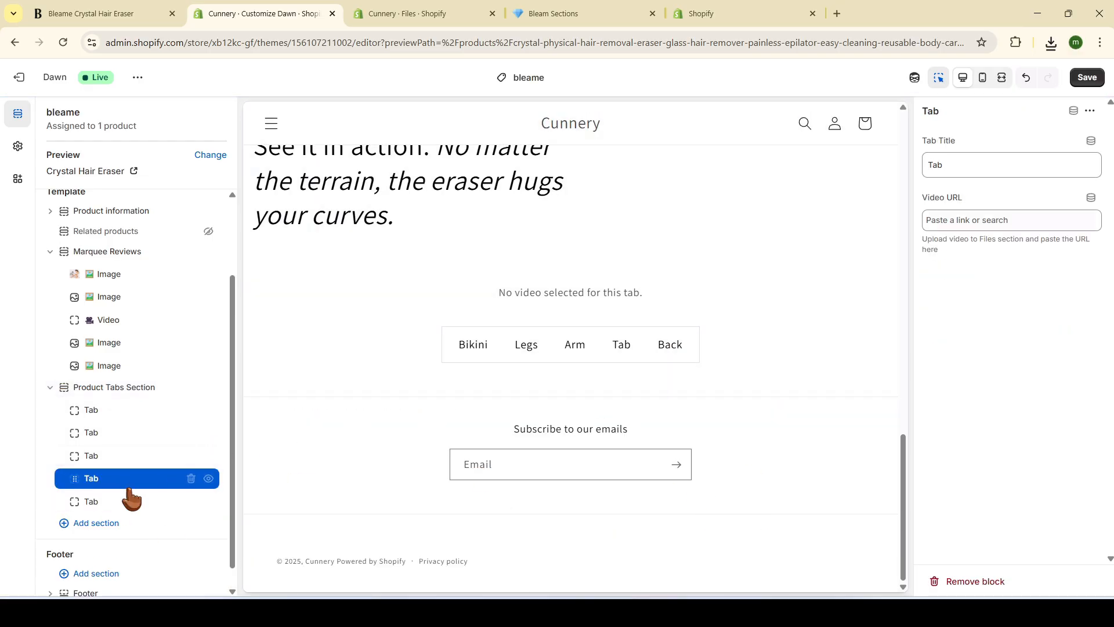
pyautogui.click(1004, 226)
pyautogui.hotkey('ctrl', 'v')
pyautogui.click(989, 250)
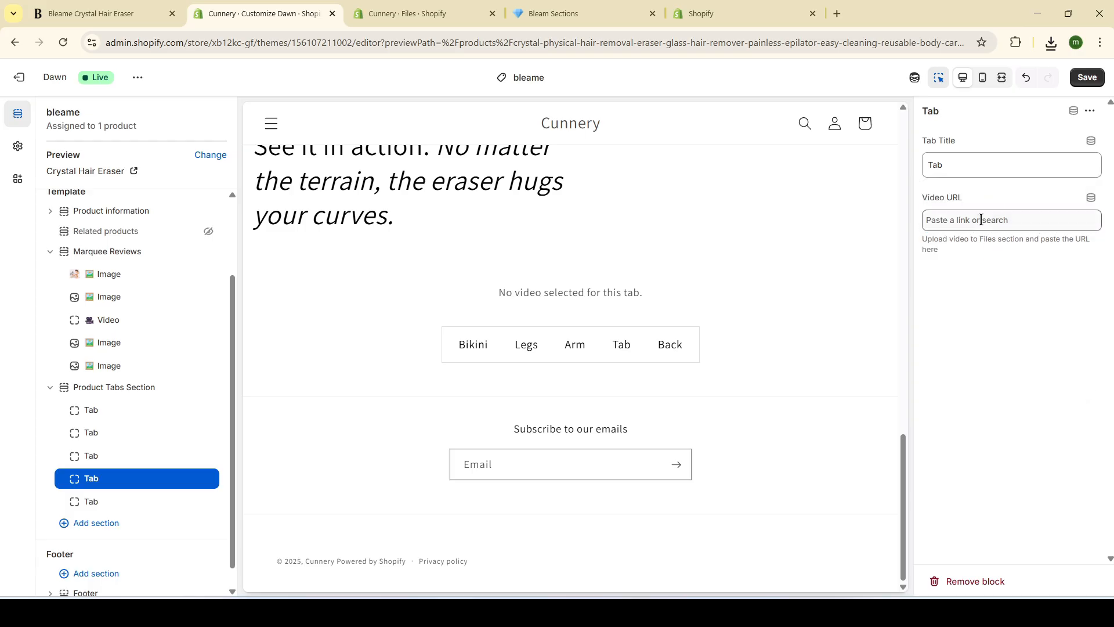
pyautogui.hotkey('ctrl', 'v')
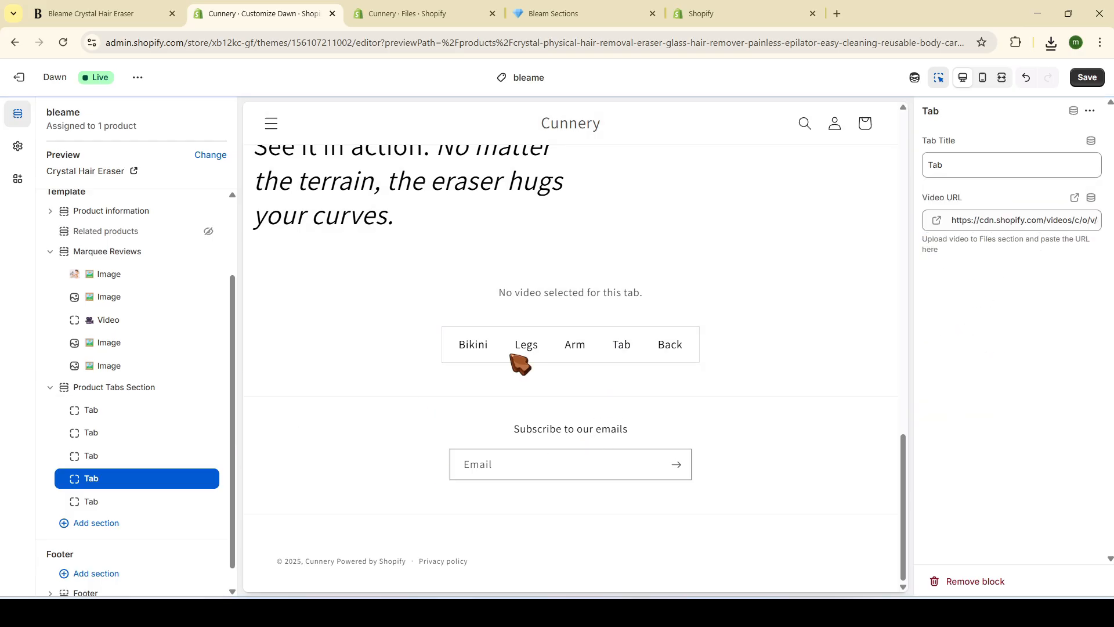
pyautogui.click(621, 346)
pyautogui.scroll(2, 729, 433)
pyautogui.scroll(-1, 418, 290)
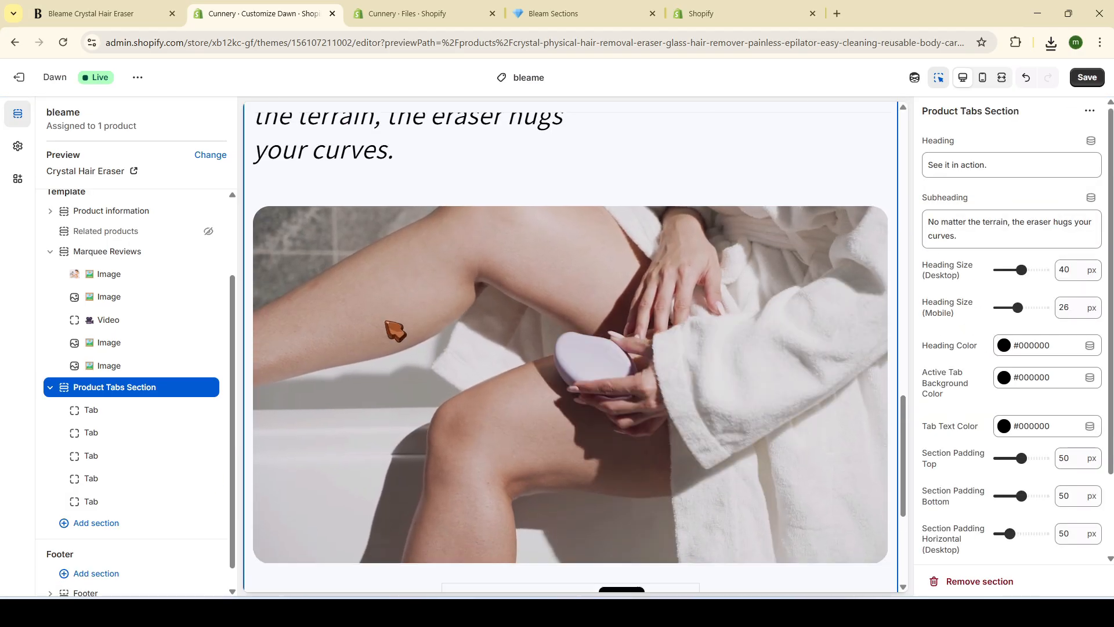
# Examine the before/after slider on the Bleame product page and view the matching Before & After Comparison page in Notion
pyautogui.hotkey('ctrl', 'pageup')
pyautogui.scroll(-5, 418, 348)
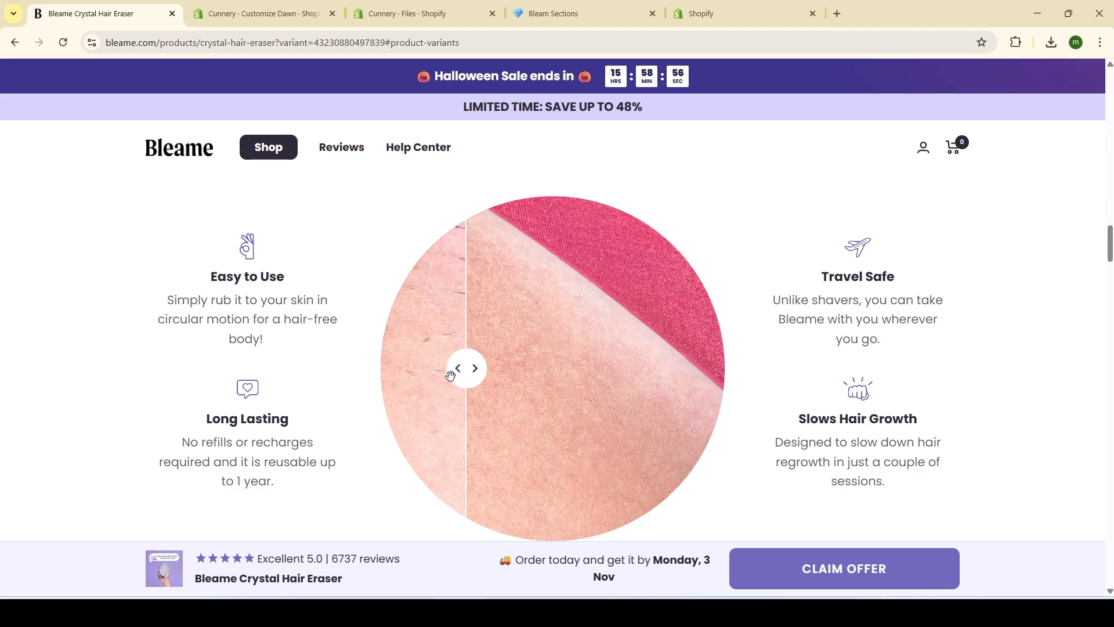
pyautogui.moveTo(450, 376)
pyautogui.mouseDown()
pyautogui.moveTo(668, 369)
pyautogui.moveTo(450, 379)
pyautogui.mouseUp()
pyautogui.click(551, 13)
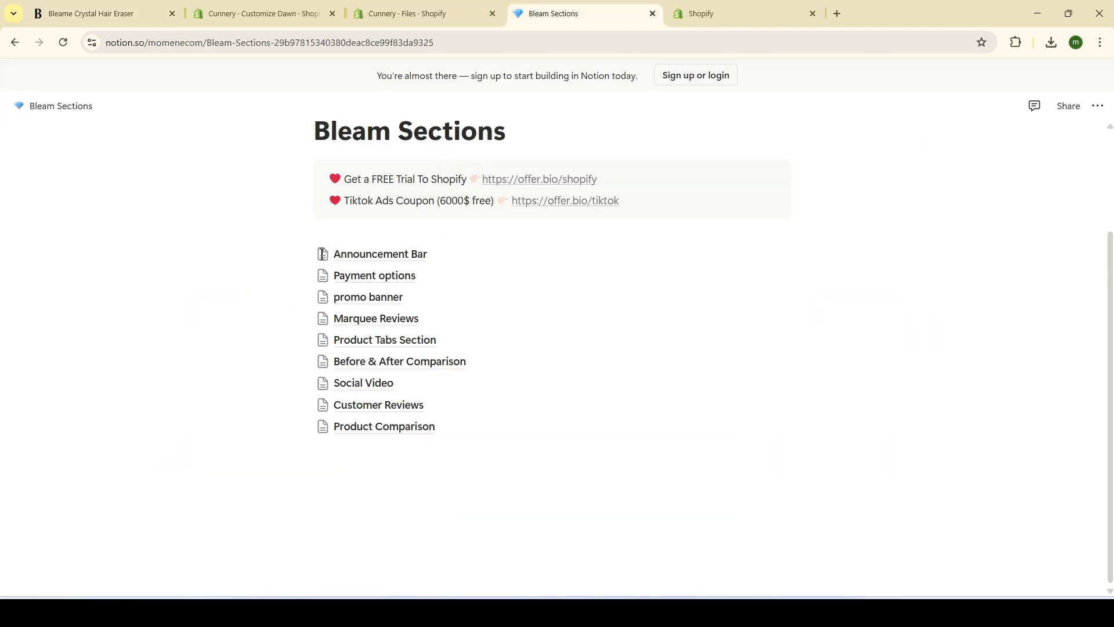
pyautogui.click(486, 371)
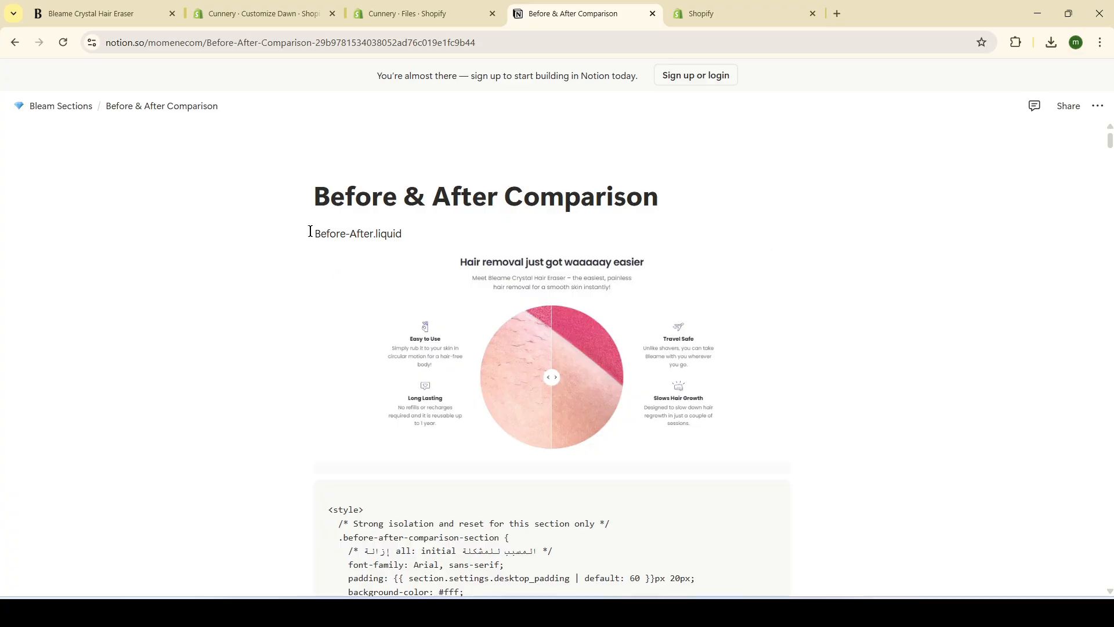
pyautogui.scroll(-2, 520, 408)
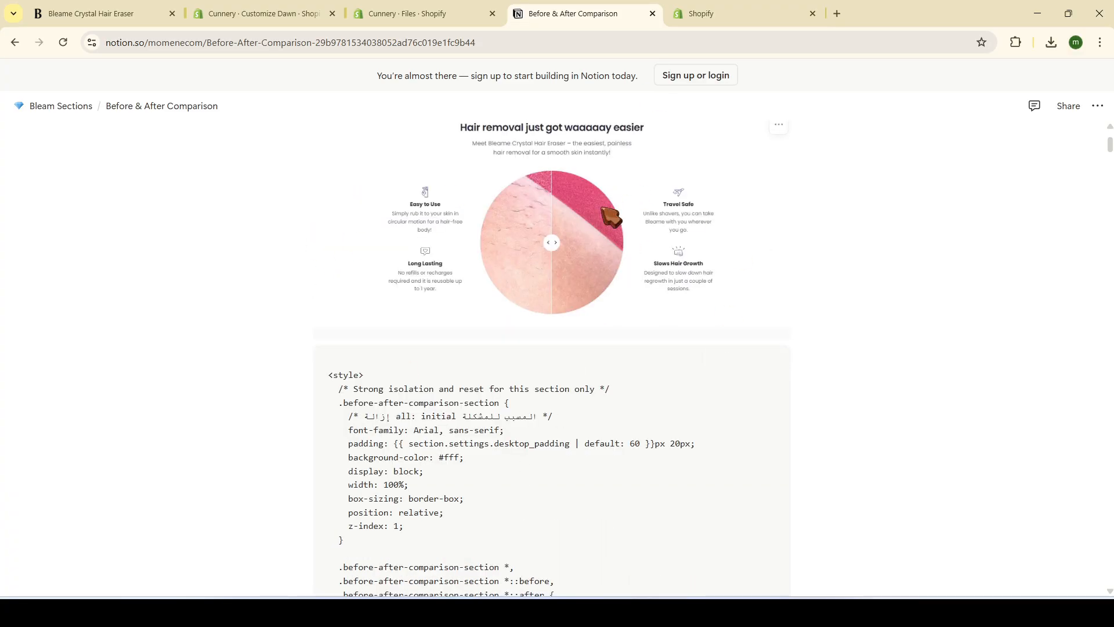
# Check the video section on the Bleame product page and view the Social Video page in Notion
pyautogui.click(145, 14)
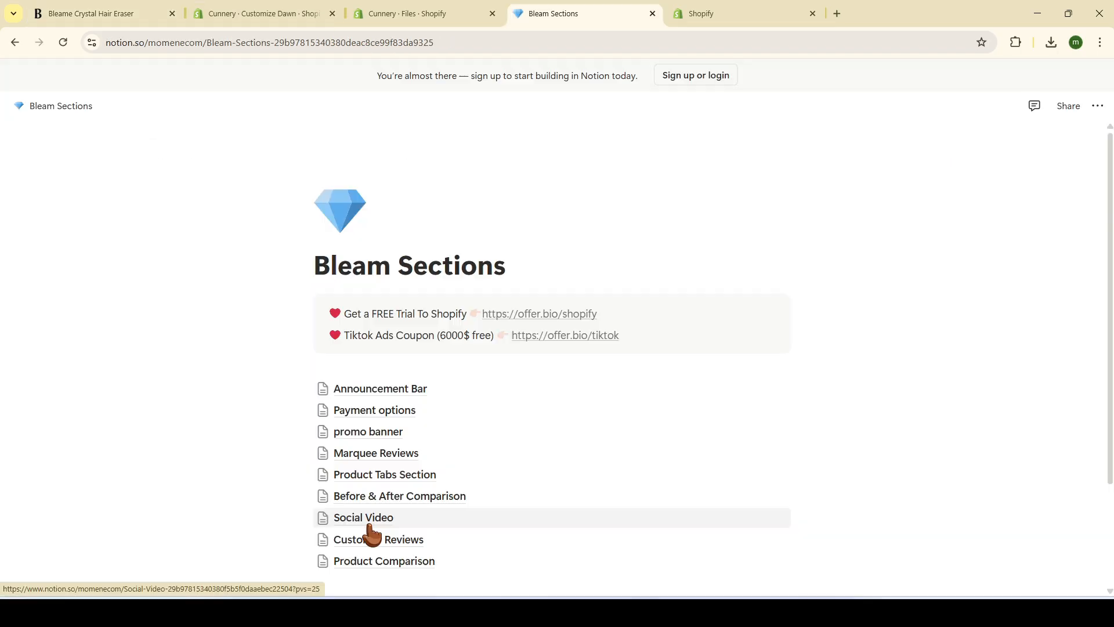
pyautogui.click(372, 522)
pyautogui.scroll(-3, 560, 551)
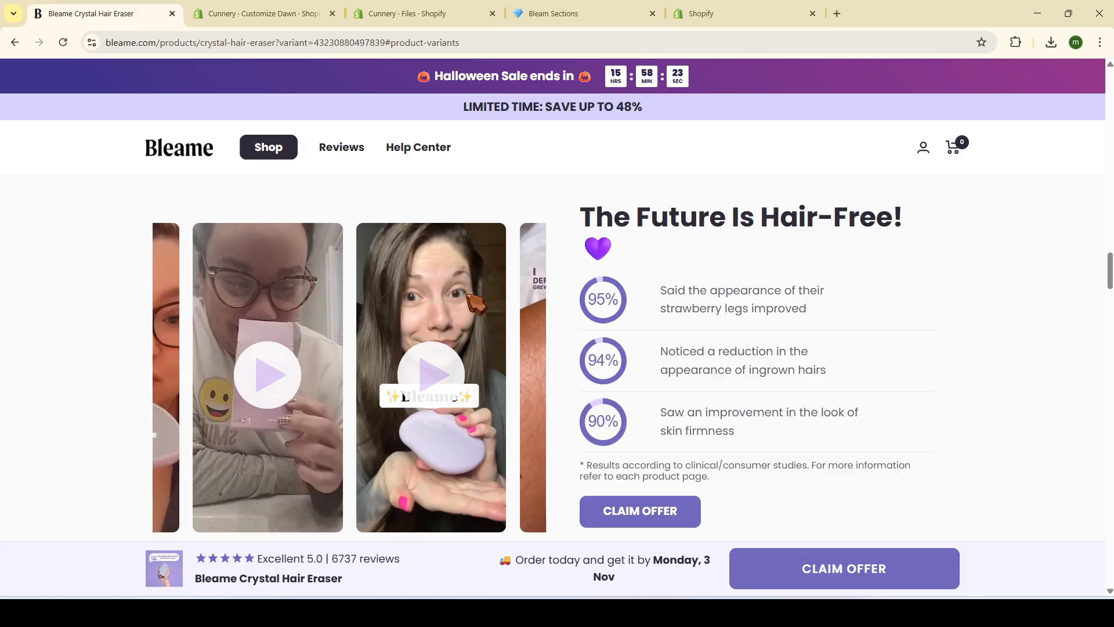
# Examine the "What Babes Like You Are Saying" reviews on the Bleame page and view the Customer Reviews page in Notion
pyautogui.scroll(-10, 494, 314)
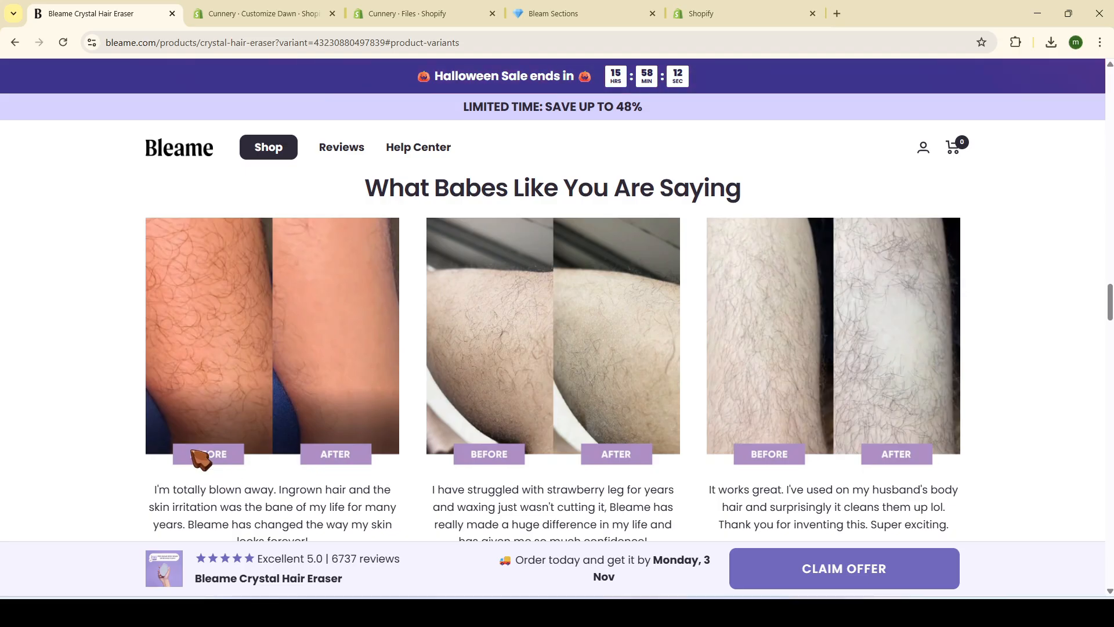
pyautogui.hotkey('ctrl', '4')
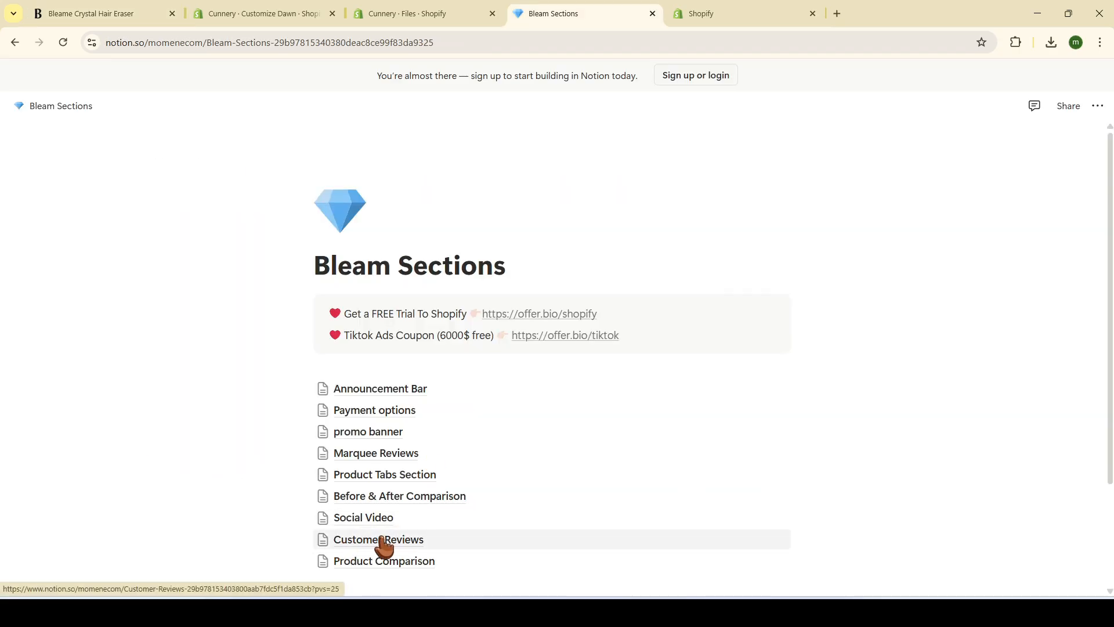
pyautogui.click(383, 544)
pyautogui.scroll(-3, 448, 443)
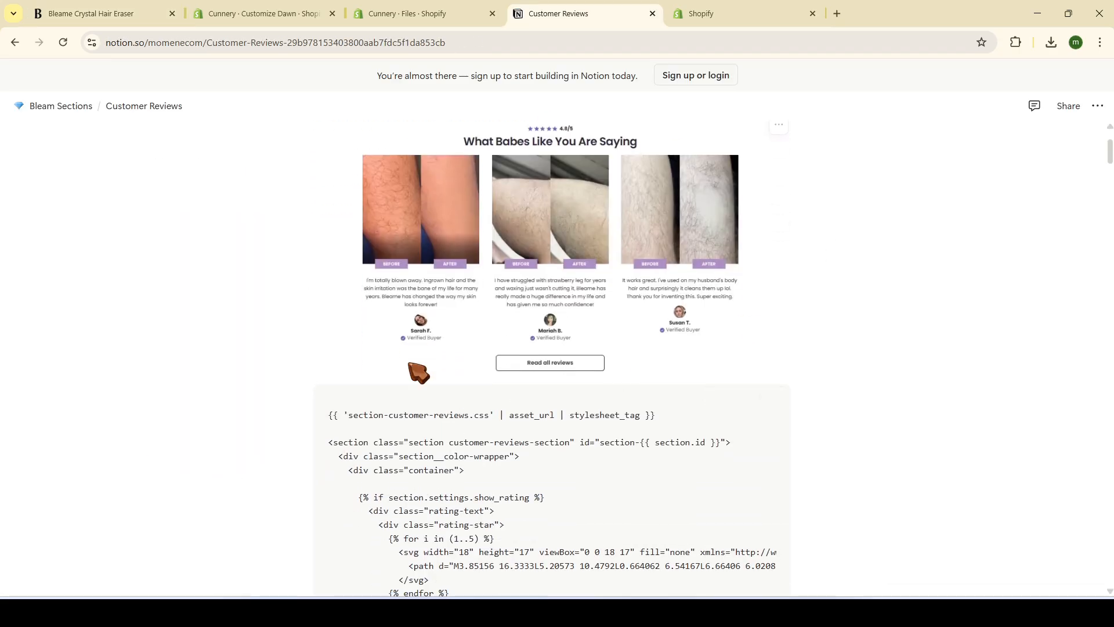
pyautogui.scroll(1, 415, 372)
# Examine the comparison table on the Bleame page and open the Product Comparison page in Notion
pyautogui.hotkey('ctrl', '1')
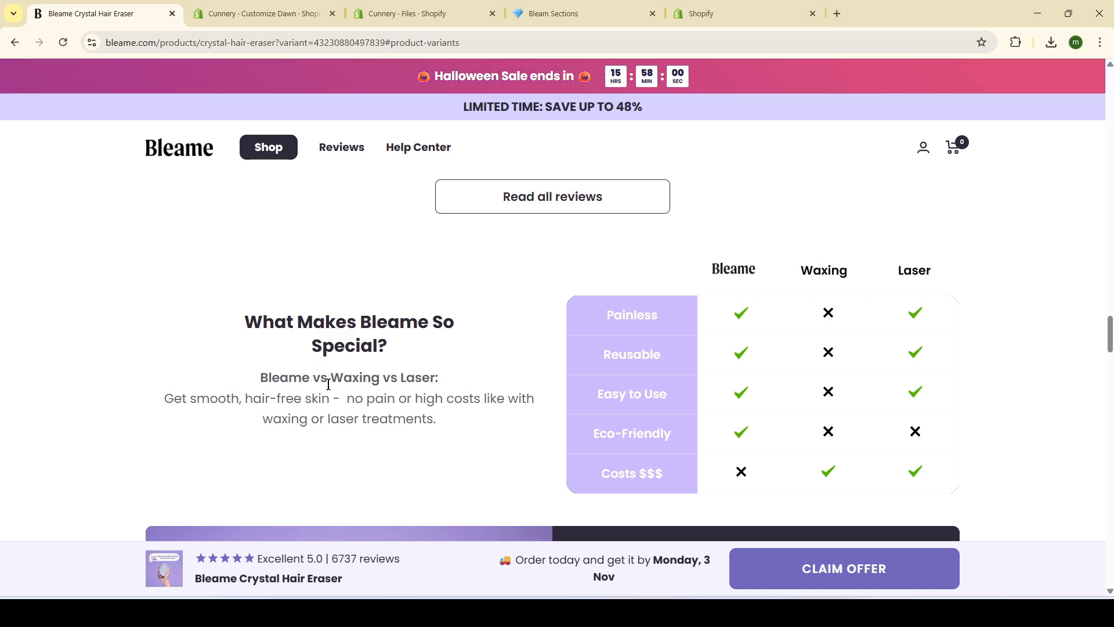
pyautogui.click(559, 11)
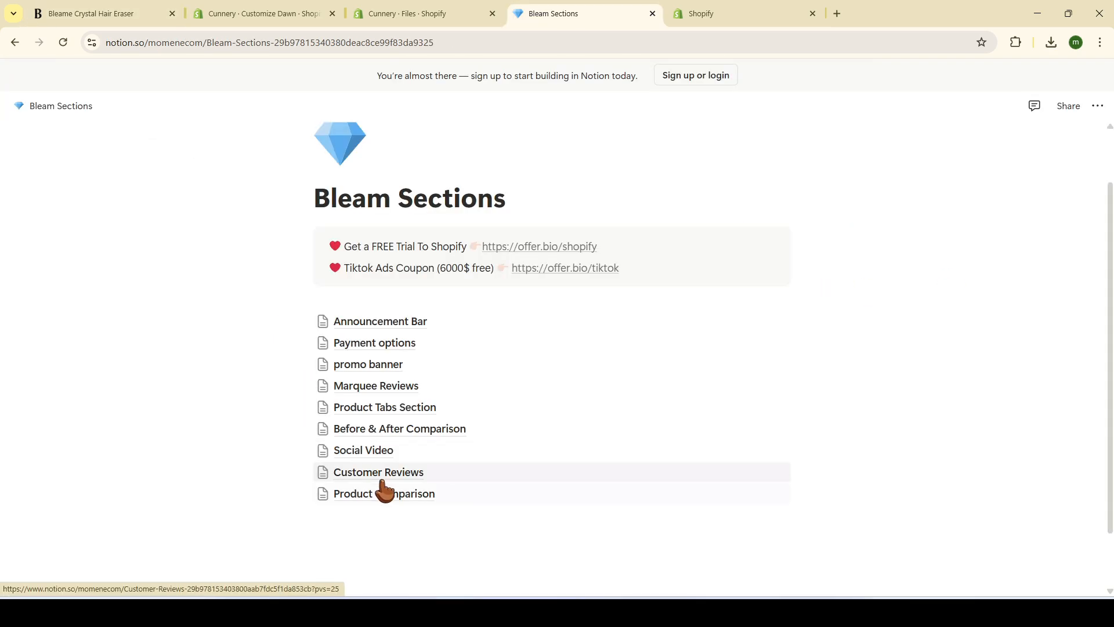
pyautogui.click(386, 495)
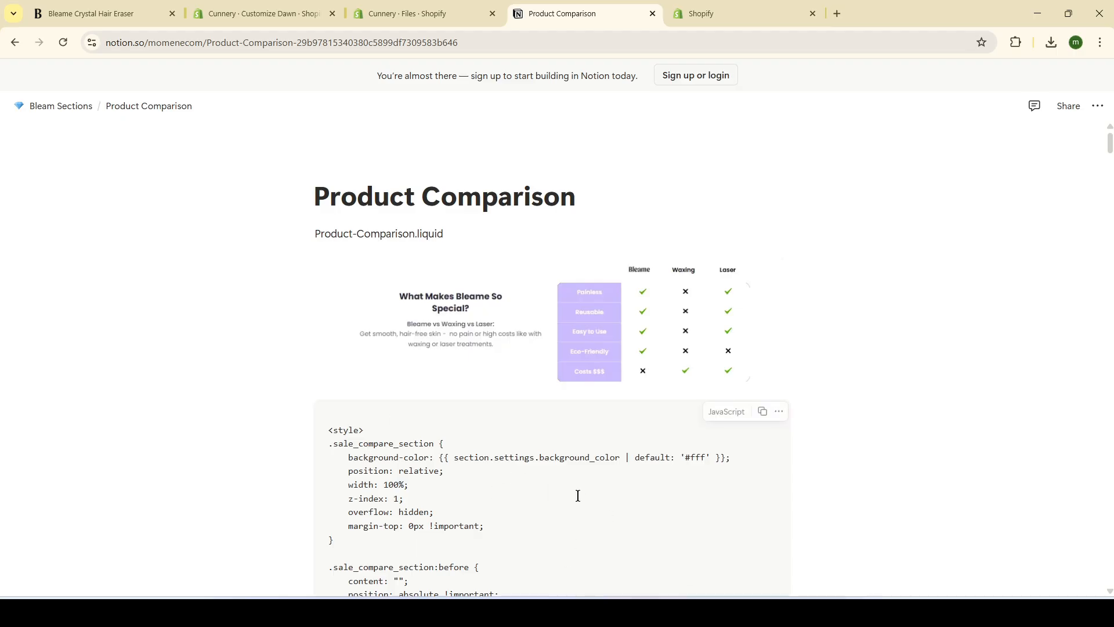
# Return to the theme customizer and look over the Marquee Reviews and Product Tabs sections in the preview
pyautogui.click(279, 14)
pyautogui.scroll(13, 610, 400)
pyautogui.scroll(-5, 619, 299)
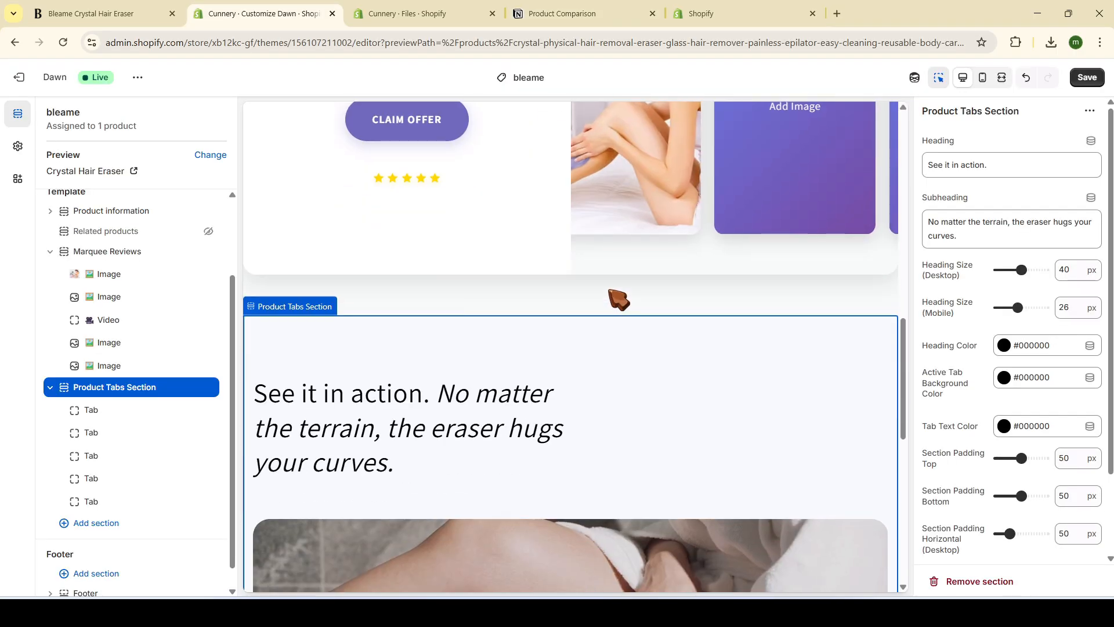
pyautogui.scroll(-5, 619, 299)
pyautogui.scroll(5, 597, 417)
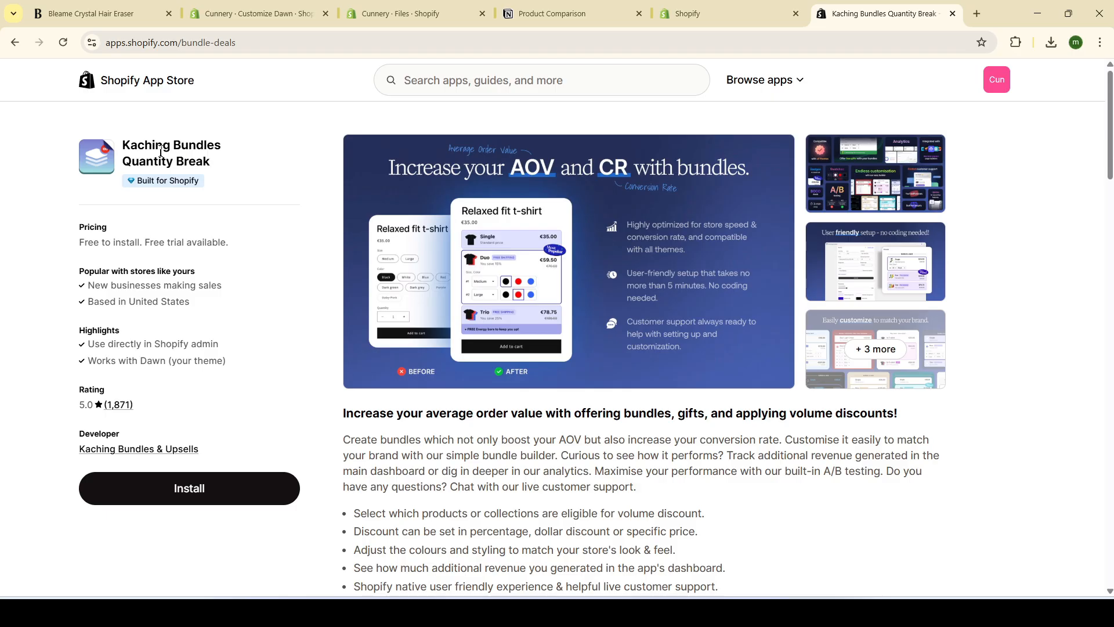
# Review the description and pricing plans of Kaching Bundles Quantity Break in the Shopify App Store
pyautogui.scroll(-5, 121, 157)
pyautogui.scroll(3, 122, 157)
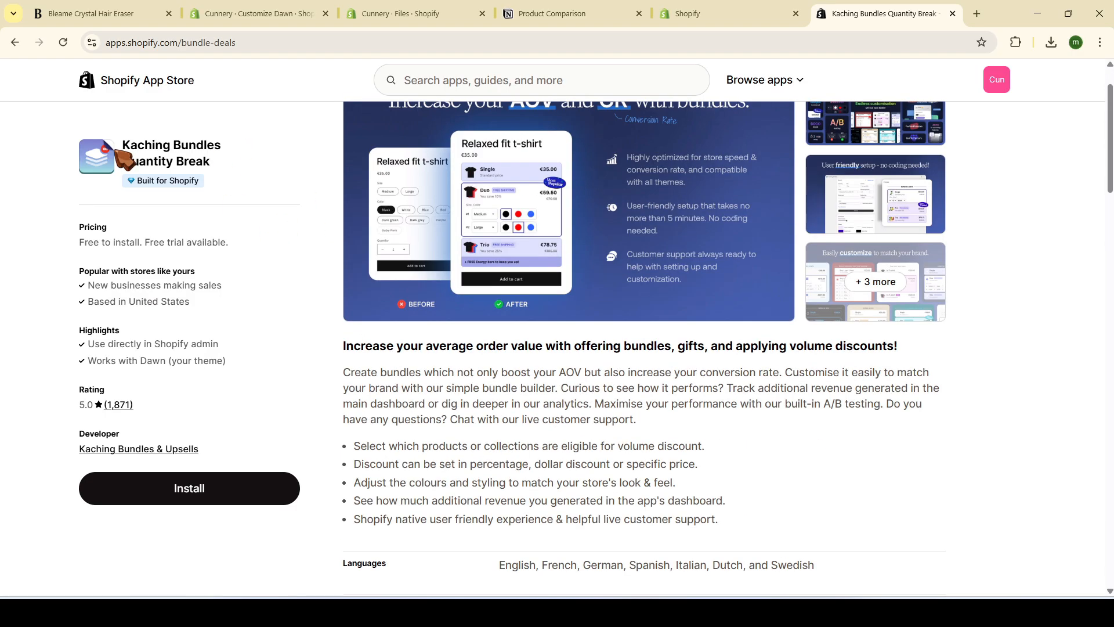
pyautogui.scroll(-10, 122, 156)
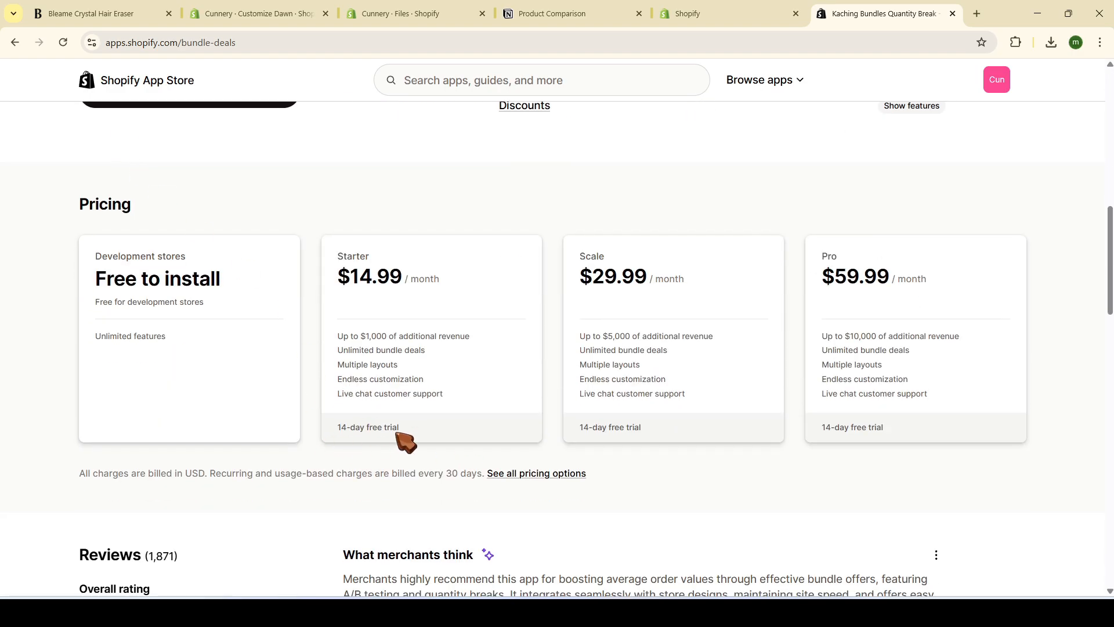
pyautogui.scroll(2, 394, 430)
pyautogui.scroll(4, 402, 440)
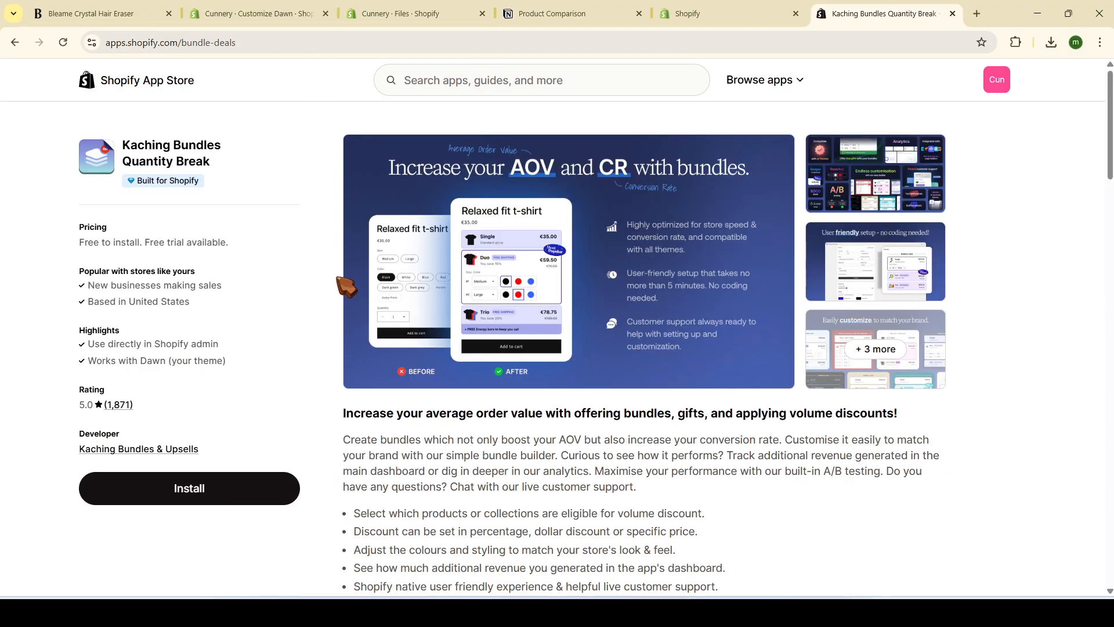
# Install the Kaching Bundles Quantity Break app on the store and start its 14-day free trial
pyautogui.click(249, 494)
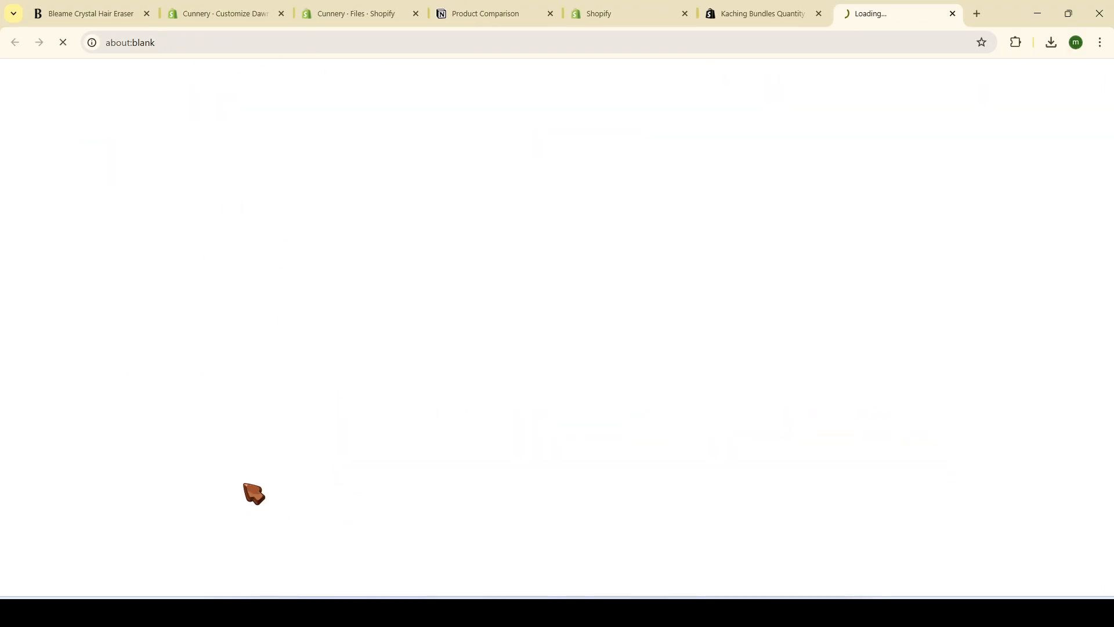
pyautogui.click(736, 454)
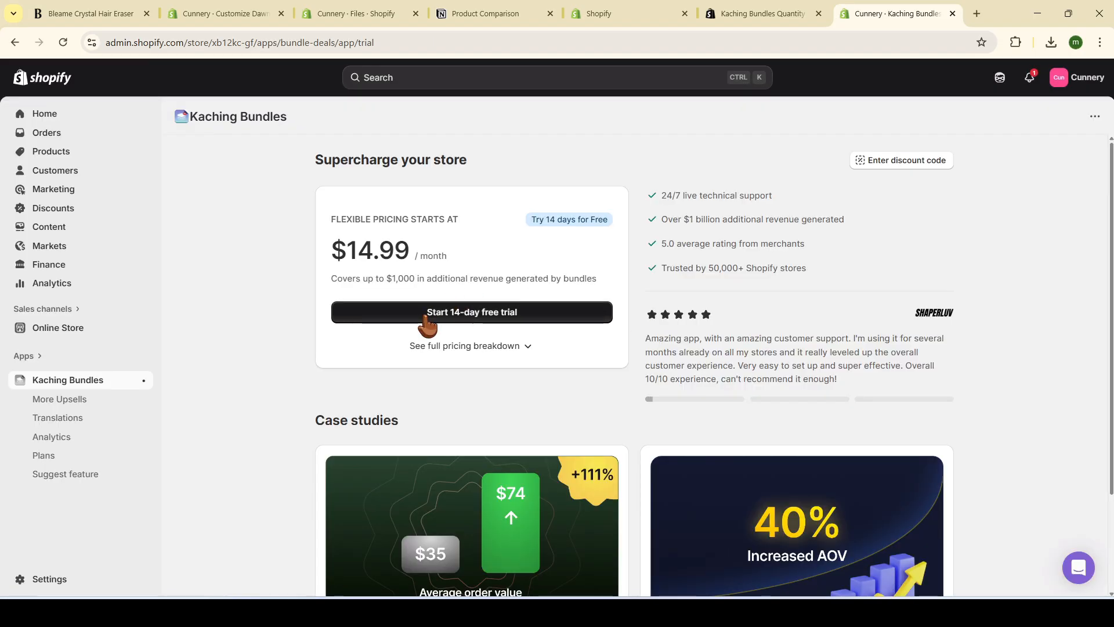
pyautogui.click(428, 322)
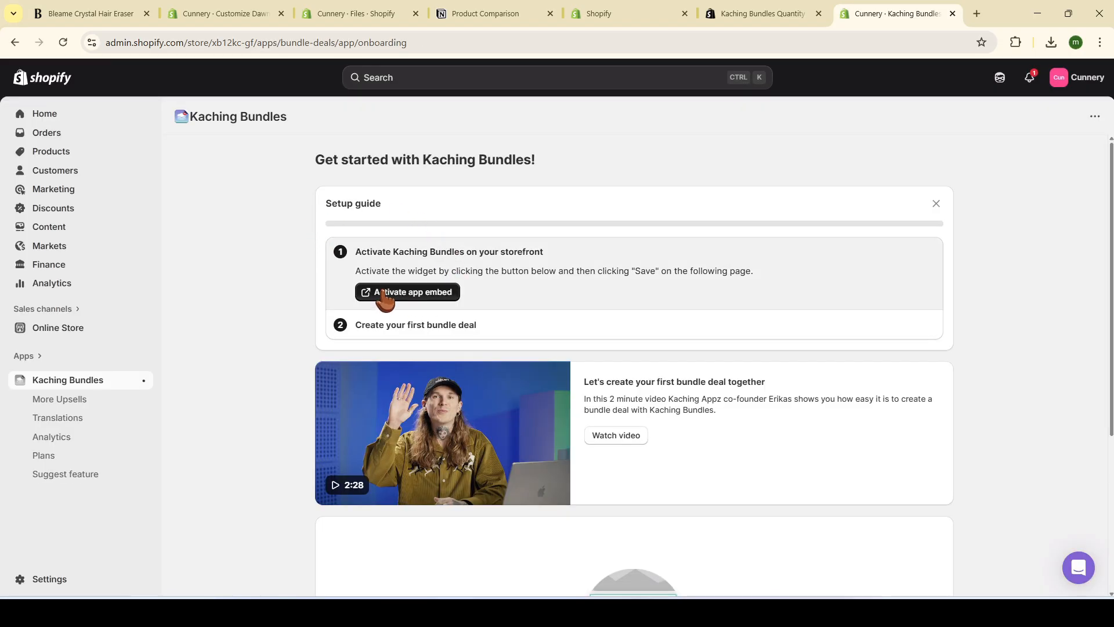
# Activate the Kaching Bundles app embed in the Horizon theme, save it, and start creating the first bundle deal
pyautogui.click(428, 300)
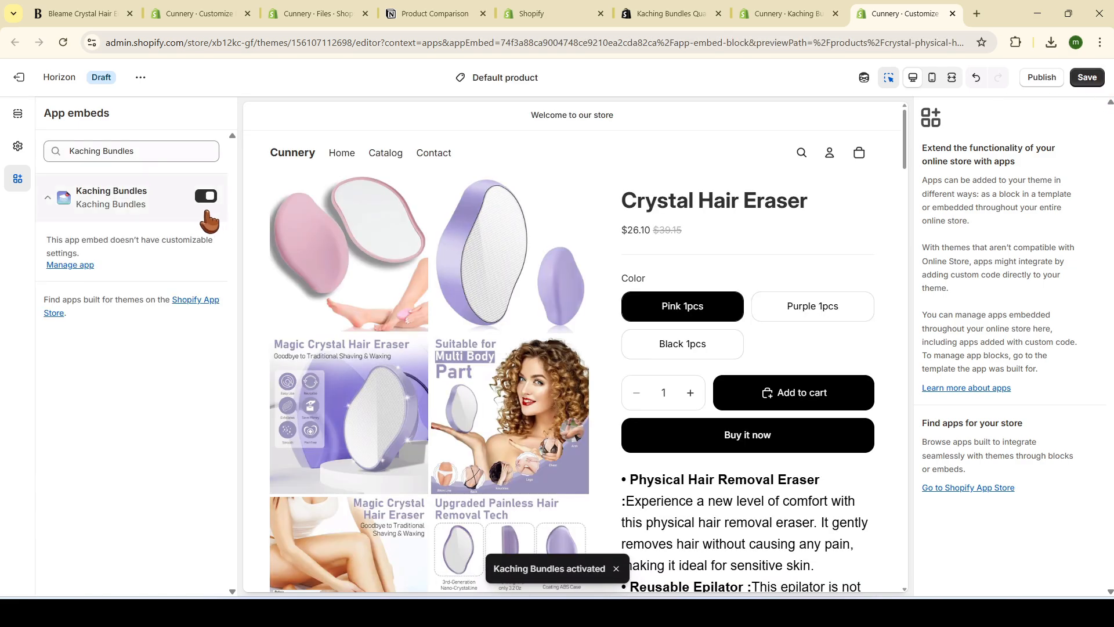
pyautogui.click(1091, 82)
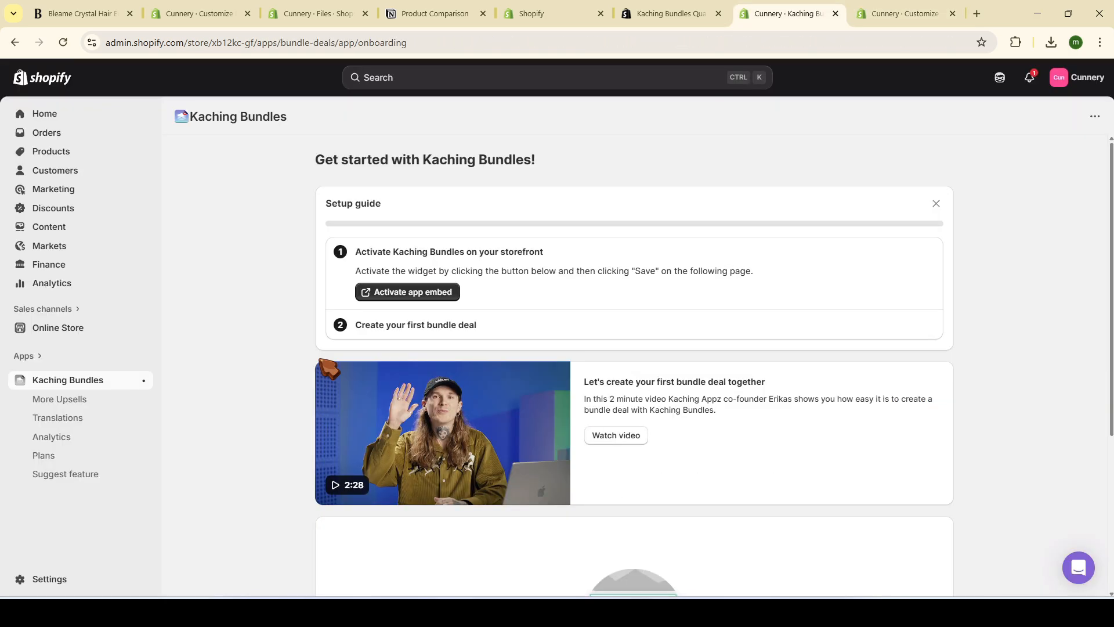
pyautogui.click(401, 328)
pyautogui.click(404, 256)
pyautogui.click(395, 329)
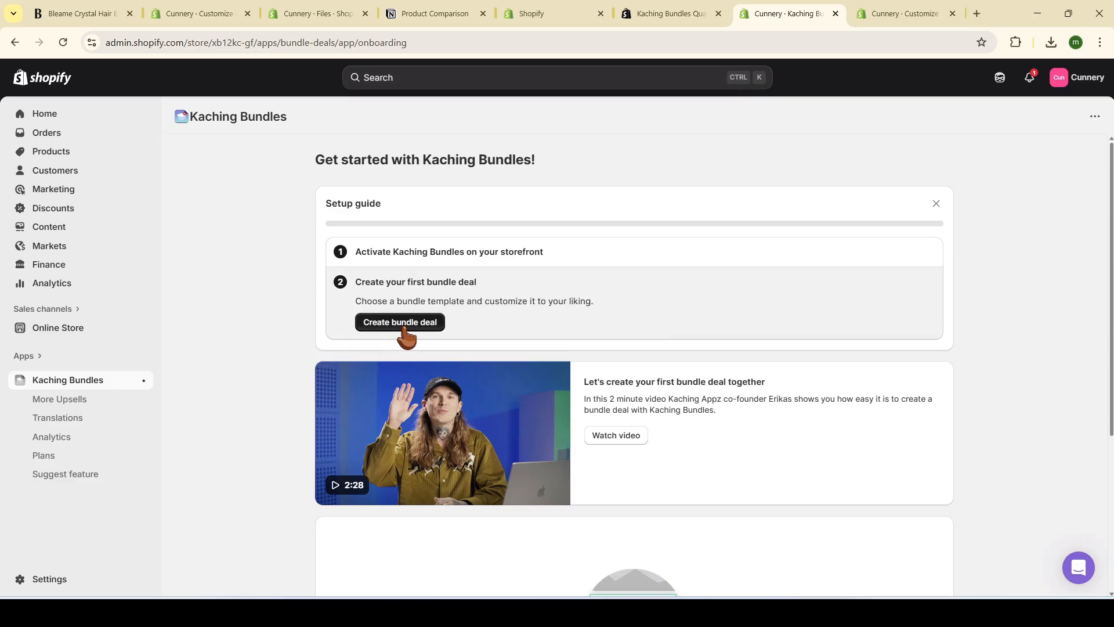
pyautogui.click(405, 328)
# Compare the discount types, set the color theme to purple and choose quantity breaks for the same product
pyautogui.scroll(-3, 873, 393)
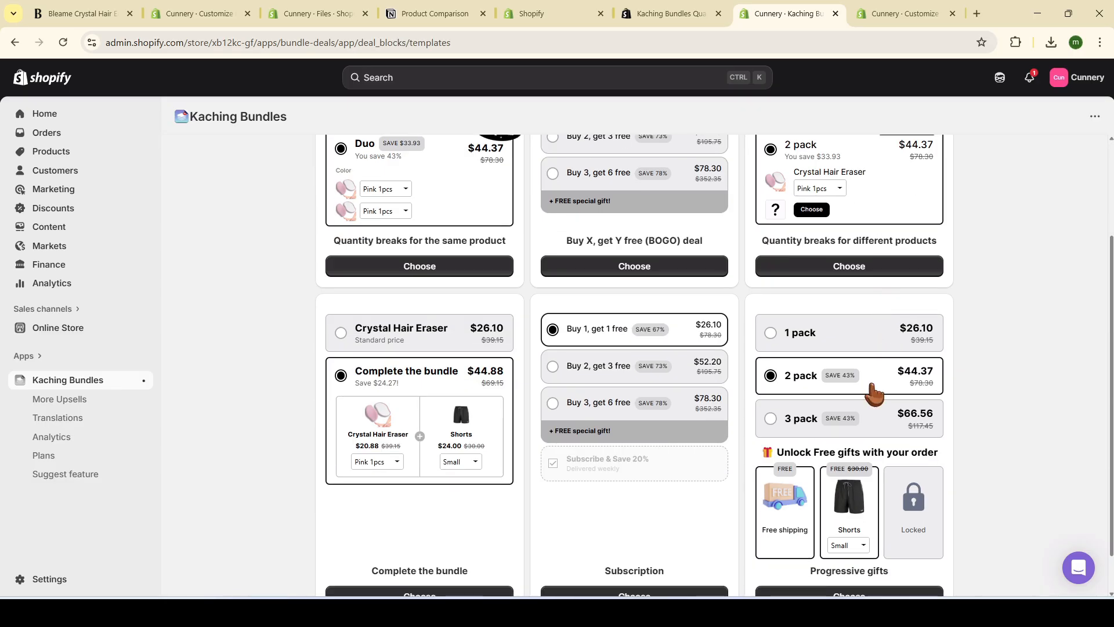
pyautogui.scroll(3, 873, 394)
pyautogui.scroll(-5, 804, 418)
pyautogui.scroll(3, 502, 396)
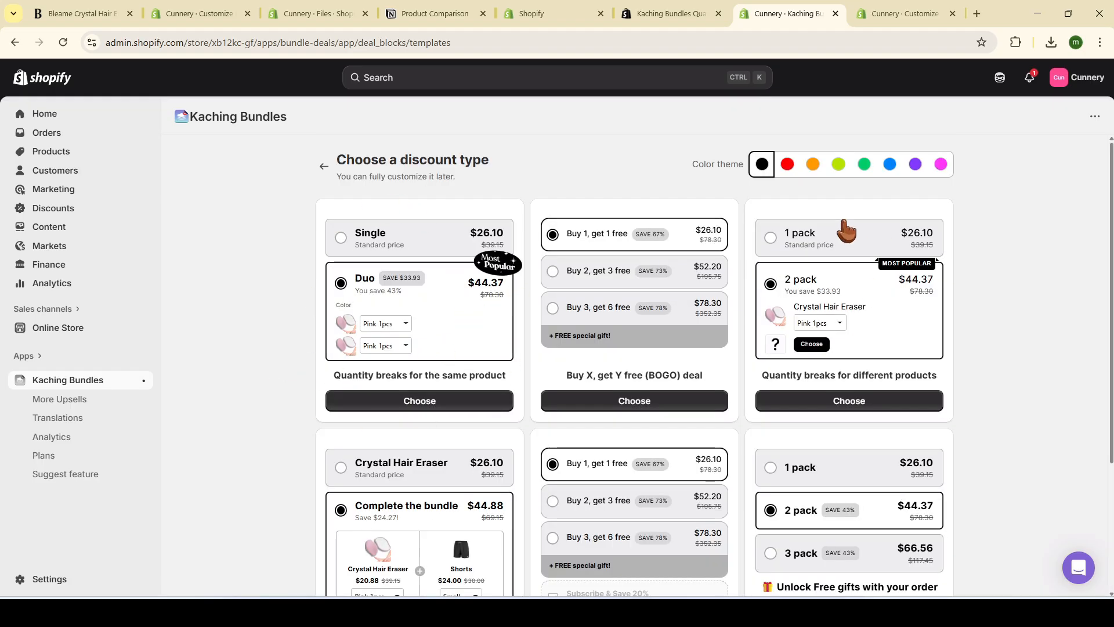
pyautogui.click(940, 165)
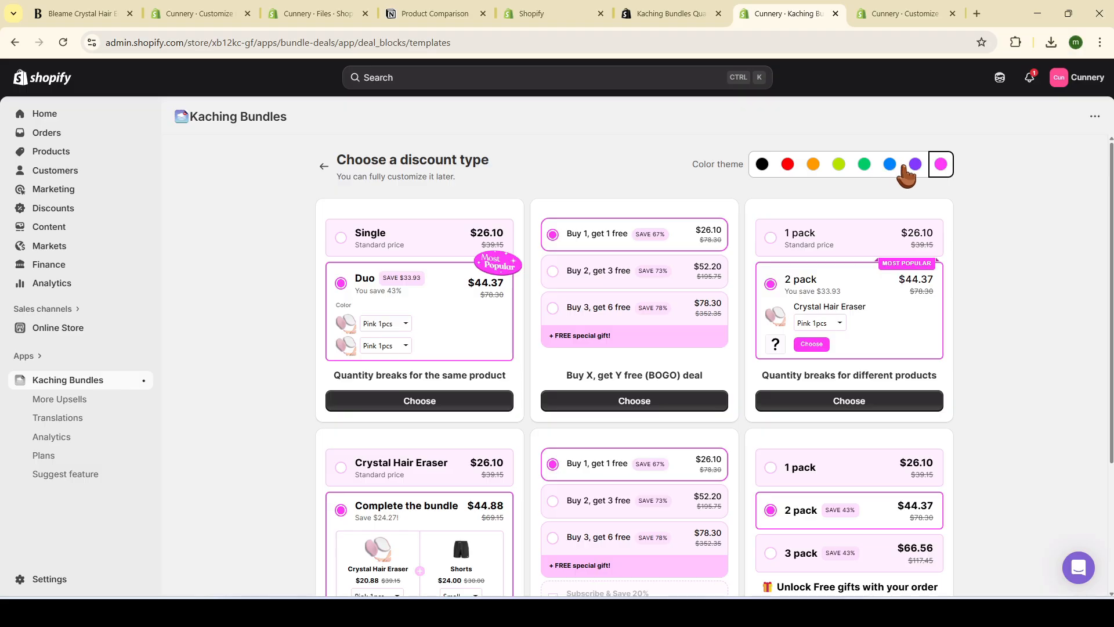
pyautogui.click(815, 165)
pyautogui.click(913, 165)
pyautogui.click(941, 165)
pyautogui.click(922, 165)
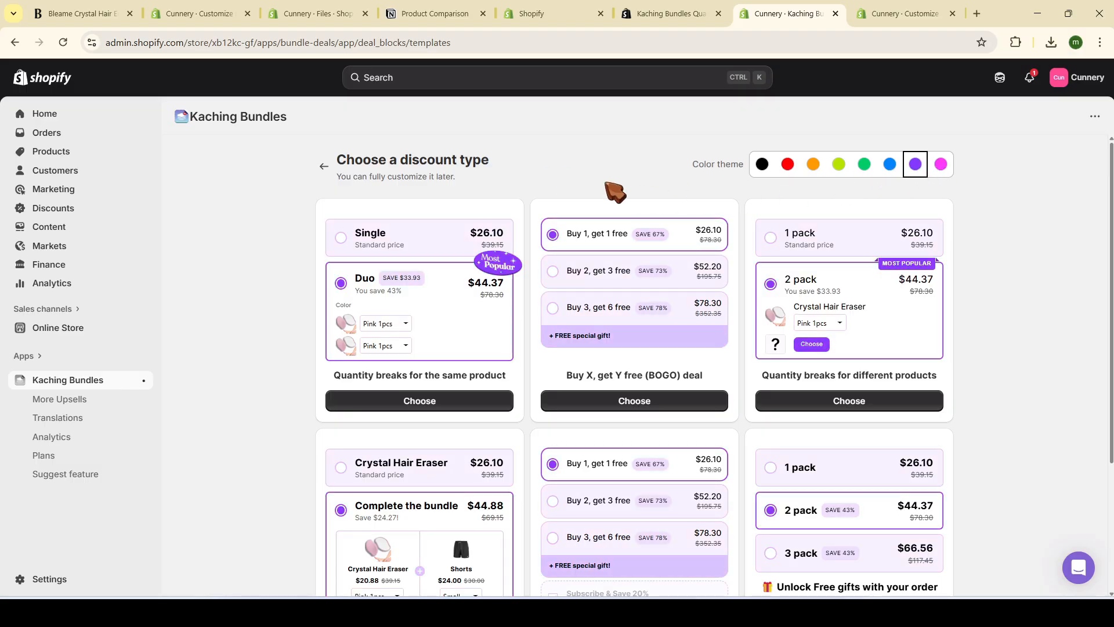
pyautogui.click(408, 407)
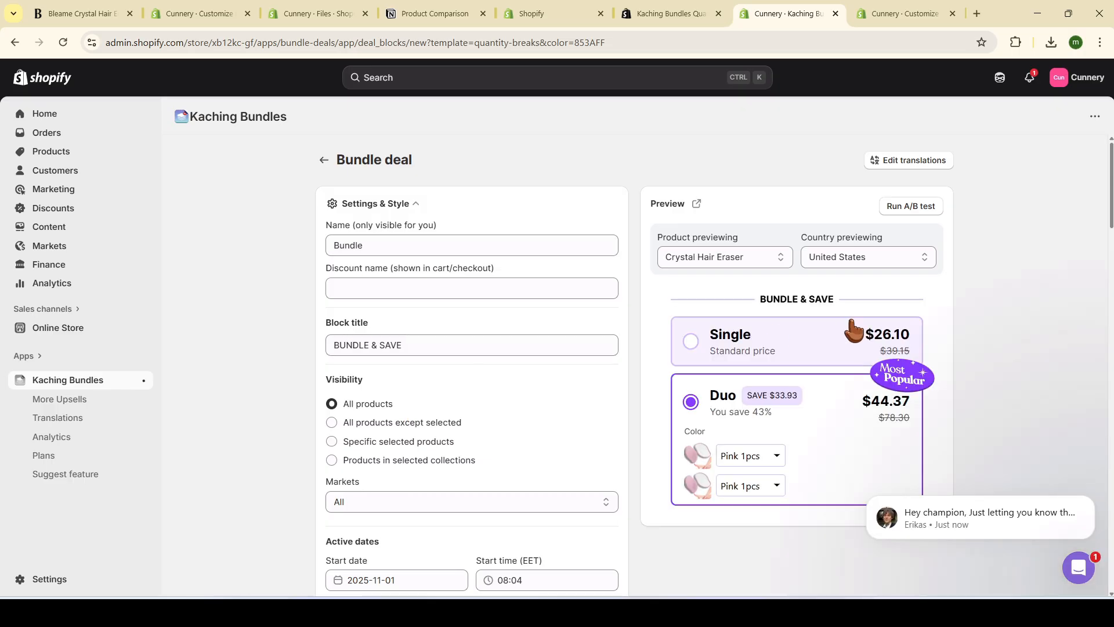
# Limit the bundle deal's visibility to specific selected products and select Crystal Hair Eraser
pyautogui.tripleClick(396, 345)
pyautogui.scroll(-4, 373, 318)
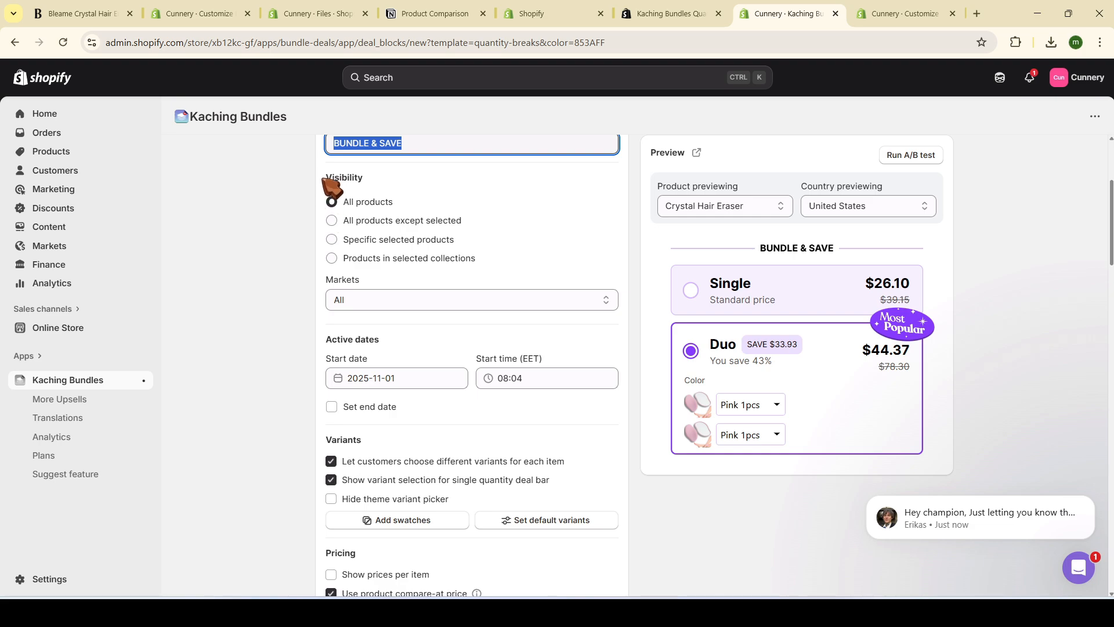
pyautogui.moveTo(326, 180); pyautogui.dragTo(368, 177)
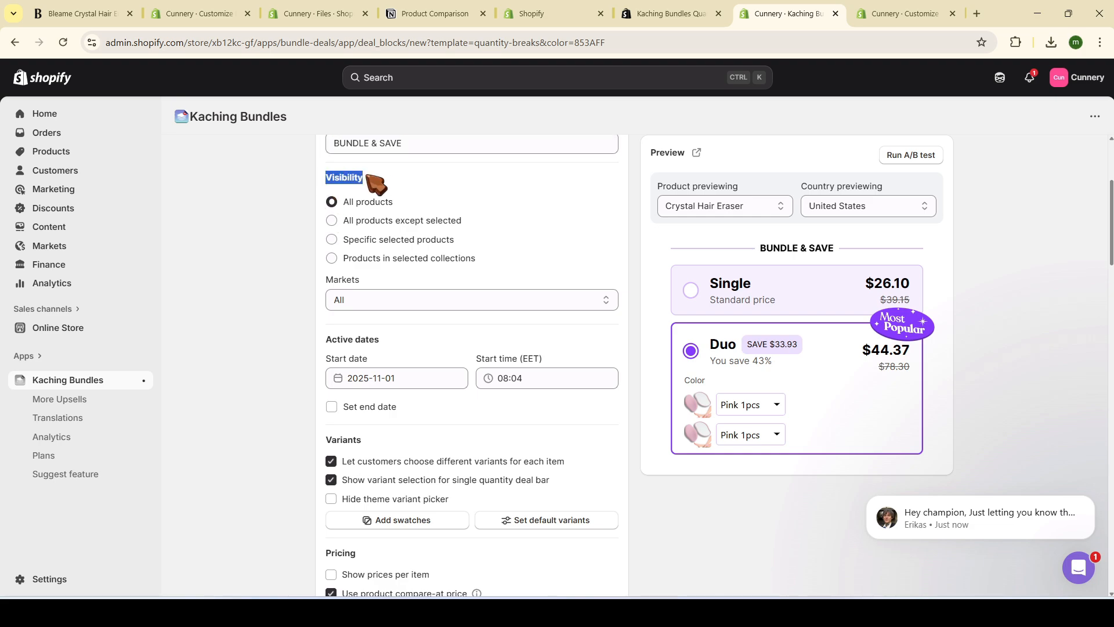
pyautogui.click(397, 247)
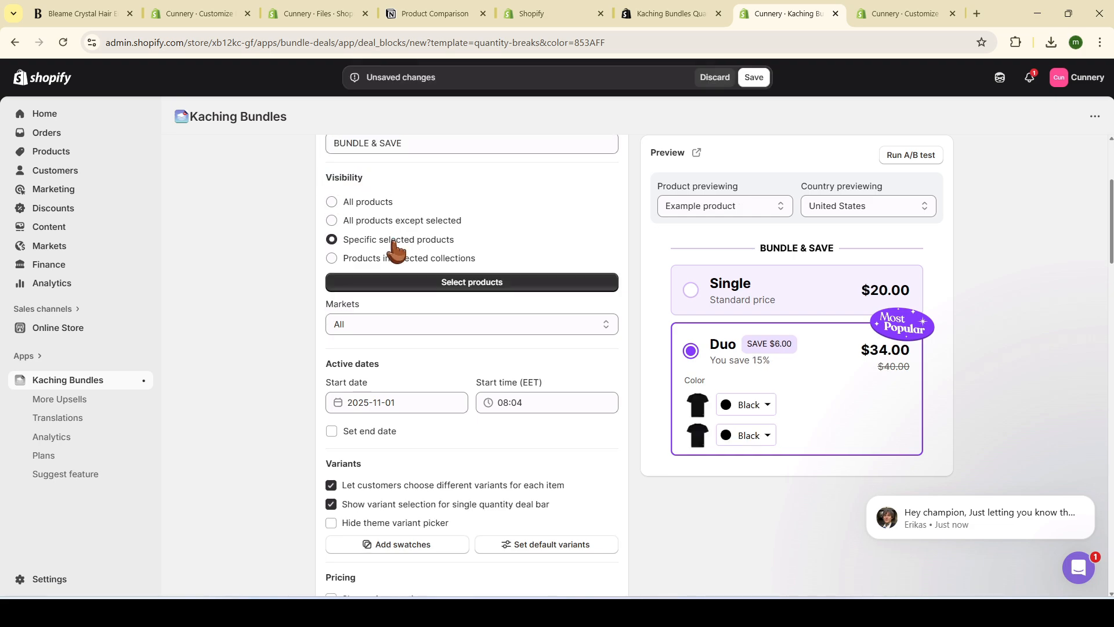
pyautogui.click(458, 283)
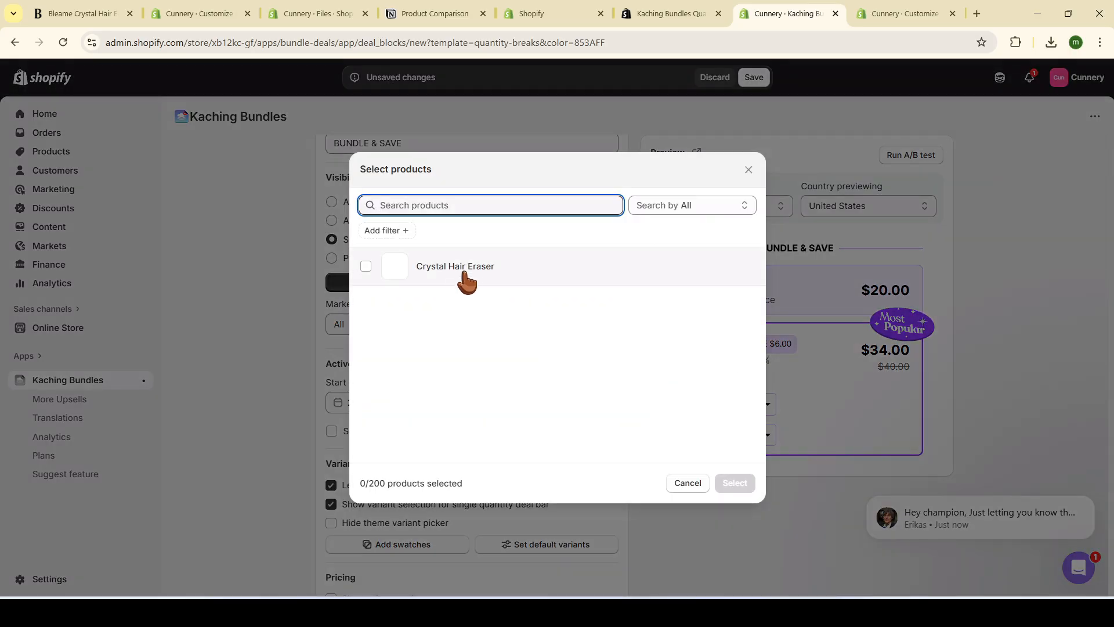
pyautogui.click(458, 270)
pyautogui.click(735, 482)
# Try the side-by-side card style, return to the stacked bar style, review the remaining settings and save the bundle deal
pyautogui.scroll(-8, 369, 442)
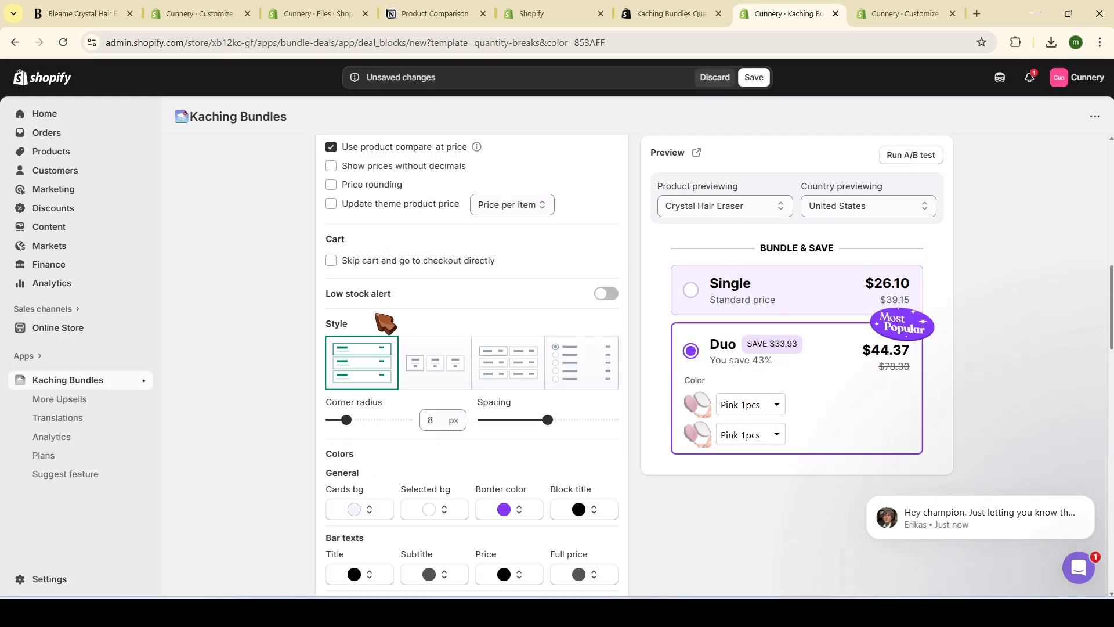
pyautogui.click(439, 370)
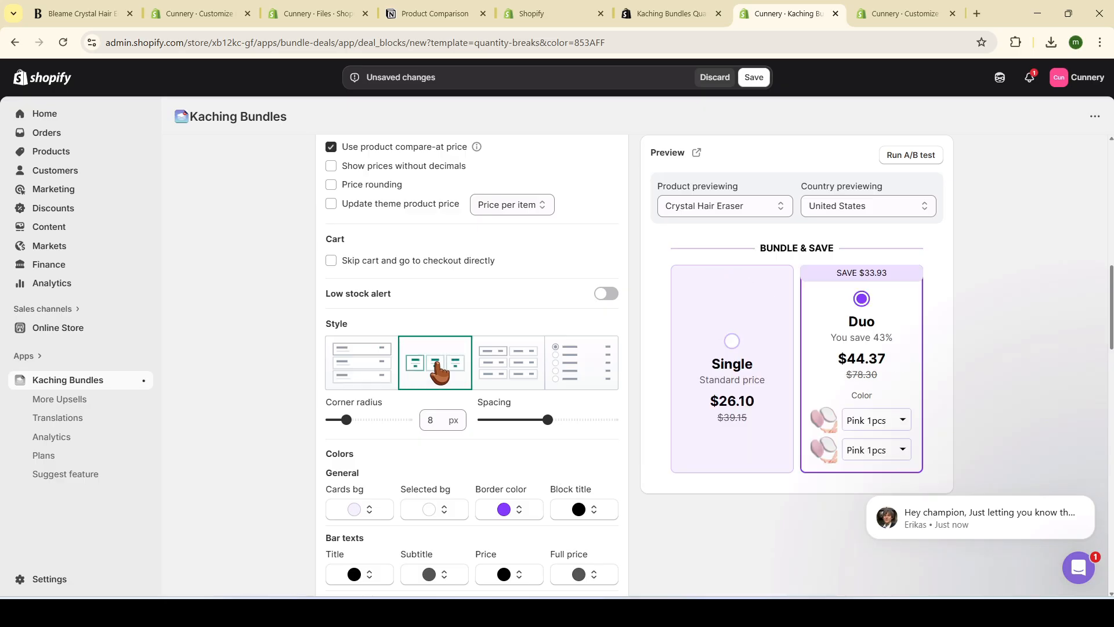
pyautogui.click(363, 363)
pyautogui.scroll(-11, 371, 407)
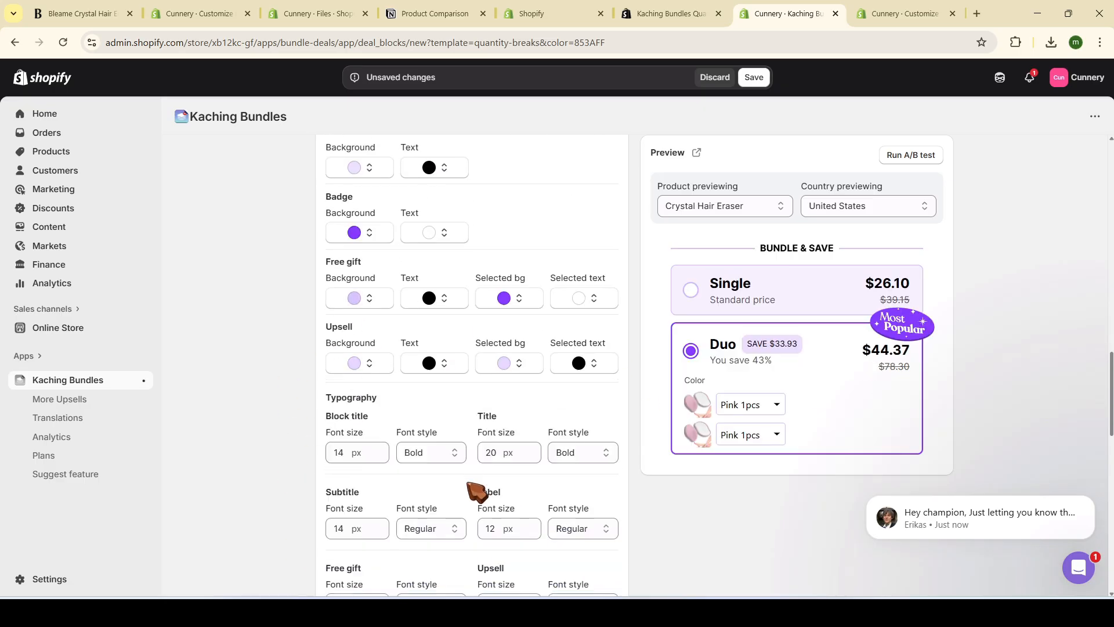
pyautogui.scroll(-8, 363, 357)
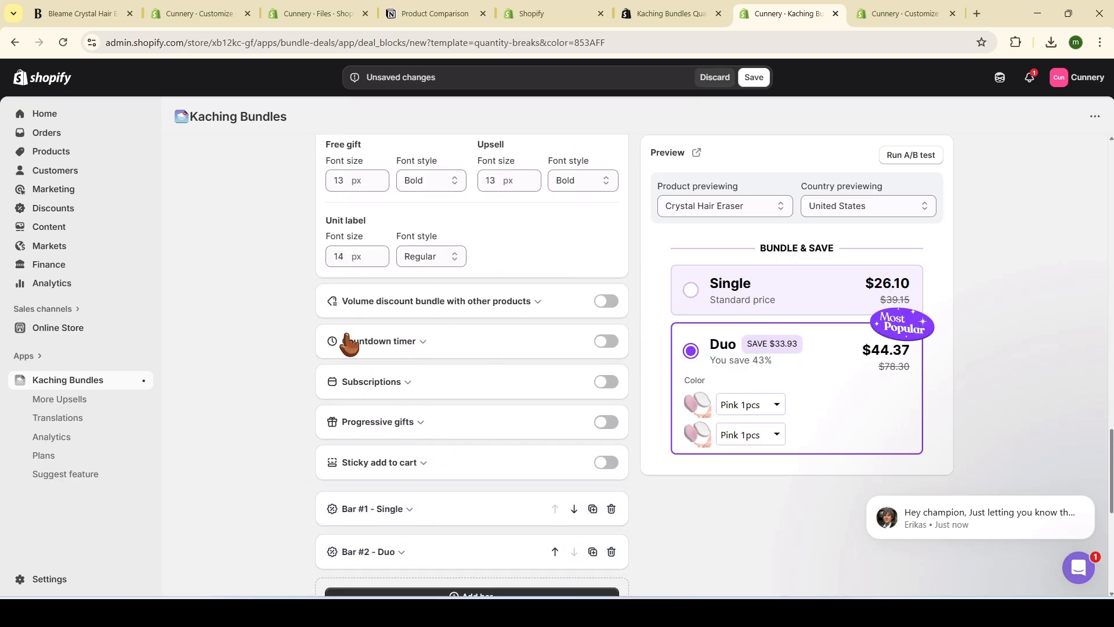
pyautogui.scroll(-1, 355, 350)
pyautogui.scroll(20, 358, 348)
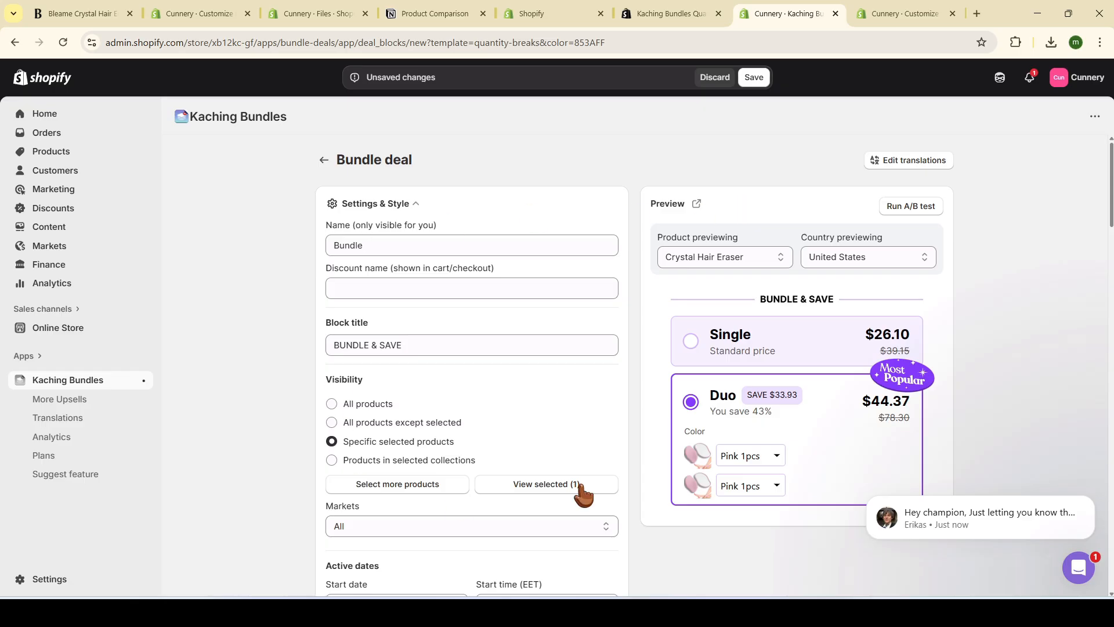
pyautogui.click(754, 77)
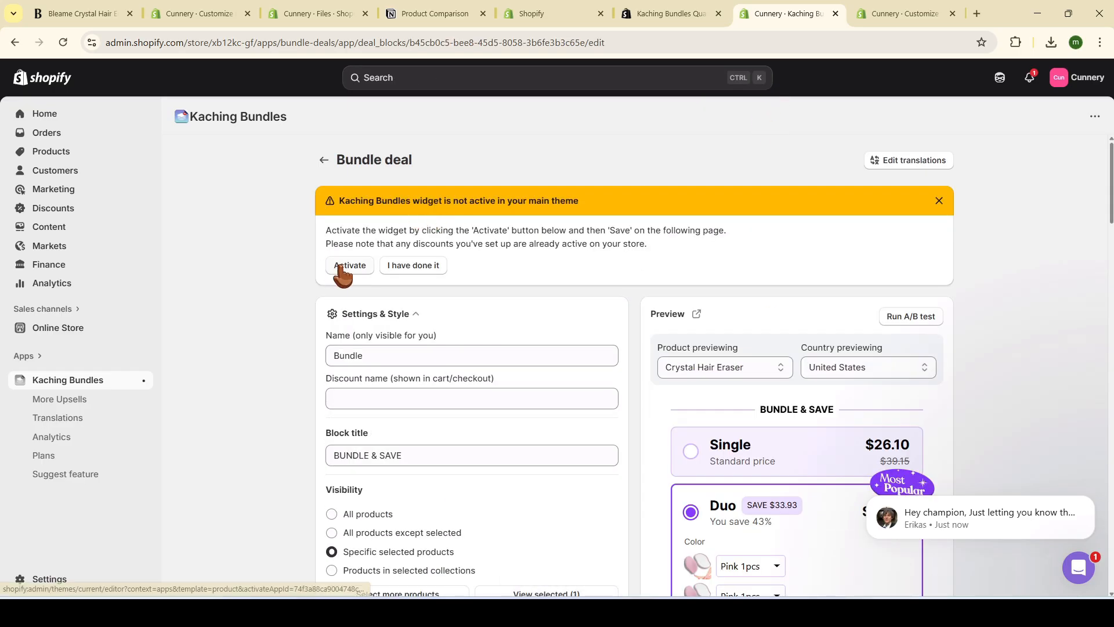
# Open the live Dawn theme in the customizer and enable the Kaching Bundles app embed
pyautogui.doubleClick(393, 230)
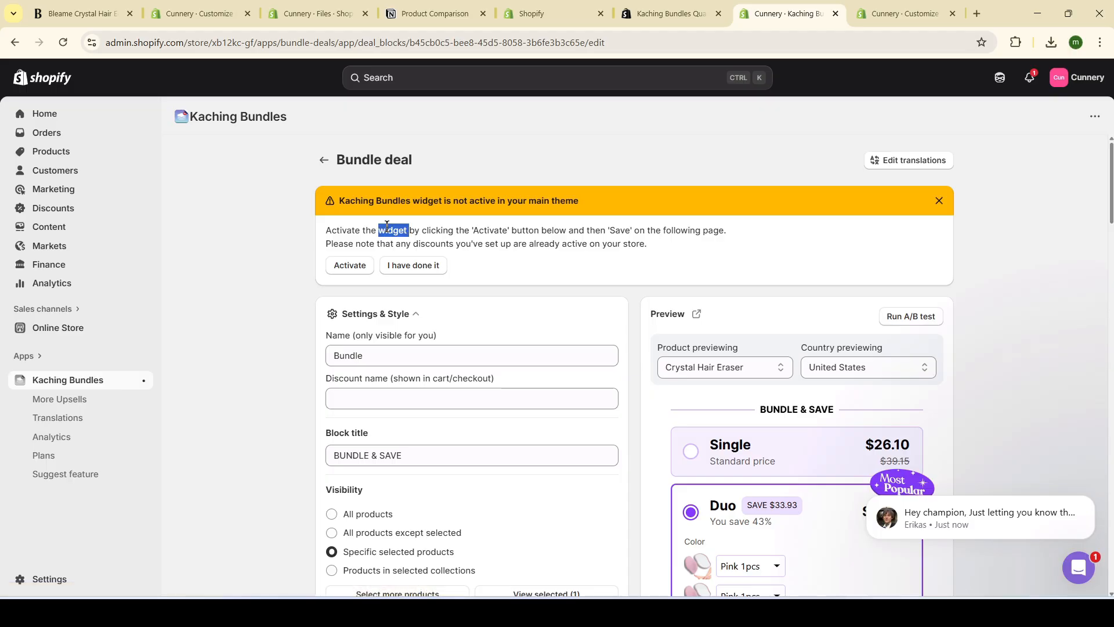
pyautogui.click(355, 267)
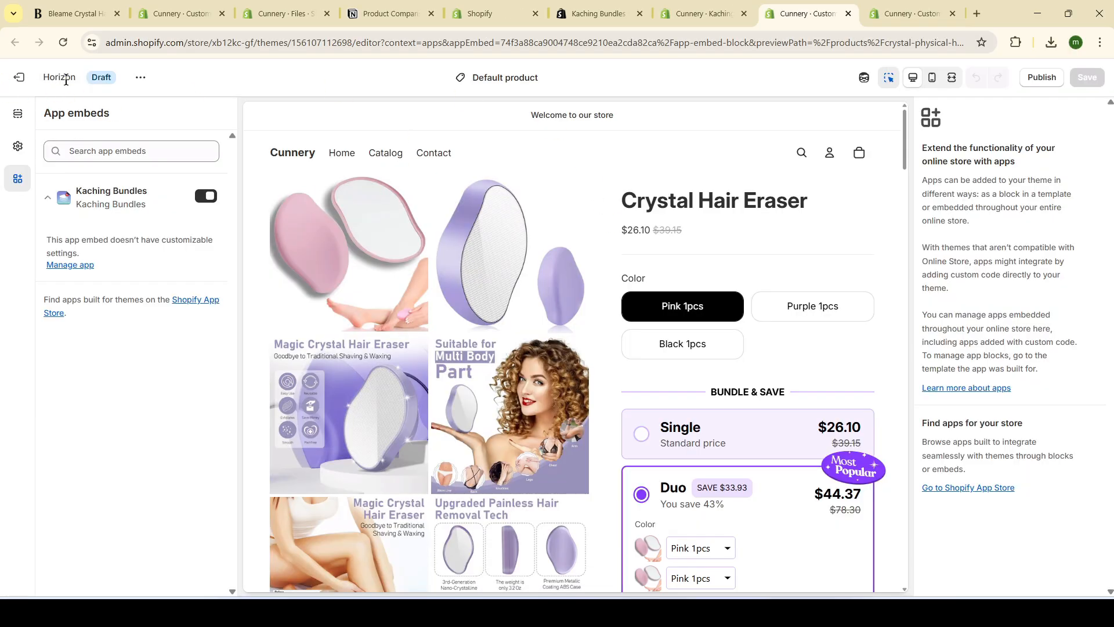
pyautogui.click(12, 80)
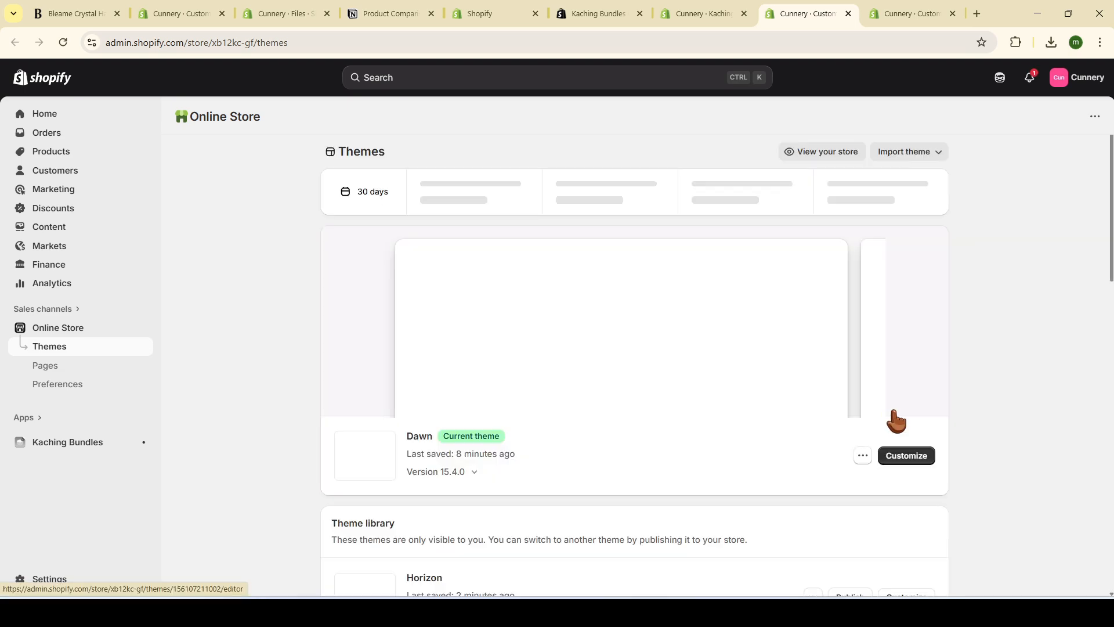
pyautogui.click(917, 460)
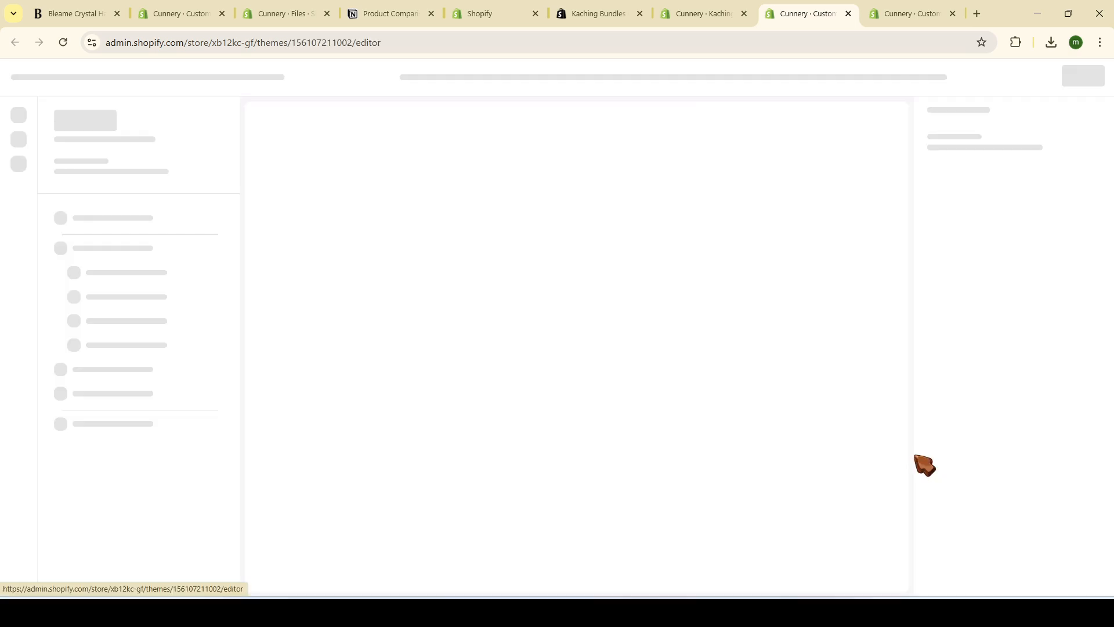
pyautogui.click(18, 181)
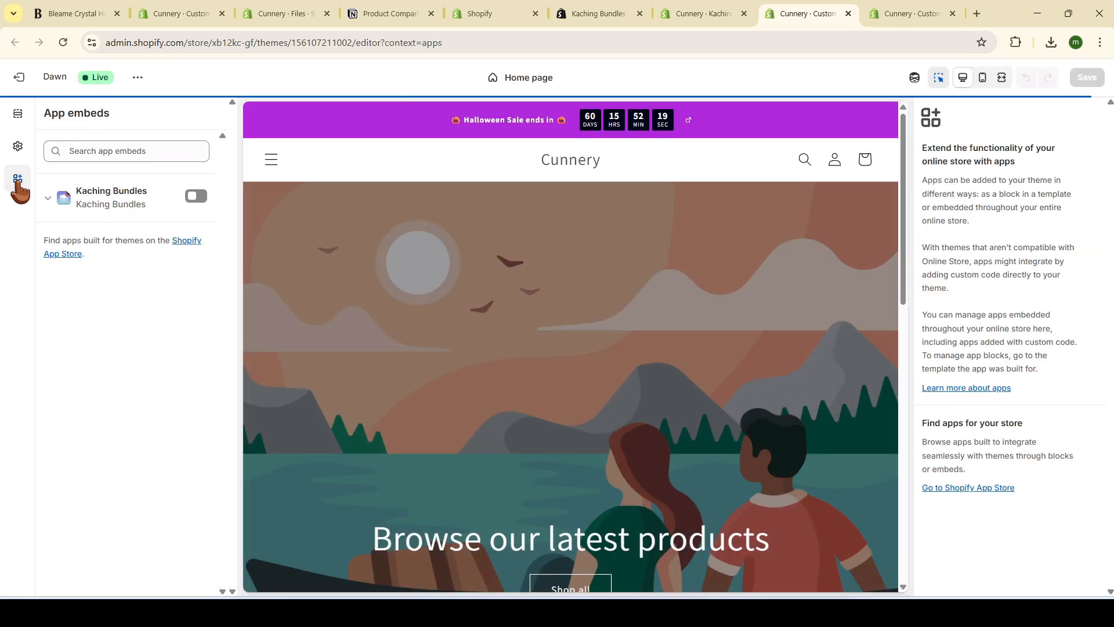
pyautogui.click(196, 196)
# Preview the bundle block on the Crystal Hair Eraser product page and save the Dawn theme
pyautogui.click(529, 77)
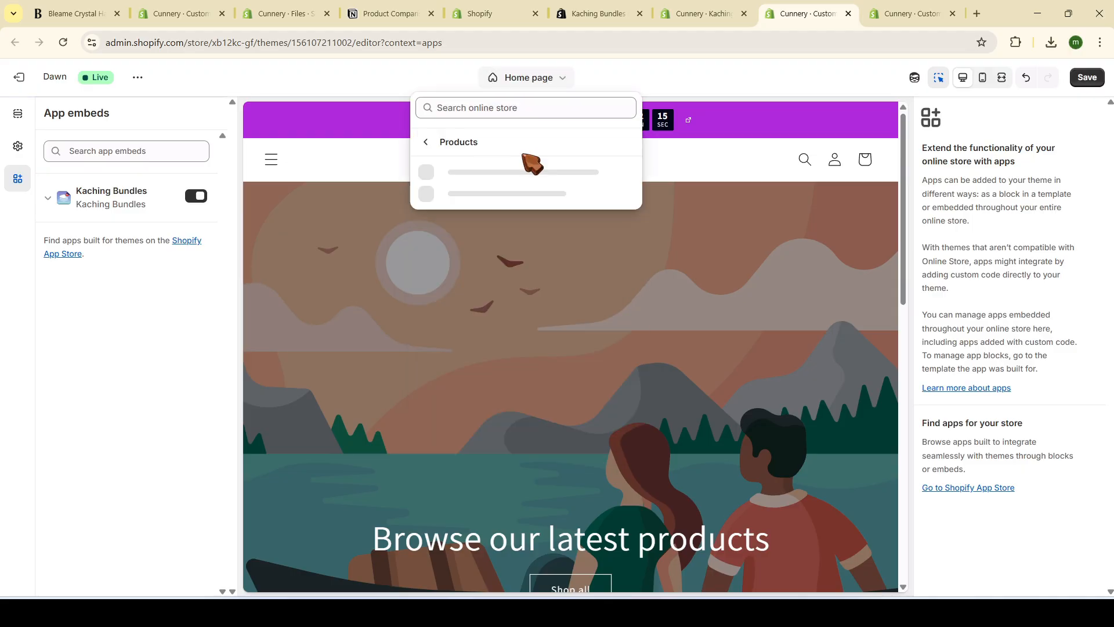
pyautogui.click(520, 170)
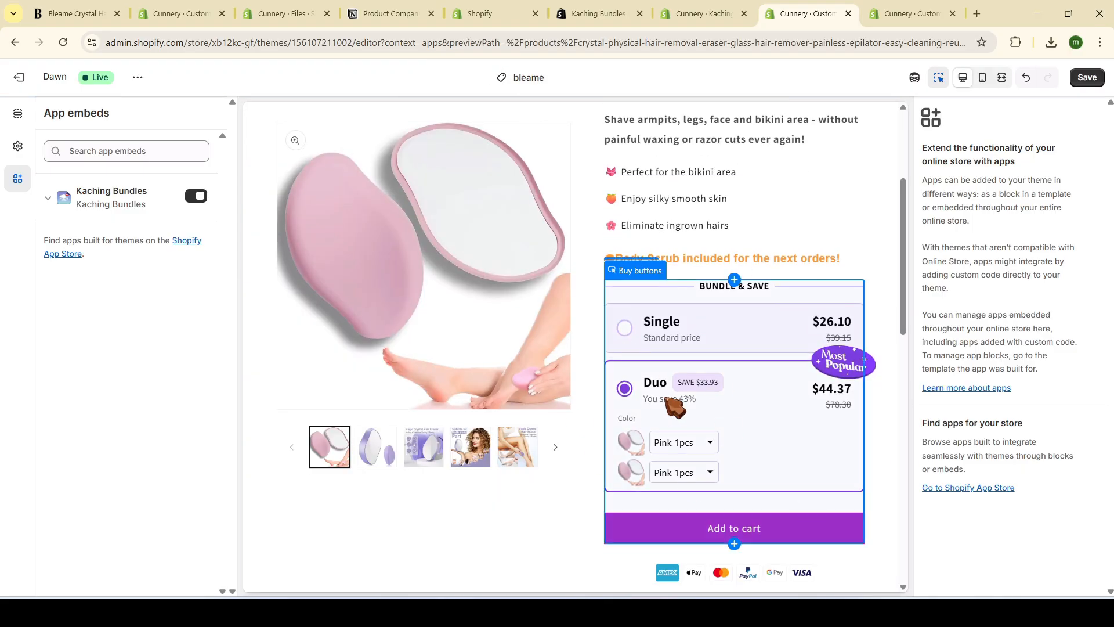
pyautogui.click(1087, 78)
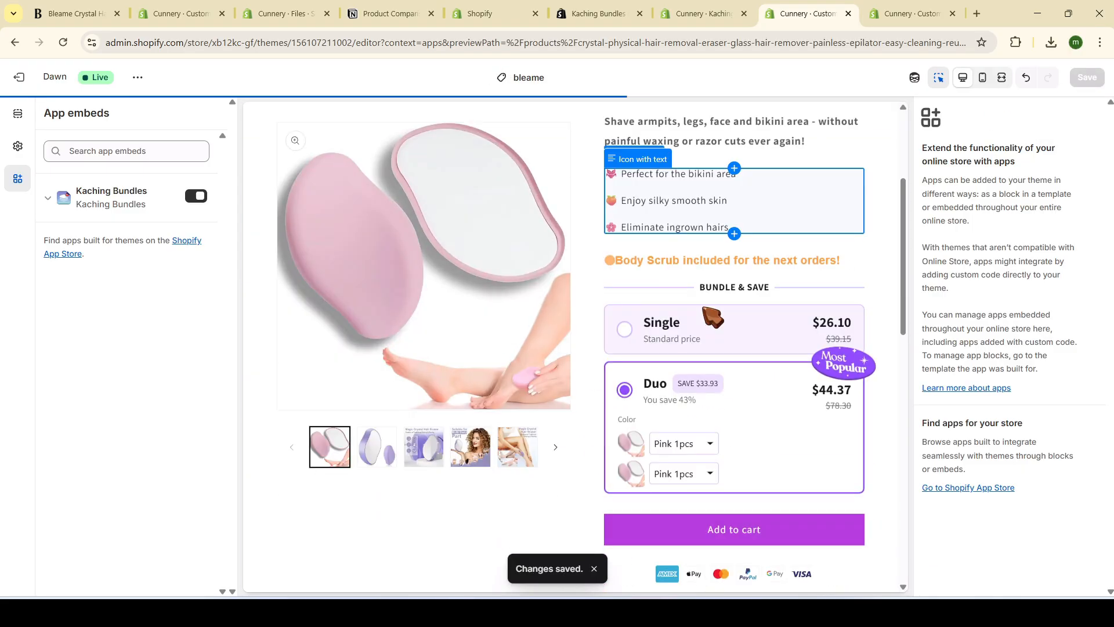
pyautogui.click(729, 330)
pyautogui.scroll(-2, 736, 392)
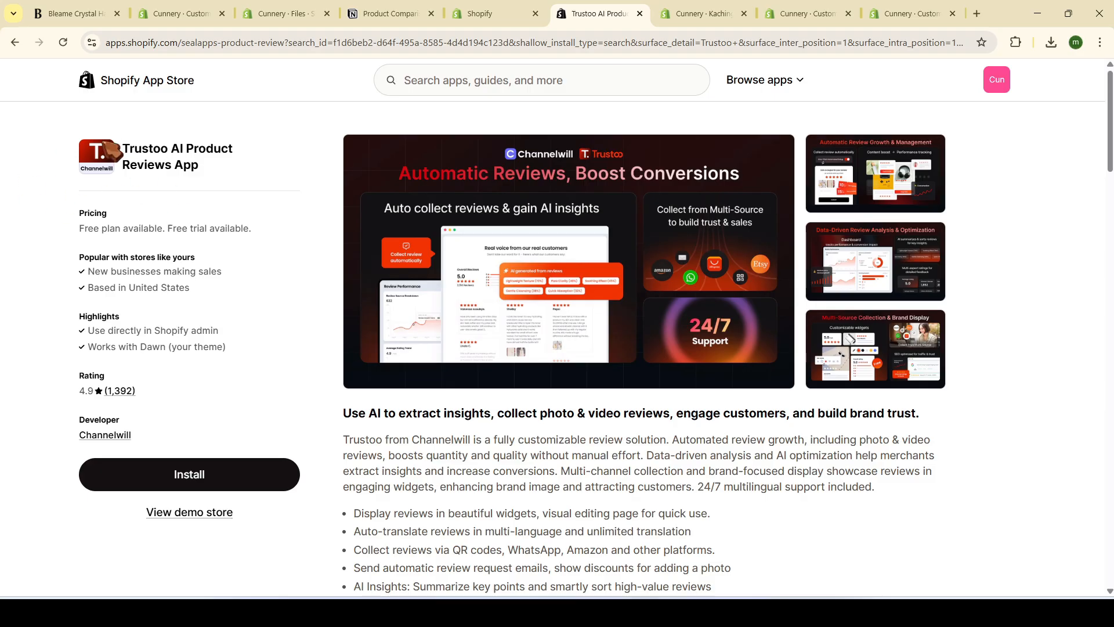
# Install the Trustoo AI Product Reviews App, keeping English and the default review request and discount settings in its setup
pyautogui.moveTo(80, 229); pyautogui.dragTo(146, 224)
pyautogui.click(222, 481)
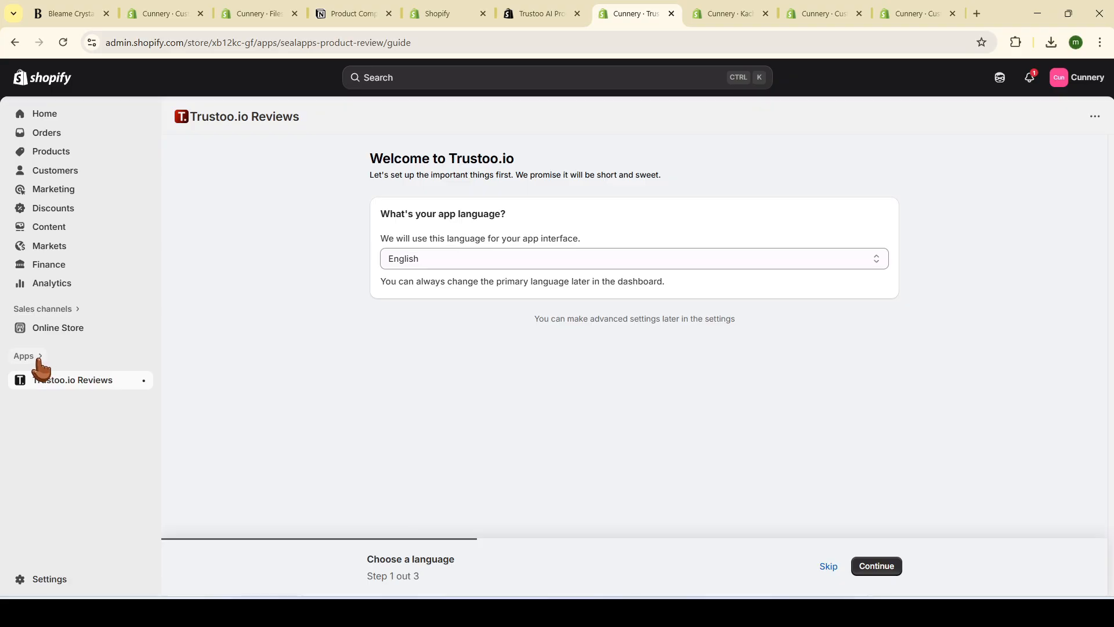
pyautogui.click(869, 566)
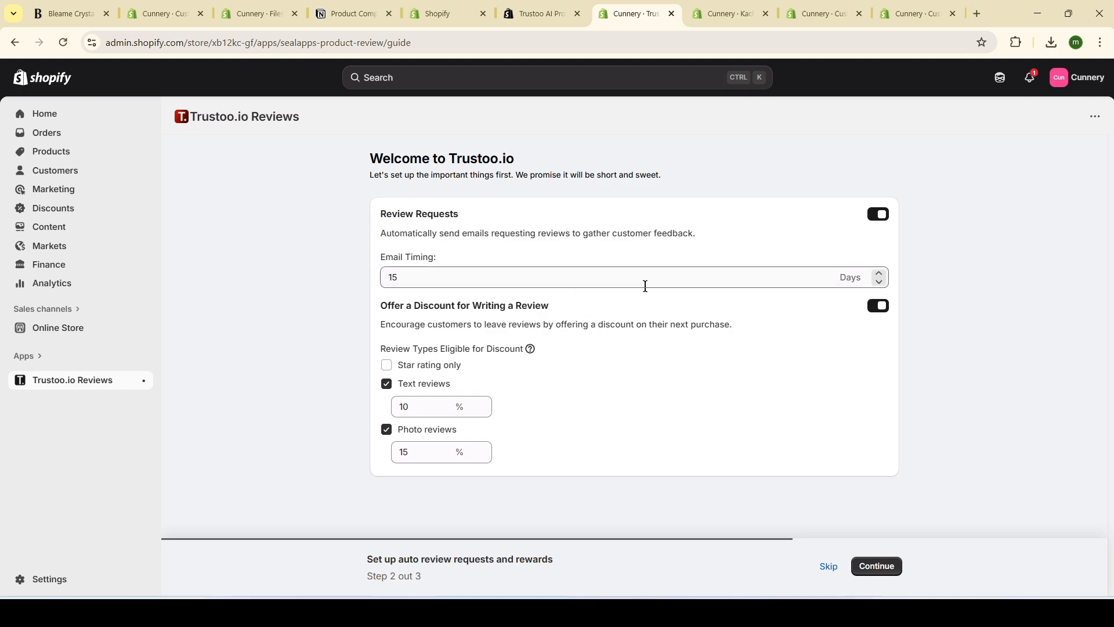
pyautogui.click(888, 558)
# Activate the Trustoo Product Reviews app embed in the Dawn theme, save it and finish the Trustoo setup
pyautogui.click(429, 444)
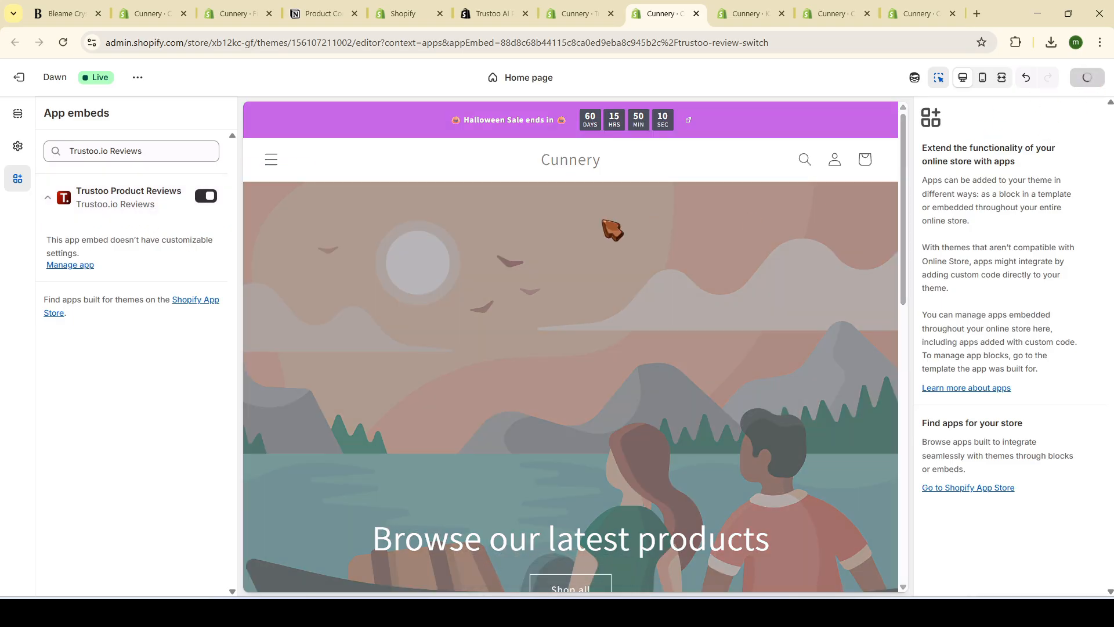
pyautogui.click(578, 13)
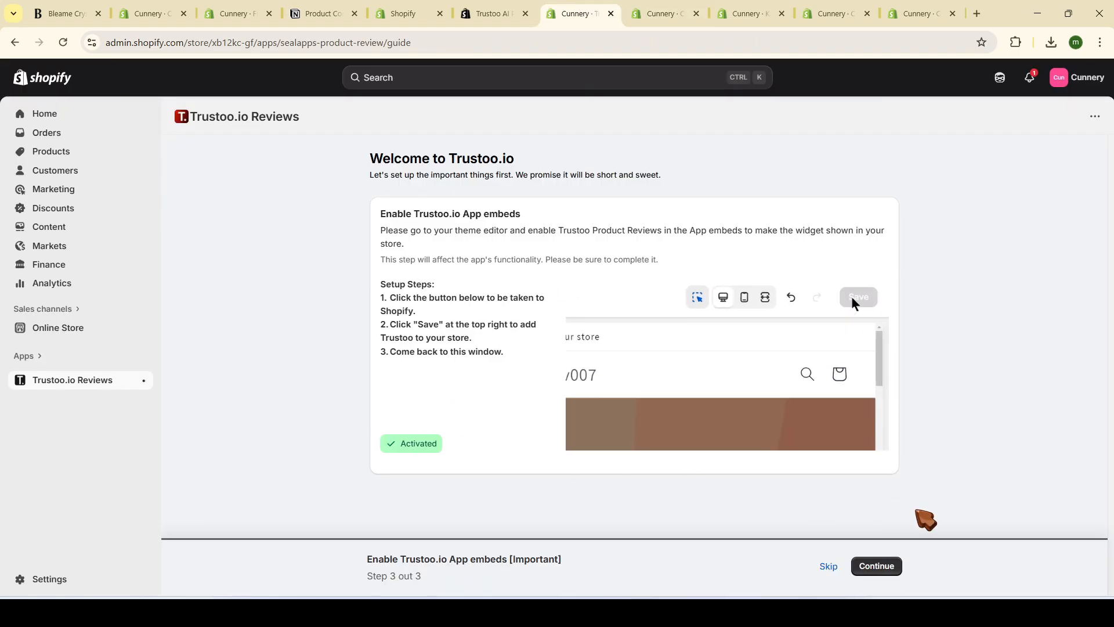
pyautogui.click(876, 567)
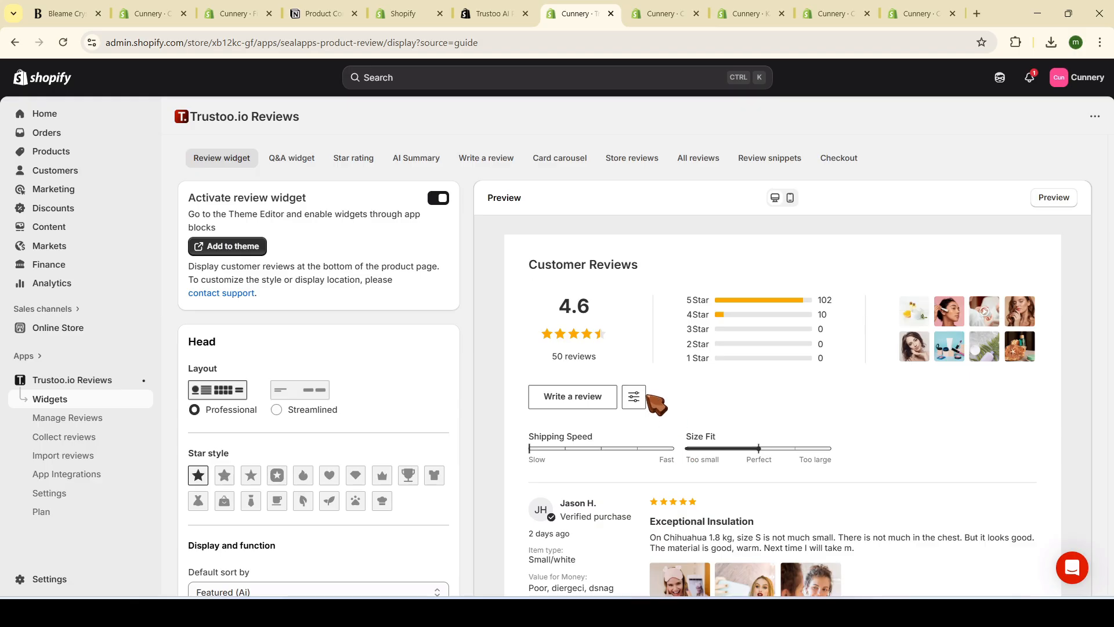
# Open Trustoo's review import and start an AliExpress import for the Crystal Hair Eraser product
pyautogui.click(63, 456)
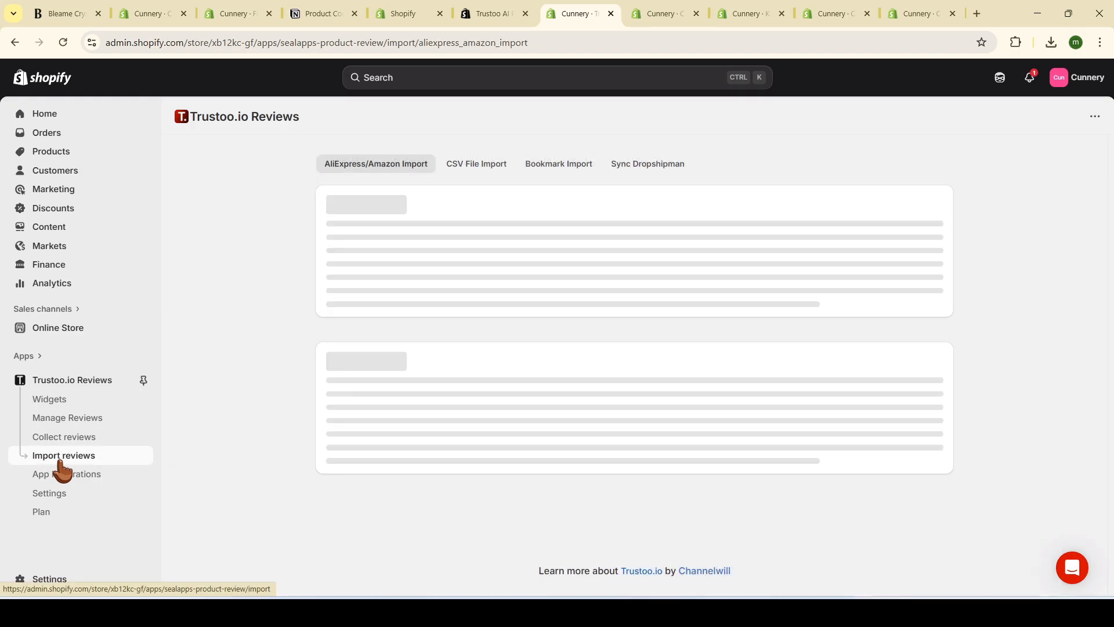
pyautogui.moveTo(412, 257)
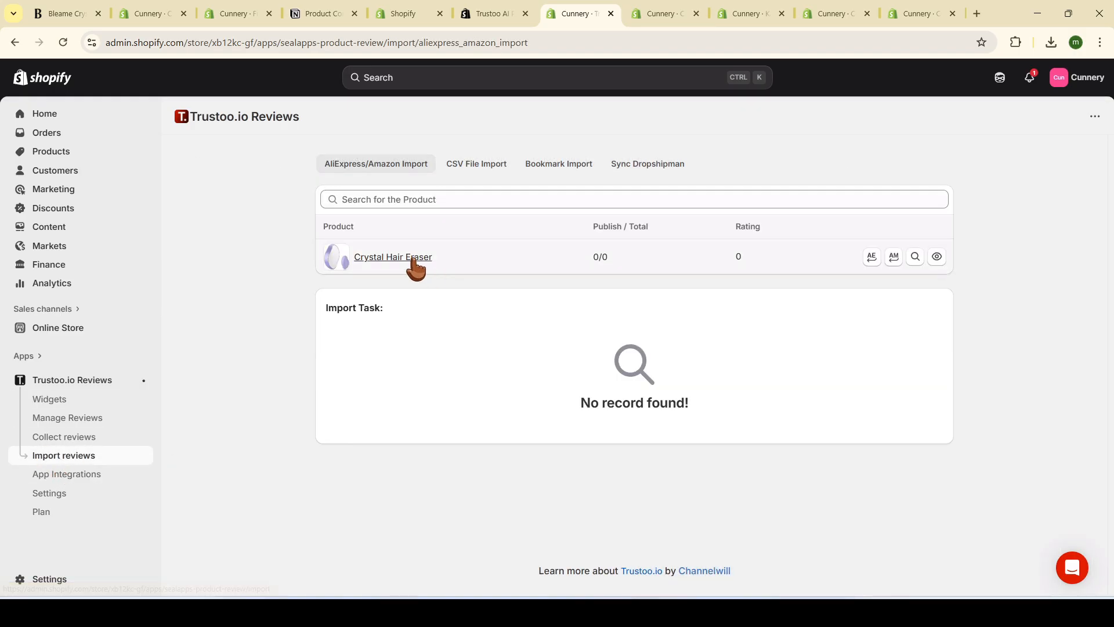
pyautogui.click(872, 258)
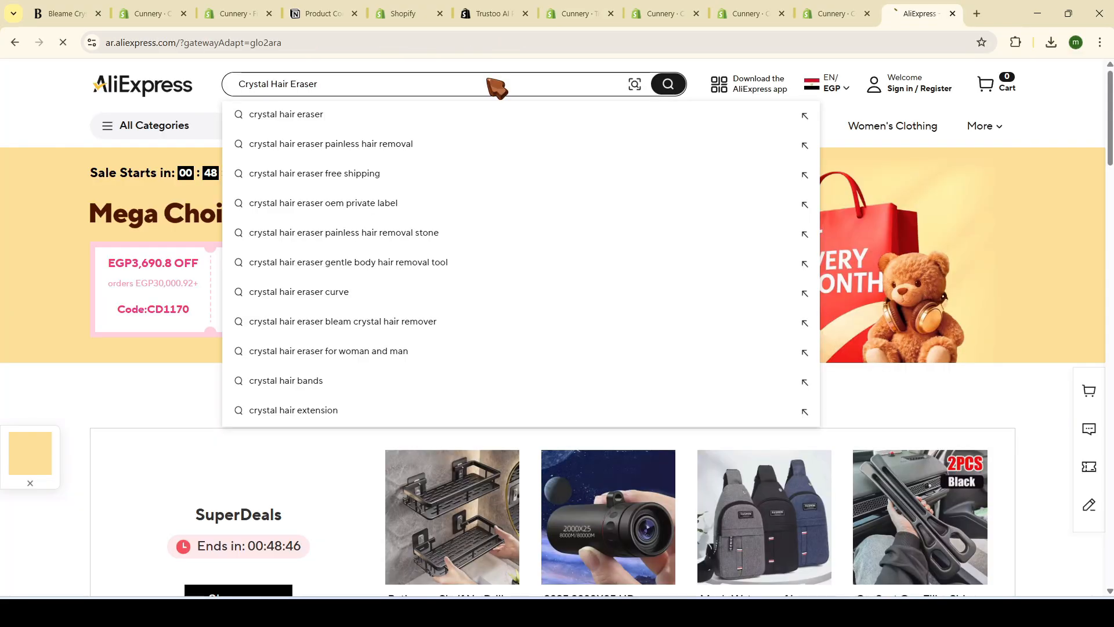
# Search AliExpress for Crystal Hair Eraser, sort by orders, and copy the link of the most-ordered listing
pyautogui.press('Return')
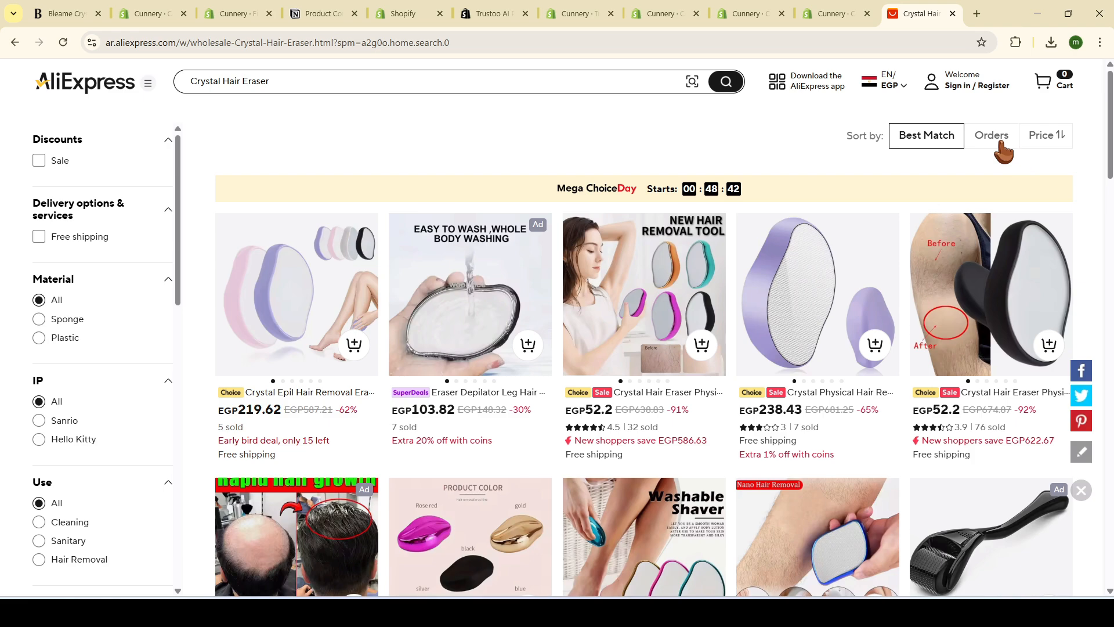
pyautogui.click(992, 137)
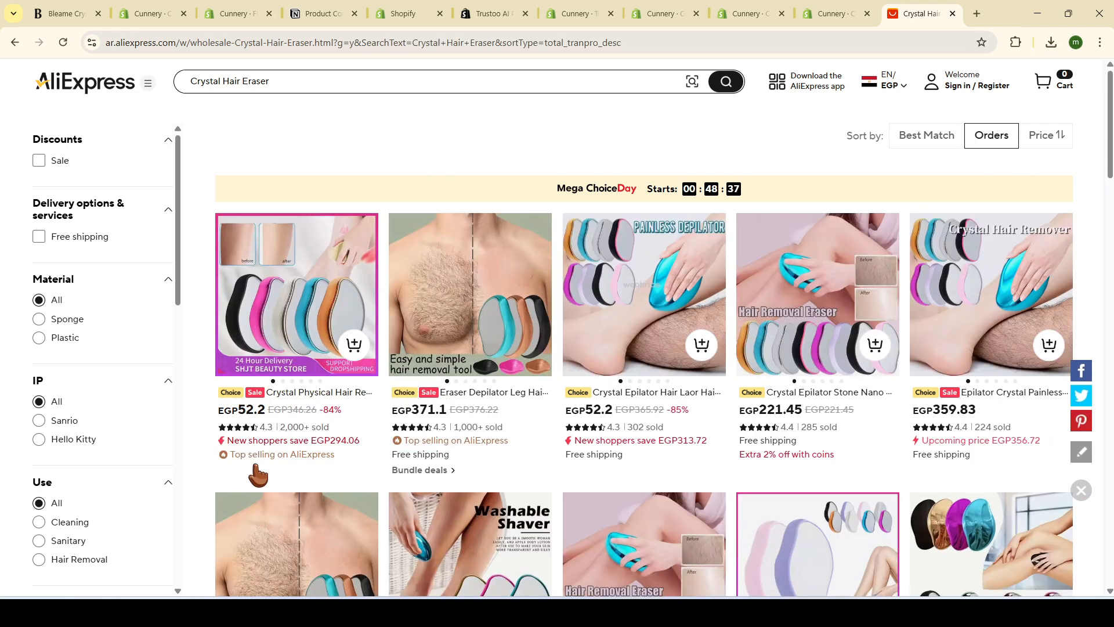
pyautogui.click(314, 427)
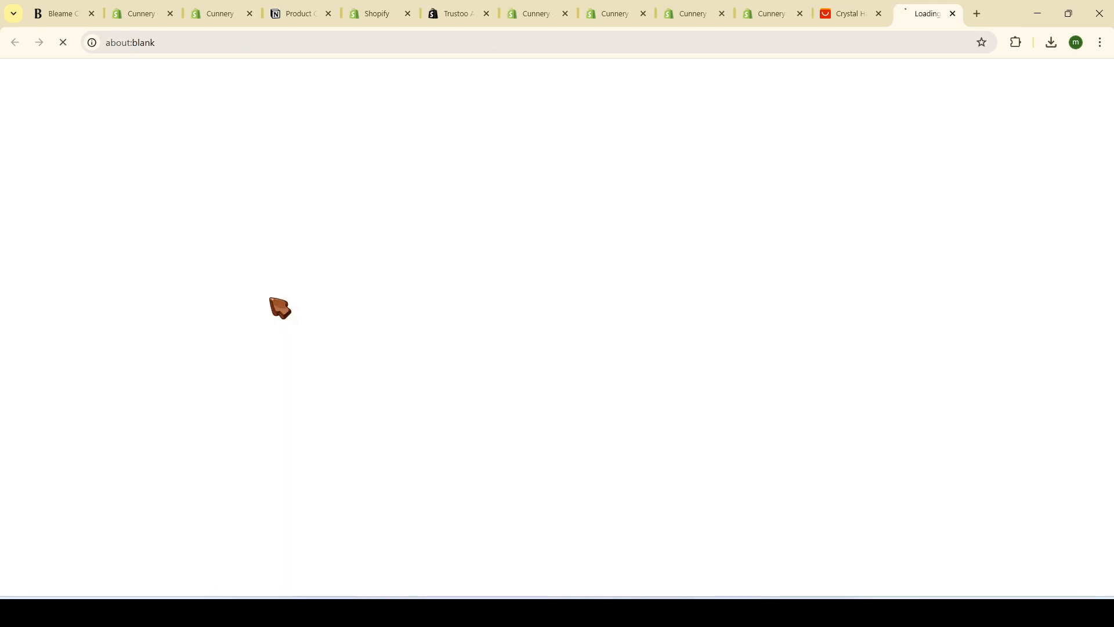
pyautogui.click(476, 44)
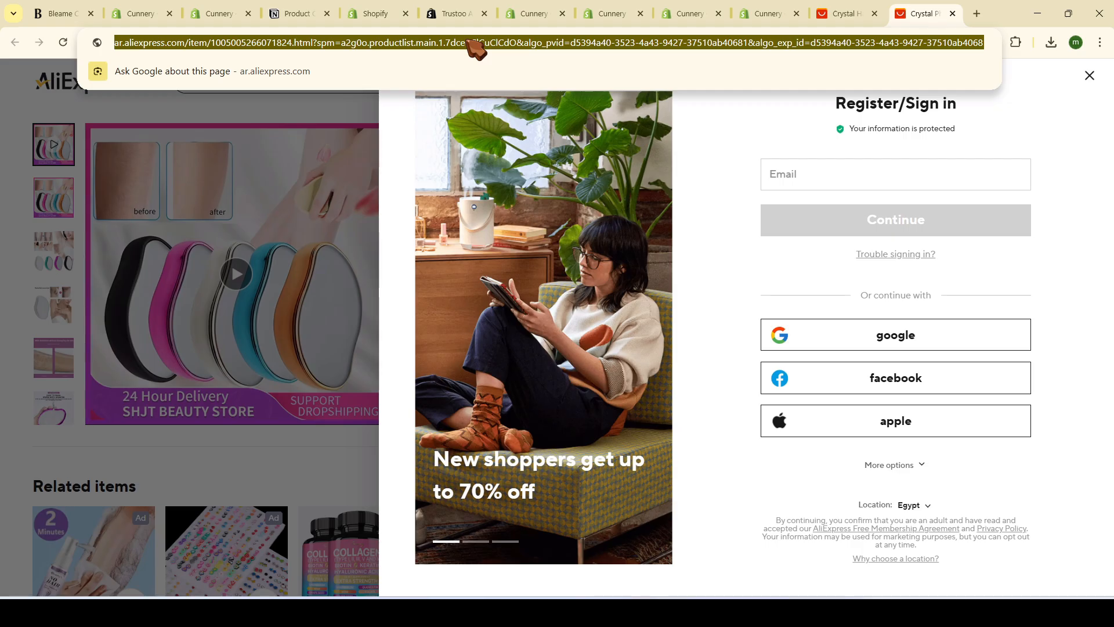
pyautogui.hotkey('ctrl', 'c')
# Import 20 reviews from the copied AliExpress listing in Trustoo, keeping All Reviews, Publish status and all reviewer countries
pyautogui.click(534, 14)
pyautogui.click(487, 256)
pyautogui.hotkey('ctrl', 'v')
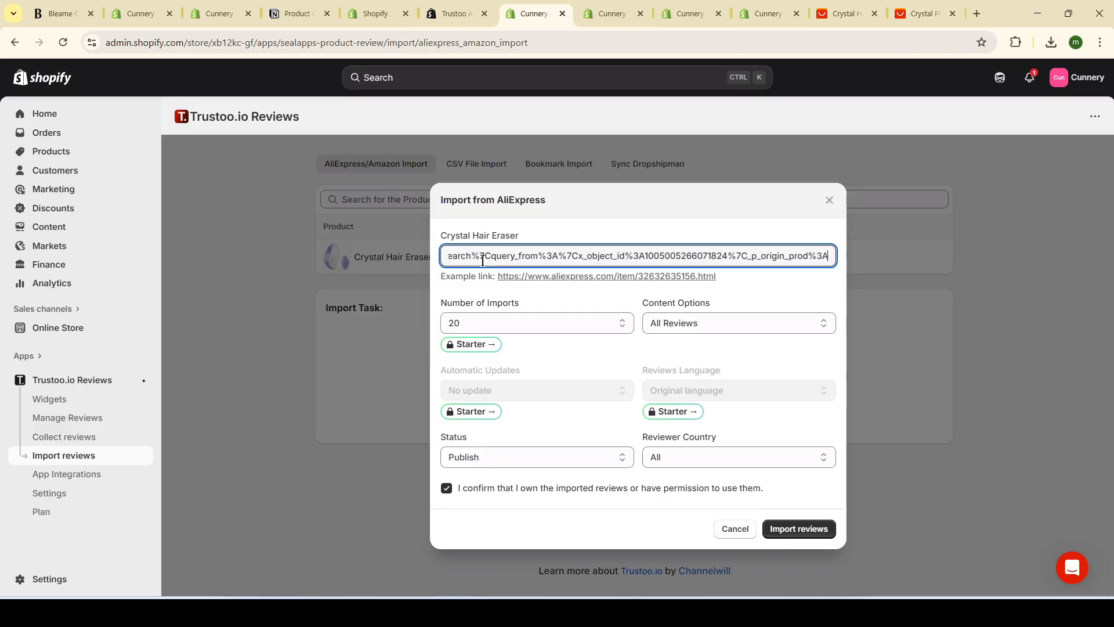
pyautogui.click(813, 528)
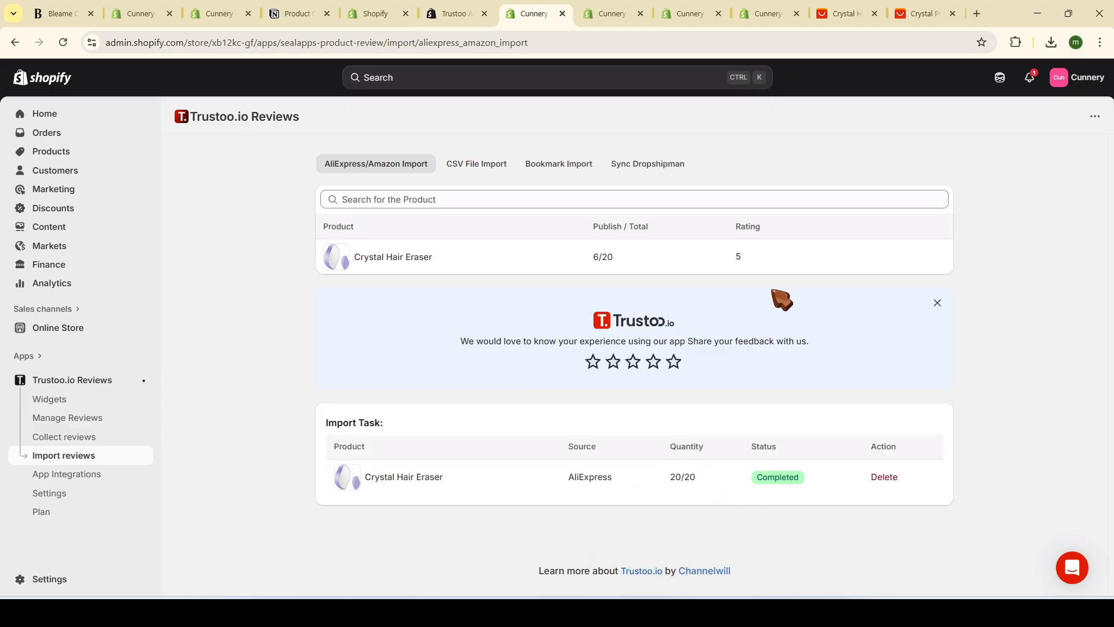
# View the store's Crystal Hair Eraser page and examine its star rating, Customer Reviews block and the marquee section below it
pyautogui.click(146, 329)
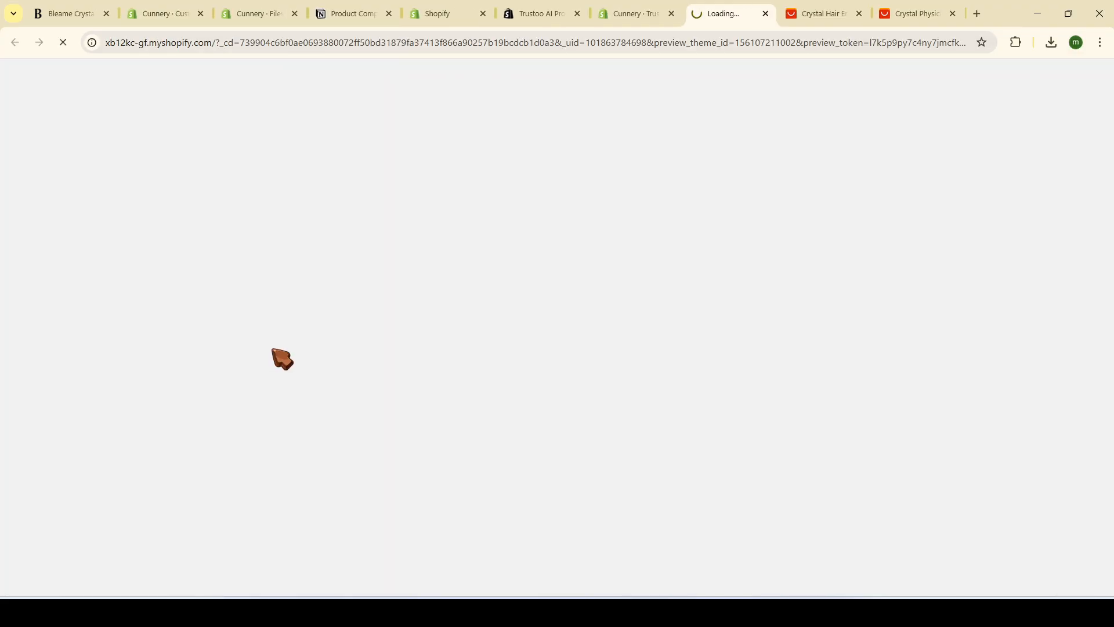
pyautogui.scroll(-8, 334, 278)
pyautogui.click(301, 232)
pyautogui.scroll(-2, 708, 107)
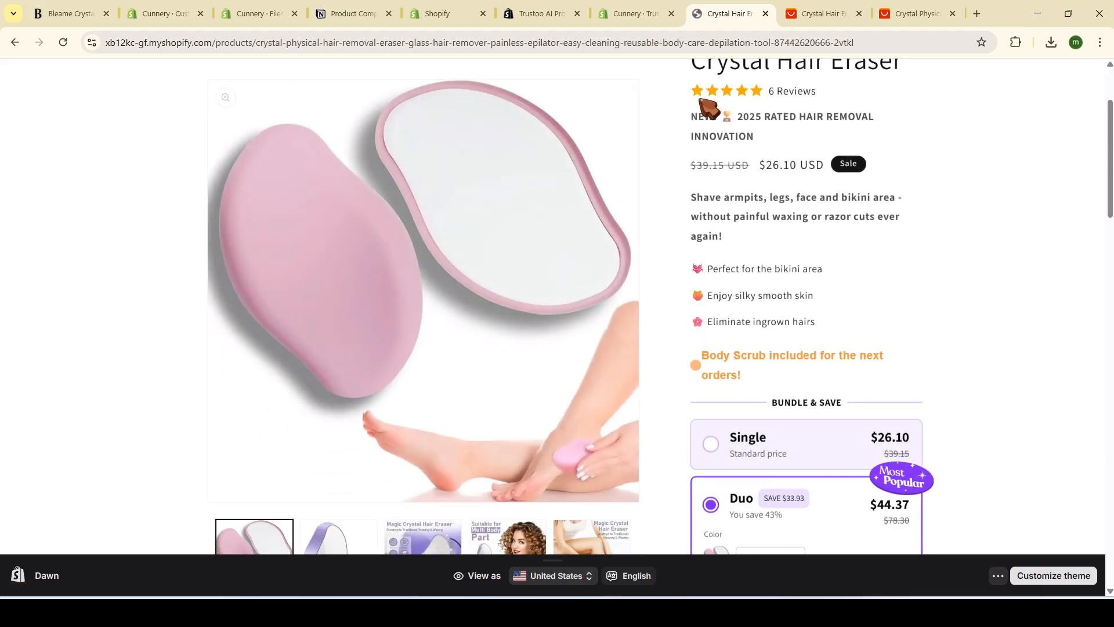
pyautogui.scroll(2, 717, 151)
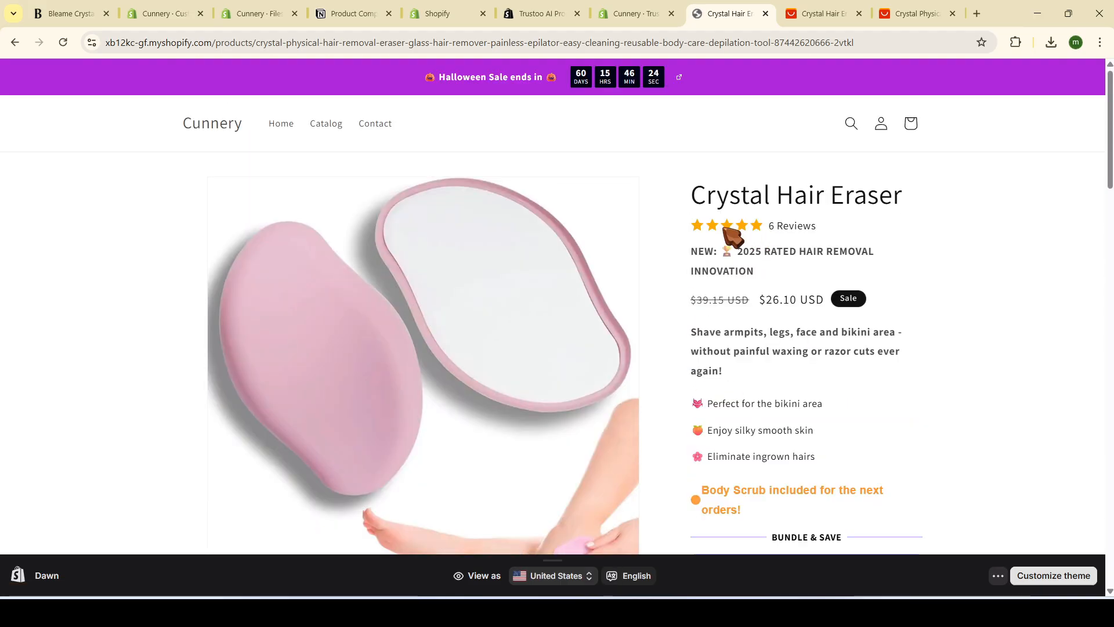
pyautogui.click(795, 232)
pyautogui.scroll(-4, 104, 430)
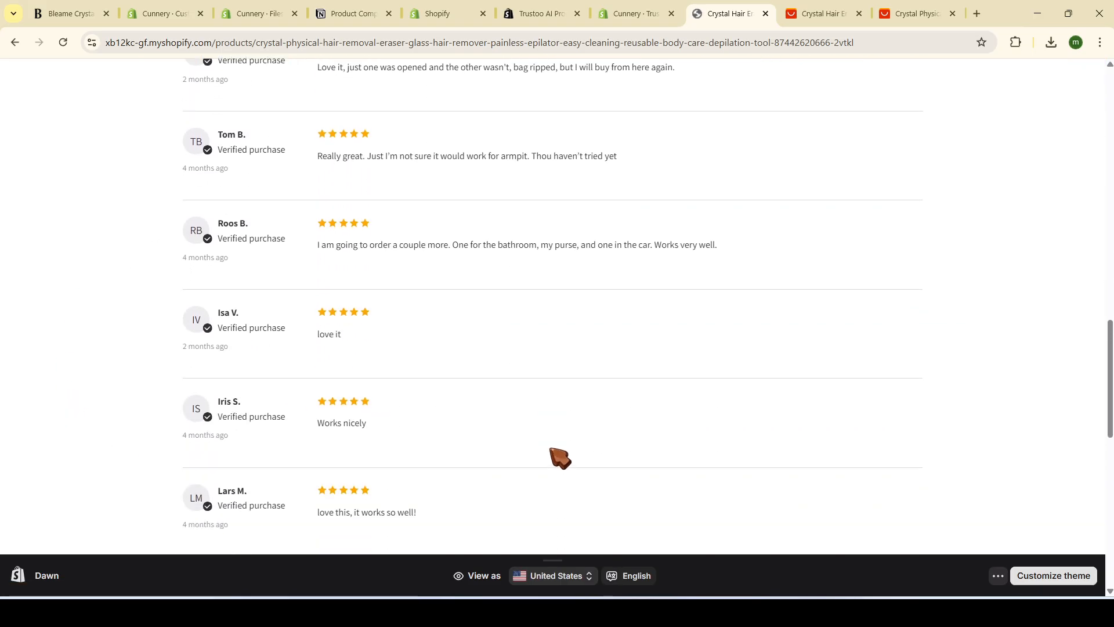
pyautogui.scroll(-2, 286, 435)
pyautogui.scroll(7, 228, 405)
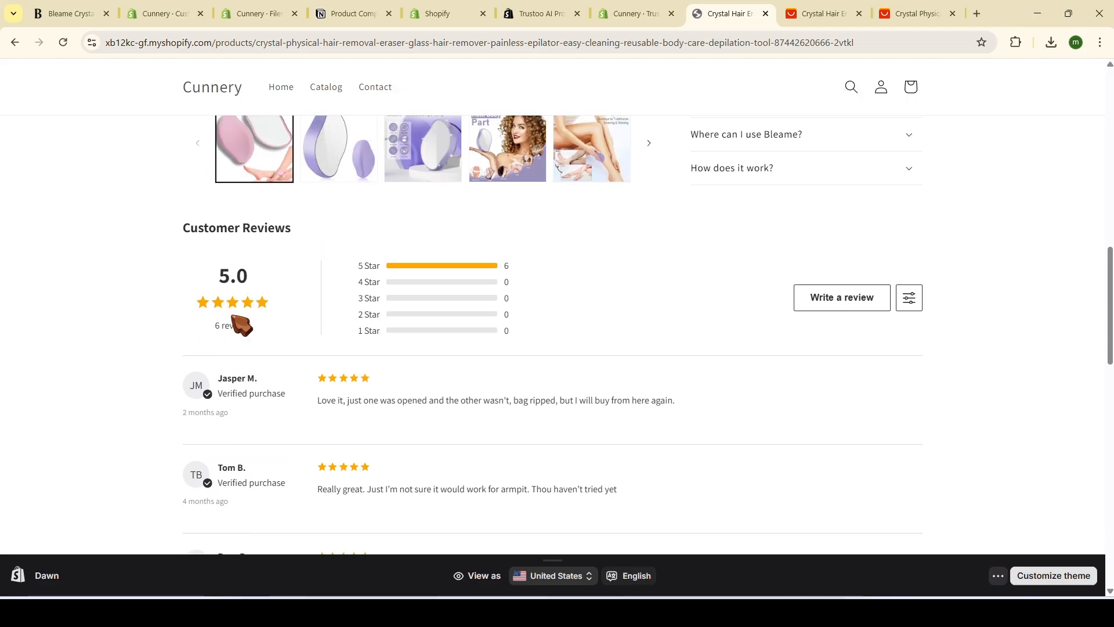
pyautogui.scroll(-12, 559, 348)
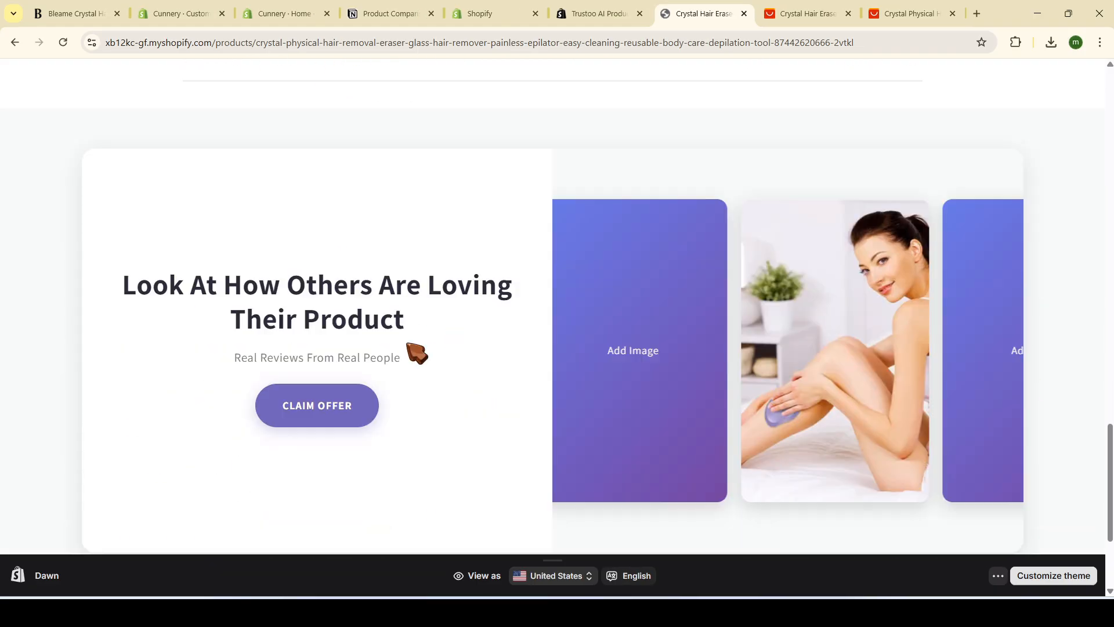
pyautogui.scroll(-2, 417, 352)
# Open the live Dawn theme in the customizer and switch to the bleame product template
pyautogui.click(284, 13)
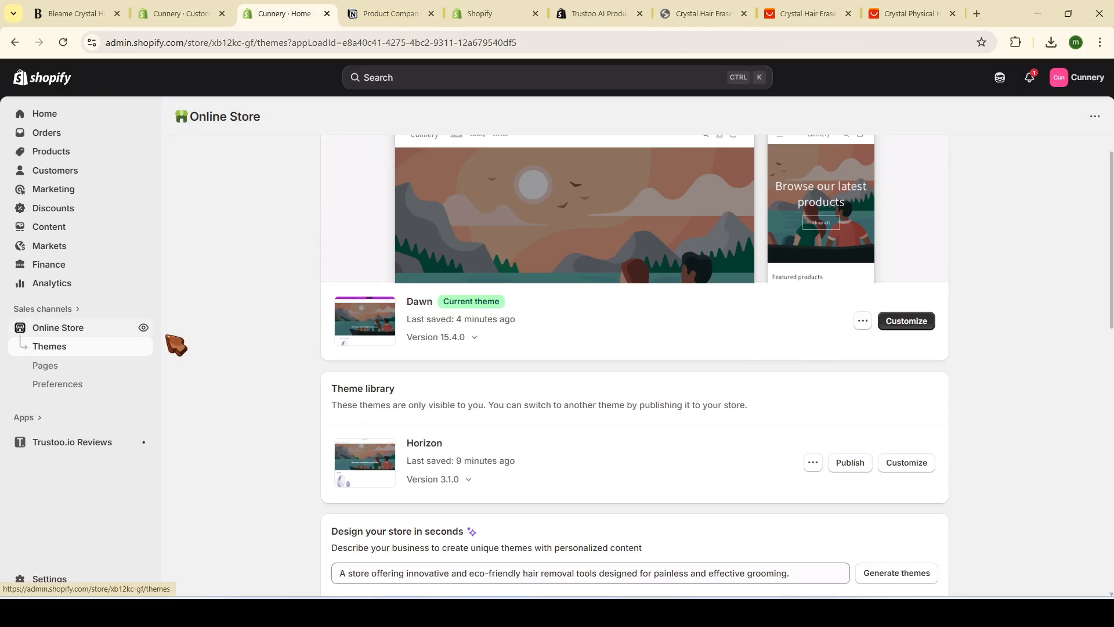
pyautogui.click(912, 320)
pyautogui.click(529, 78)
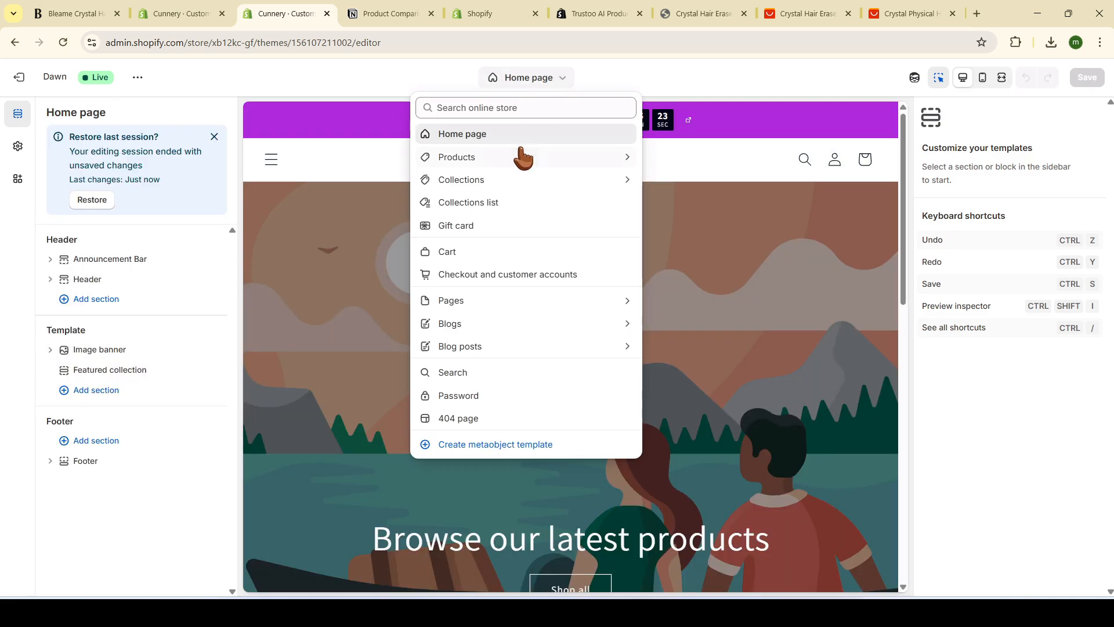
pyautogui.click(524, 156)
pyautogui.click(529, 216)
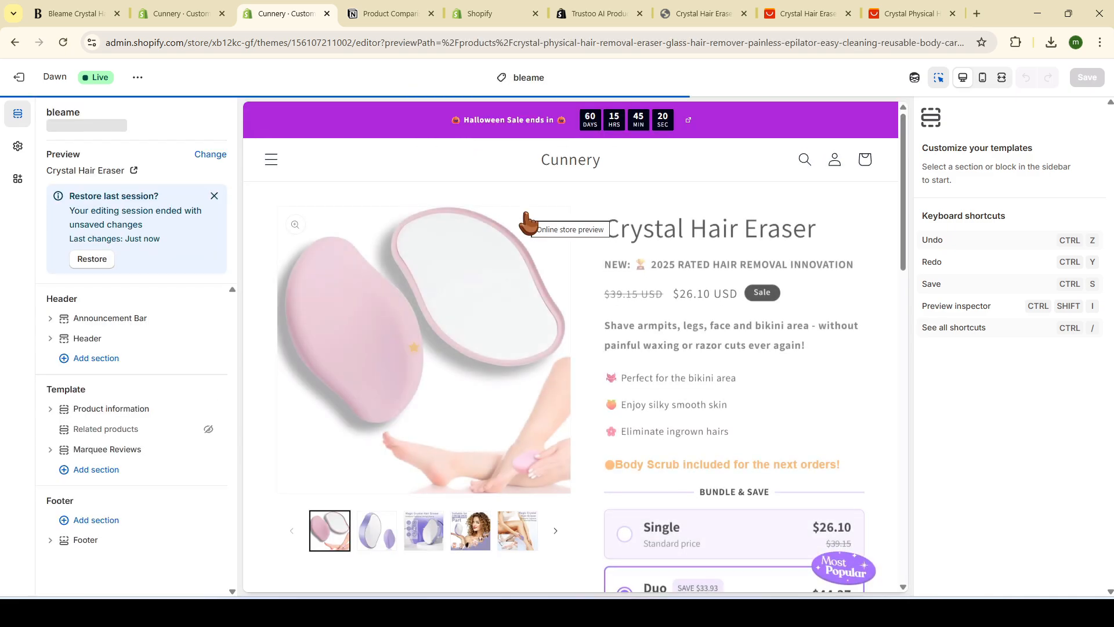
# Move the Marquee Reviews section above Related products in the bleame template and check its placement relative to Customer Reviews
pyautogui.scroll(-5, 418, 427)
pyautogui.moveTo(62, 451); pyautogui.dragTo(65, 430)
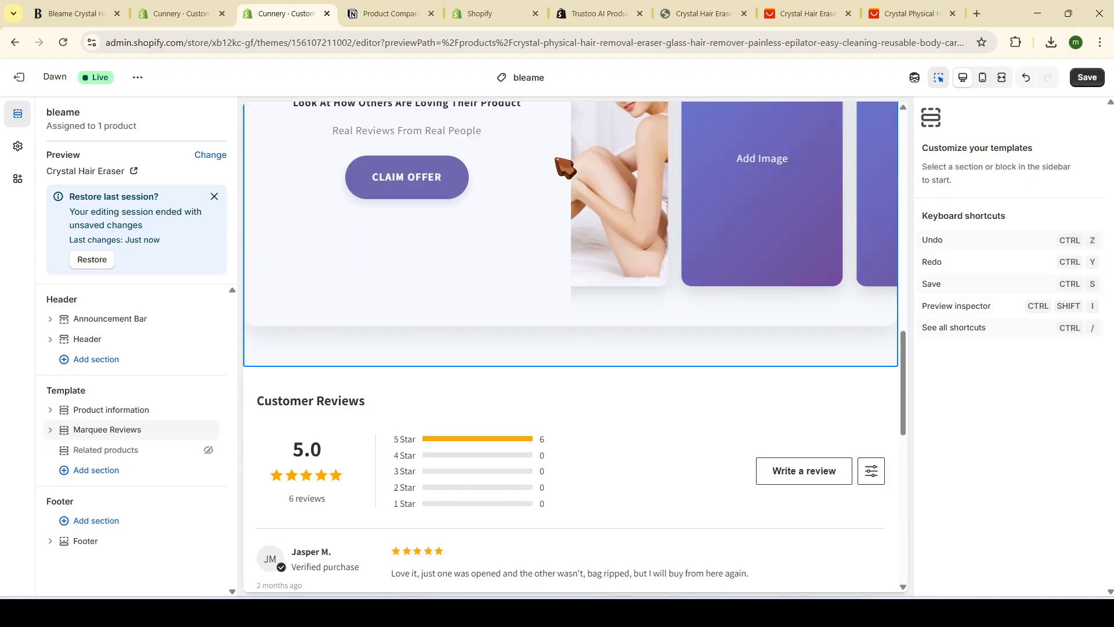
pyautogui.scroll(-7, 525, 291)
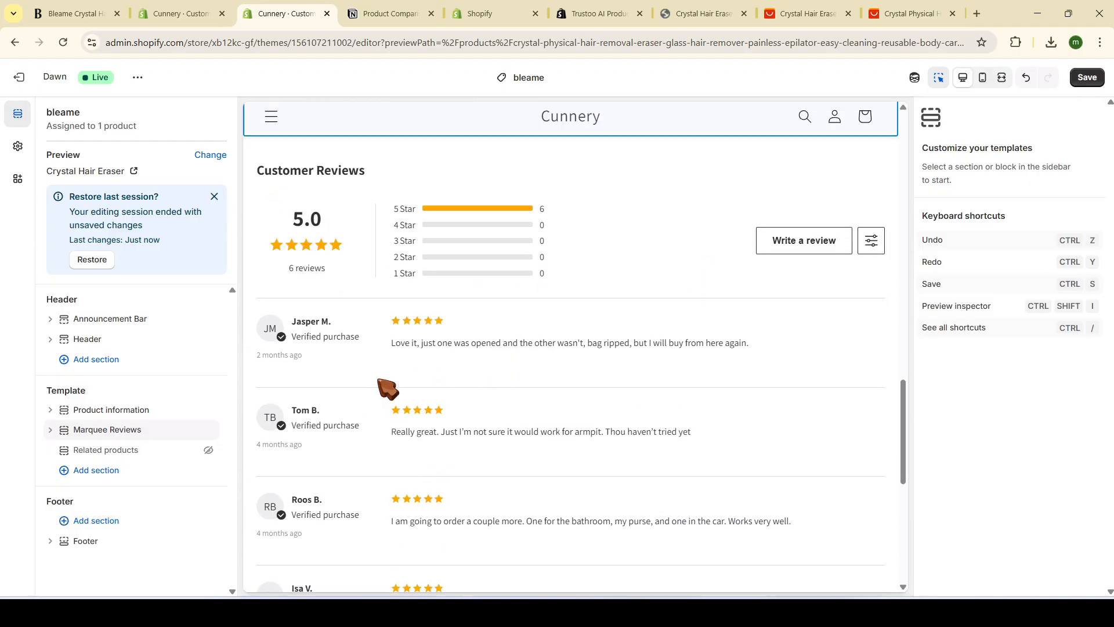
pyautogui.scroll(5, 530, 439)
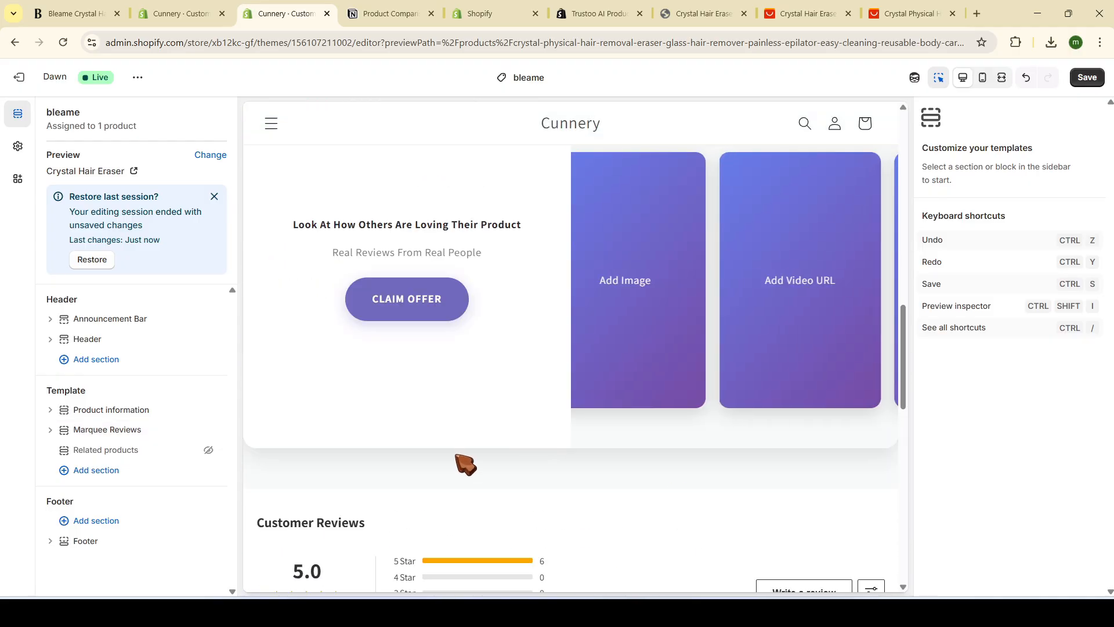
pyautogui.scroll(-2, 535, 256)
pyautogui.scroll(1, 525, 335)
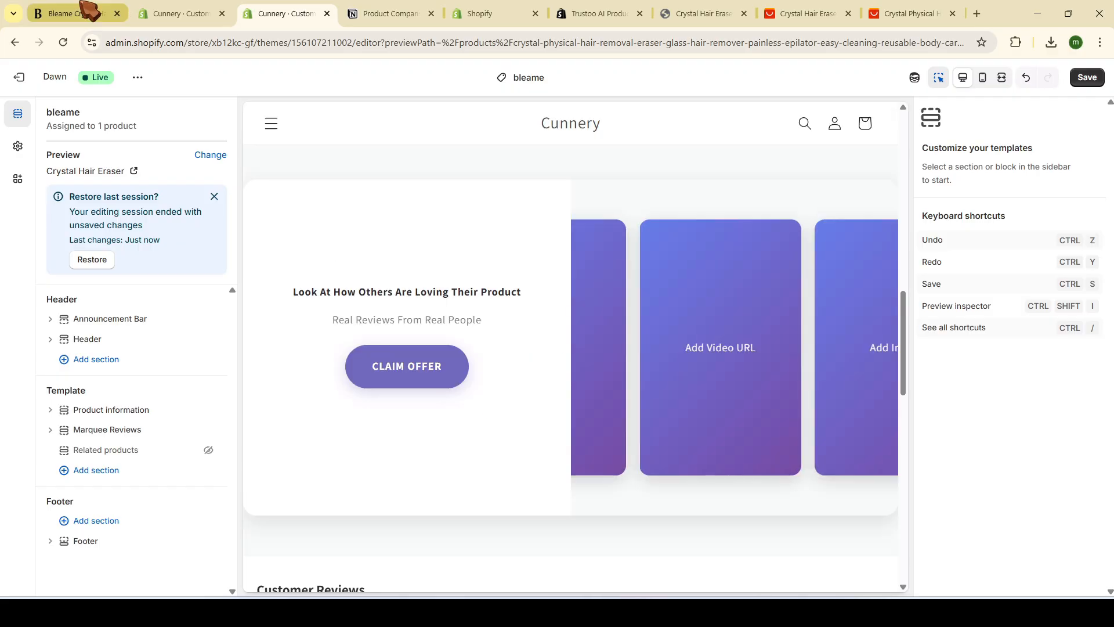
# Check the Bleam Sections list in Notion and examine the upper sections of the original Bleame Crystal Hair Eraser page
pyautogui.click(389, 13)
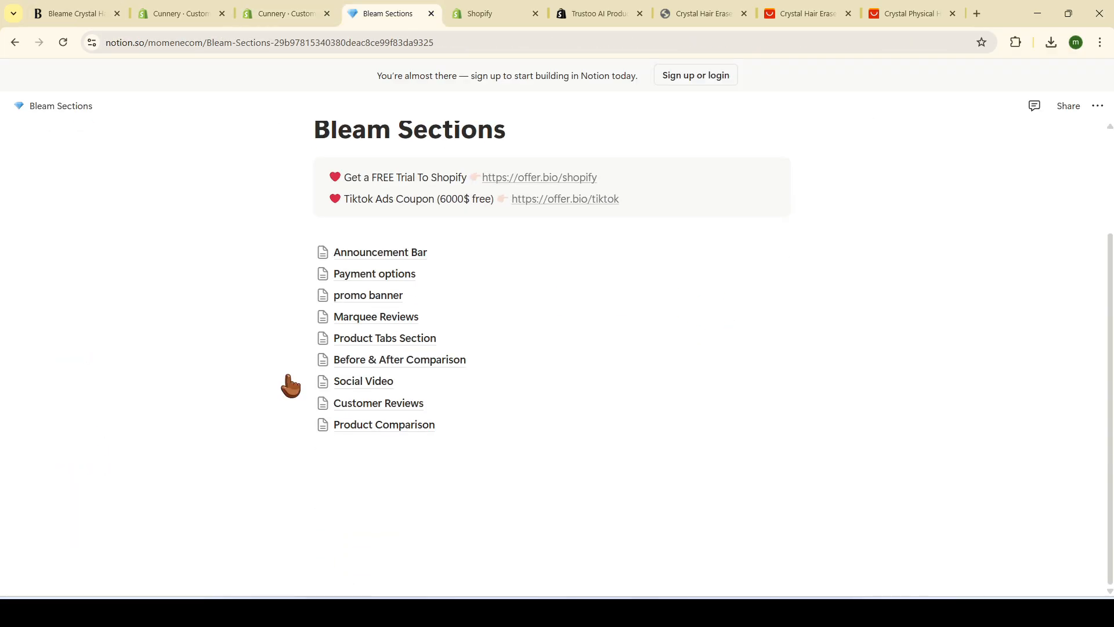
pyautogui.click(256, 13)
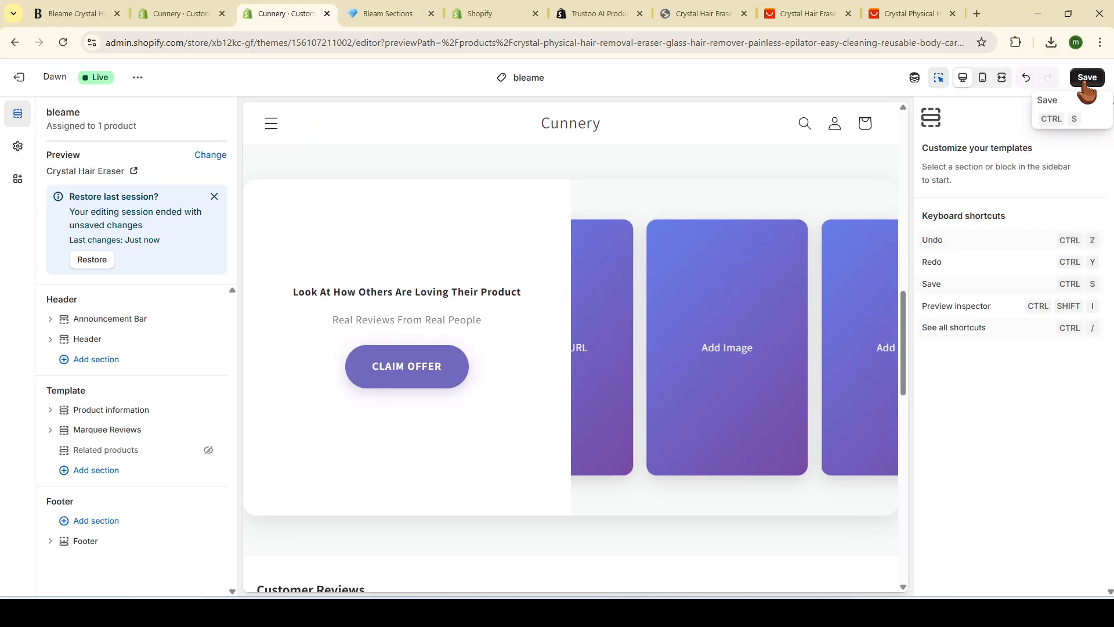
pyautogui.hotkey('ctrl', '1')
pyautogui.scroll(10, 651, 201)
pyautogui.scroll(10, 652, 201)
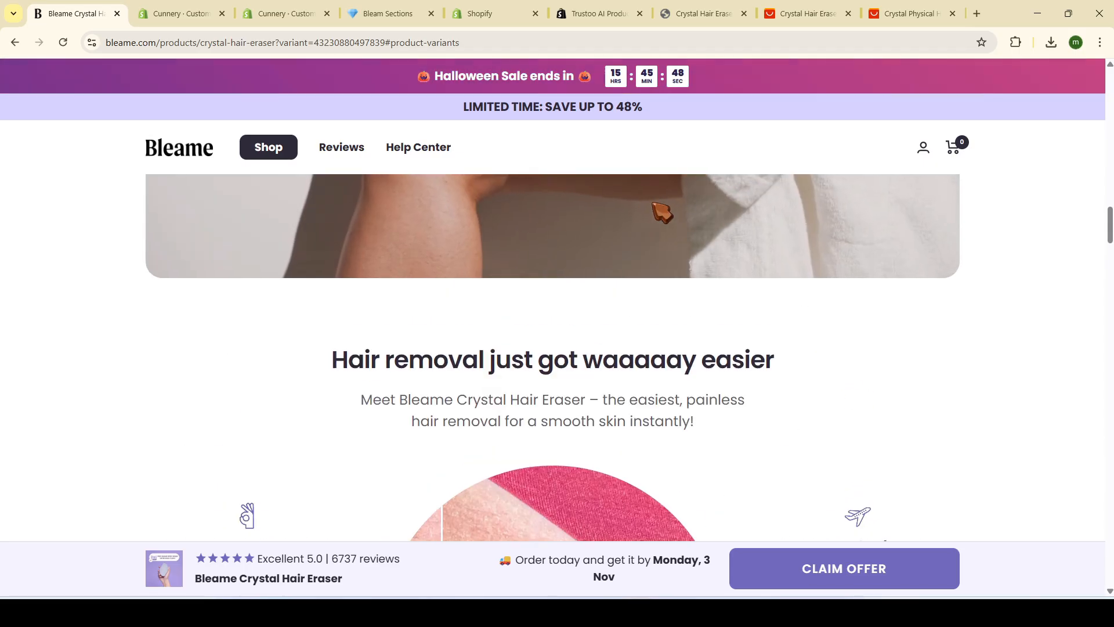
pyautogui.scroll(10, 672, 209)
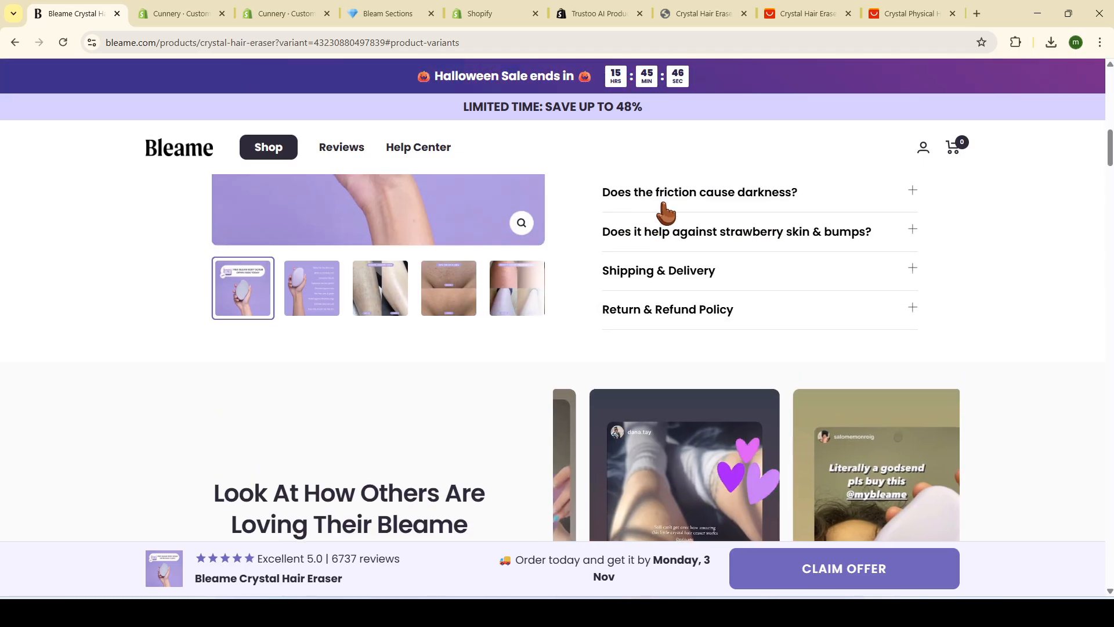
pyautogui.scroll(3, 725, 269)
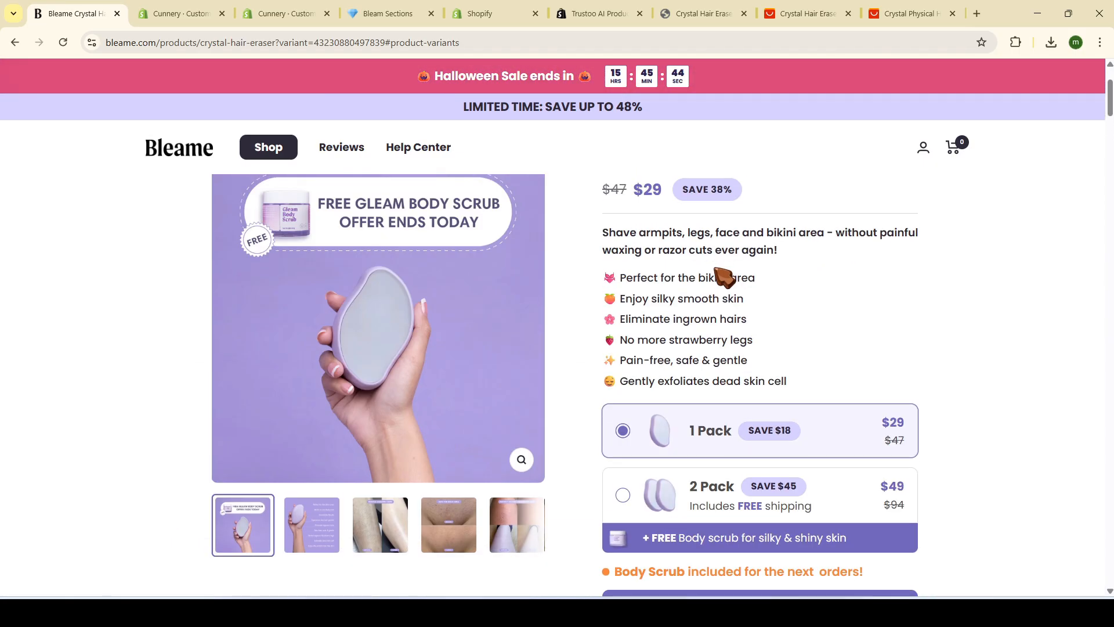